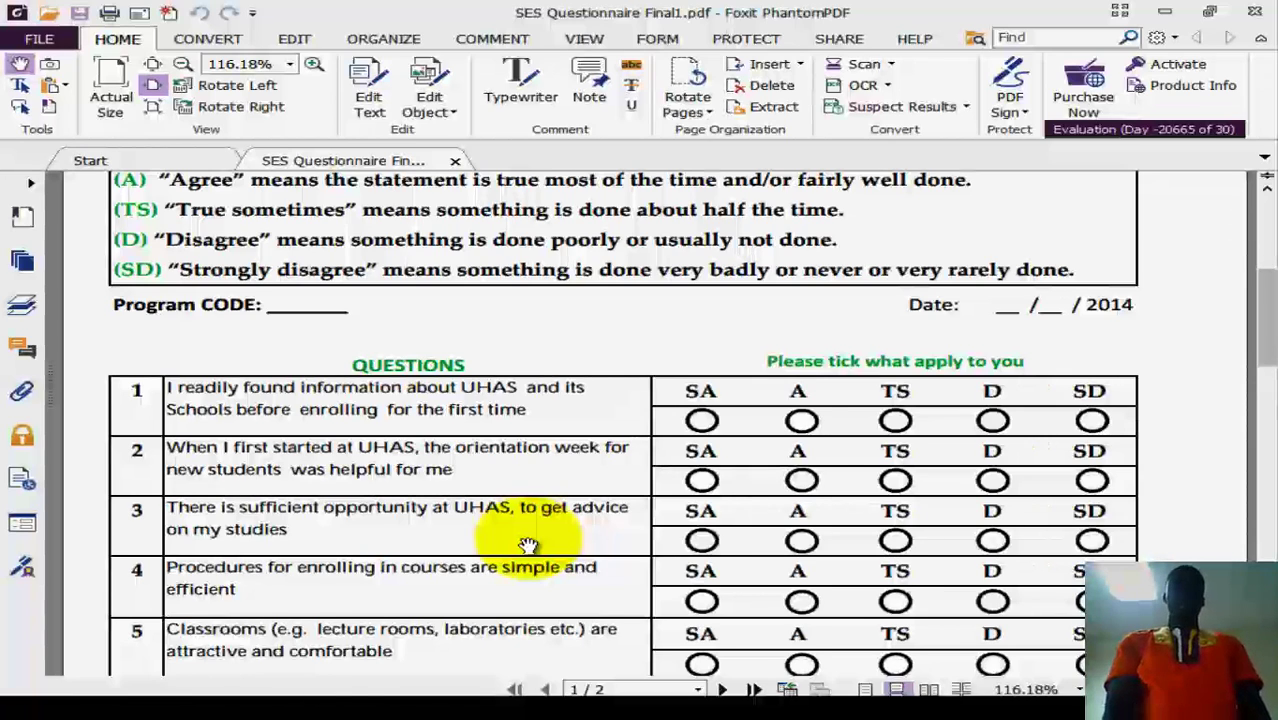
Step: Switch from the questionnaire PDF to the Total DATA workbook in Excel and select the whole Q1 column
scroll(528, 545, down, 1)
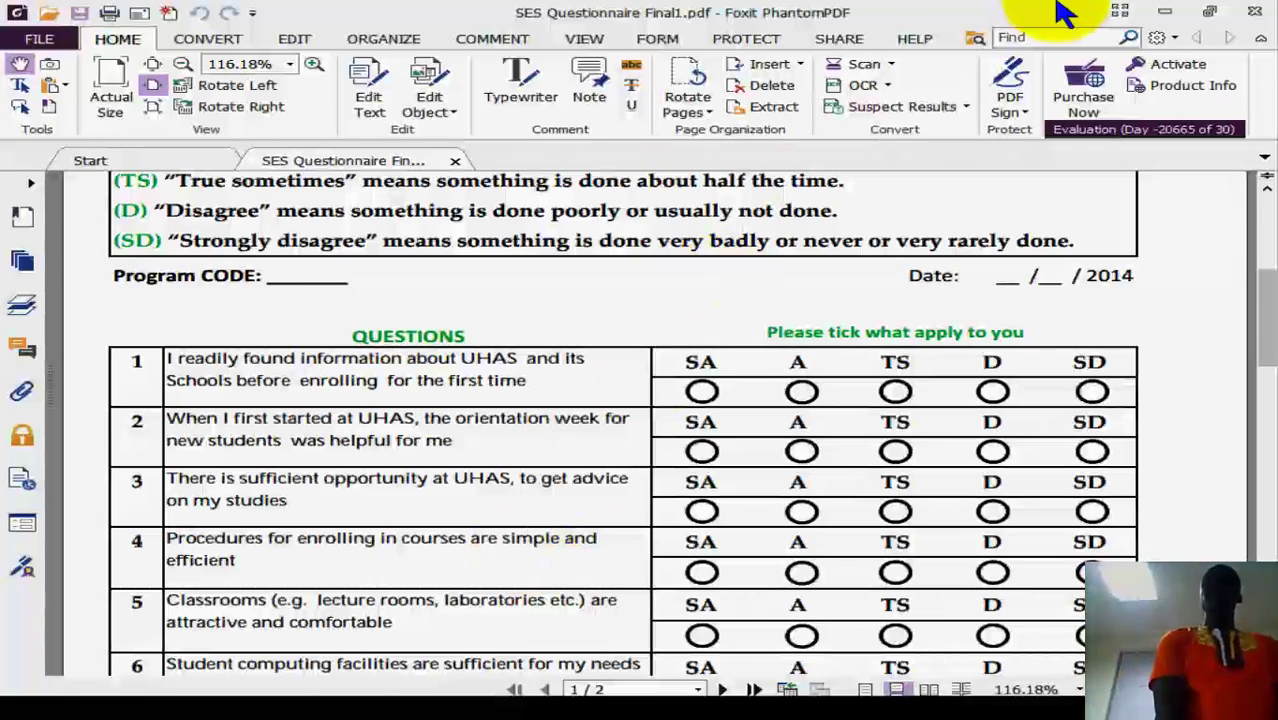
click(1163, 12)
click(1030, 408)
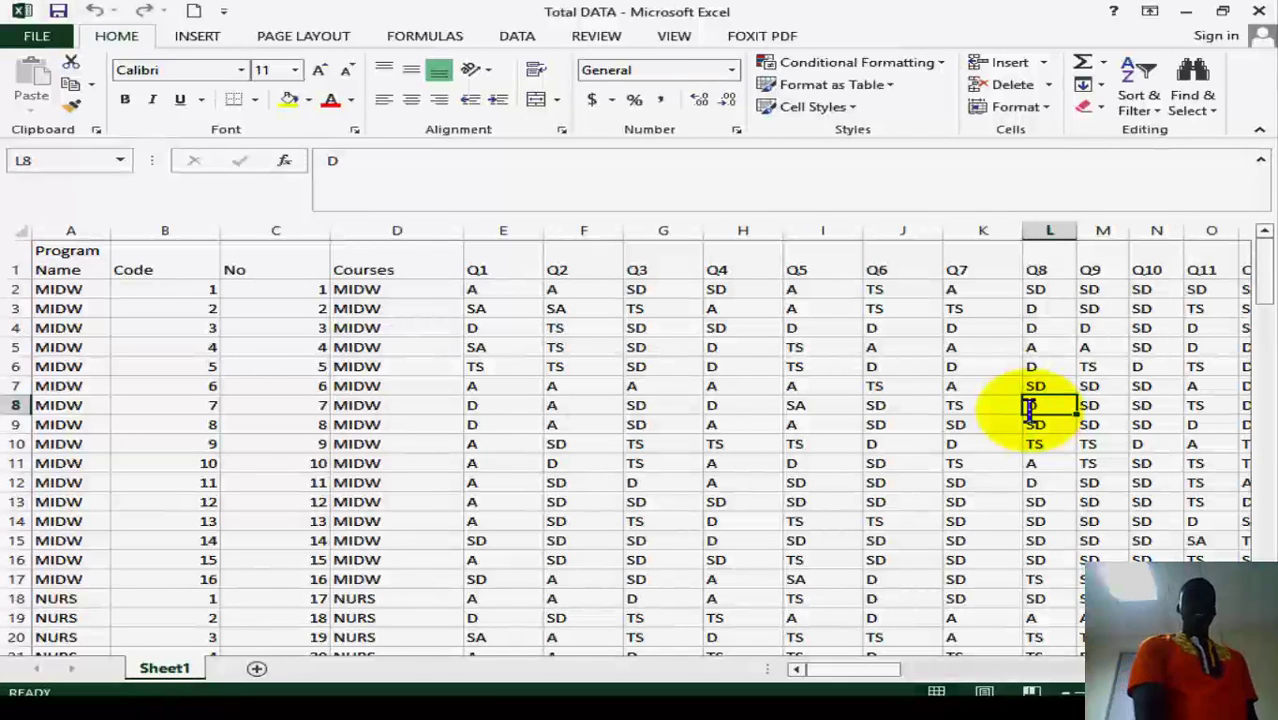
click(493, 224)
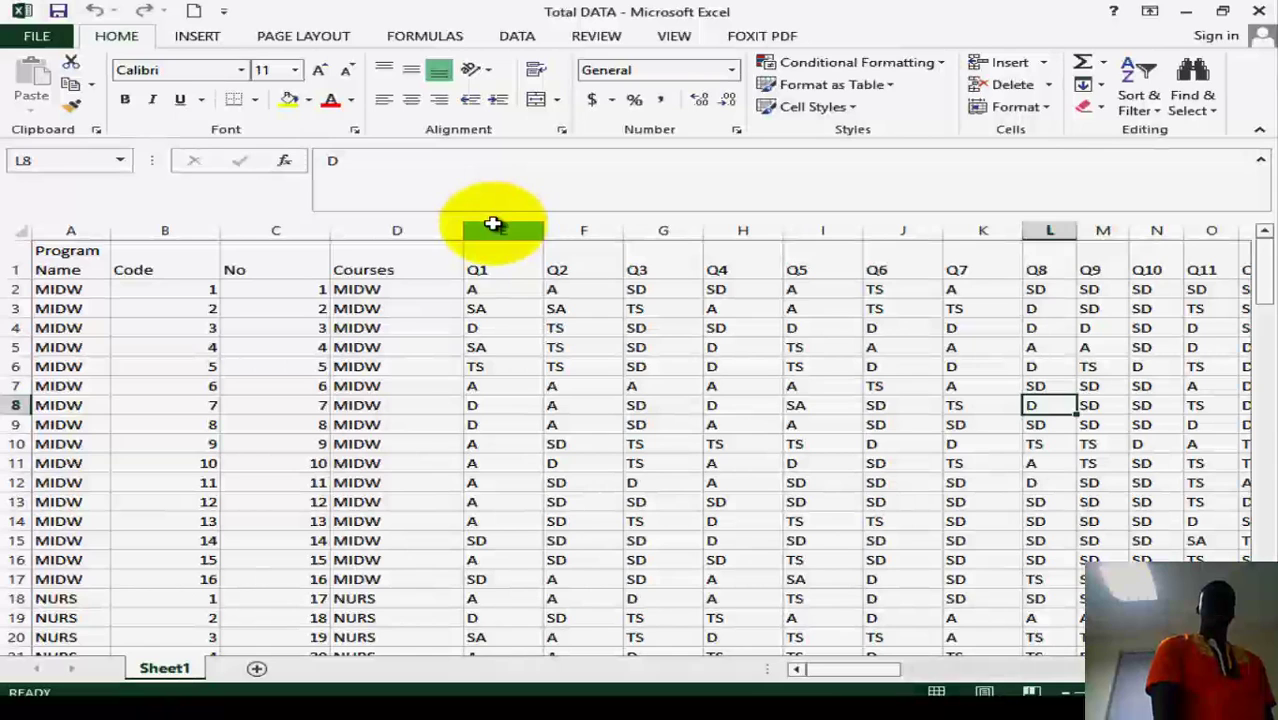
click(493, 224)
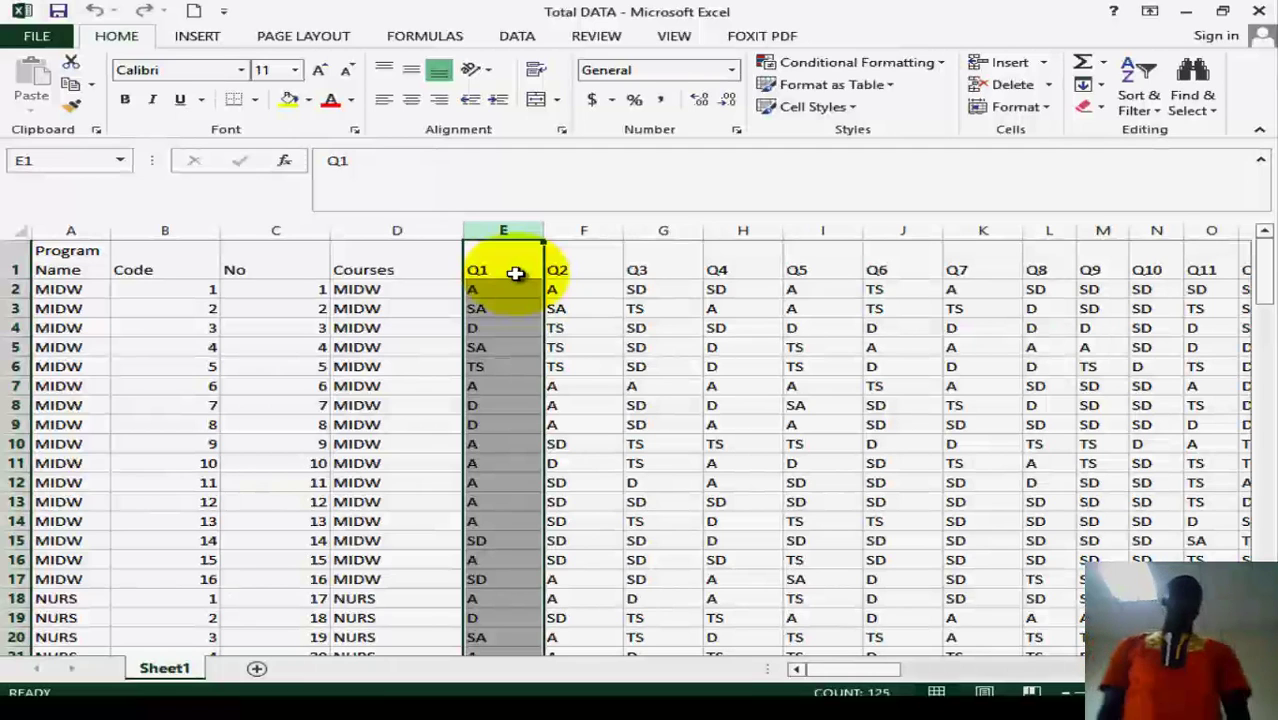
Step: Examine the programme entries in the Courses column of Sheet1, from the first record down past the last one
click(353, 230)
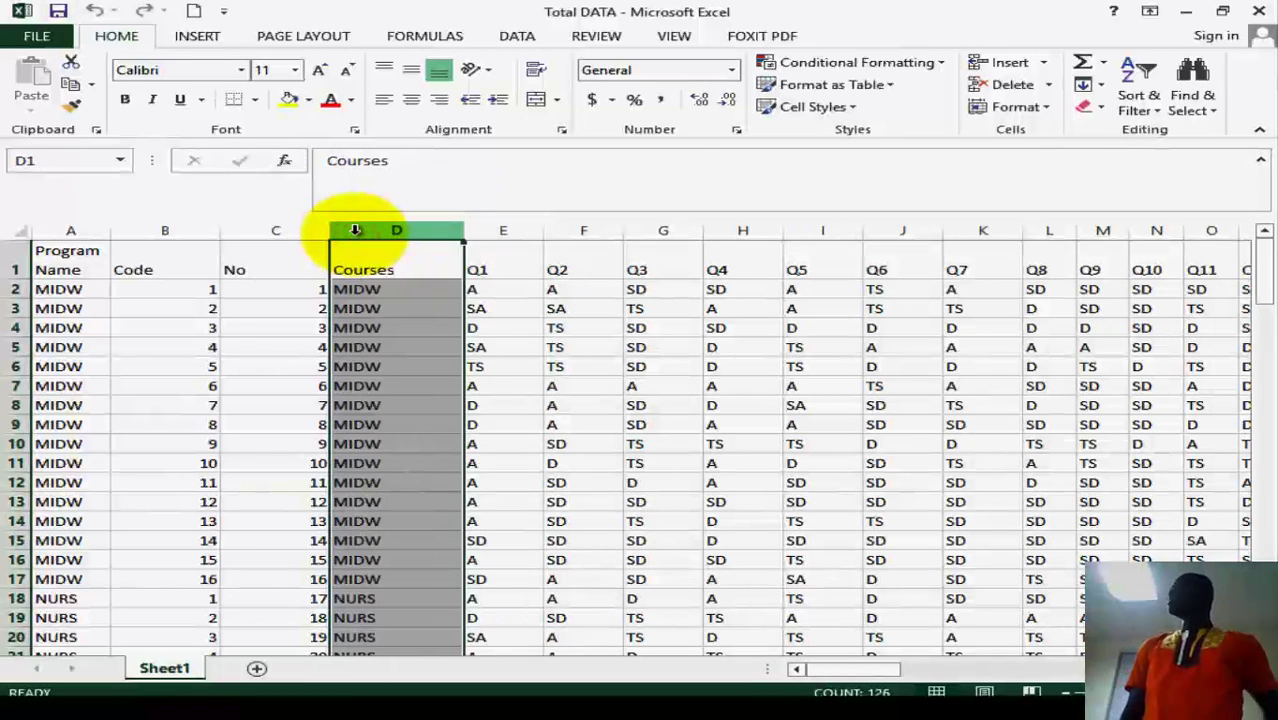
click(354, 230)
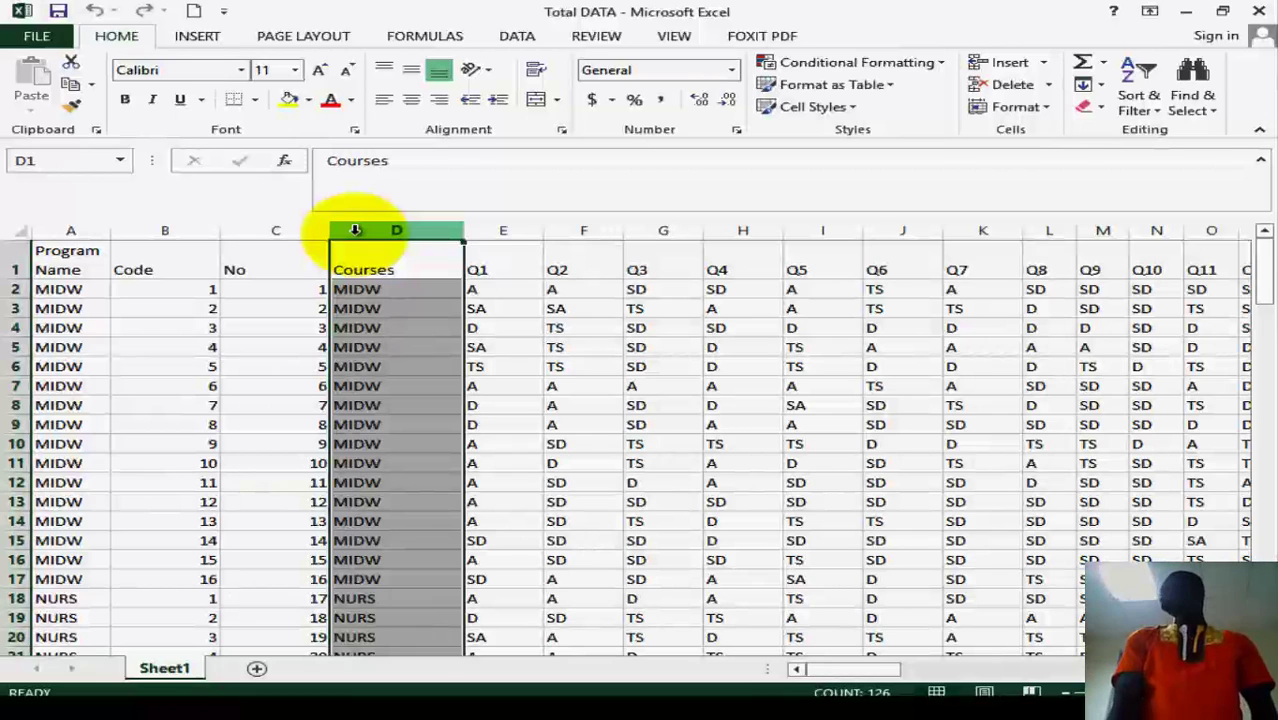
key(Down)
key(Down)
key(Down)
key(Down)
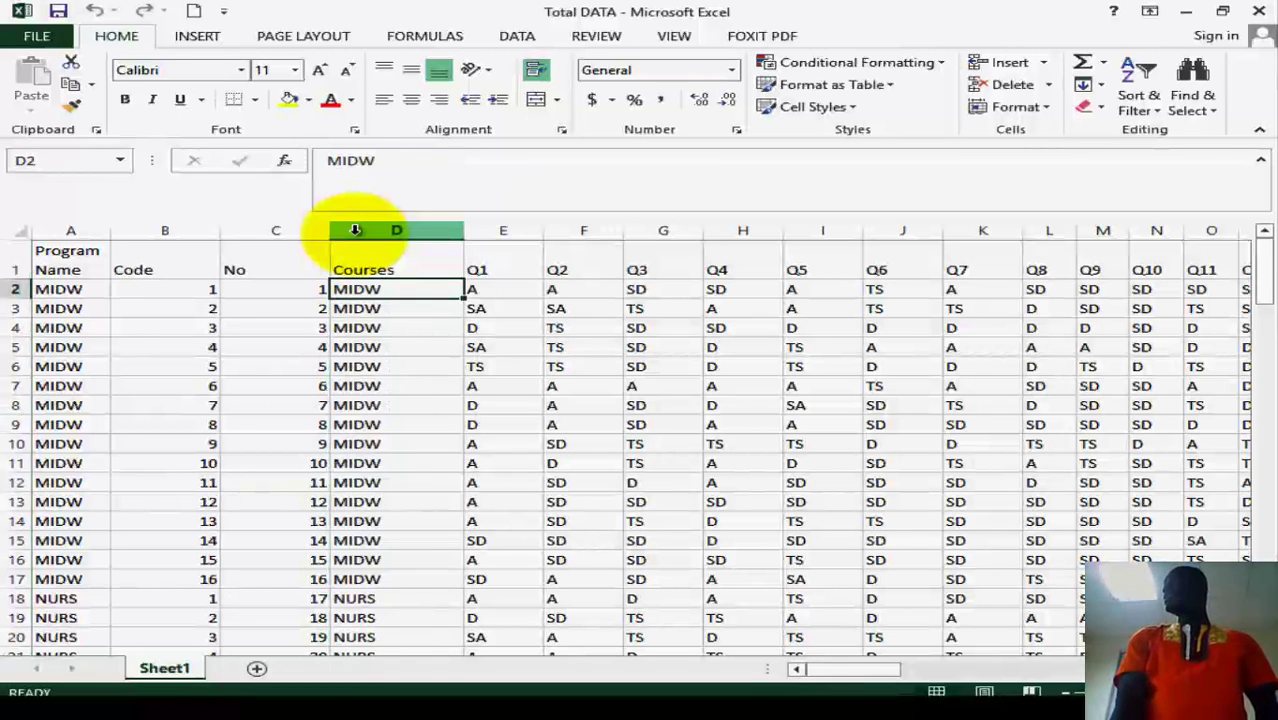
key(Down)
key(Down)
key(Down)
key(Down)
key(Down)
key(Down)
key(Down)
key(Down)
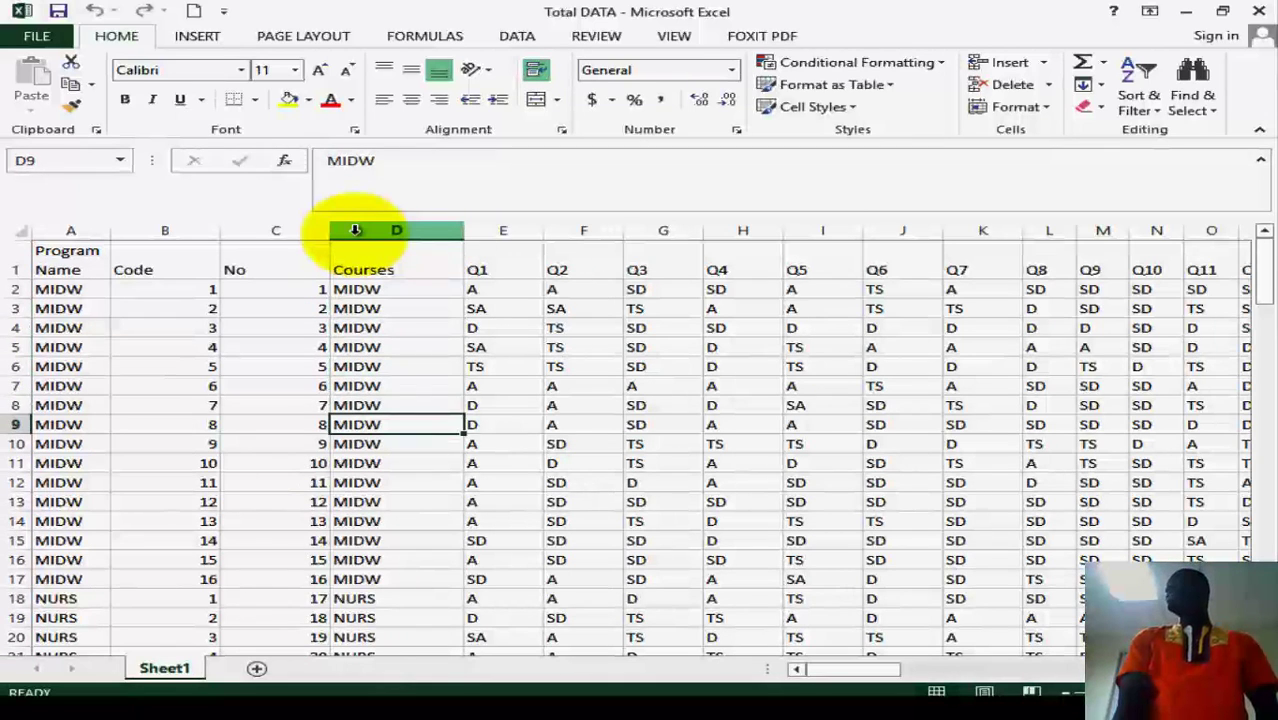
key(Down)
key(Down)
key(Down)
key(Down)
key(Down)
key(Down)
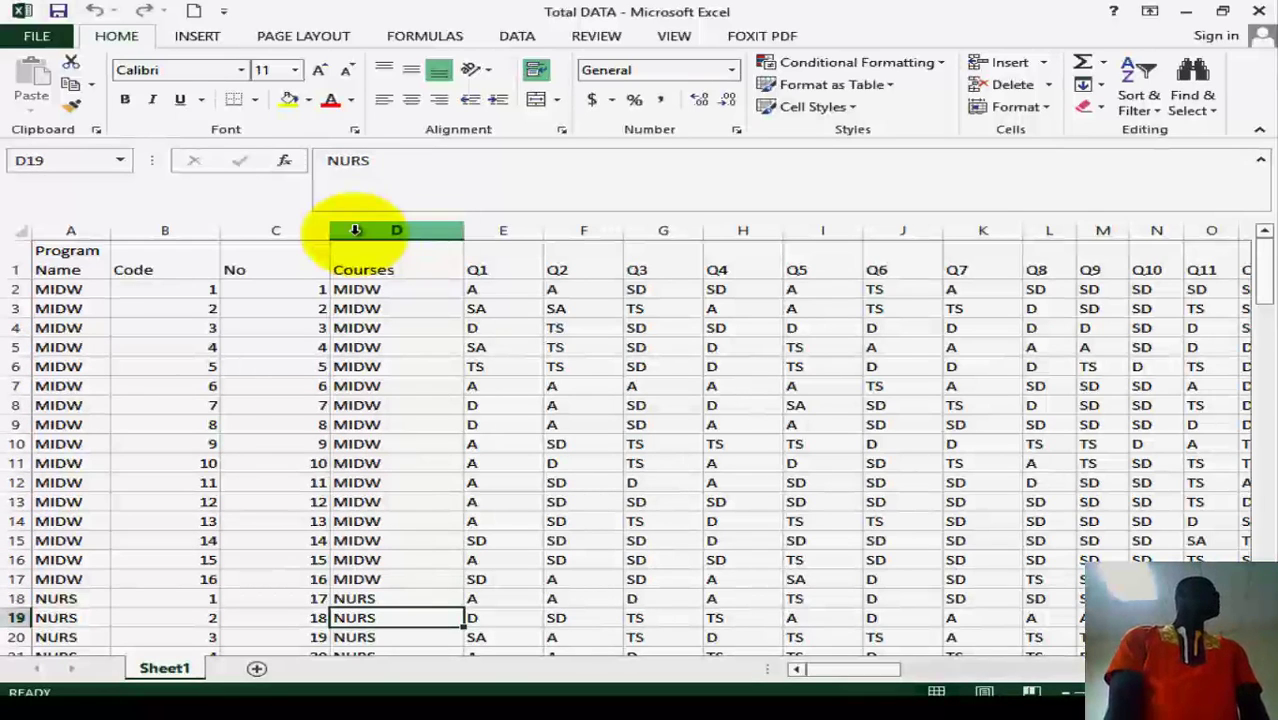
key(Down)
key(Down)
key(Down)
key(Down)
key(Down)
key(Down)
key(Down)
key(Down)
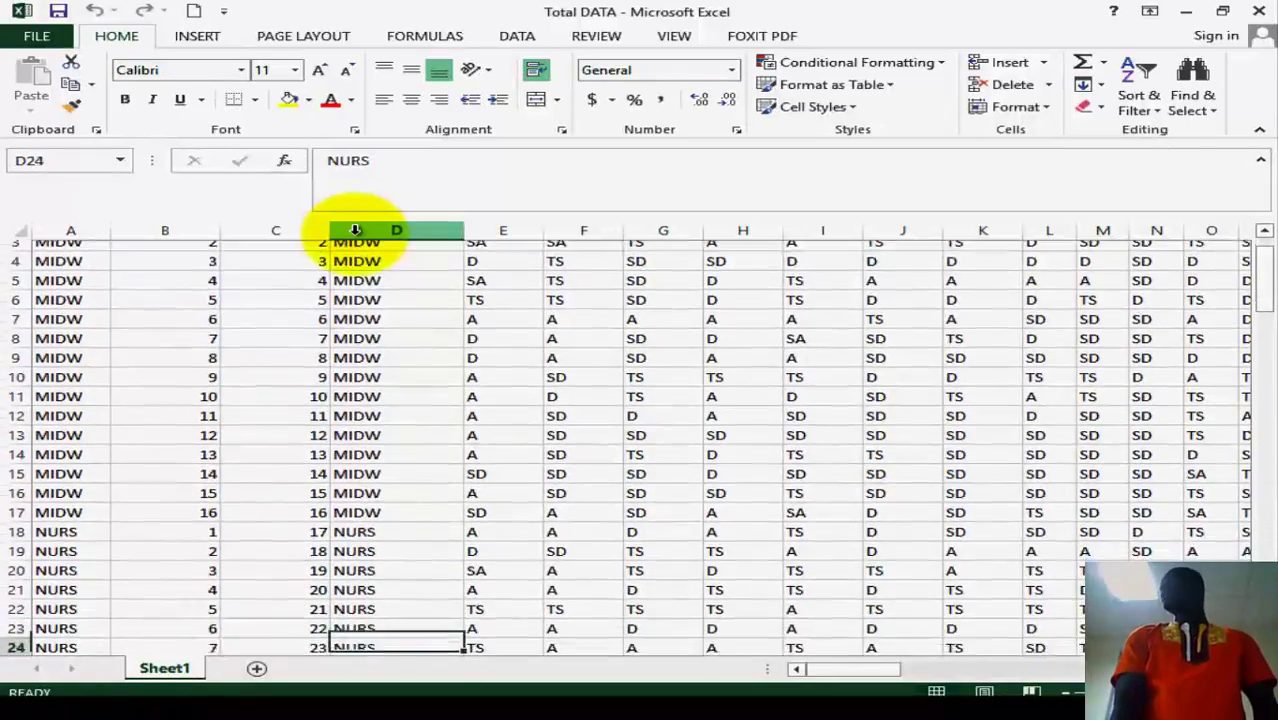
key(Down)
key(Down)
key(Down)
key(Down)
key(Down)
key(Down)
key(Down)
key(Down)
key(Down)
key(Down)
key(Down)
key(Down)
key(Down)
key(Down)
key(Down)
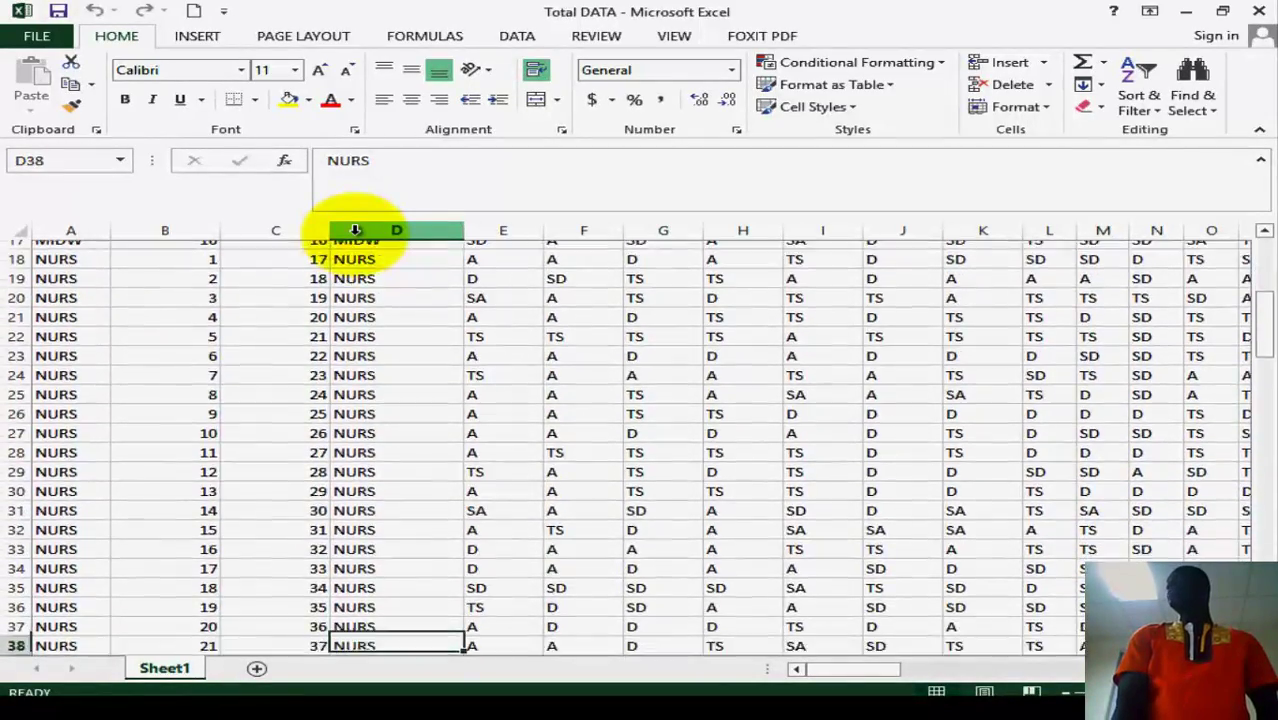
key(Down)
key(Down)
key(Down)
key(Down)
key(Down)
key(Down)
key(Down)
key(Down)
key(Down)
key(Down)
key(Down)
key(Down)
key(Down)
key(Down)
key(Down)
key(Down)
key(Down)
key(Down)
key(Down)
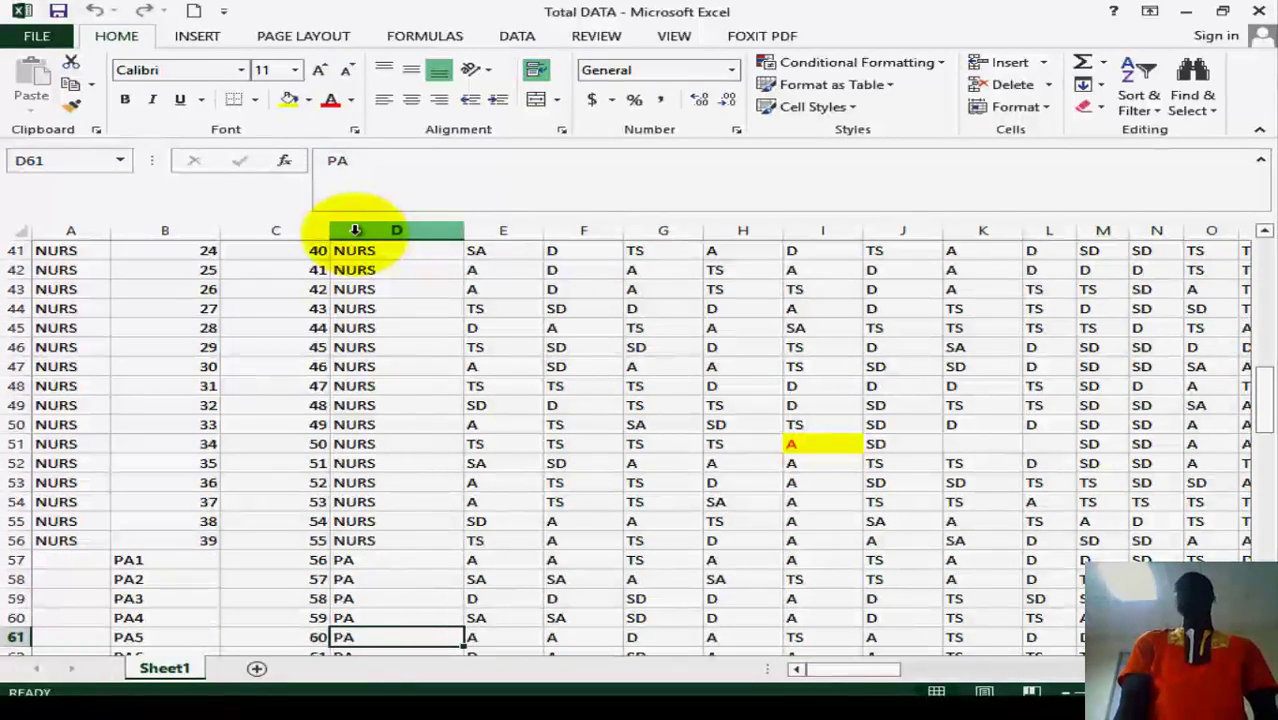
key(Down)
key(Down)
key(Down)
key(Down)
key(Down)
key(Down)
key(Down)
key(Down)
key(Down)
key(Down)
key(Down)
key(Down)
key(Down)
key(Down)
key(Down)
key(Down)
key(Down)
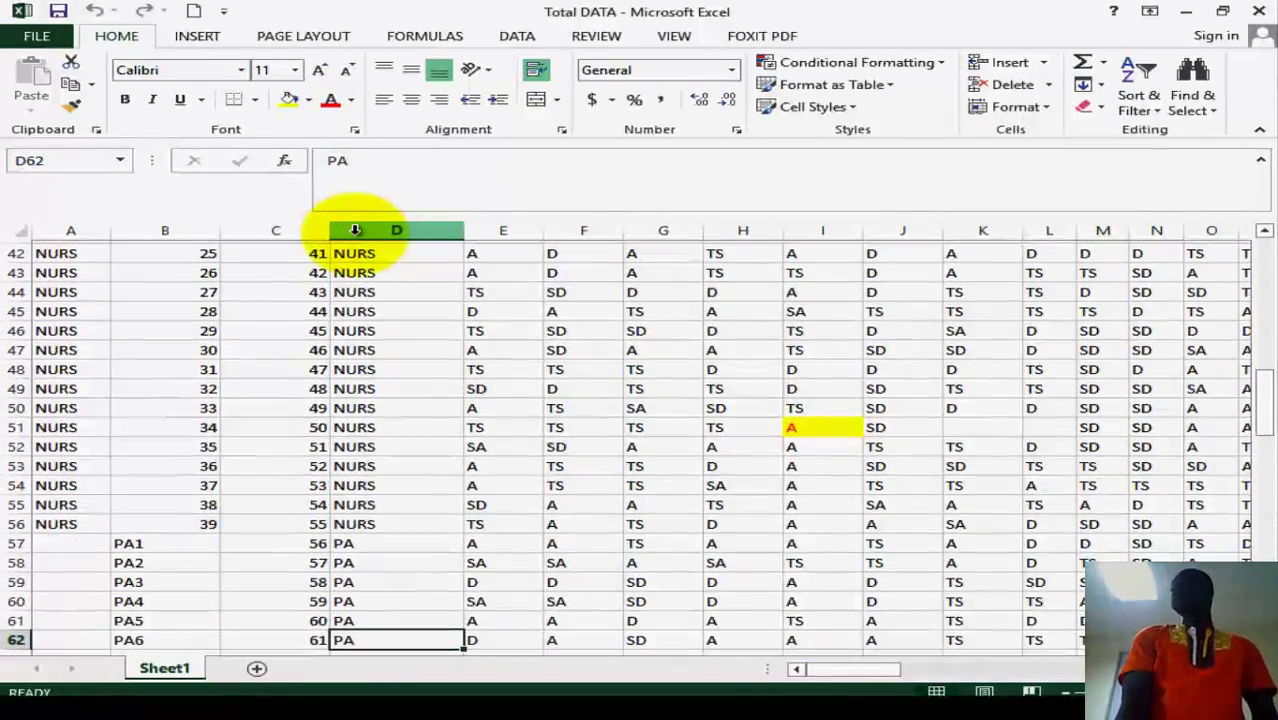
key(Down)
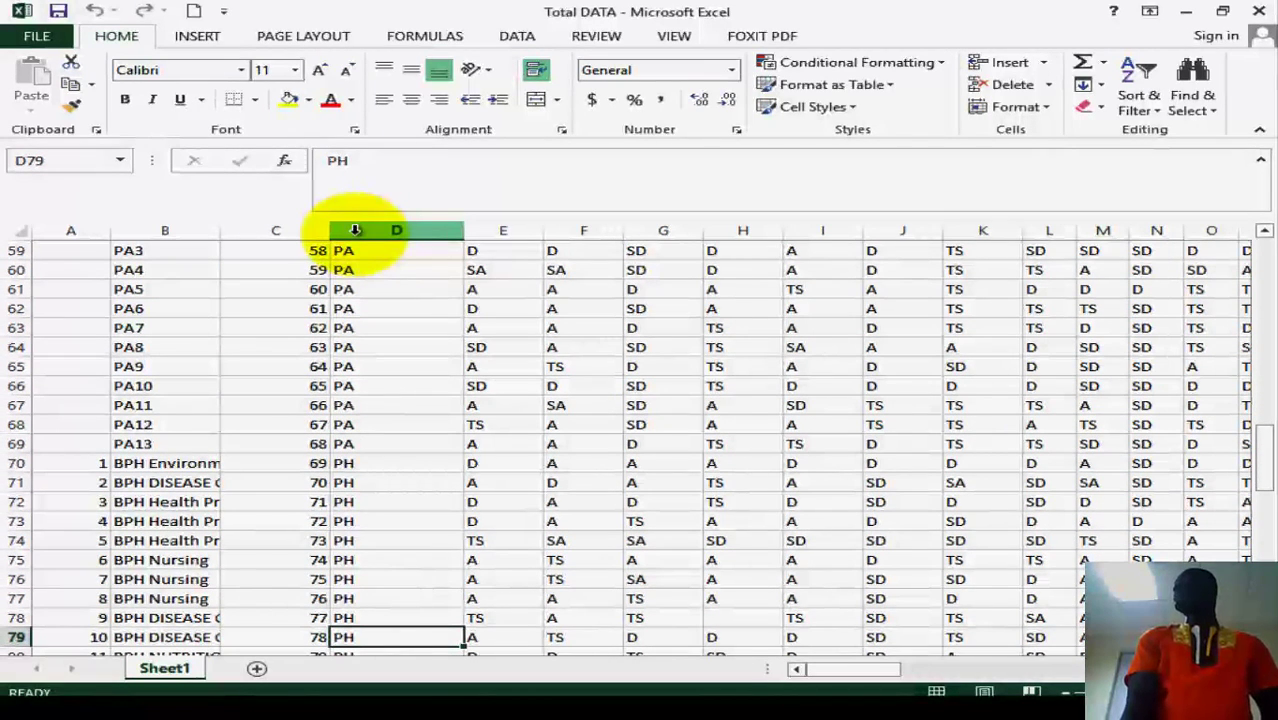
key(Up)
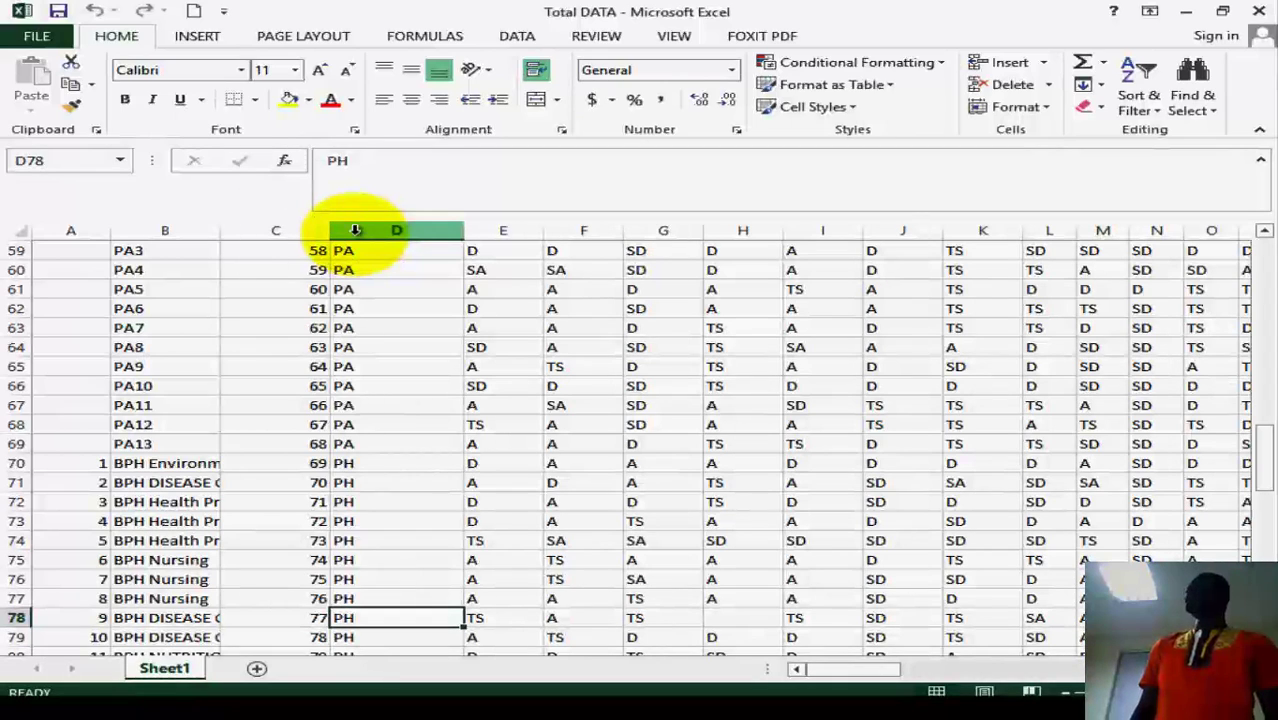
key(Down)
key(Down)
key(Down)
key(Down)
key(Down)
key(Down)
key(Down)
key(Down)
key(Down)
key(Down)
key(Down)
key(Down)
key(Down)
key(Down)
key(Down)
key(Down)
key(Down)
key(Down)
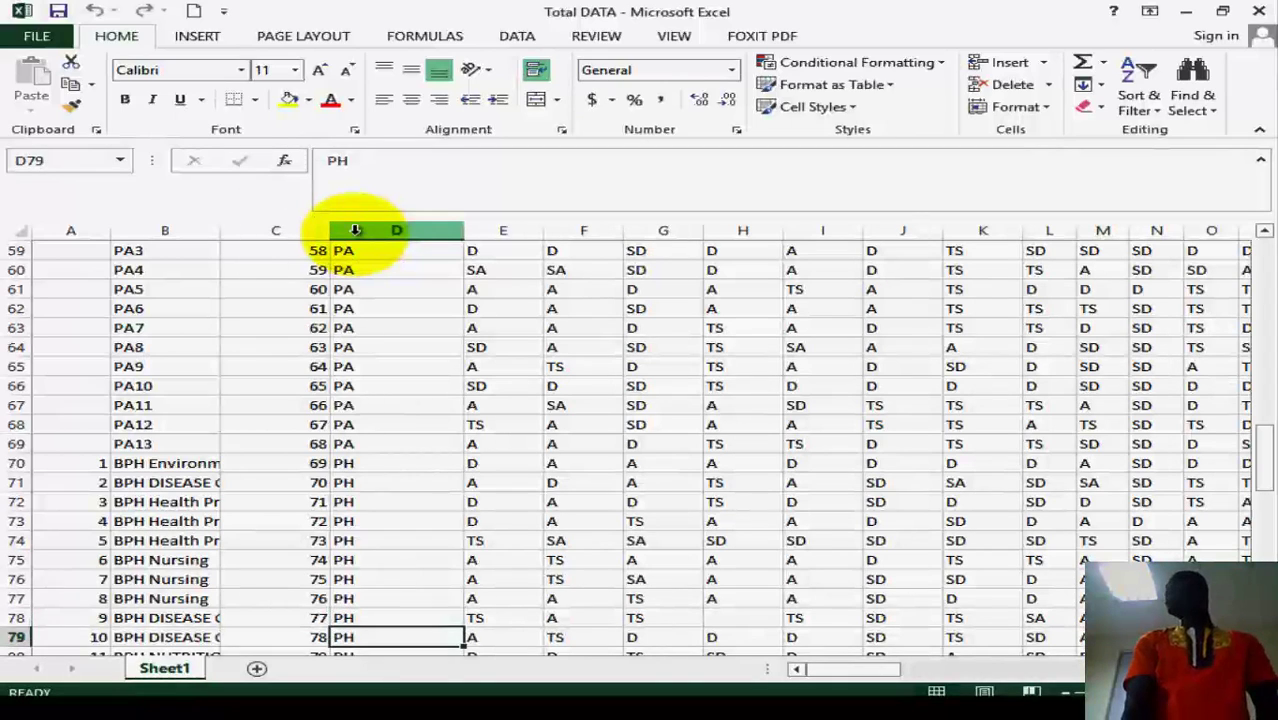
key(Down)
key(Down)
key(Down)
key(Down)
key(Down)
key(Down)
key(Down)
key(Down)
key(Down)
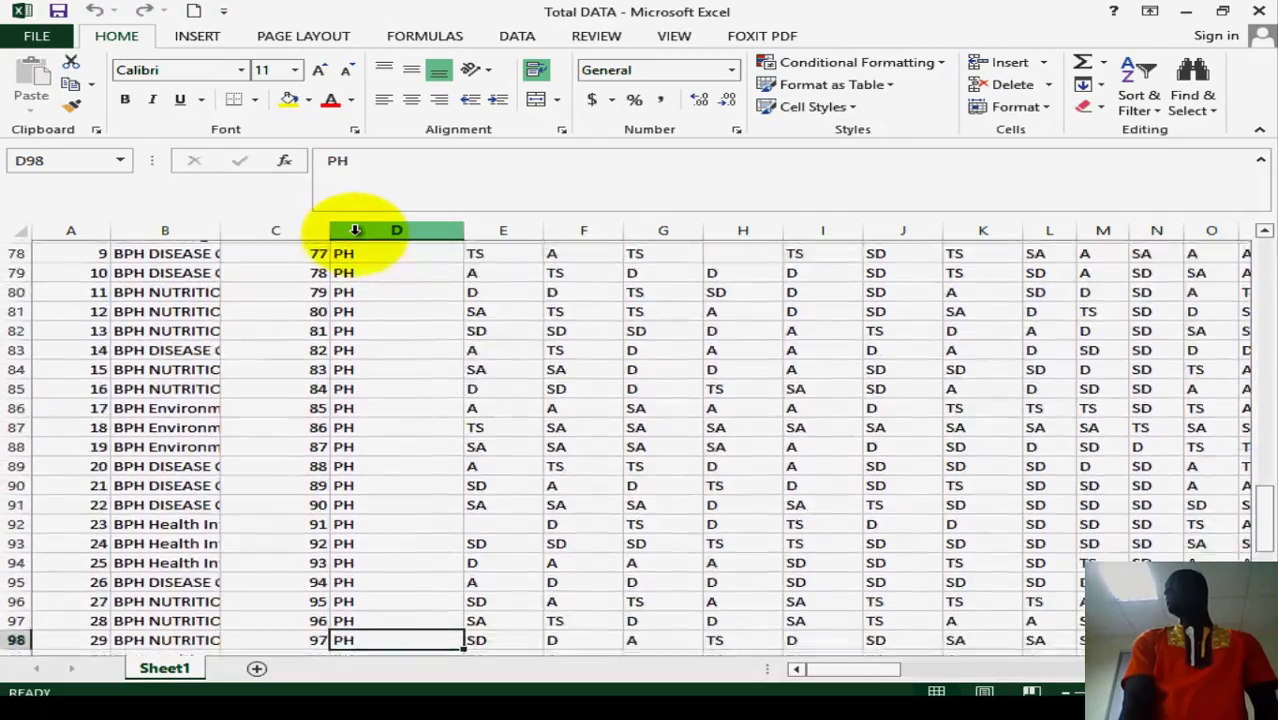
key(Down)
key(Down)
key(Down)
key(Down)
key(Down)
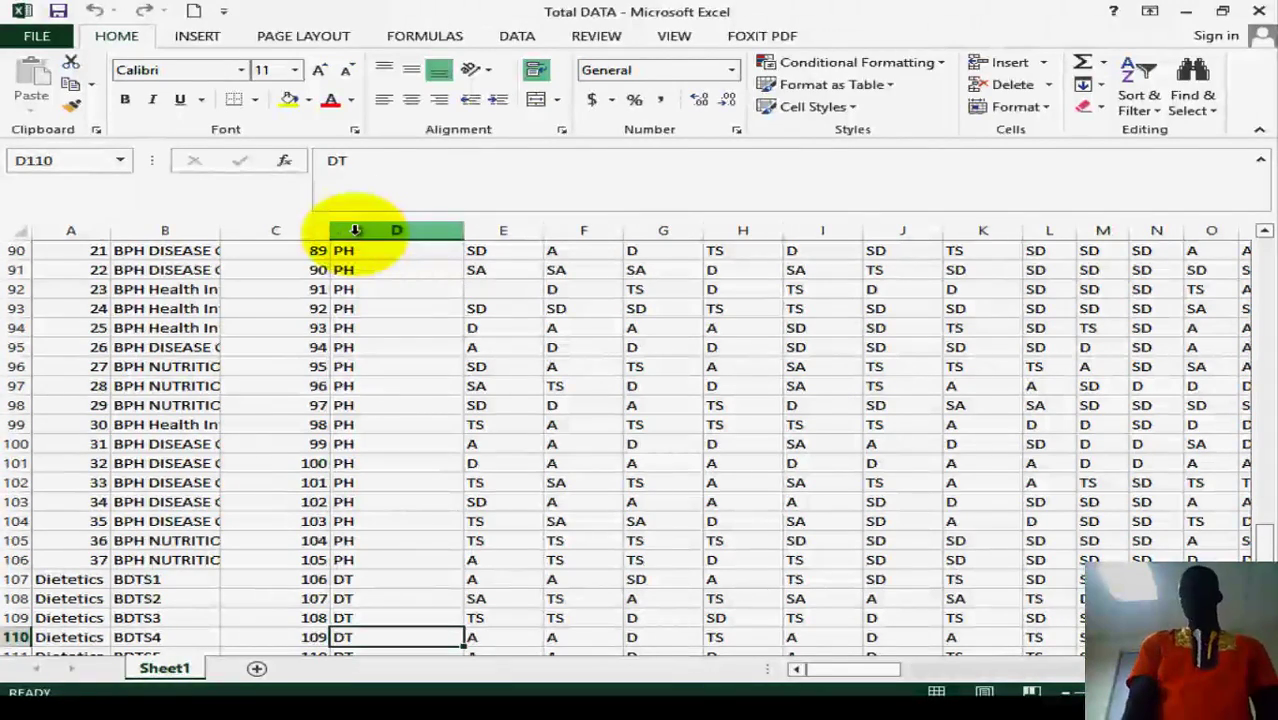
key(Down)
key(Down)
key(Down)
key(Down)
key(Down)
key(Down)
key(Down)
key(Down)
key(Down)
key(Down)
key(Down)
key(Down)
key(Down)
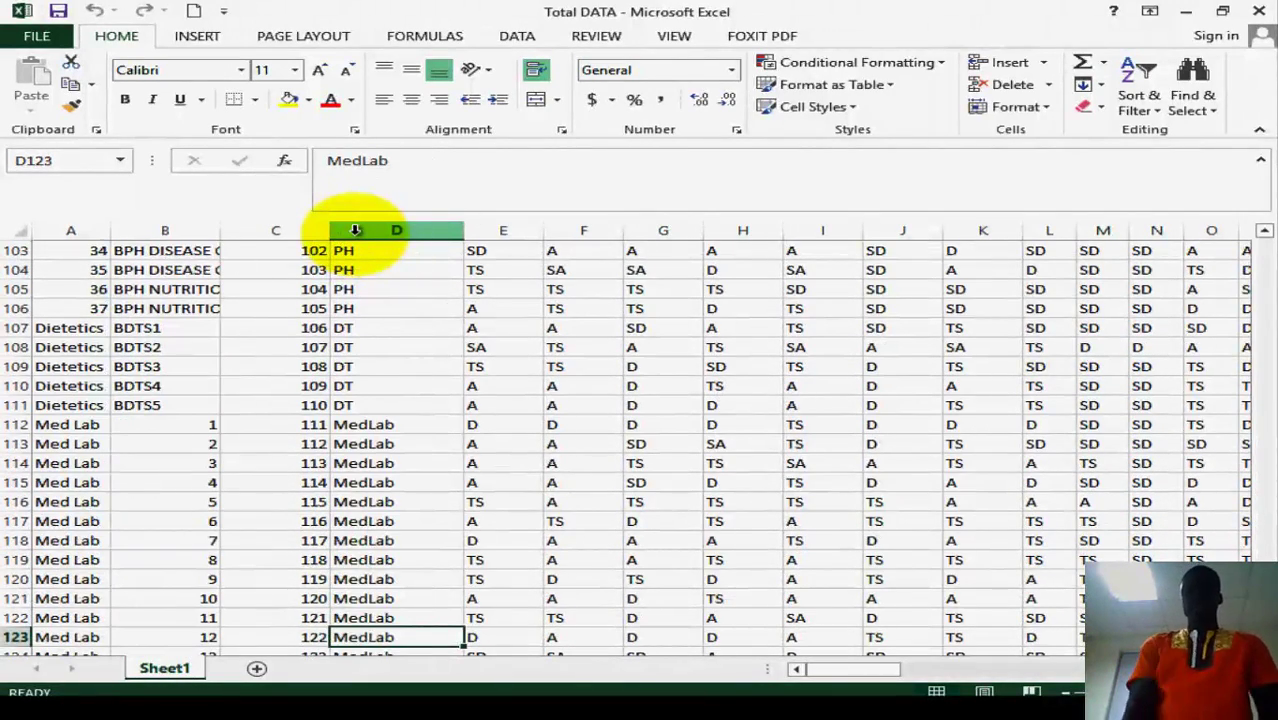
key(Down)
key(Down)
key(Down)
key(Down)
key(Down)
key(Down)
key(Down)
key(Down)
key(Down)
key(Down)
key(Down)
key(Down)
key(Down)
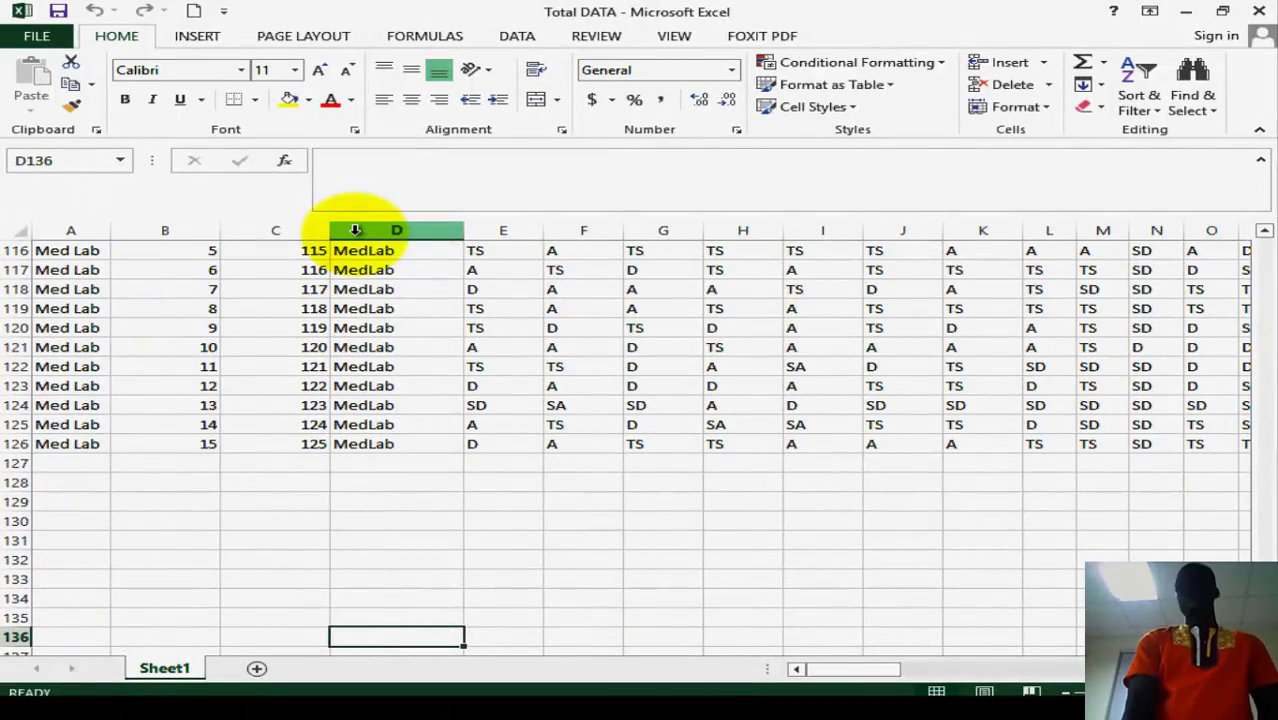
Step: Go back up through the programme entries in the Courses column of Sheet1, from below the last record to the header
key(Up)
key(Up)
key(Up)
key(Up)
key(Up)
key(Up)
key(Up)
key(Up)
key(Up)
key(Up)
key(Up)
key(Up)
key(Up)
key(Up)
key(Up)
key(Up)
key(Up)
key(Up)
key(Up)
key(Up)
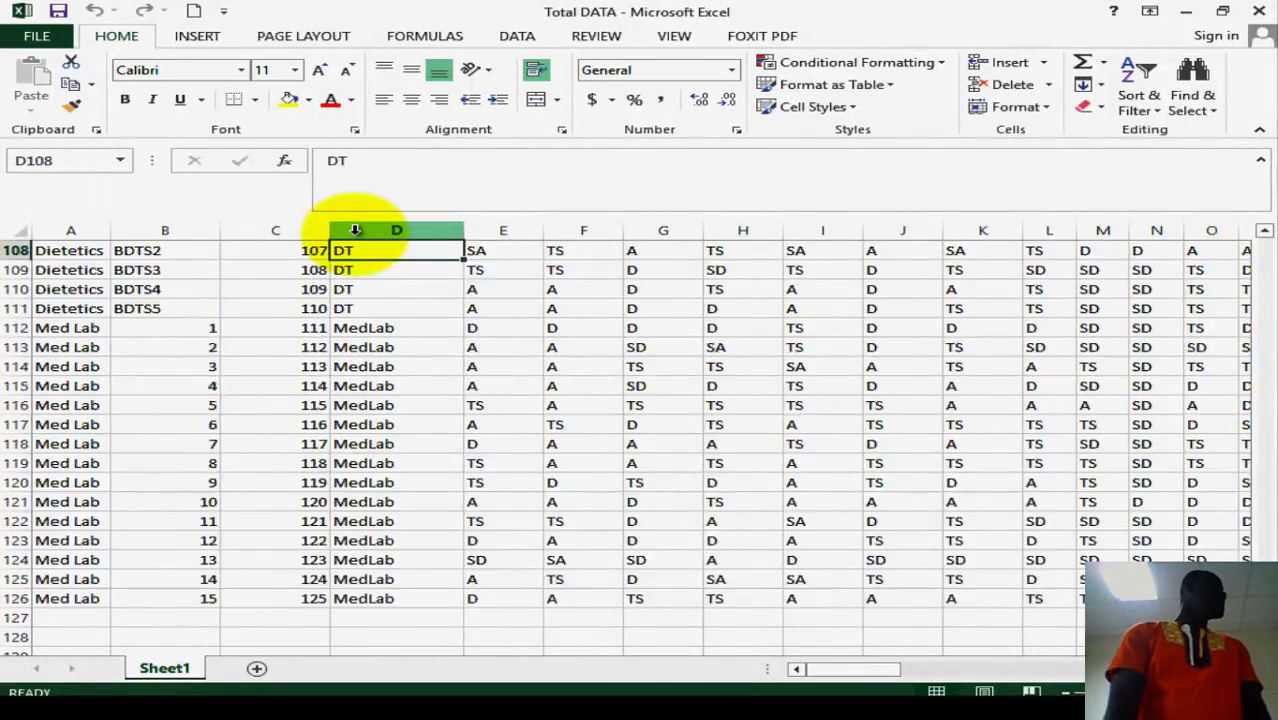
key(Up)
key(Up)
key(Up)
key(Up)
key(Up)
key(Up)
key(Up)
key(Up)
key(Up)
key(Up)
key(Up)
key(Up)
key(Up)
key(Up)
key(Up)
key(Up)
key(Up)
key(Up)
key(Up)
key(Up)
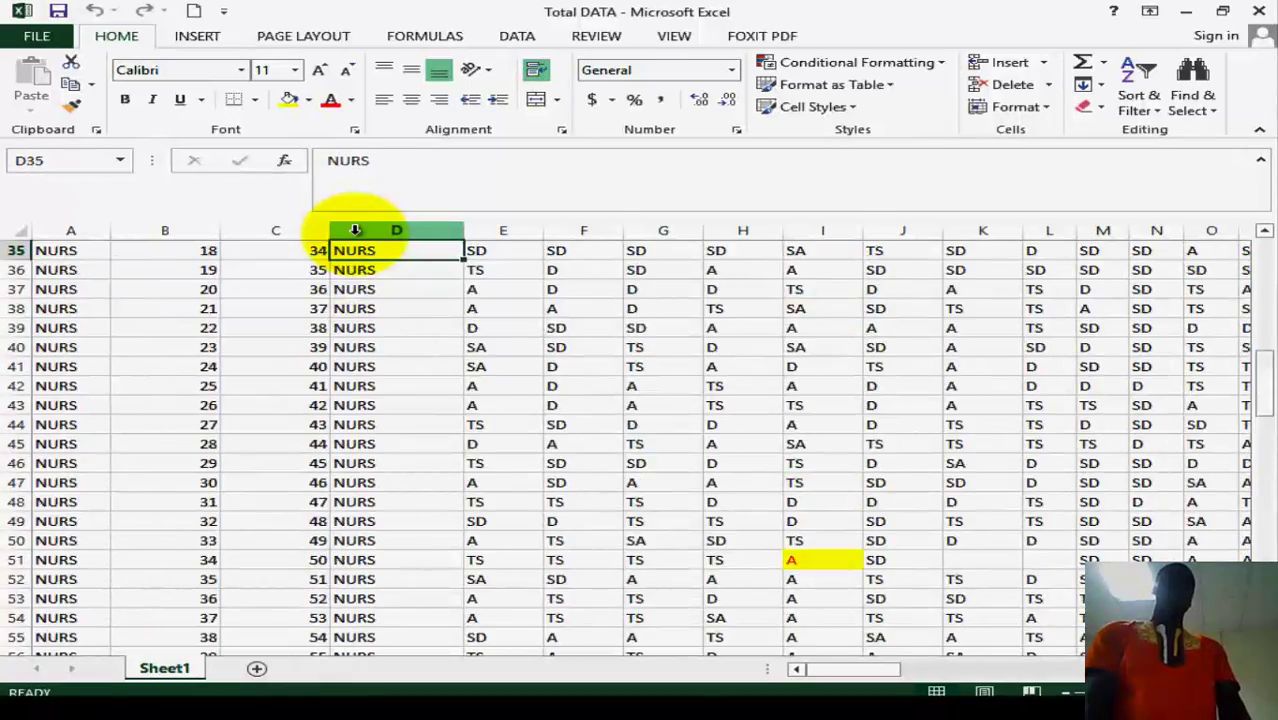
key(Up)
key(Up)
key(Up)
key(Up)
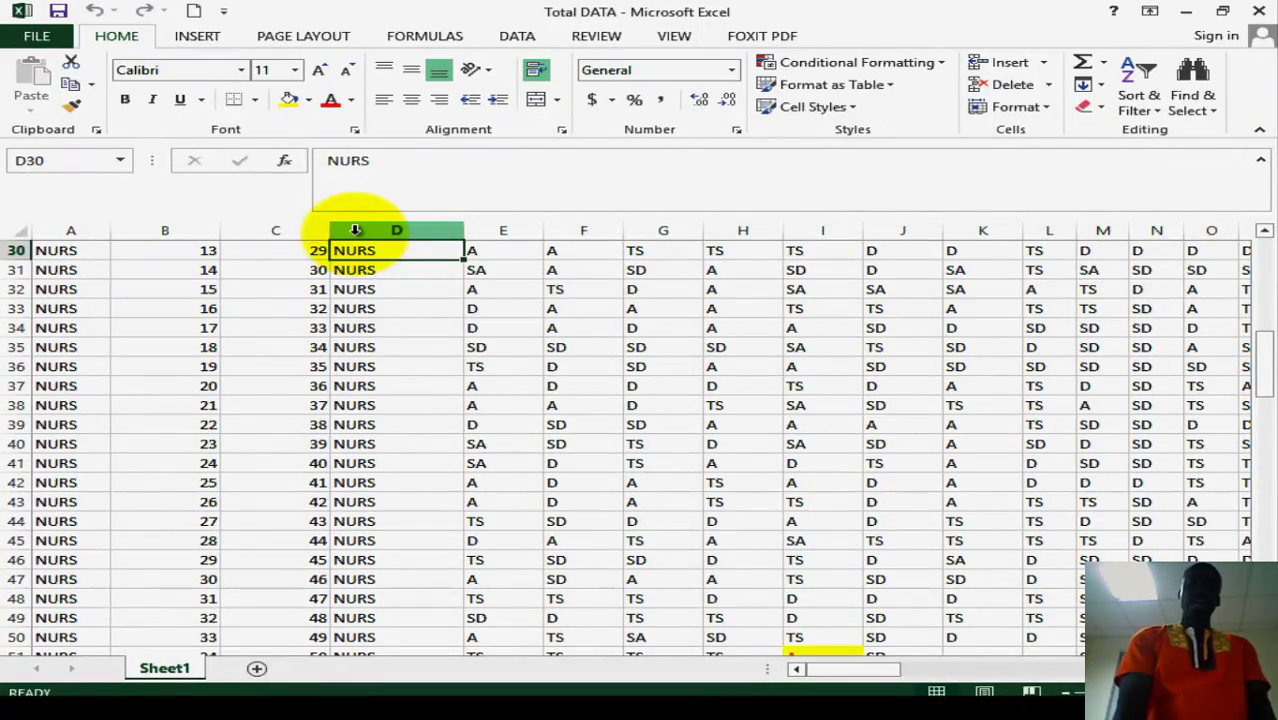
key(Up)
key(Up)
key(Up)
key(Up)
key(Up)
key(Up)
key(Up)
key(Up)
key(Up)
key(Up)
key(Up)
key(Up)
key(Up)
key(Up)
key(Up)
key(Up)
key(Up)
key(Up)
key(Up)
key(Up)
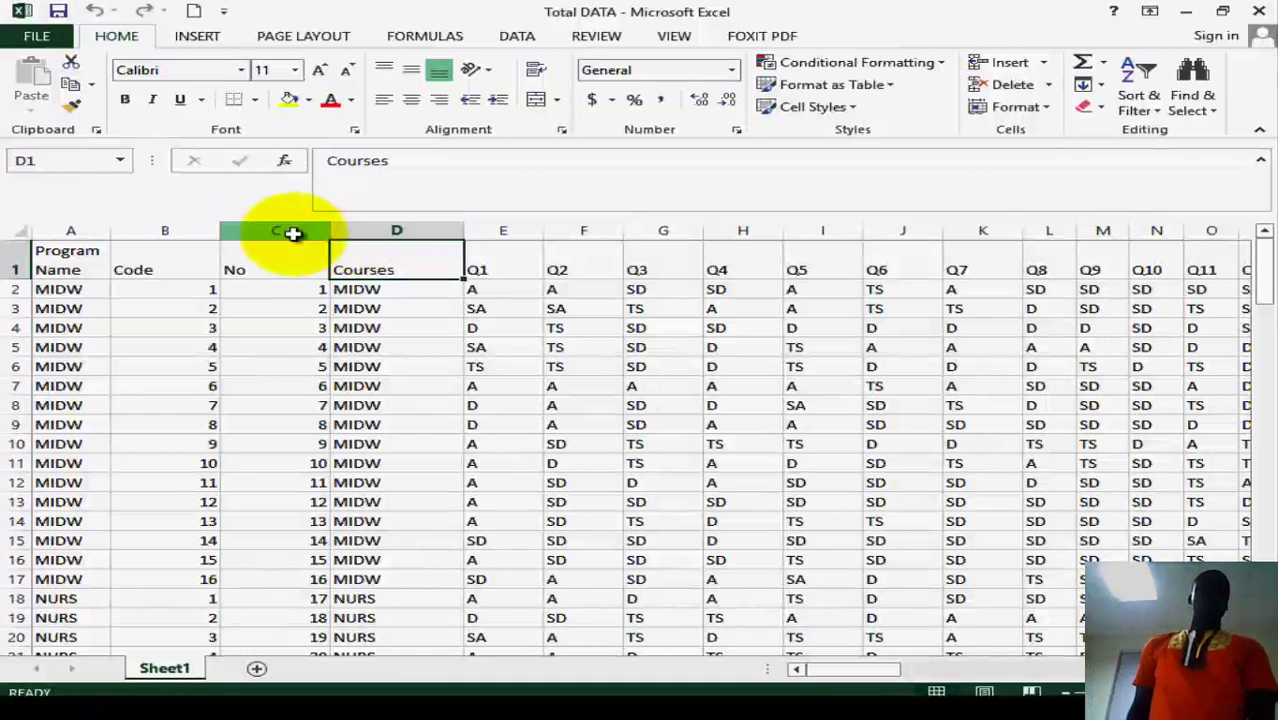
Step: Copy all of Sheet1 and paste it as values into a new sheet starting at cell A1
click(21, 231)
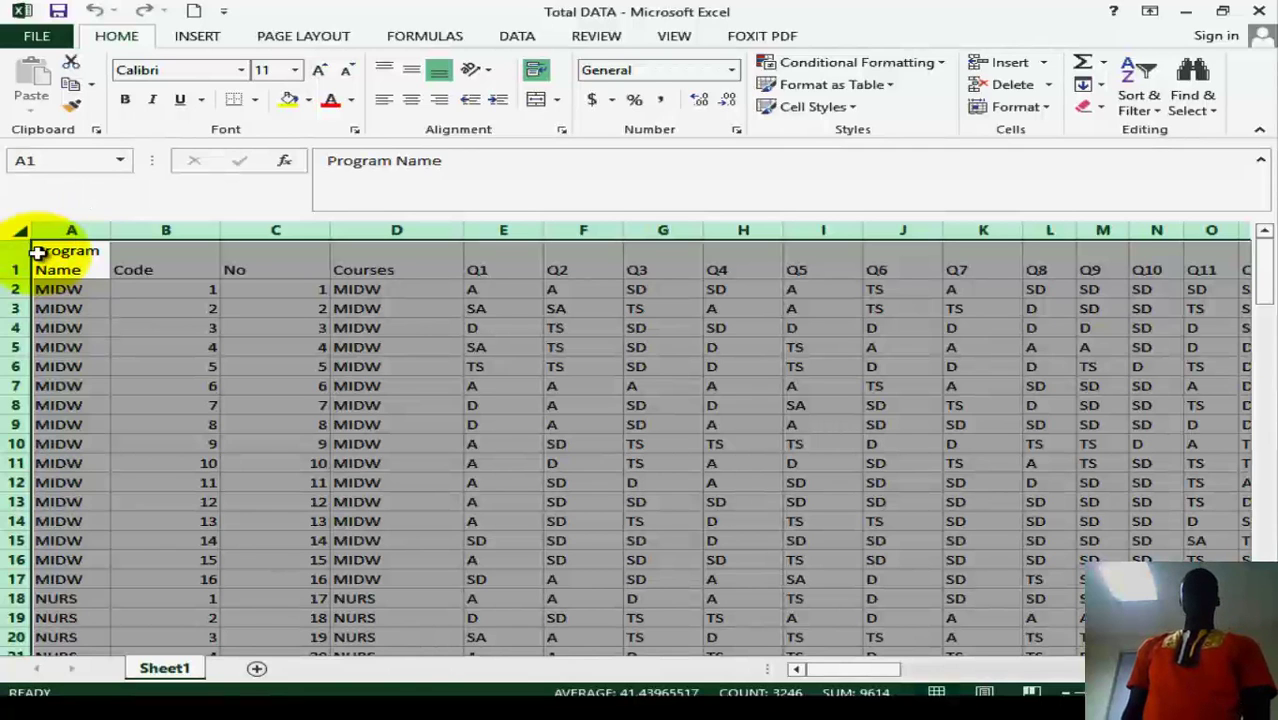
right_click(163, 410)
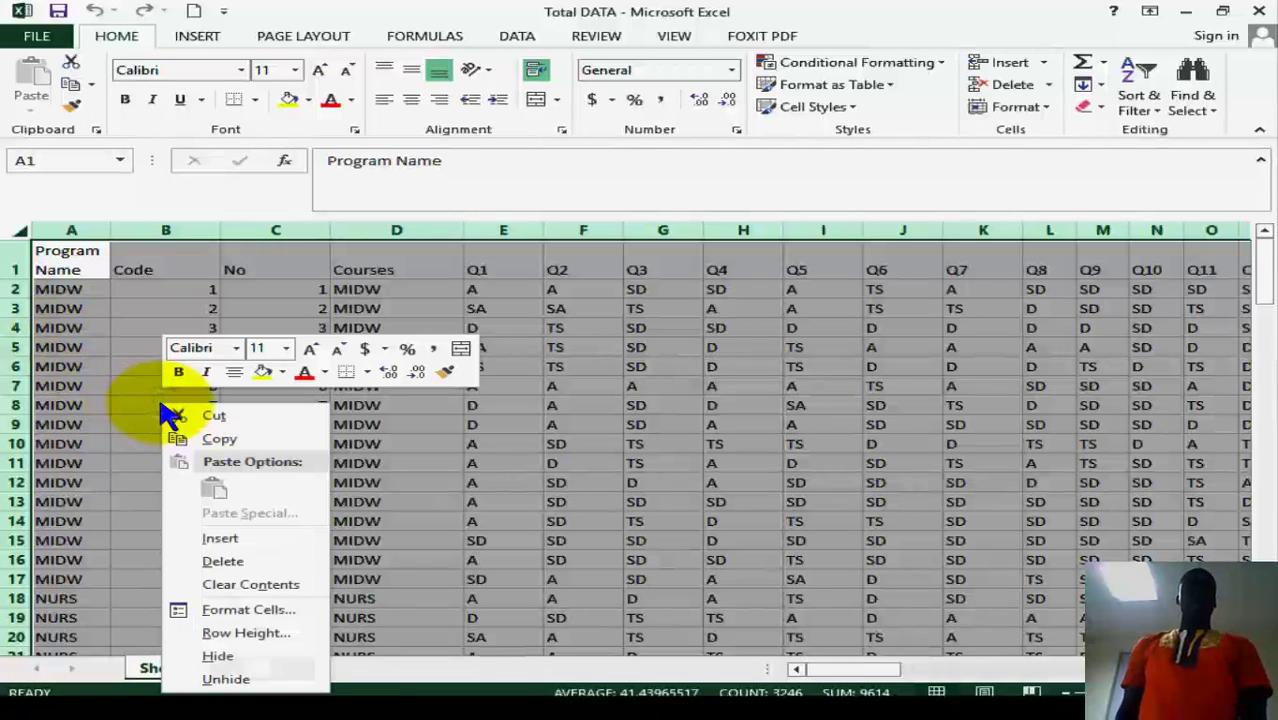
click(220, 441)
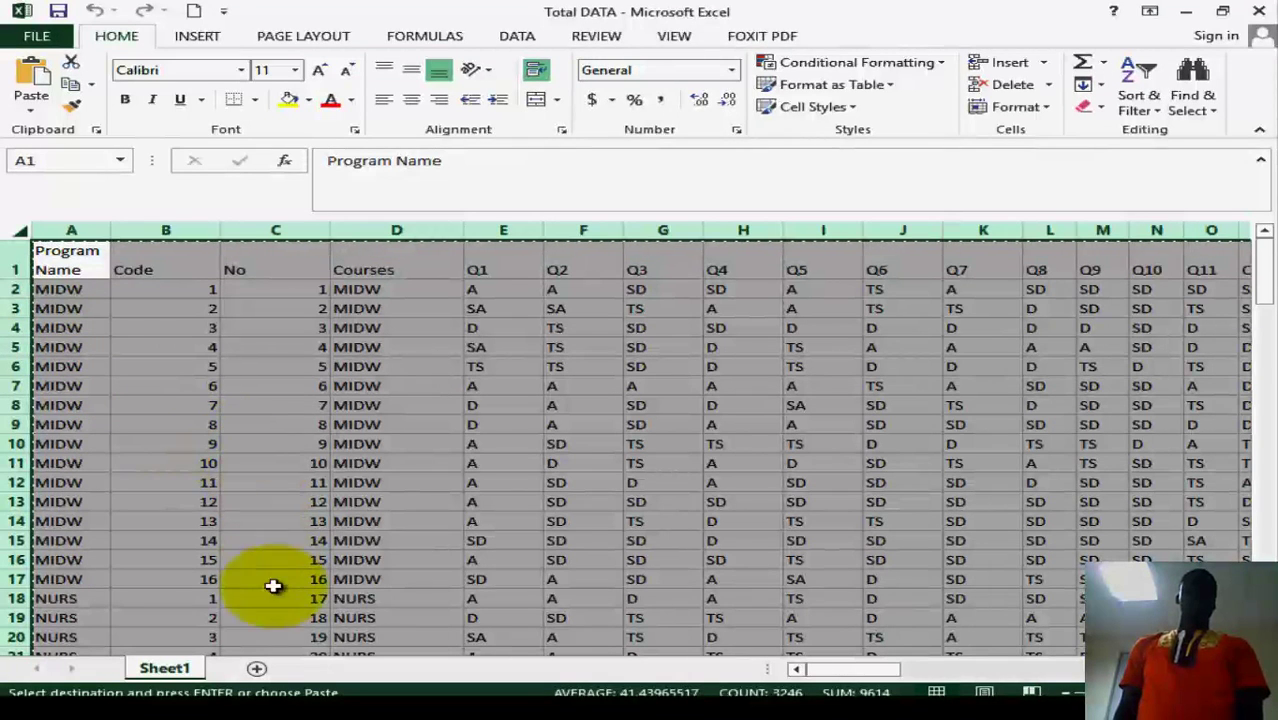
click(258, 670)
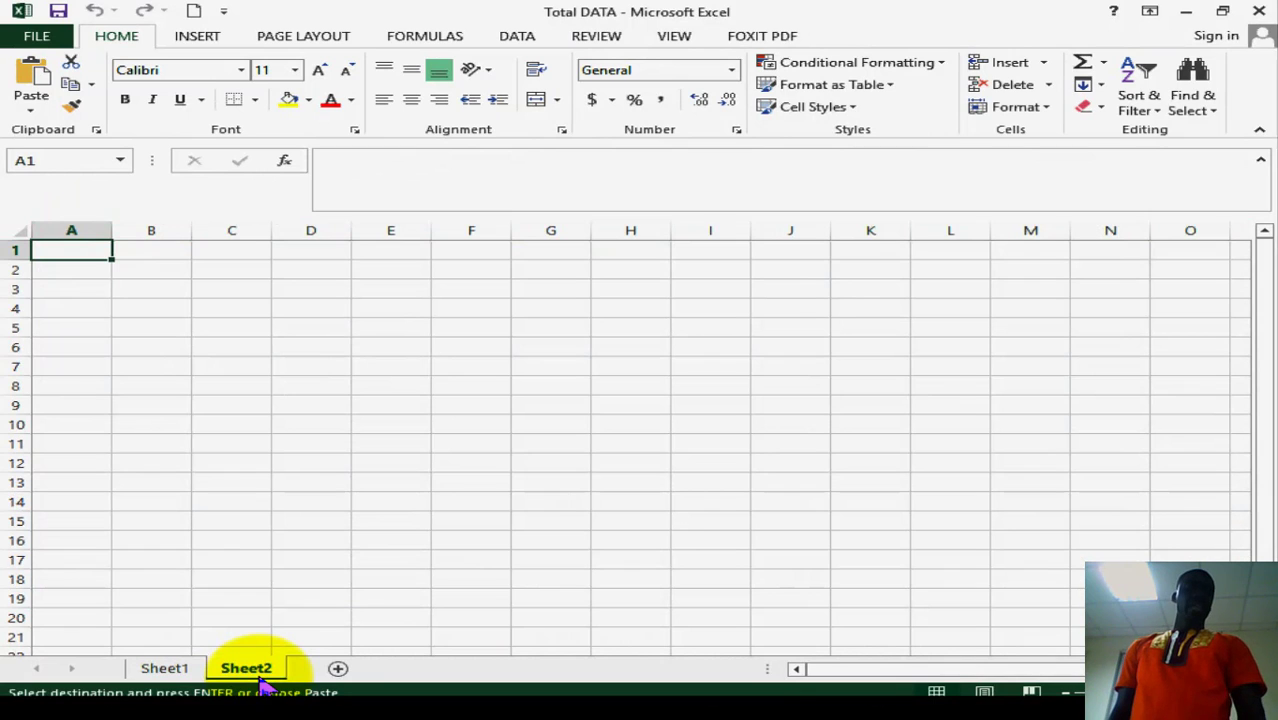
right_click(62, 250)
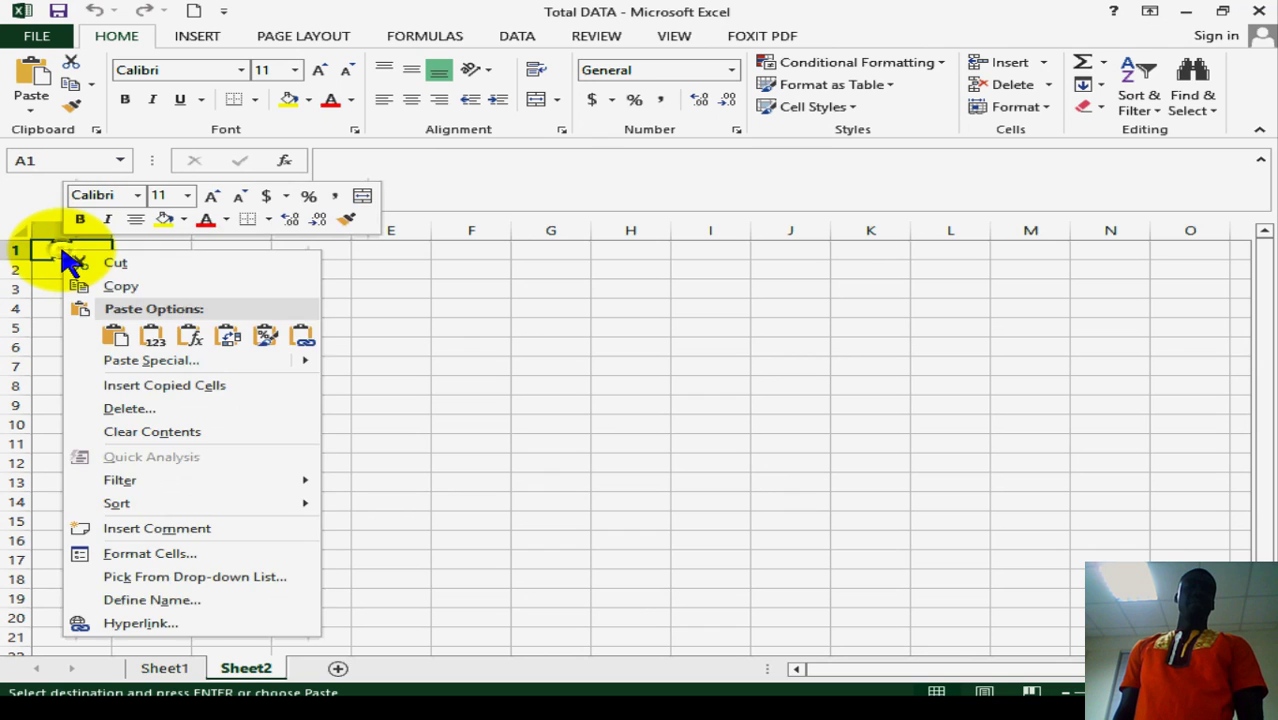
click(160, 348)
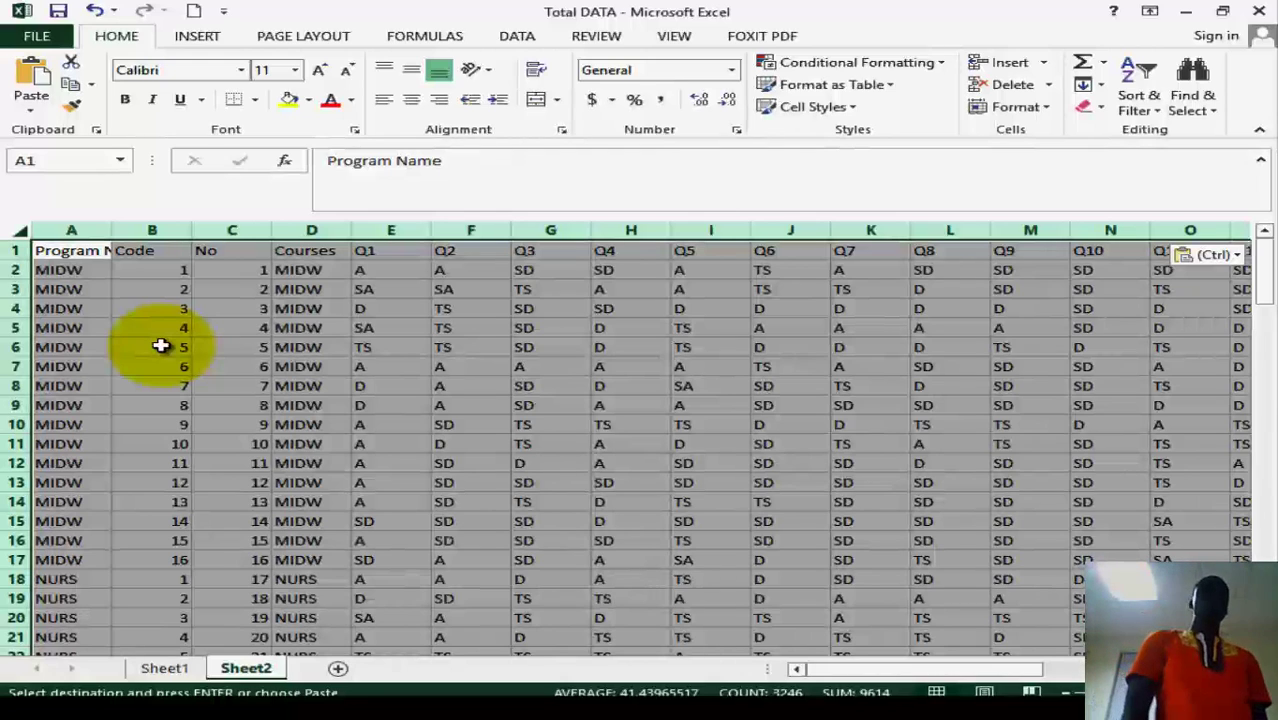
Step: Rename the new sheet holding the copied data as Res trash
right_click(257, 680)
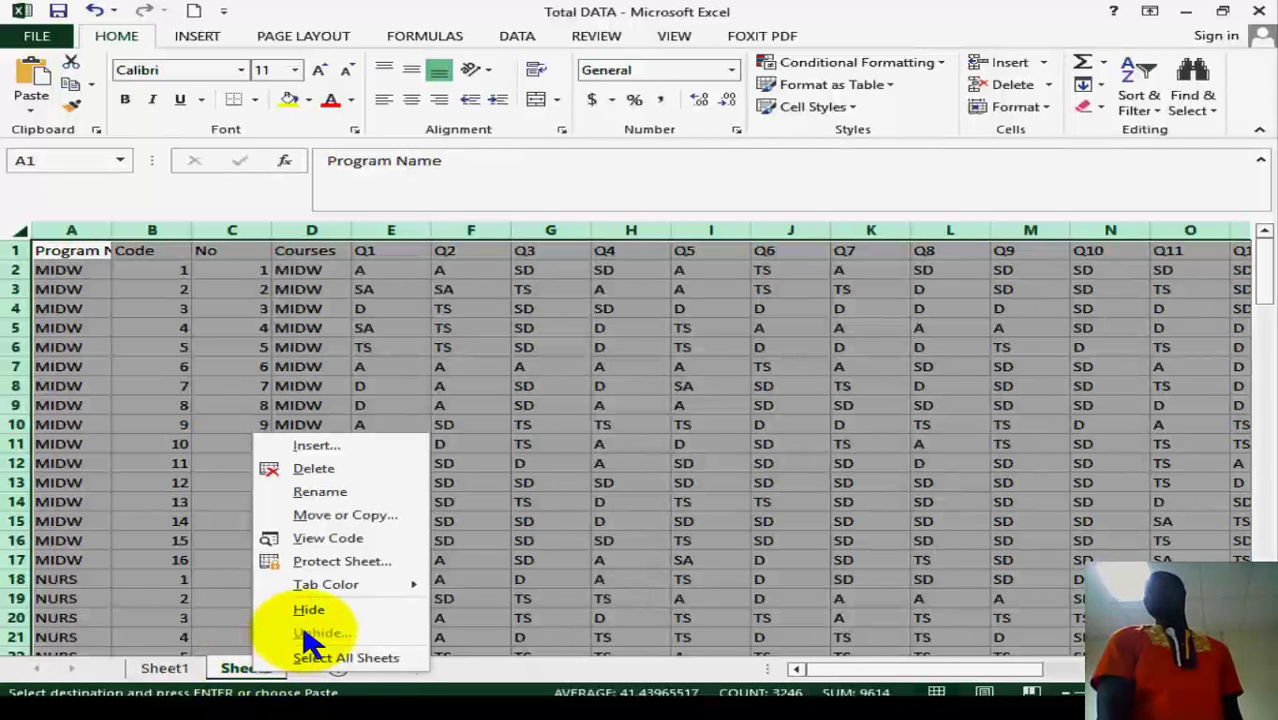
click(318, 493)
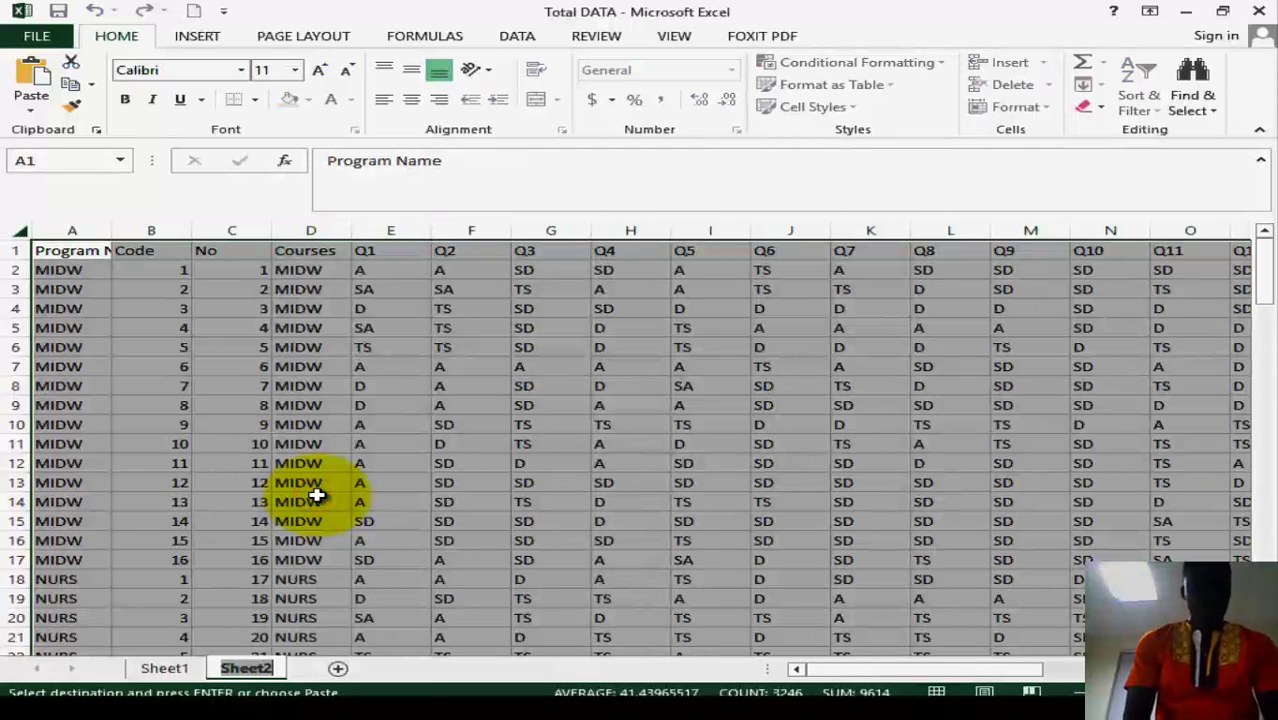
text(Res)
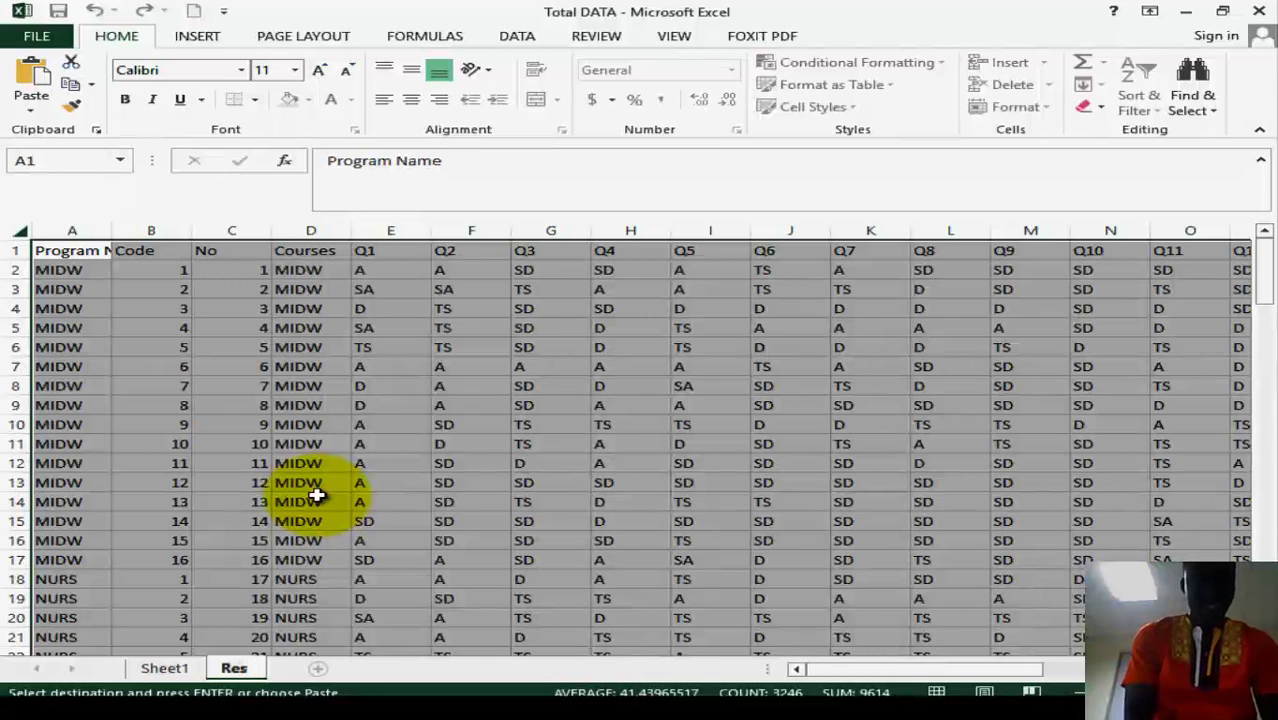
text(ur)
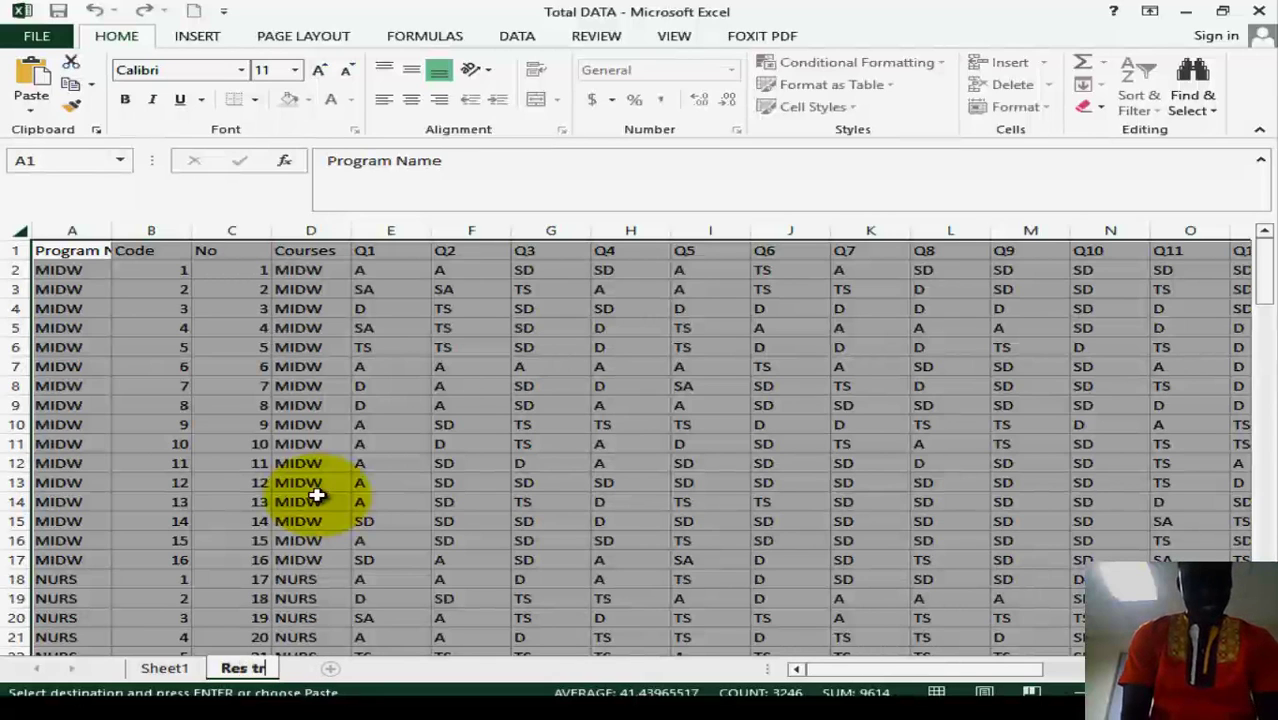
text(ash)
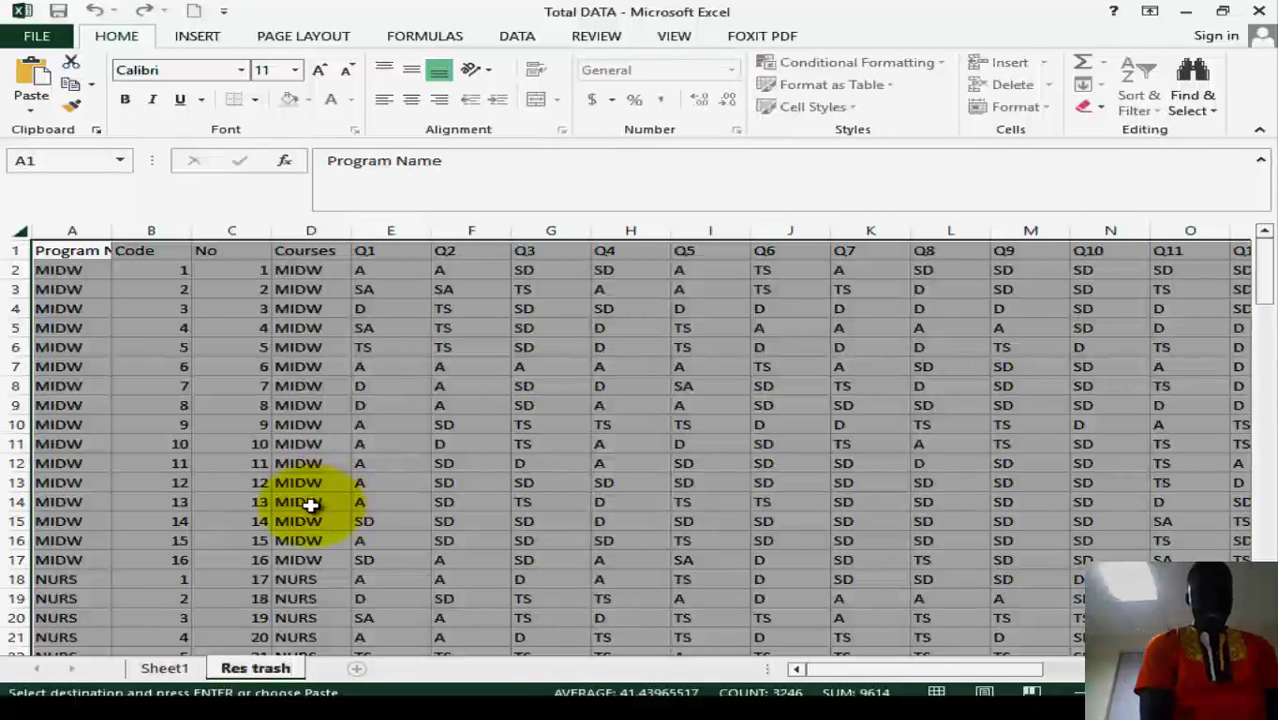
click(311, 521)
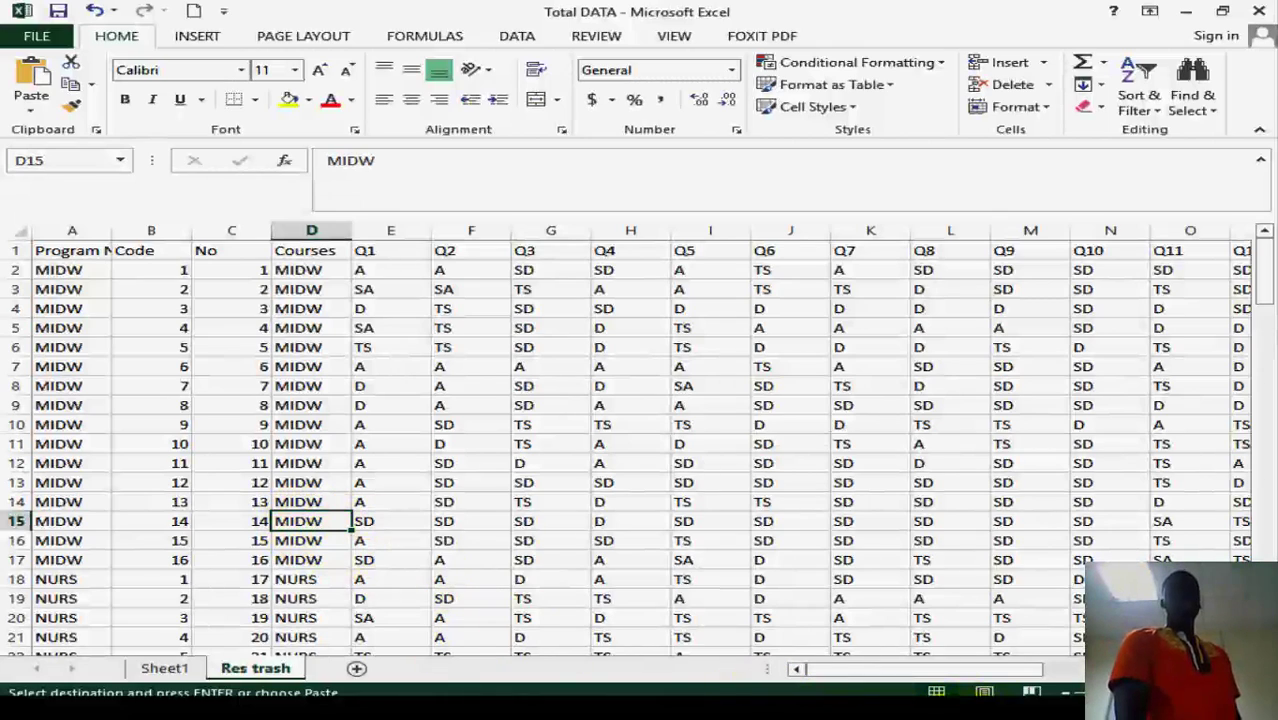
Step: Switch to the SES Questionnaire PDF in Foxit PhantomPDF and examine its questions and answer options across both pages
key(alt+Tab)
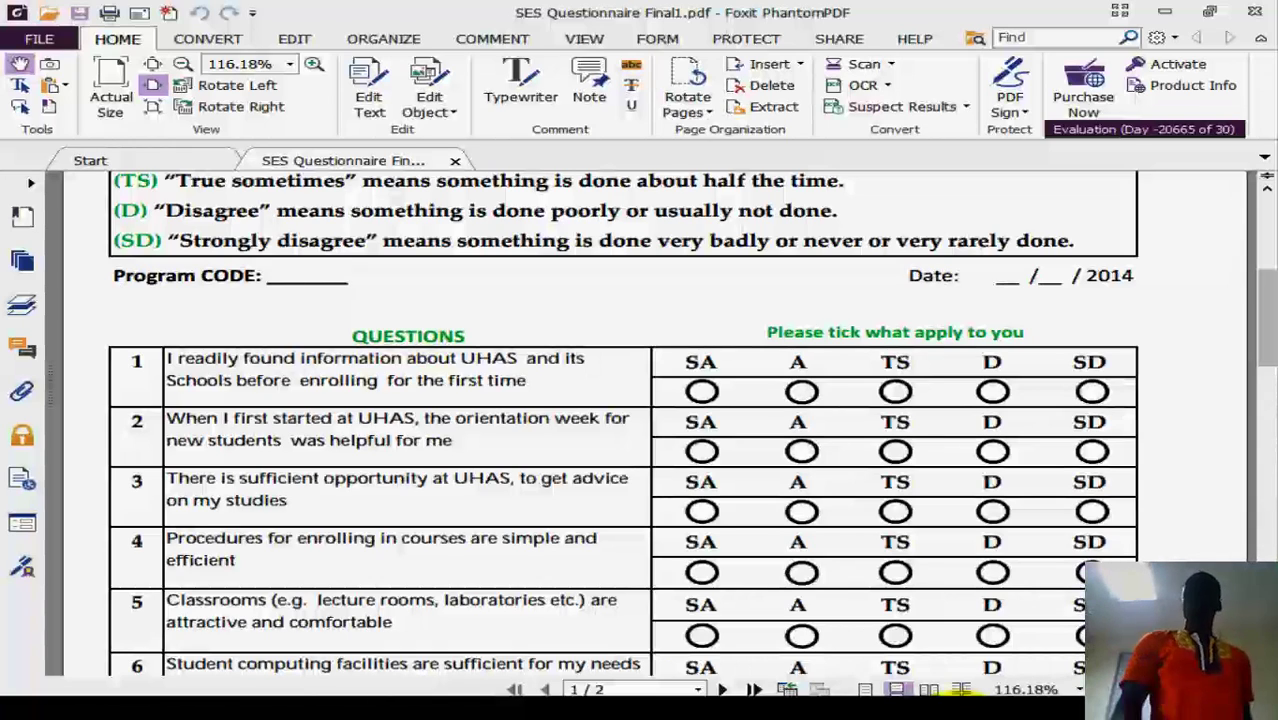
scroll(622, 420, down, 5)
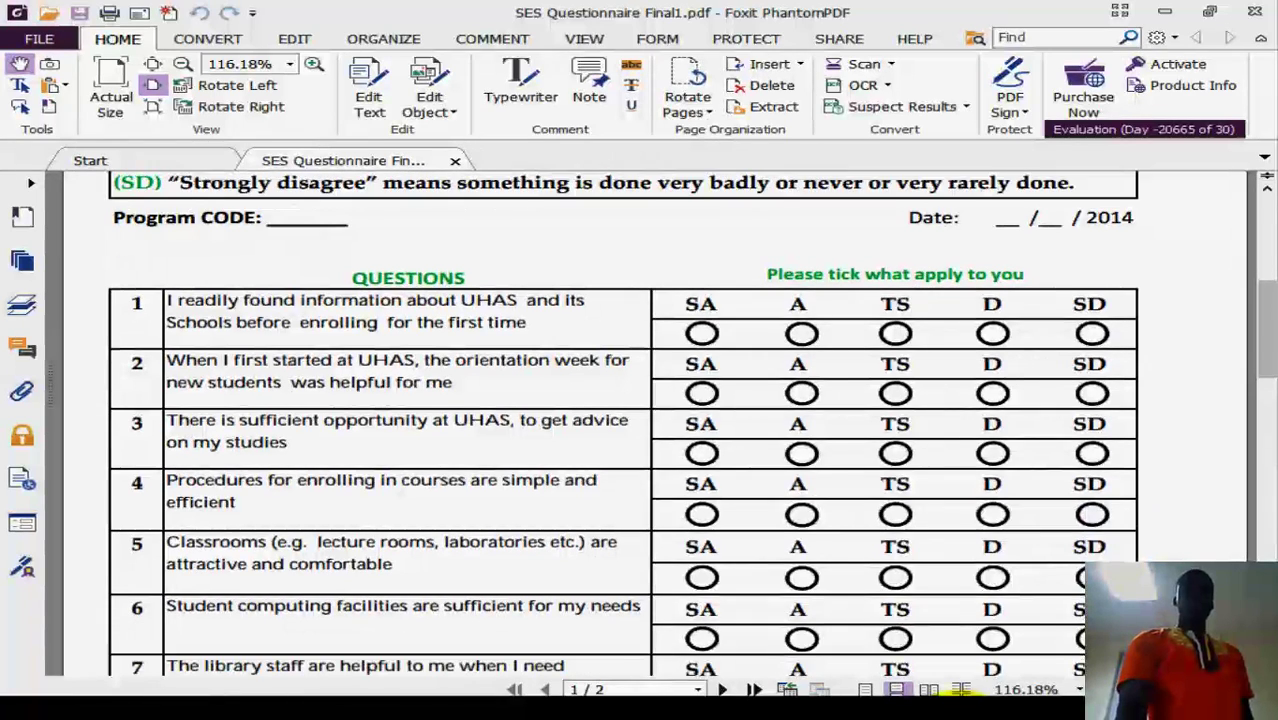
scroll(622, 420, down, 4)
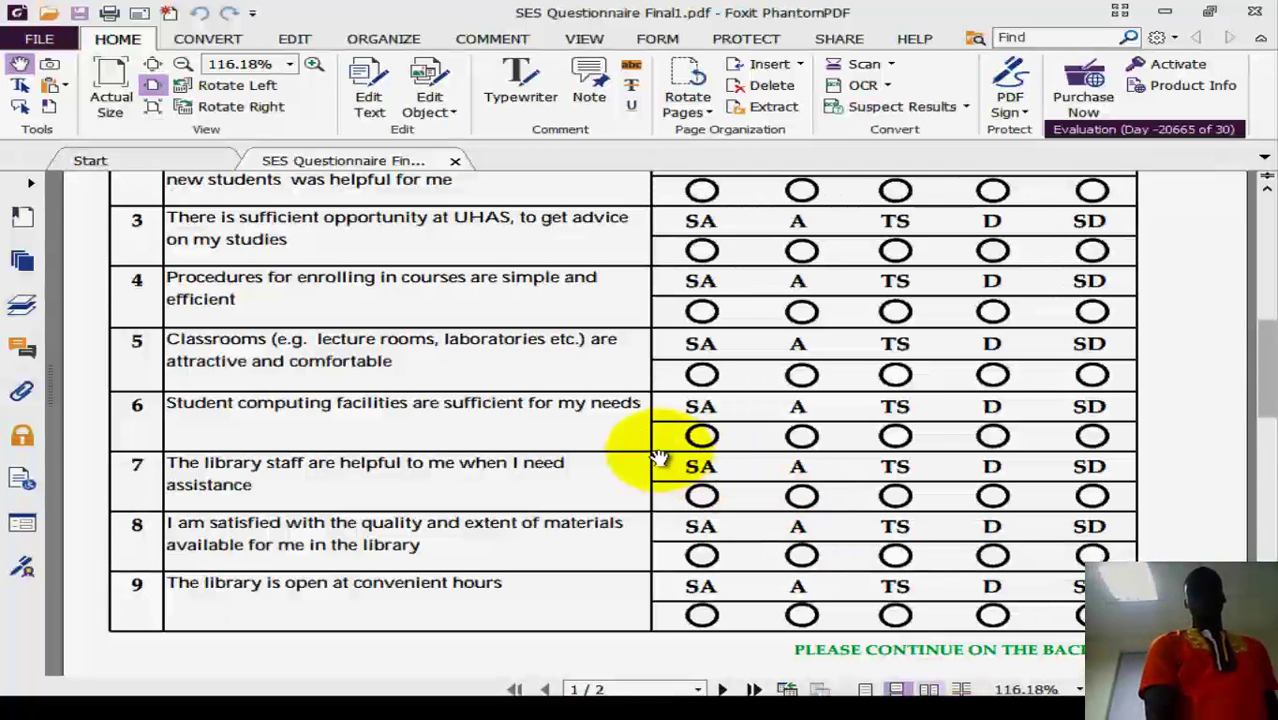
click(497, 375)
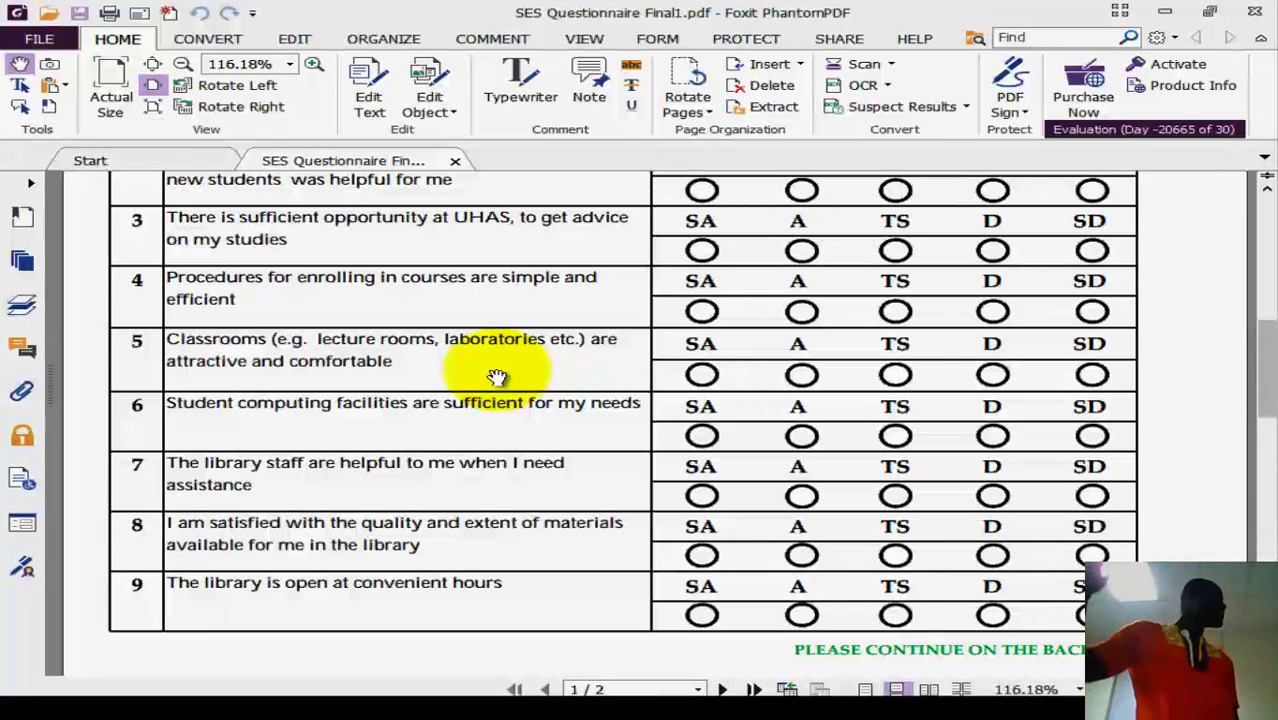
scroll(497, 377, down, 3)
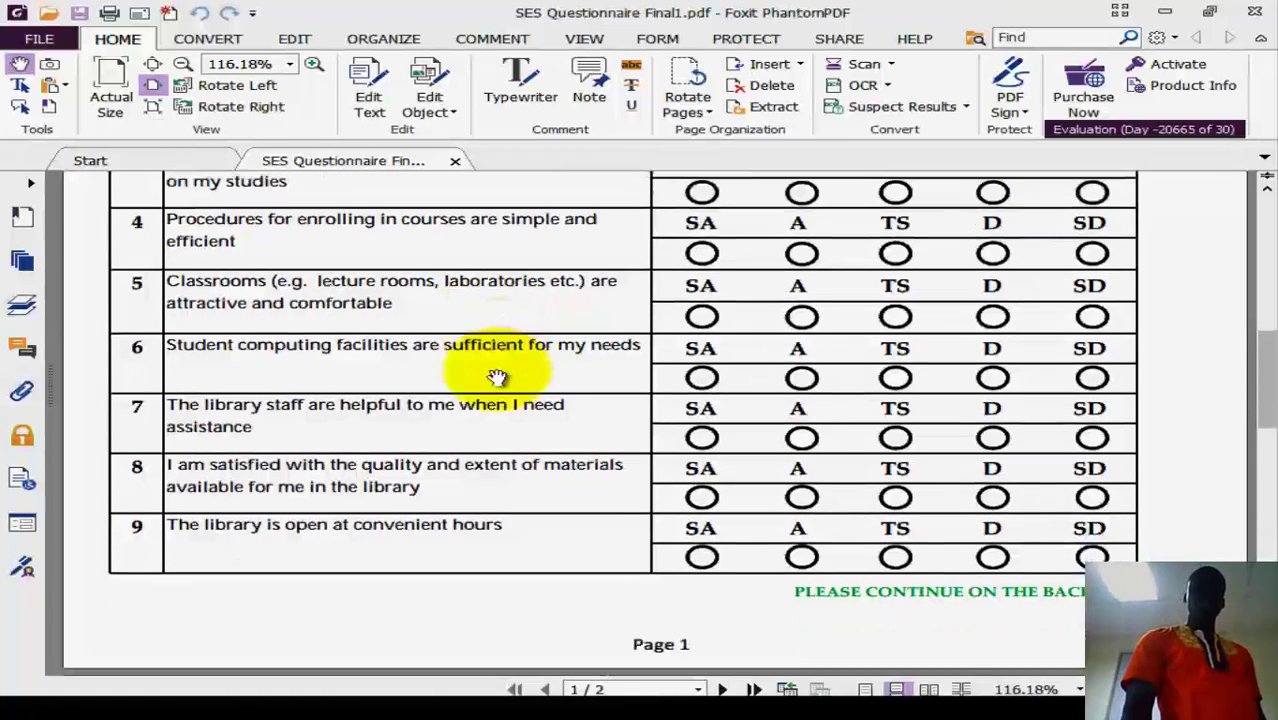
scroll(497, 377, down, 5)
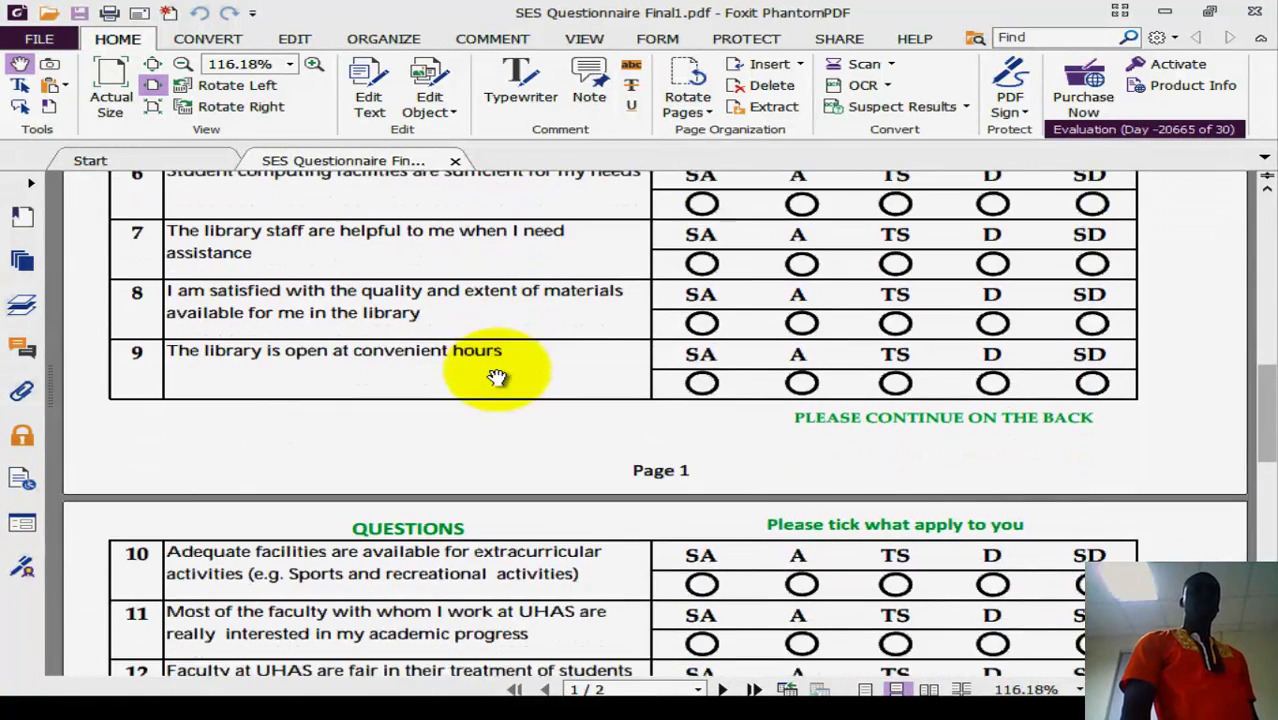
scroll(497, 377, down, 1)
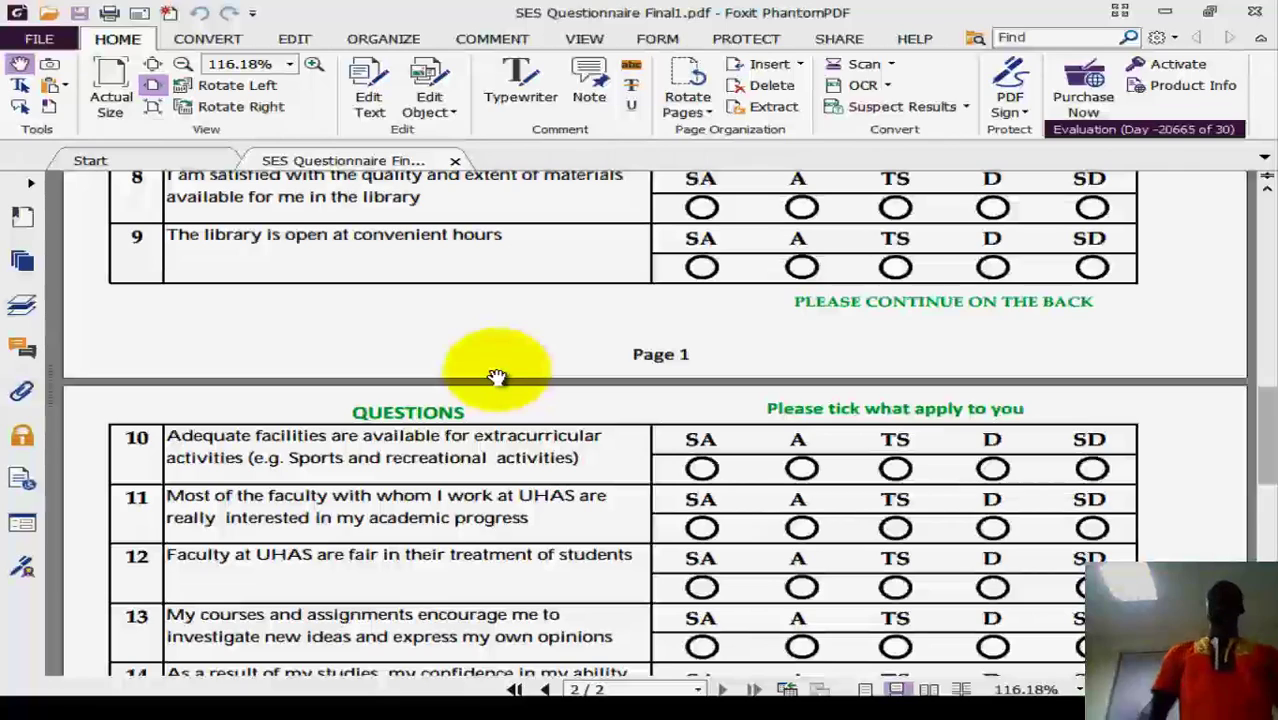
scroll(497, 377, up, 10)
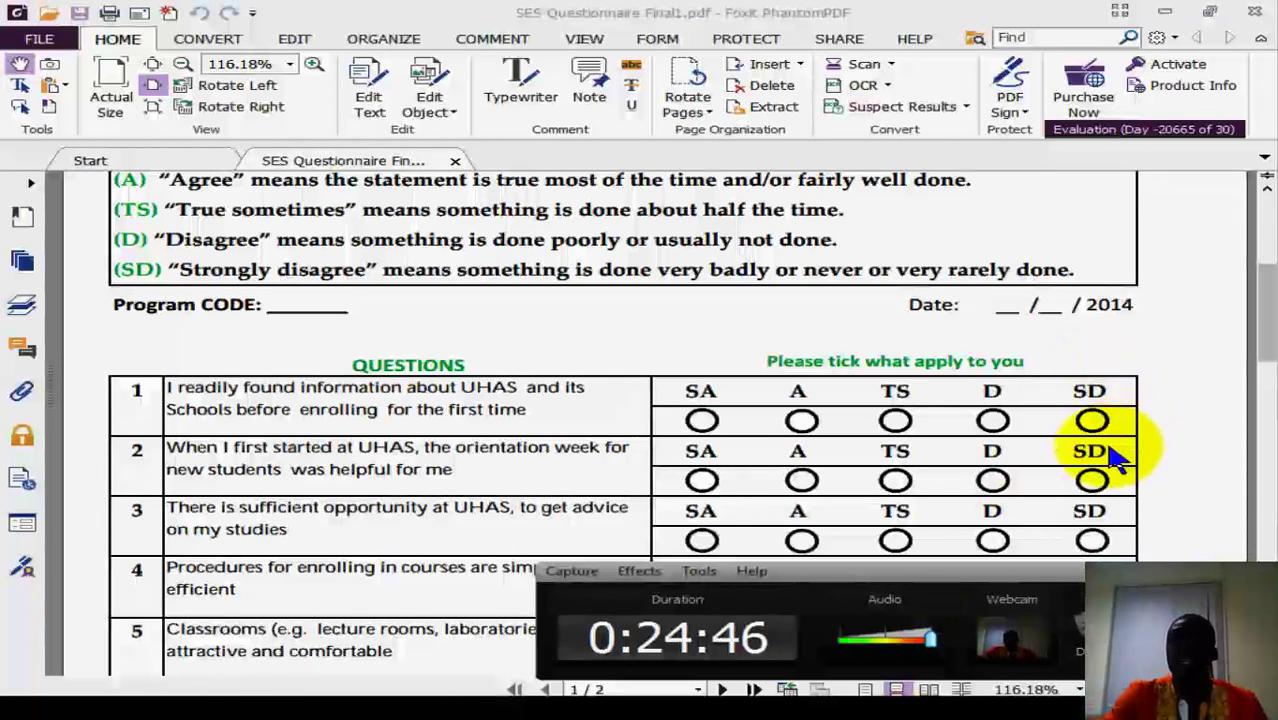
Step: Return to the Total DATA workbook in Excel and review the Q1 to Q4 columns of Res trash one by one
click(1164, 11)
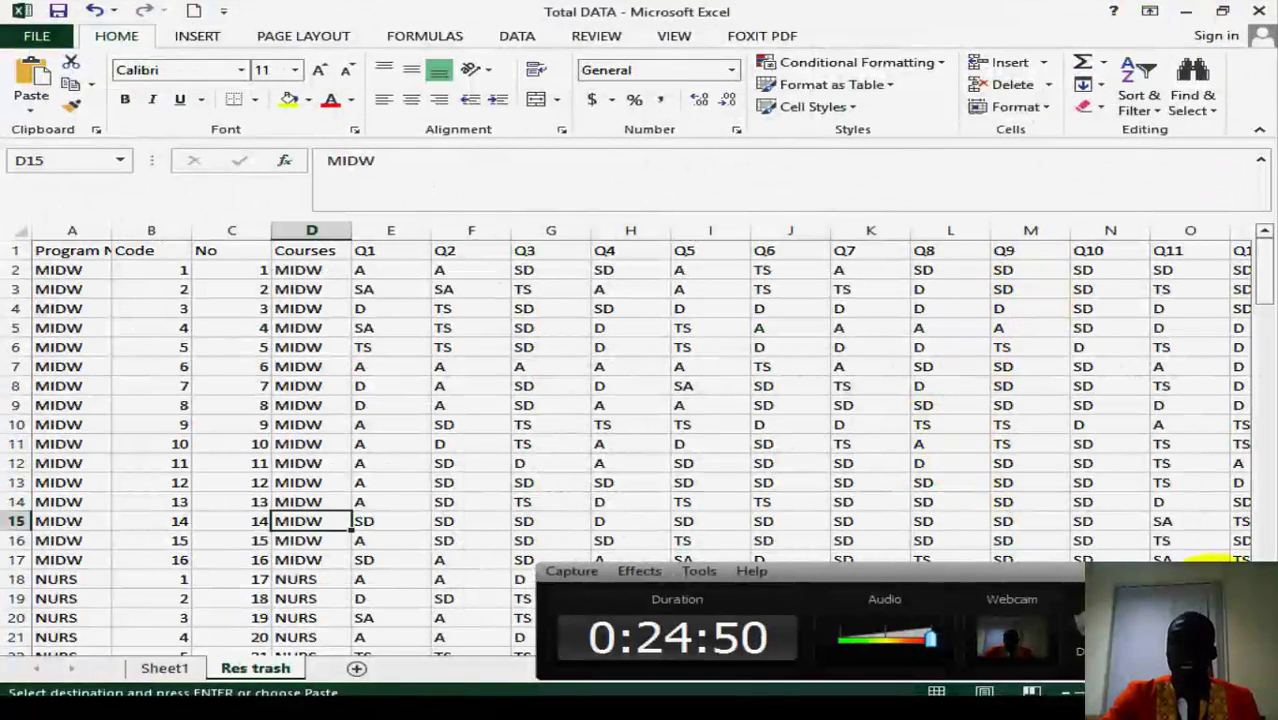
click(1018, 521)
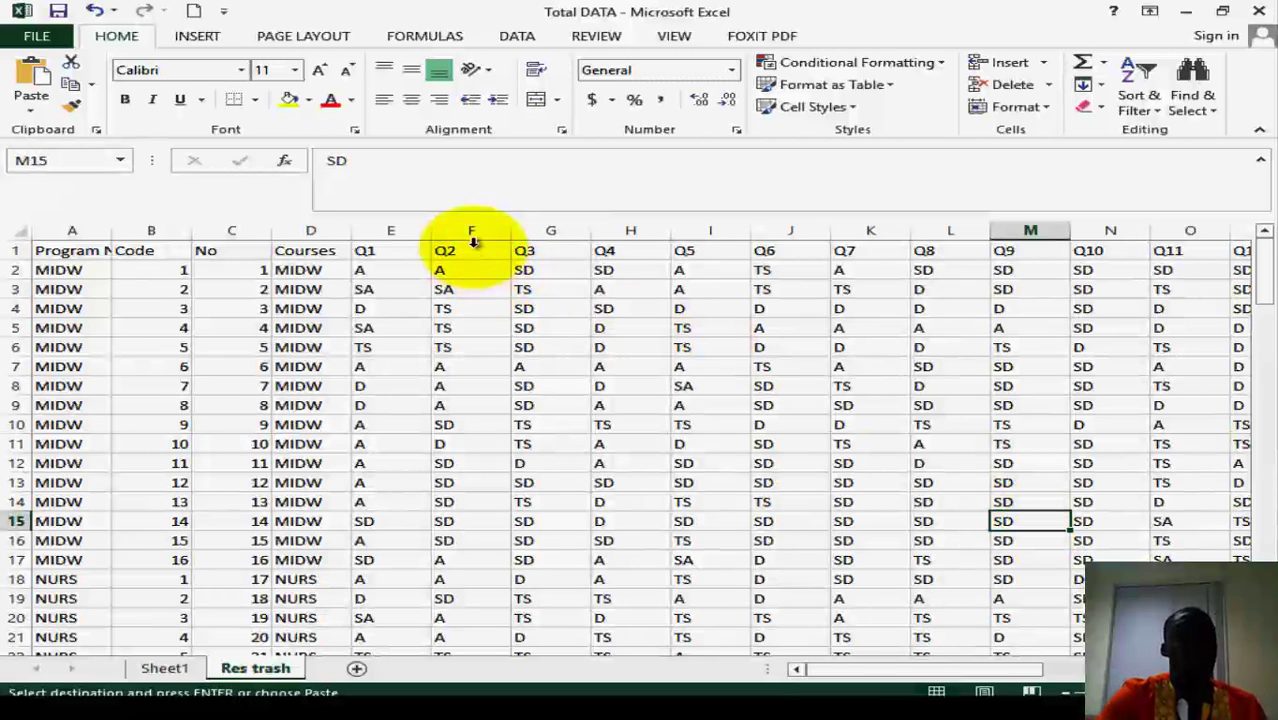
click(397, 228)
mouse_move(442, 214)
mouse_down()
mouse_move(451, 222)
mouse_move(437, 218)
mouse_up()
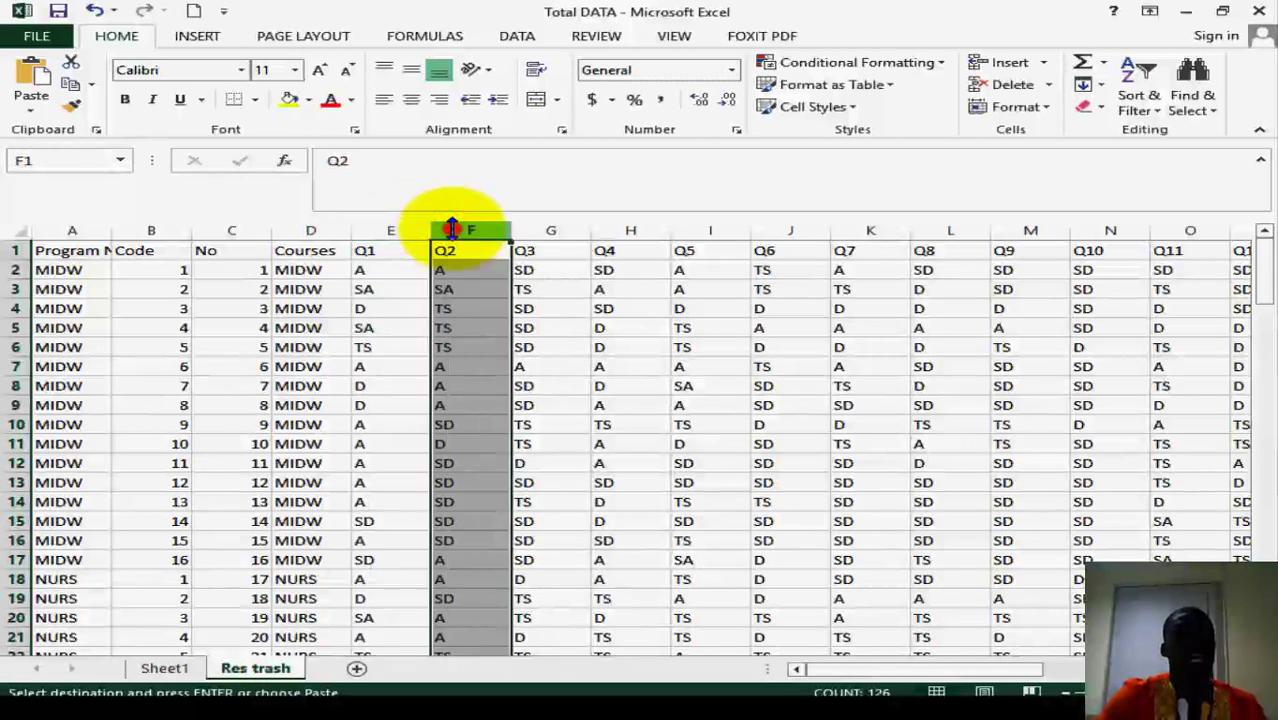
click(567, 226)
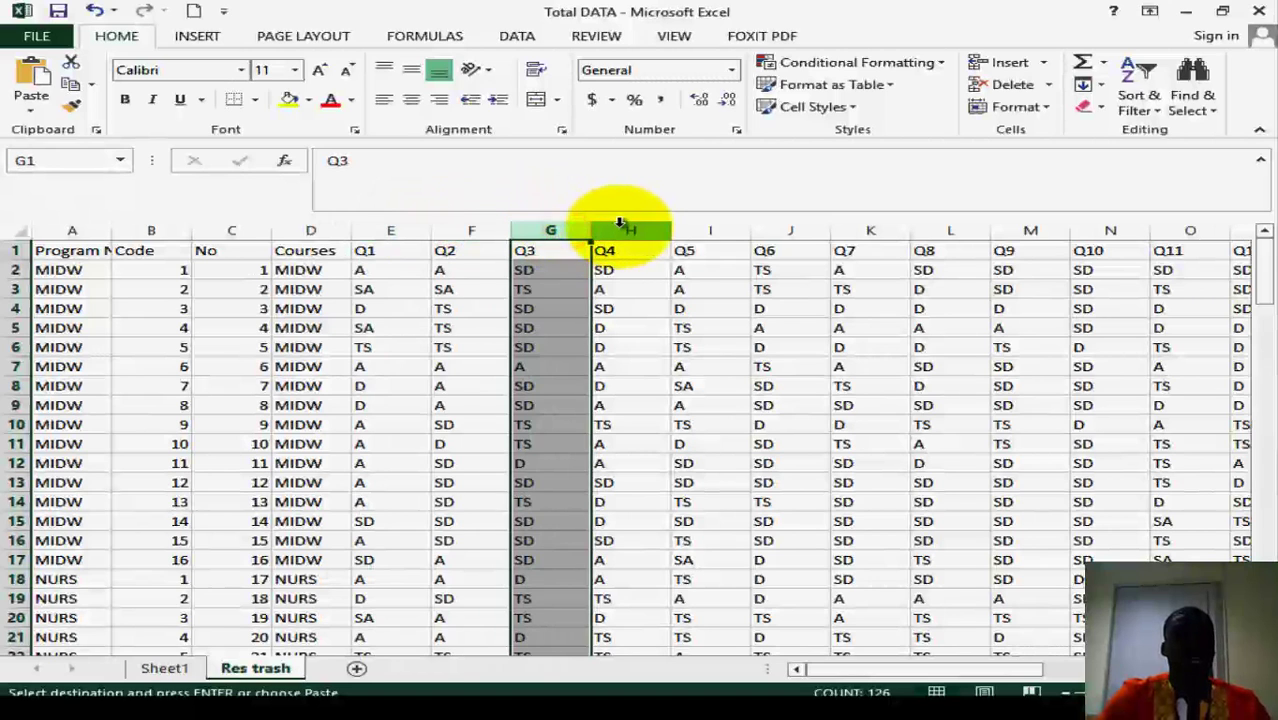
click(612, 222)
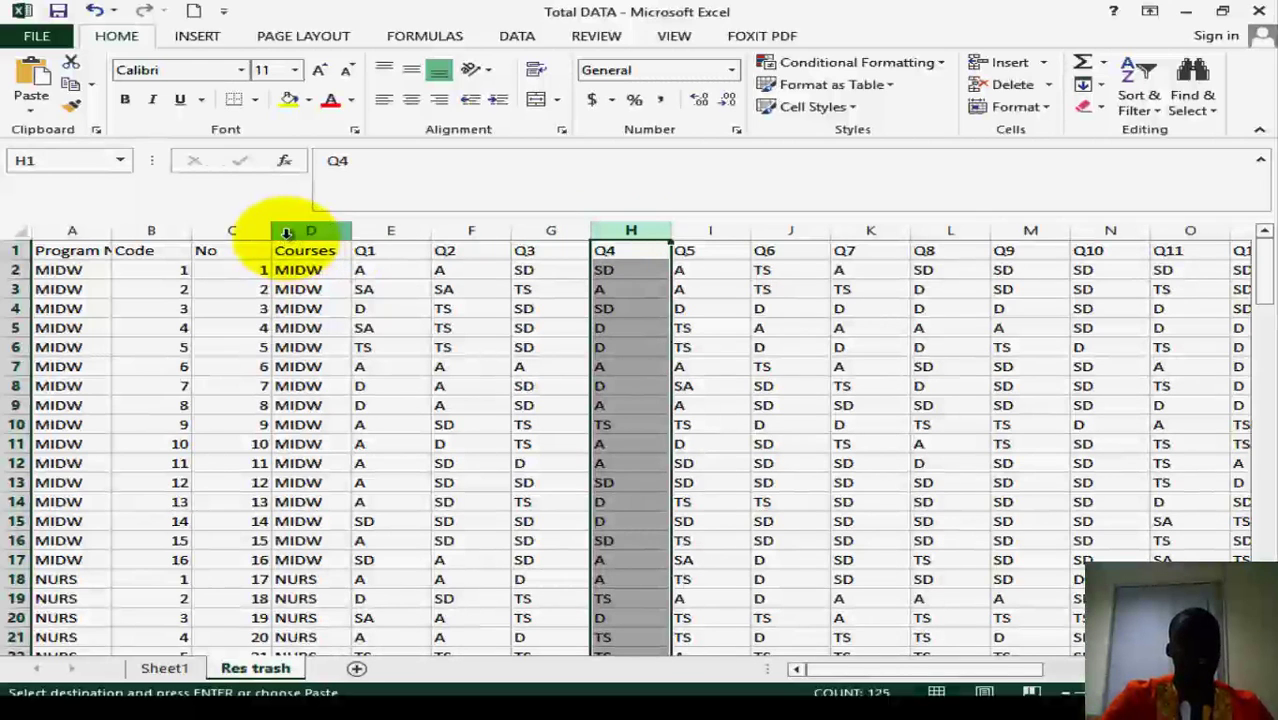
click(231, 231)
drag(231, 233, 611, 222)
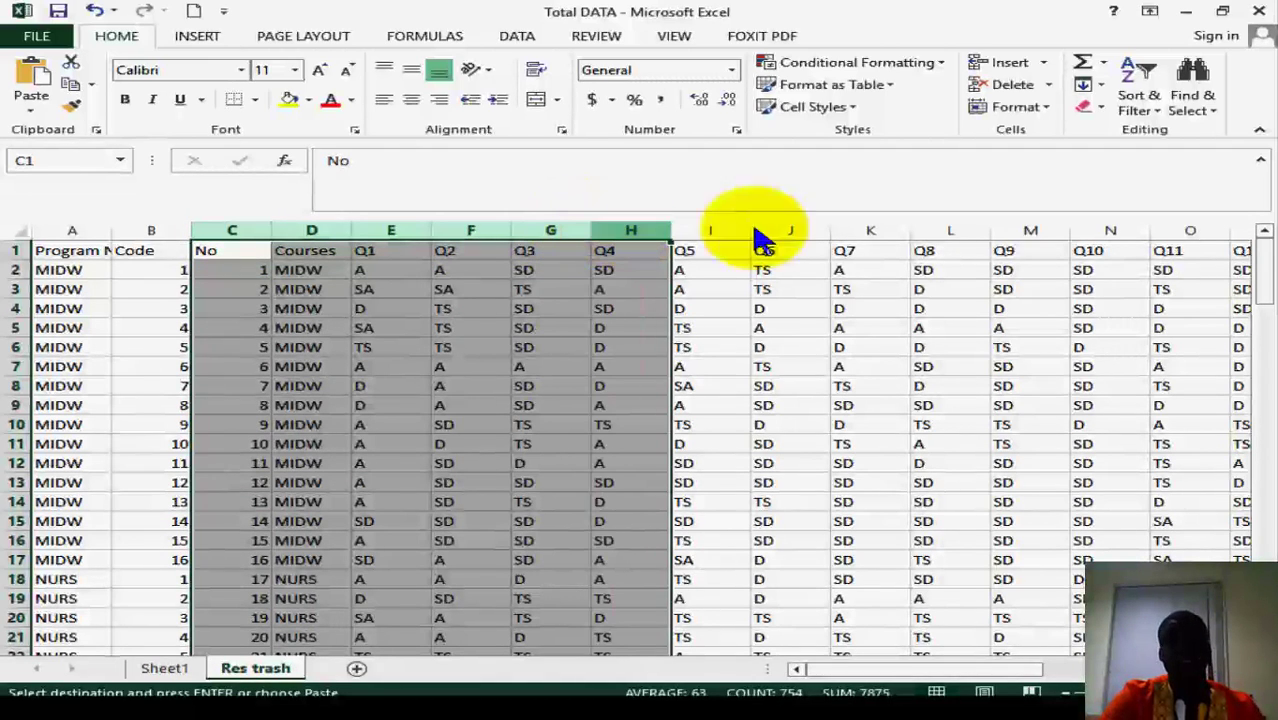
drag(1262, 285, 1252, 190)
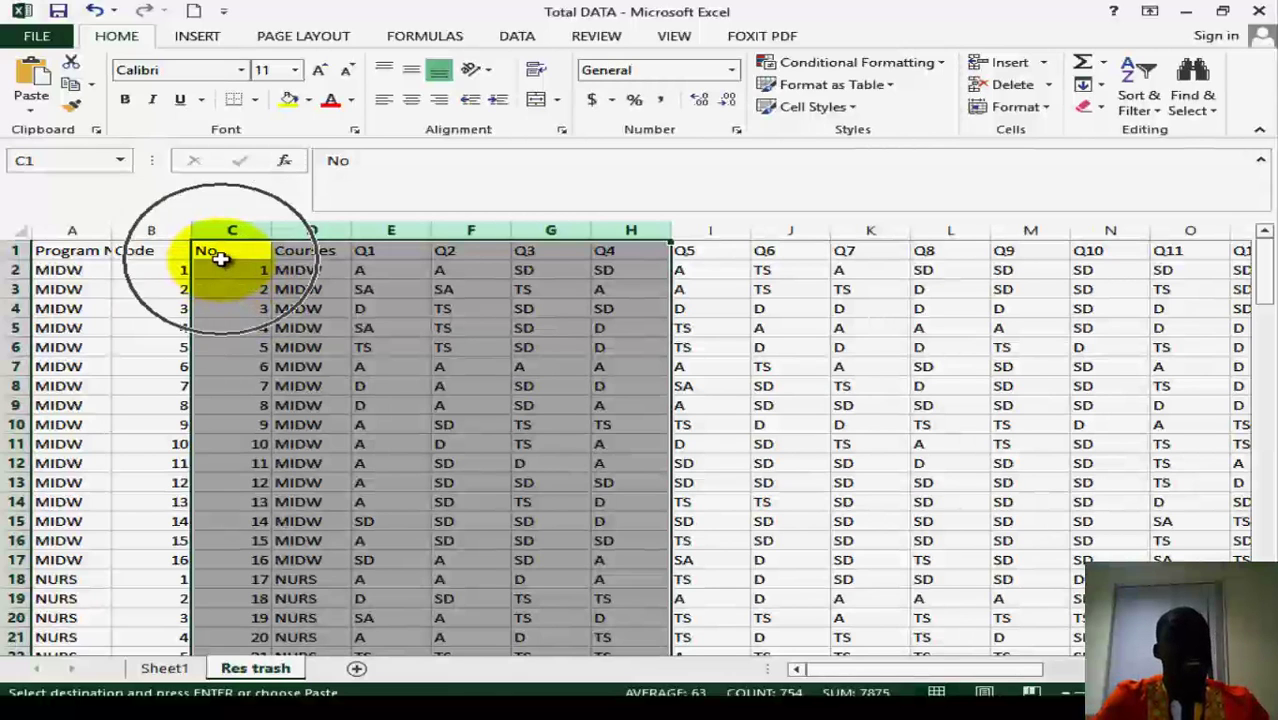
click(299, 248)
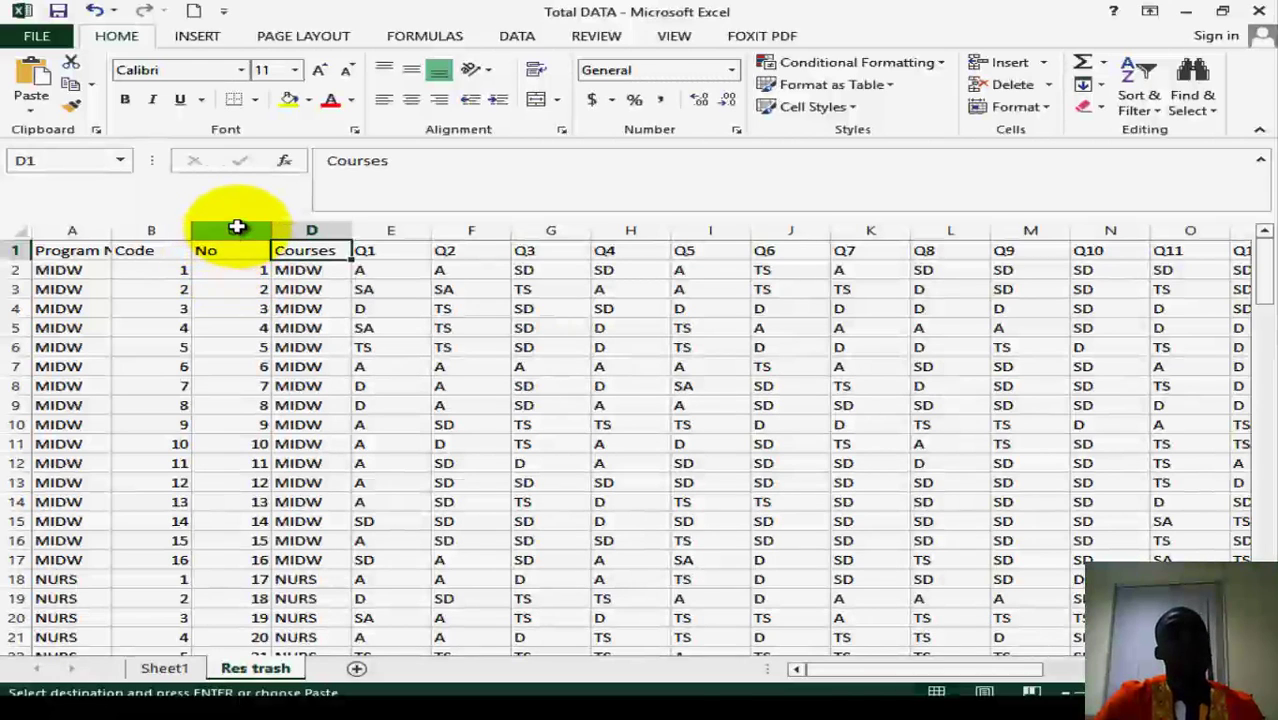
click(237, 226)
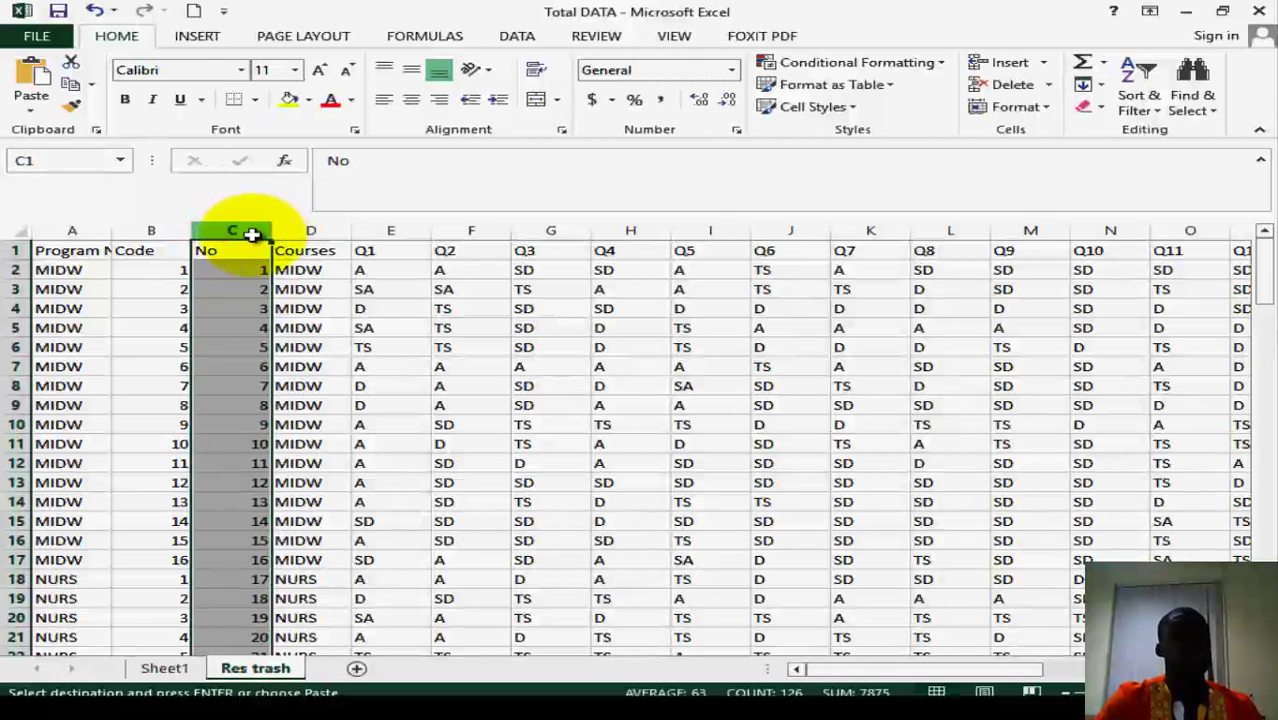
click(252, 231)
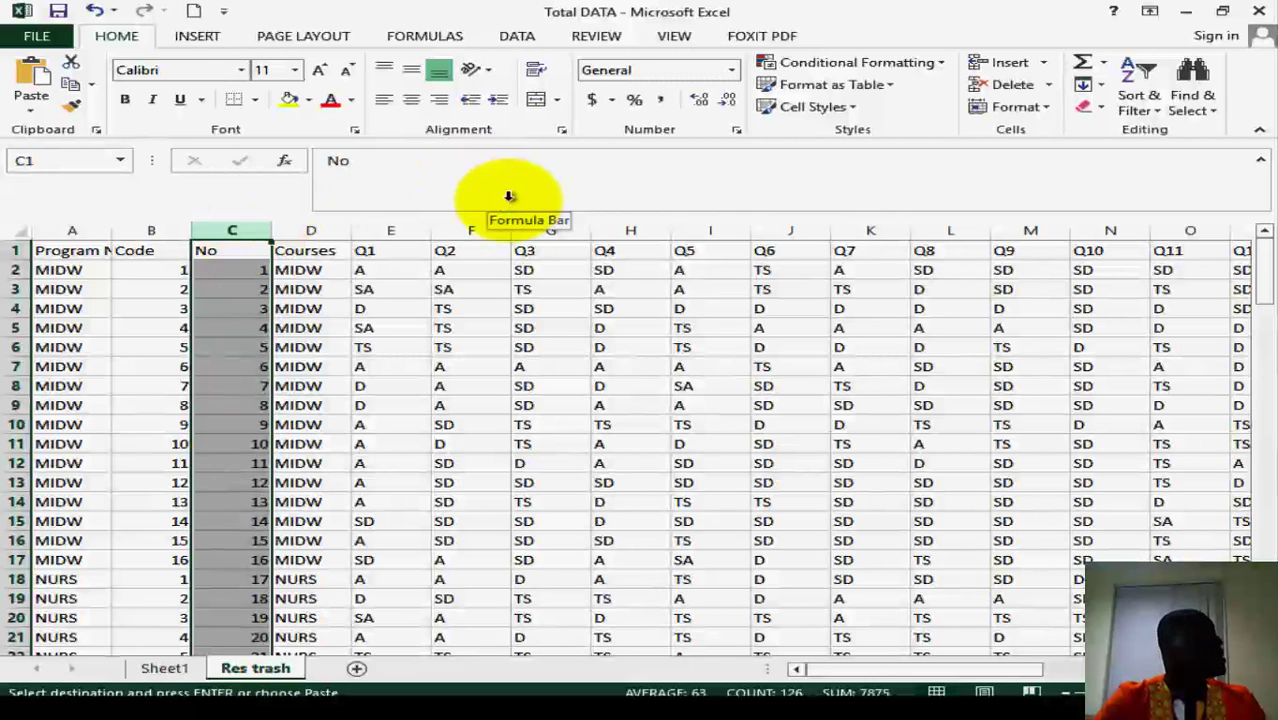
shift+click(631, 231)
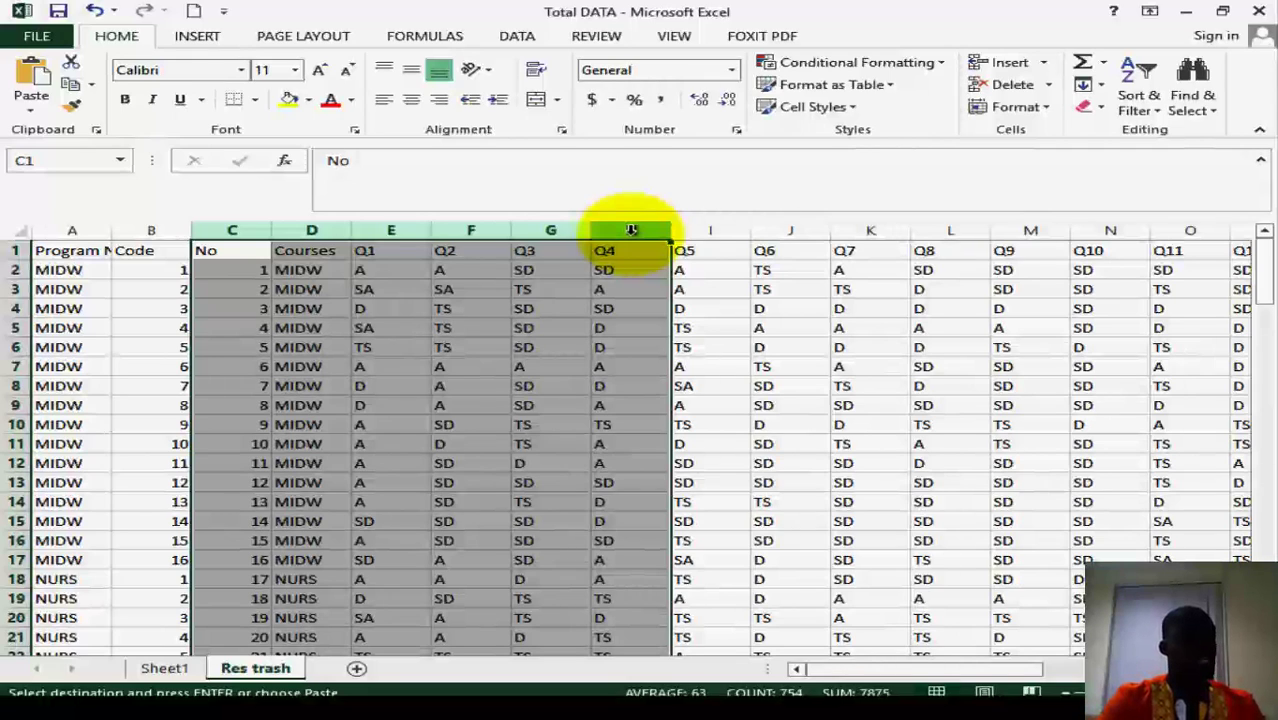
click(537, 248)
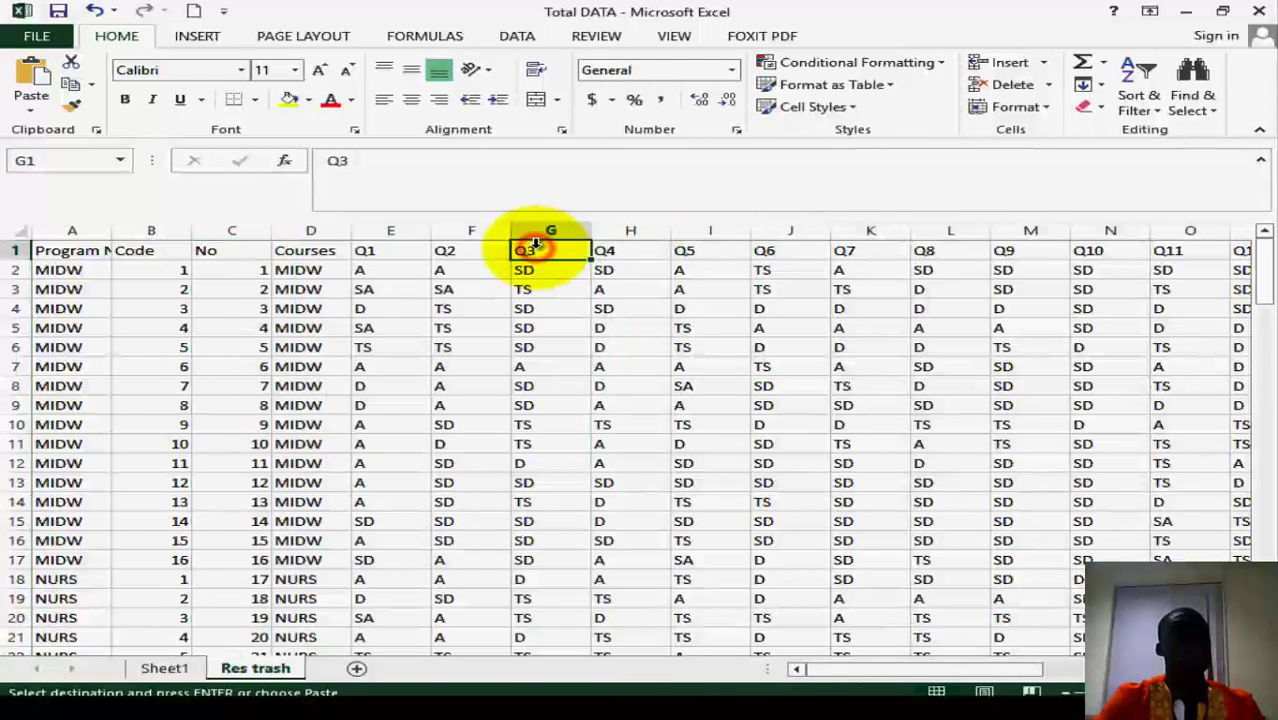
click(370, 224)
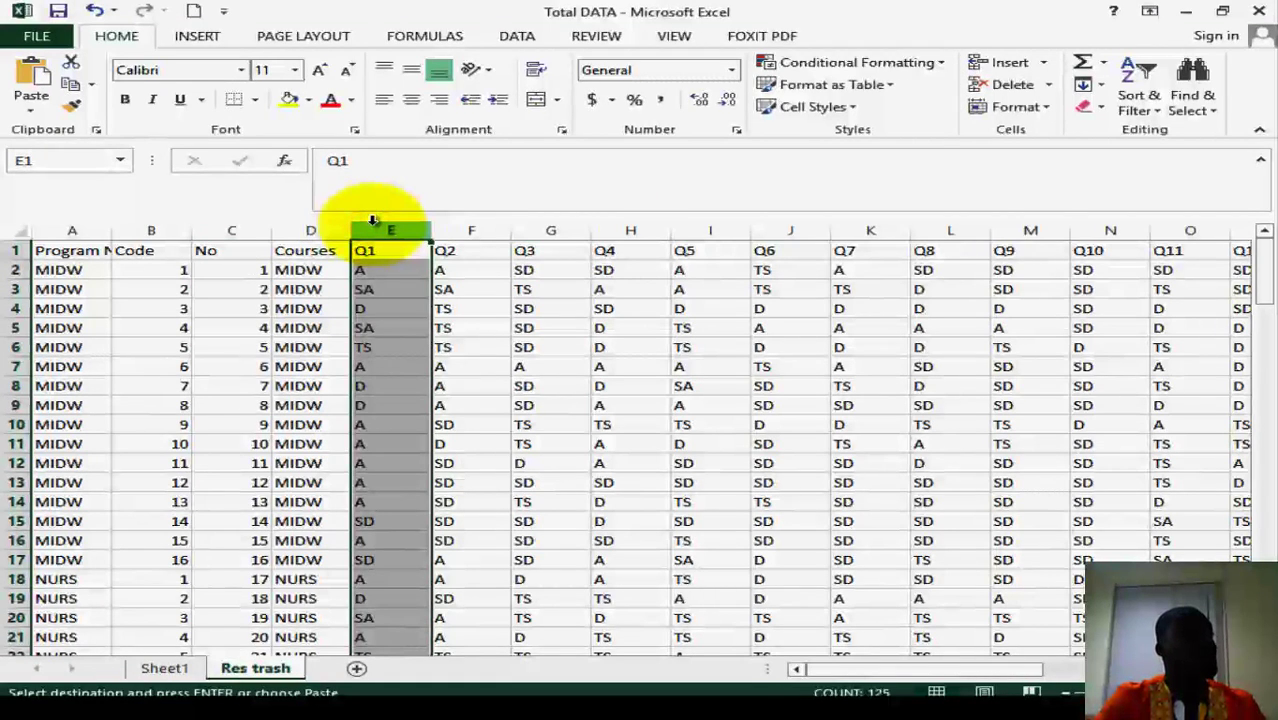
ctrl+click(575, 230)
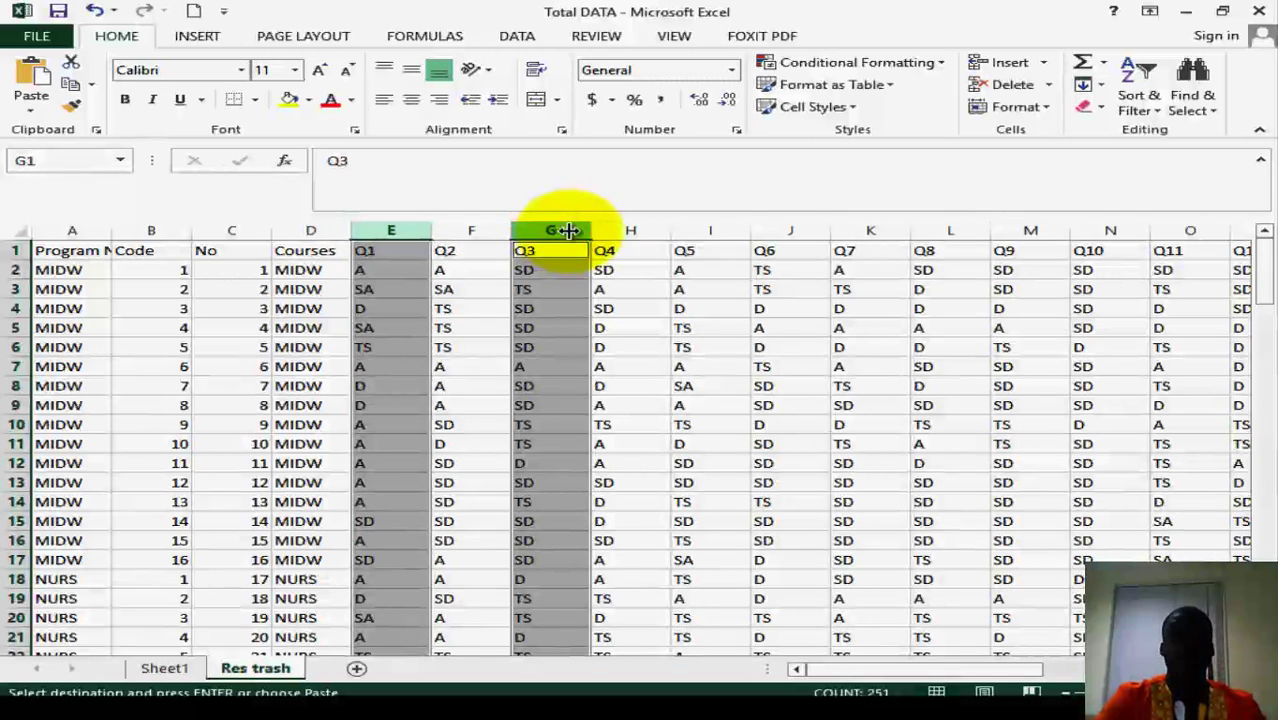
ctrl+click(867, 230)
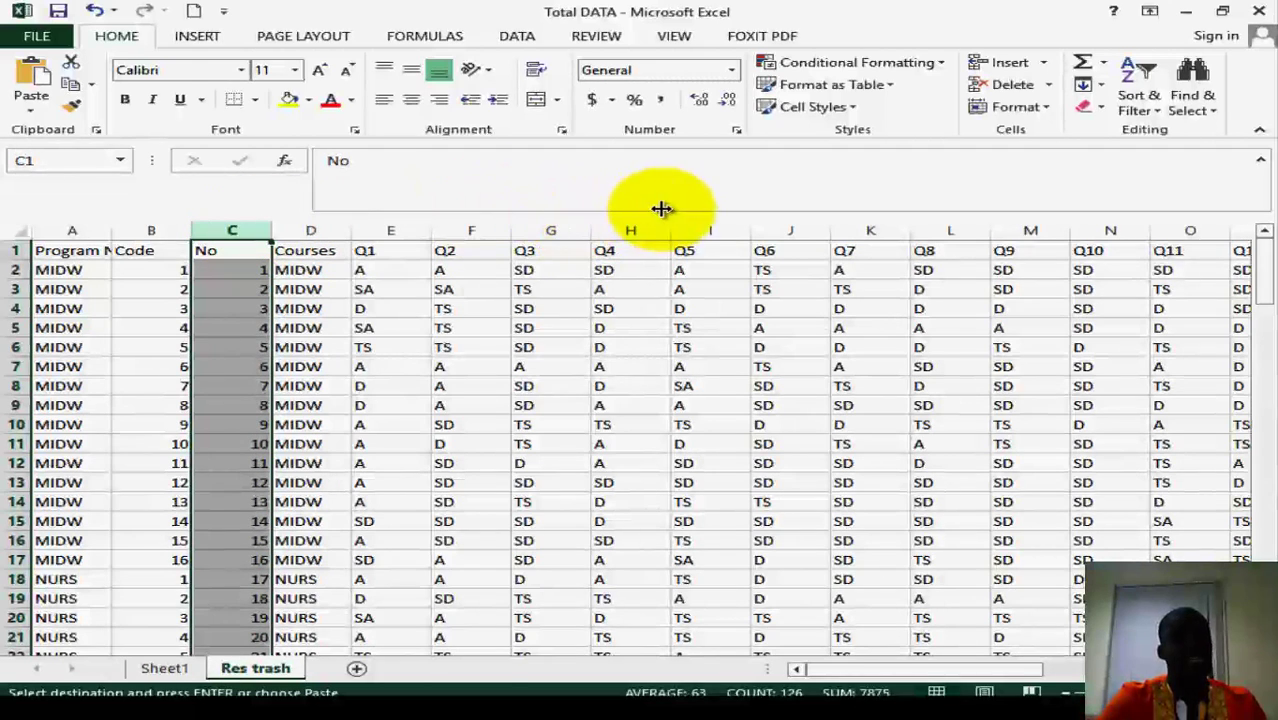
shift+click(805, 228)
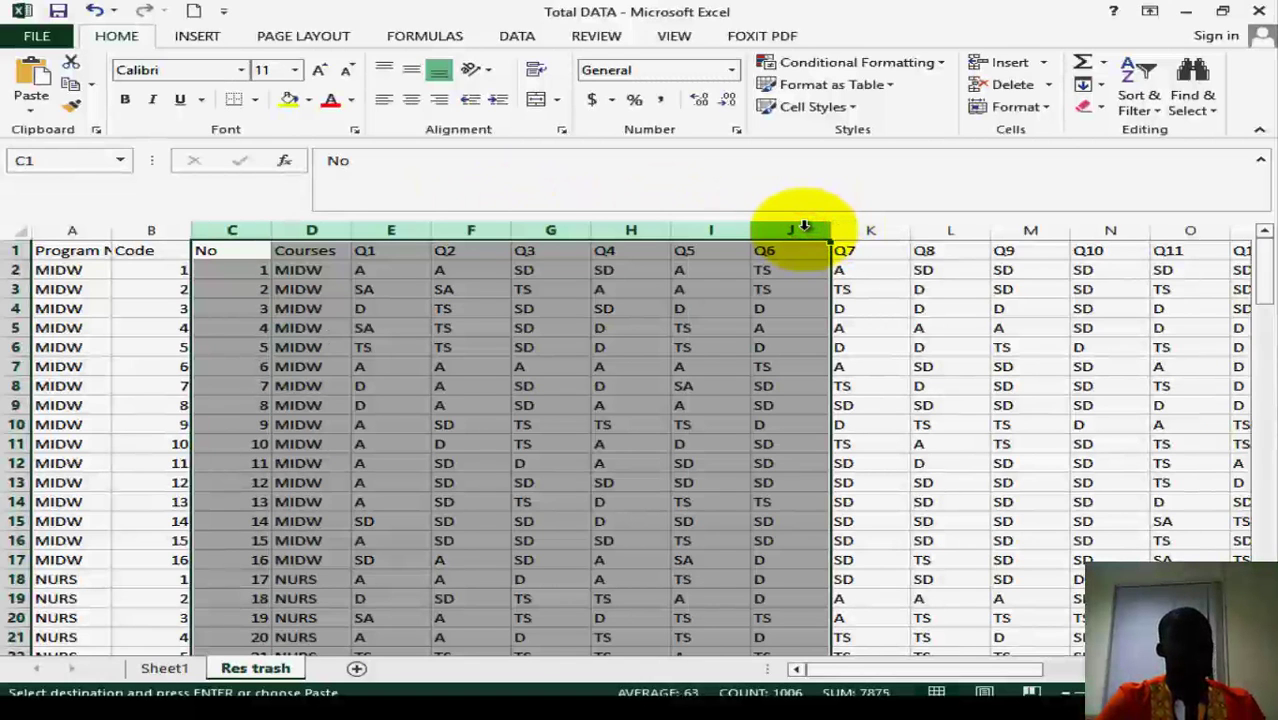
click(651, 288)
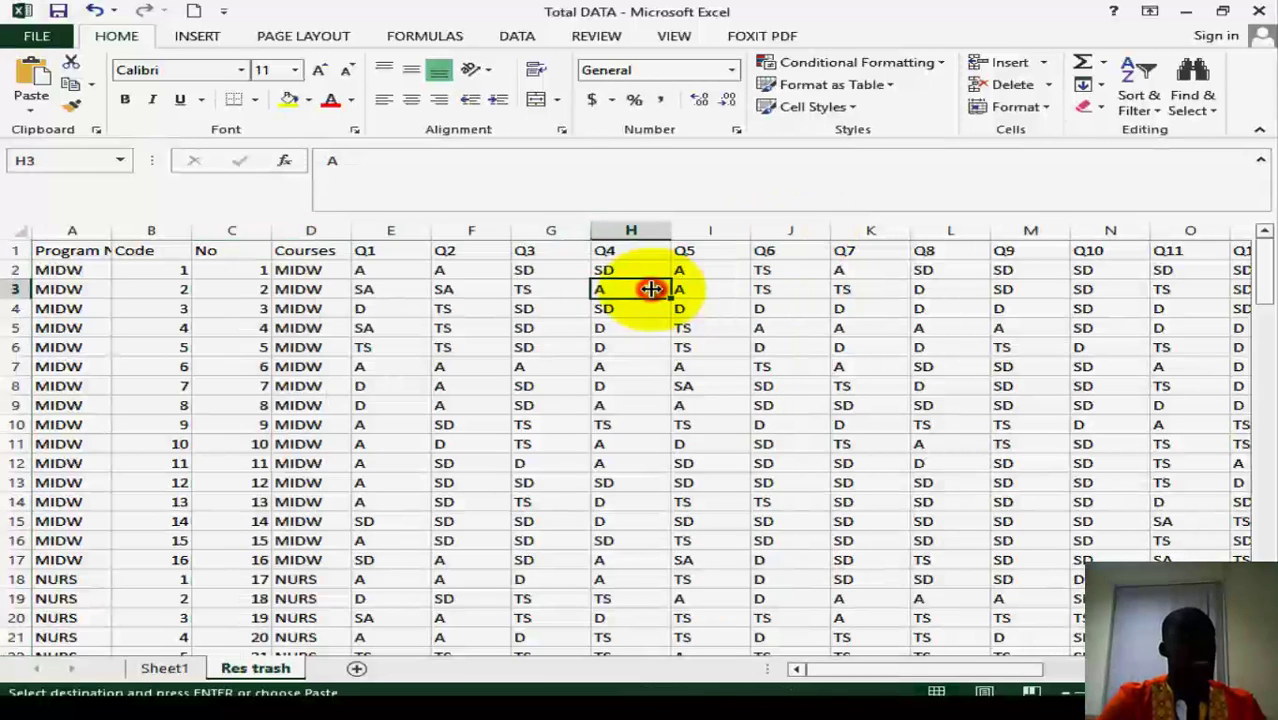
drag(651, 288, 395, 222)
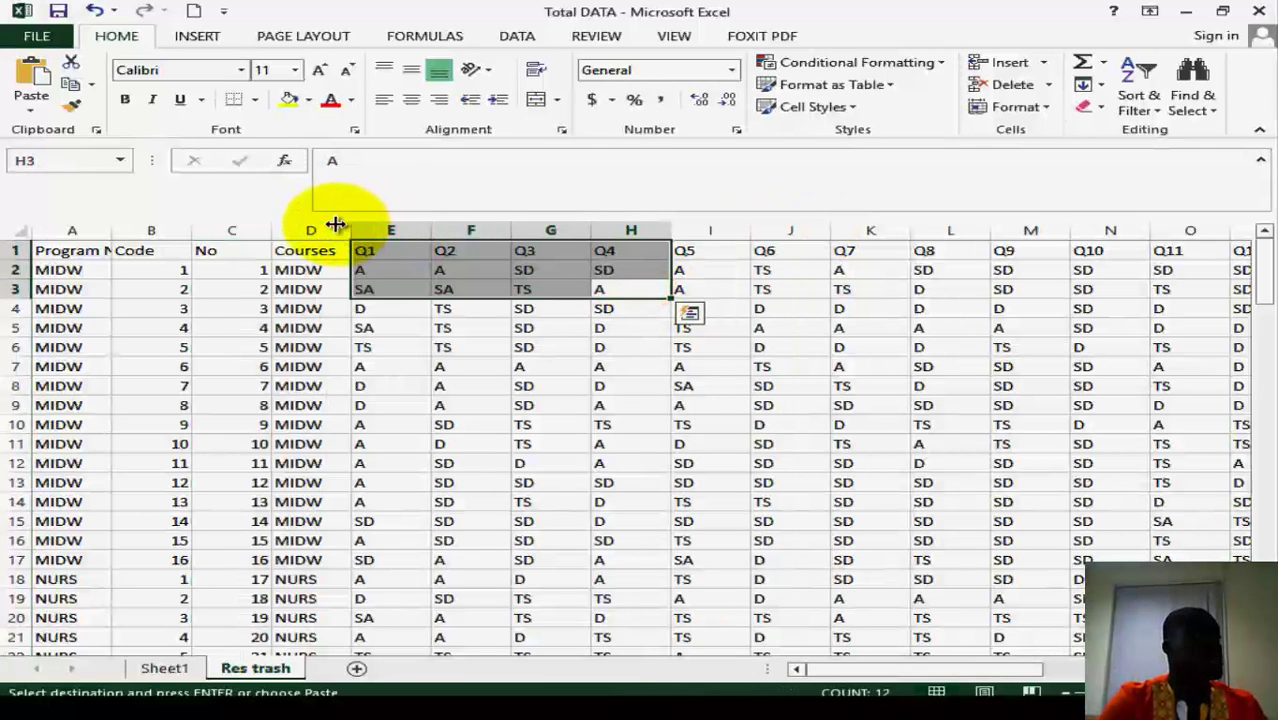
click(247, 224)
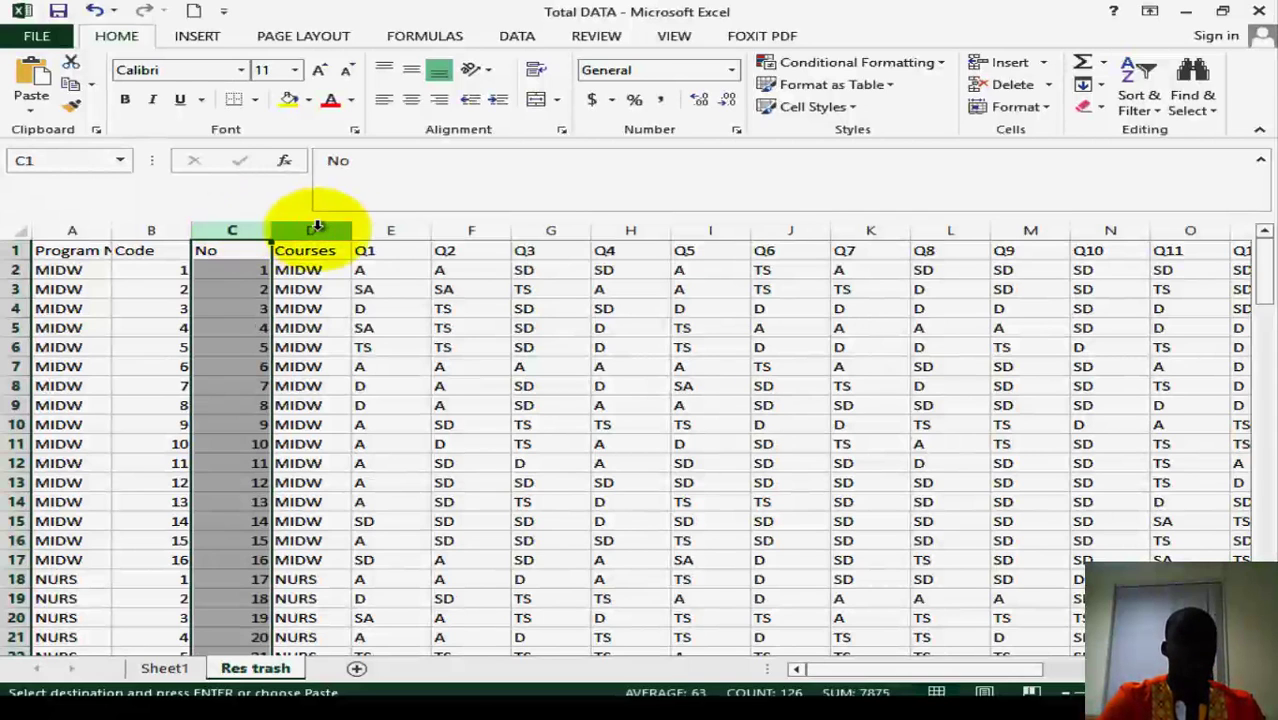
ctrl+click(455, 226)
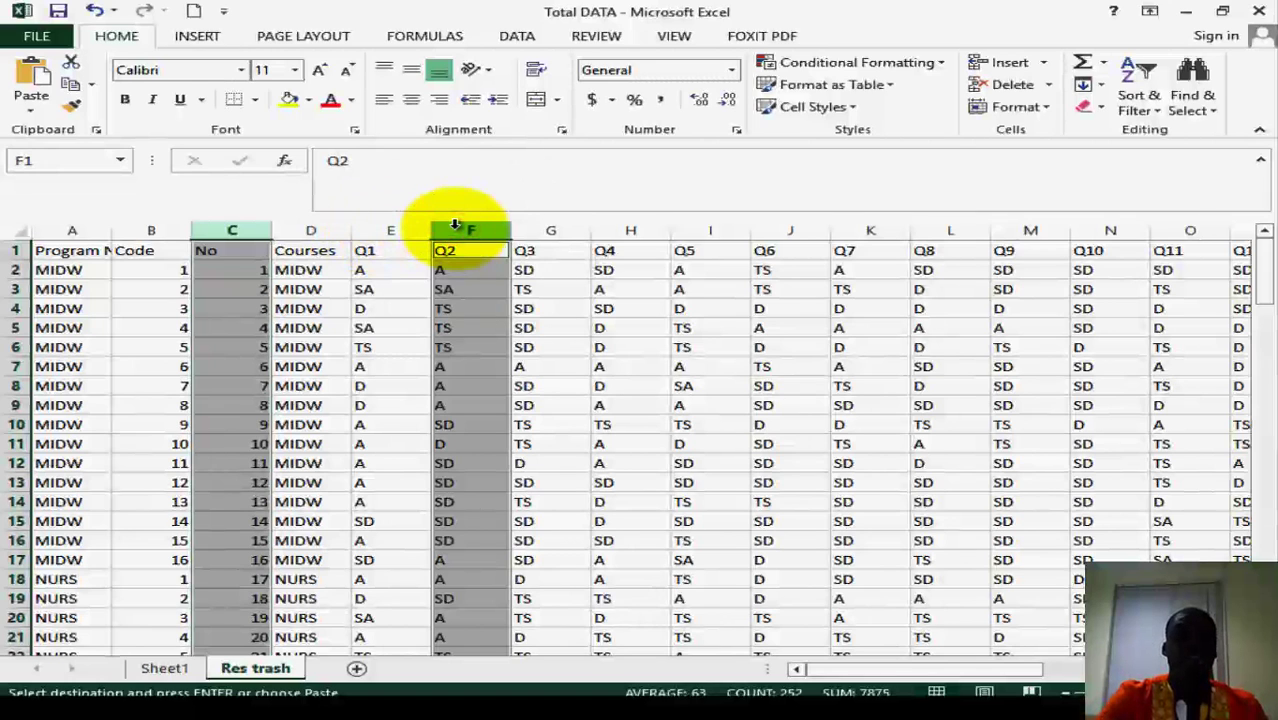
Step: Copy the No through Q4 columns of Res trash and paste them into a new sheet starting at cell A1
click(257, 228)
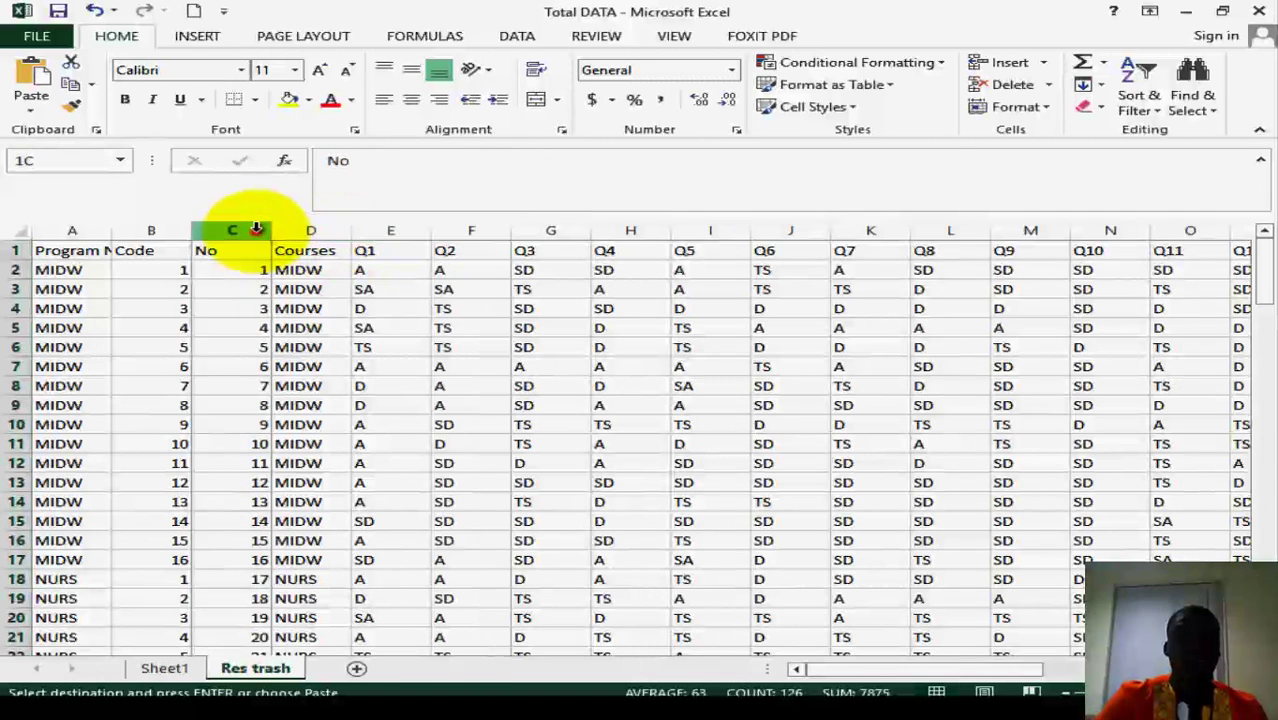
drag(257, 228, 614, 224)
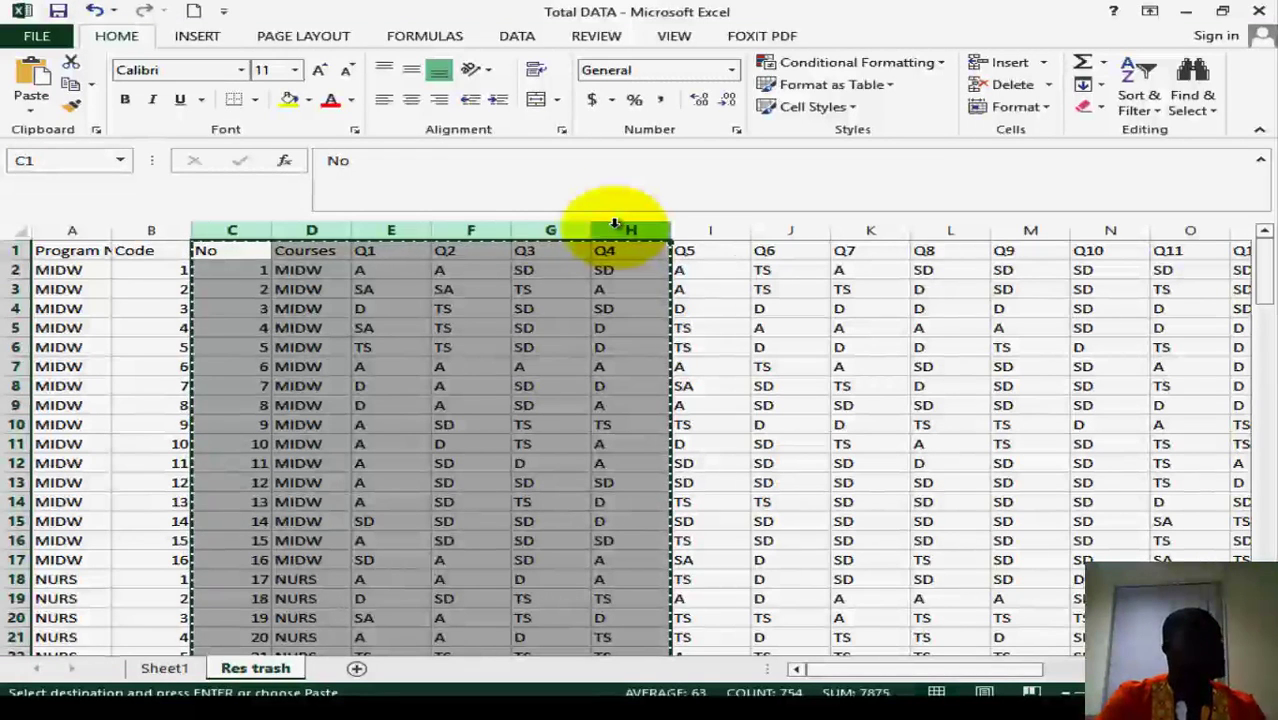
click(357, 670)
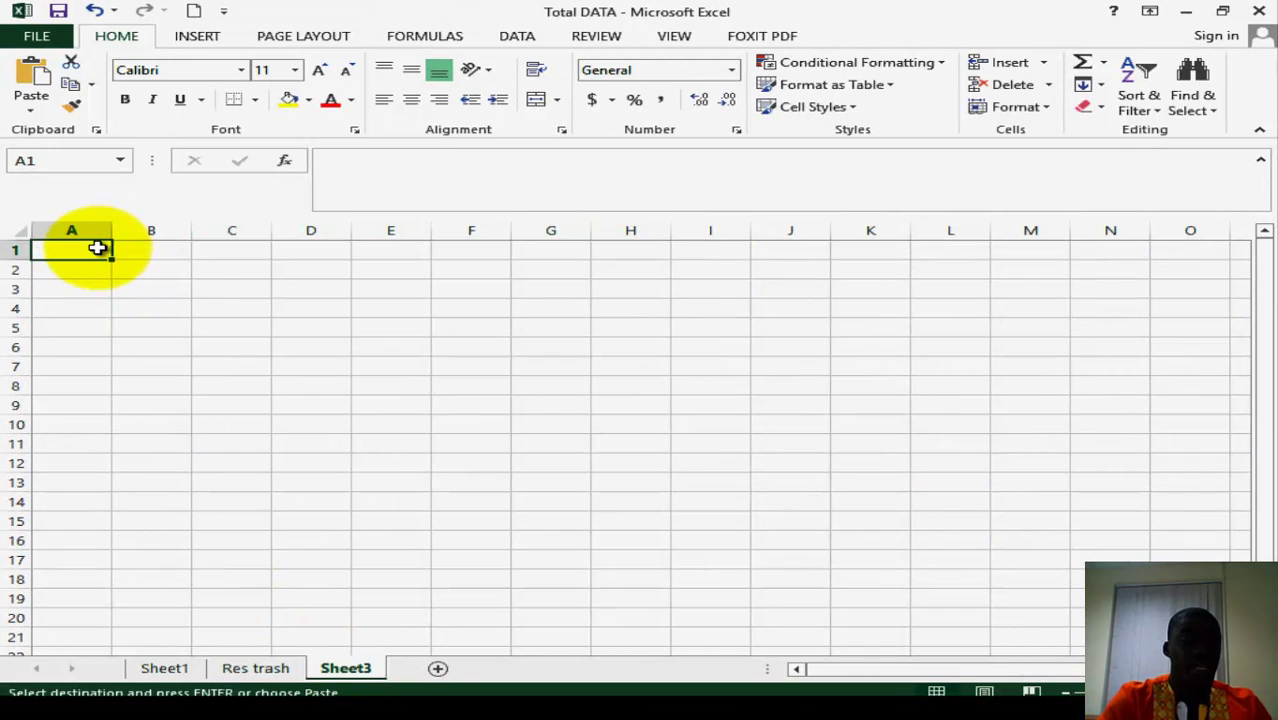
key(ctrl+v)
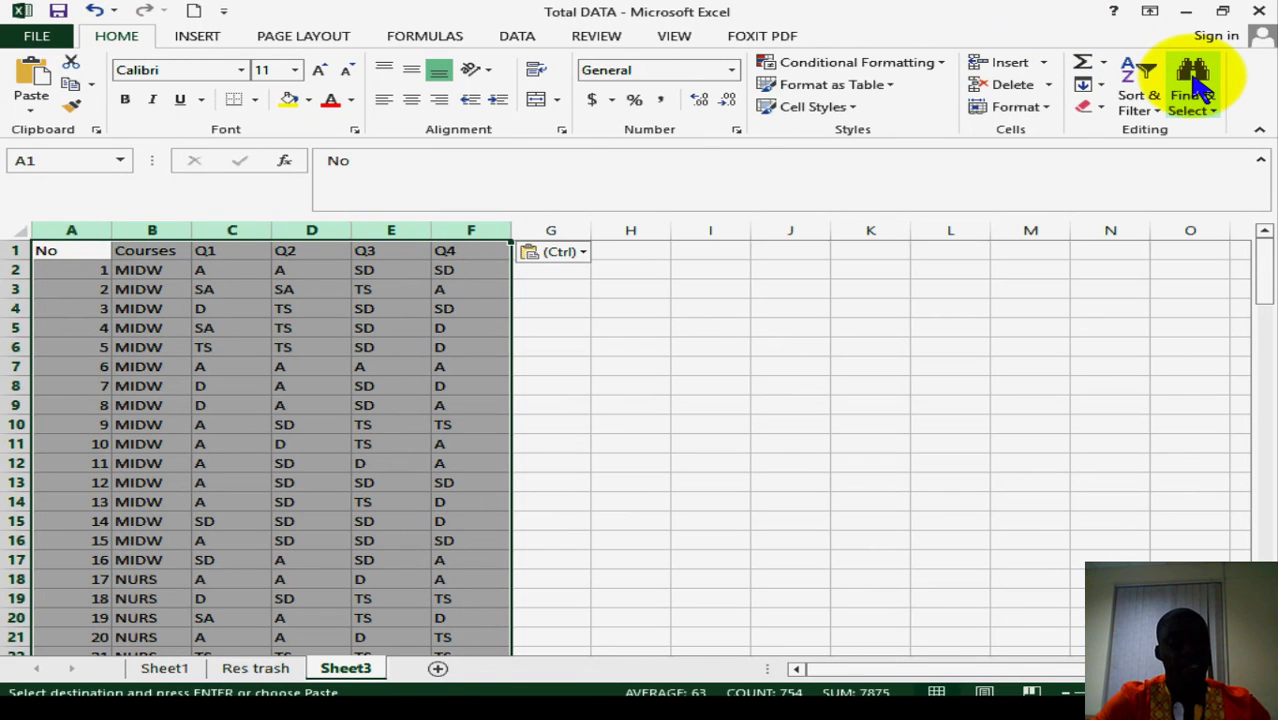
key(ctrl)
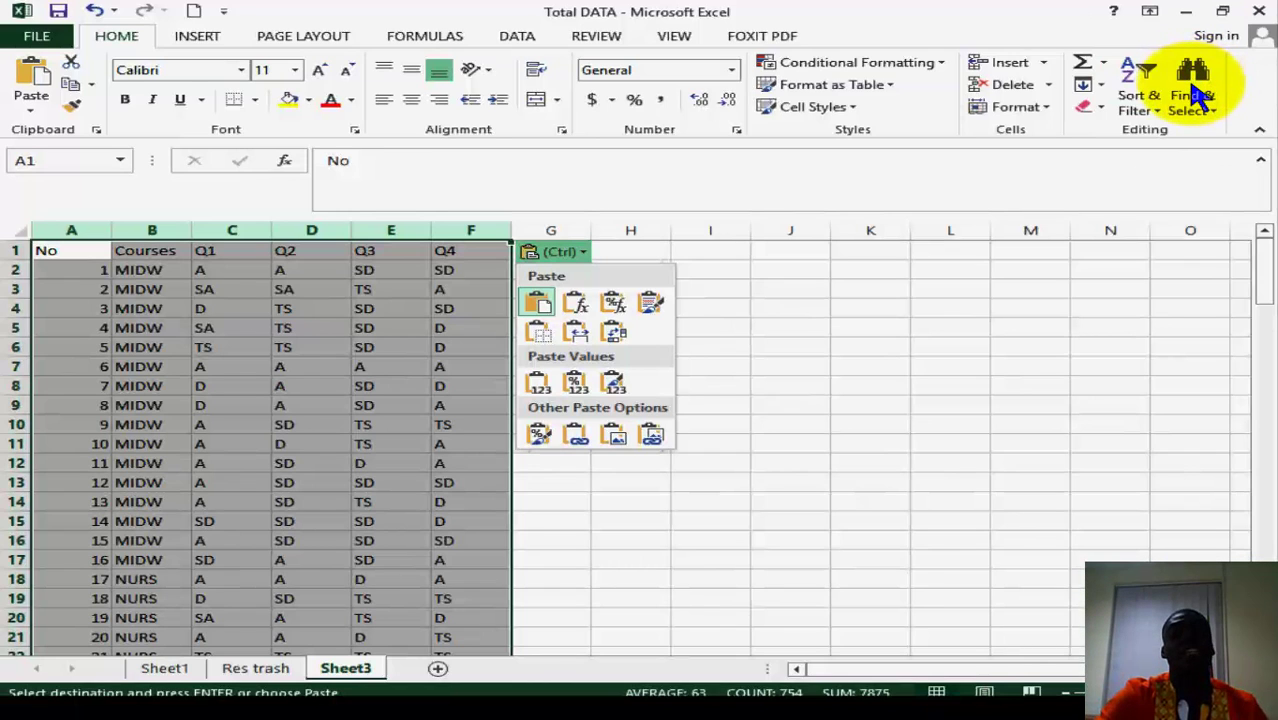
Step: Try replacing every "a" with 4 in the pasted columns of Sheet3, and undo the replacement
click(1198, 93)
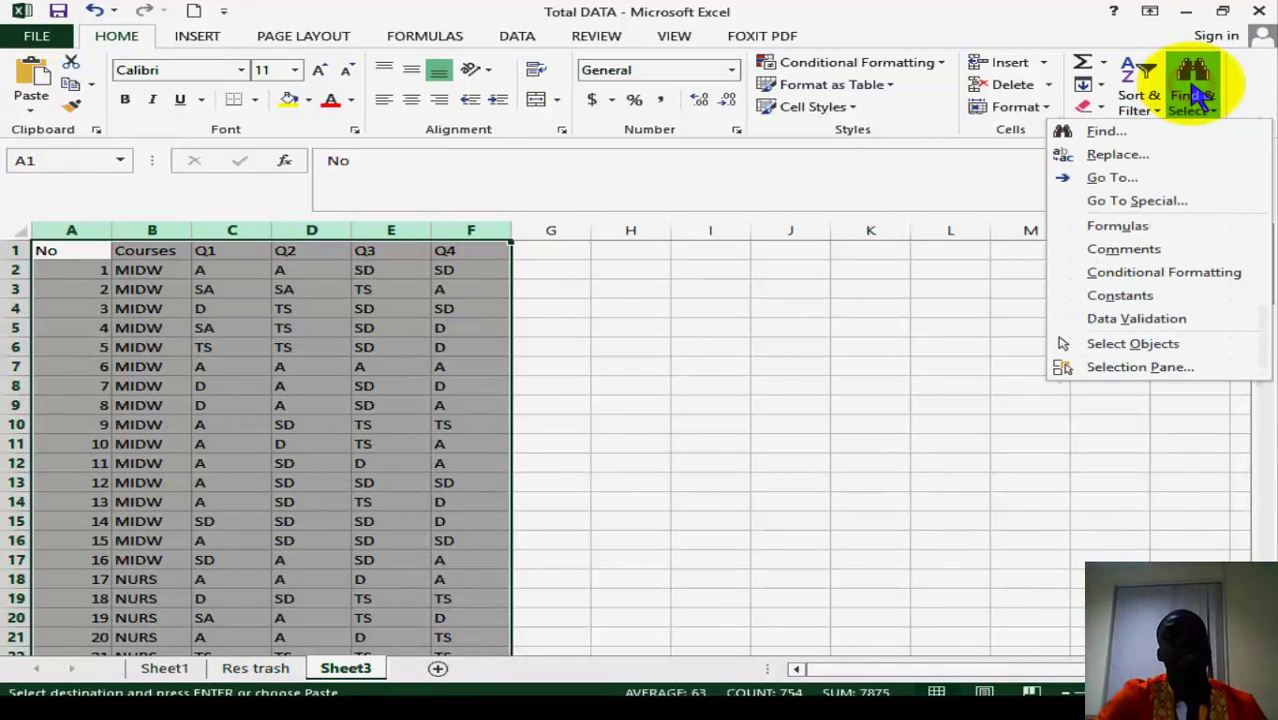
click(1150, 165)
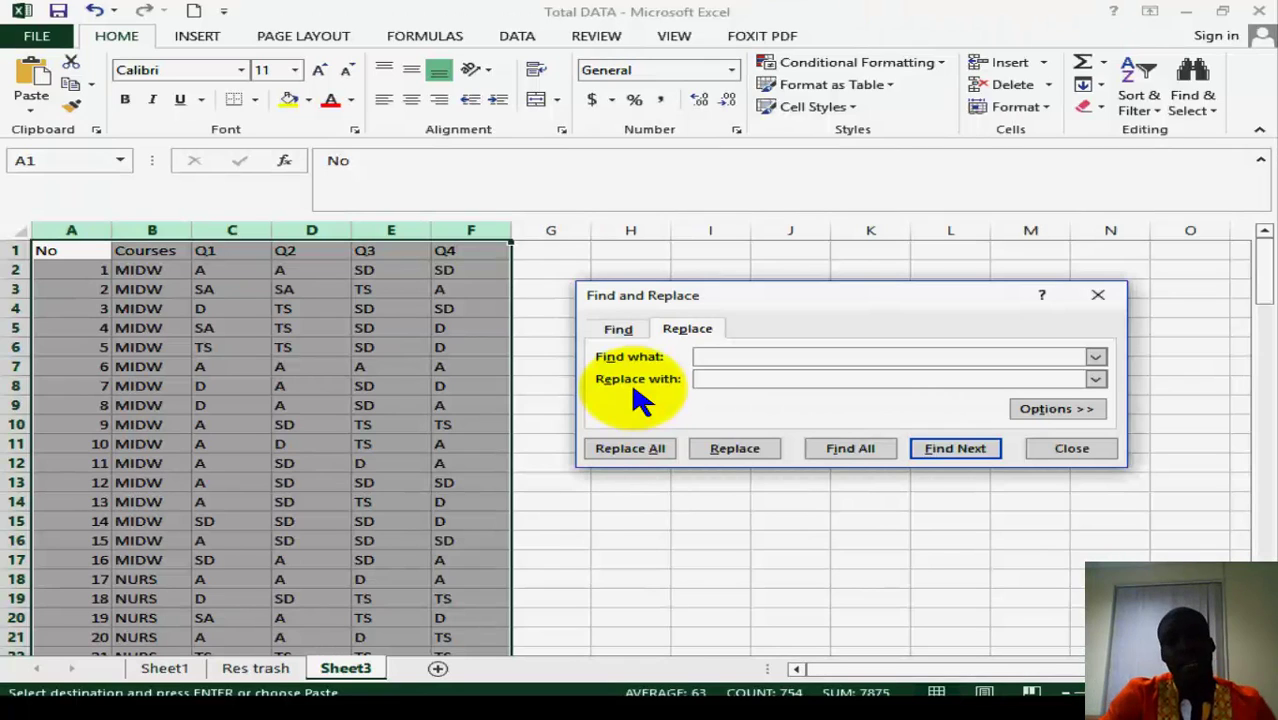
click(751, 364)
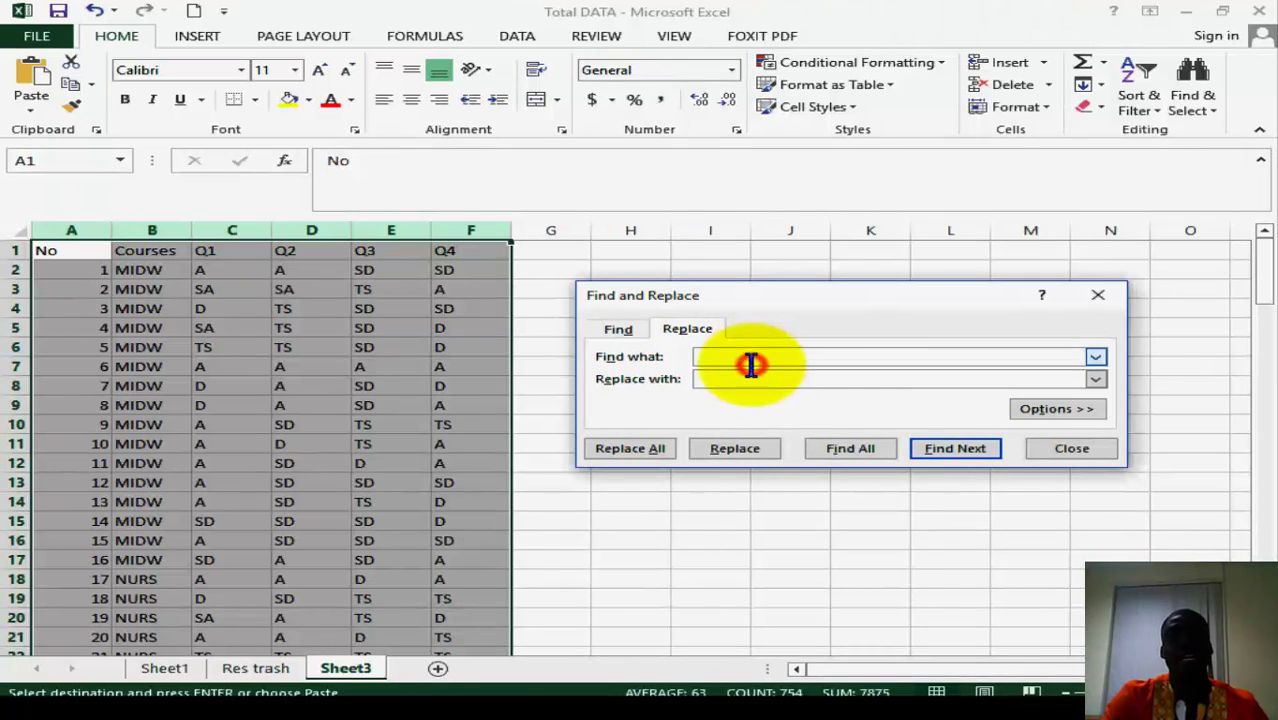
click(740, 378)
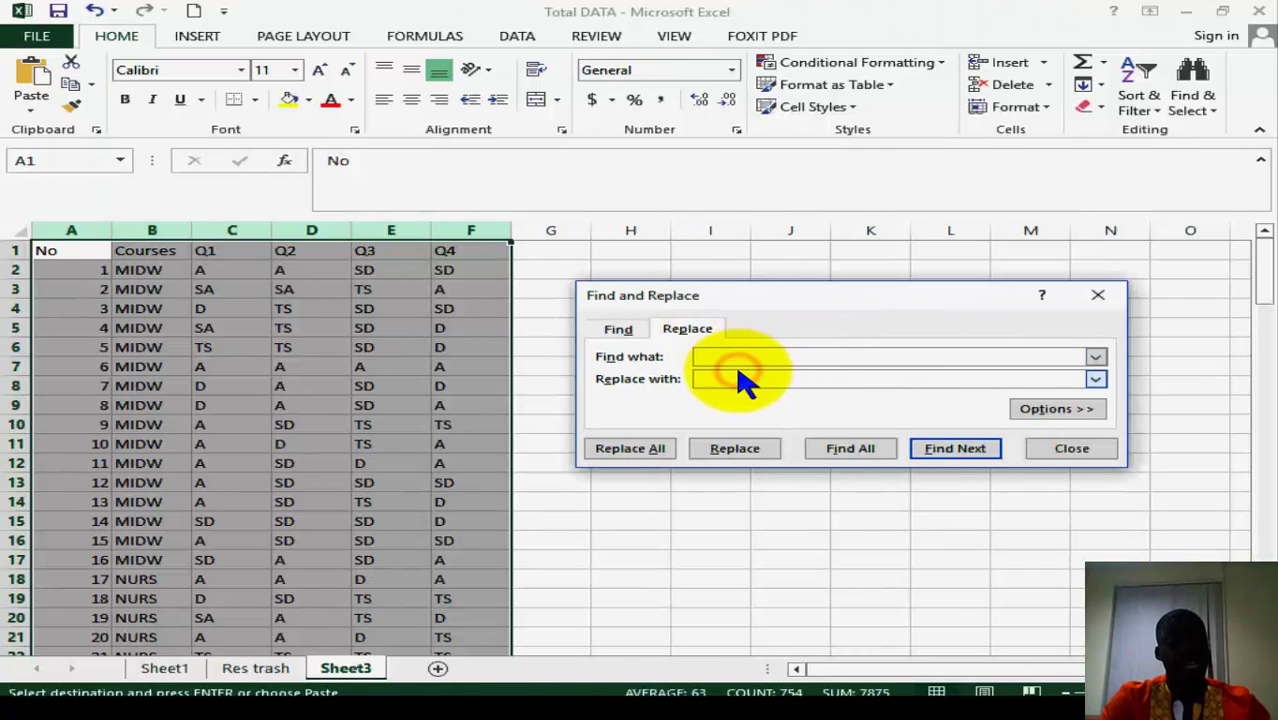
text(4)
click(721, 360)
text(a)
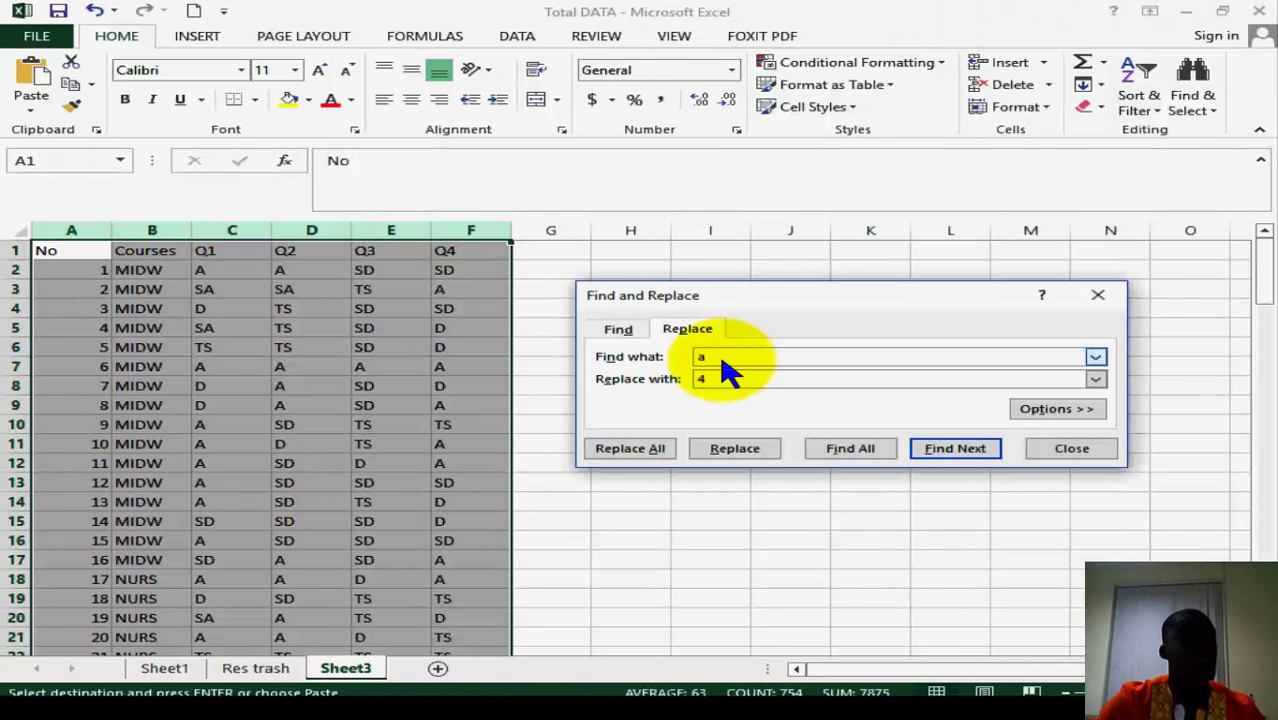
click(644, 456)
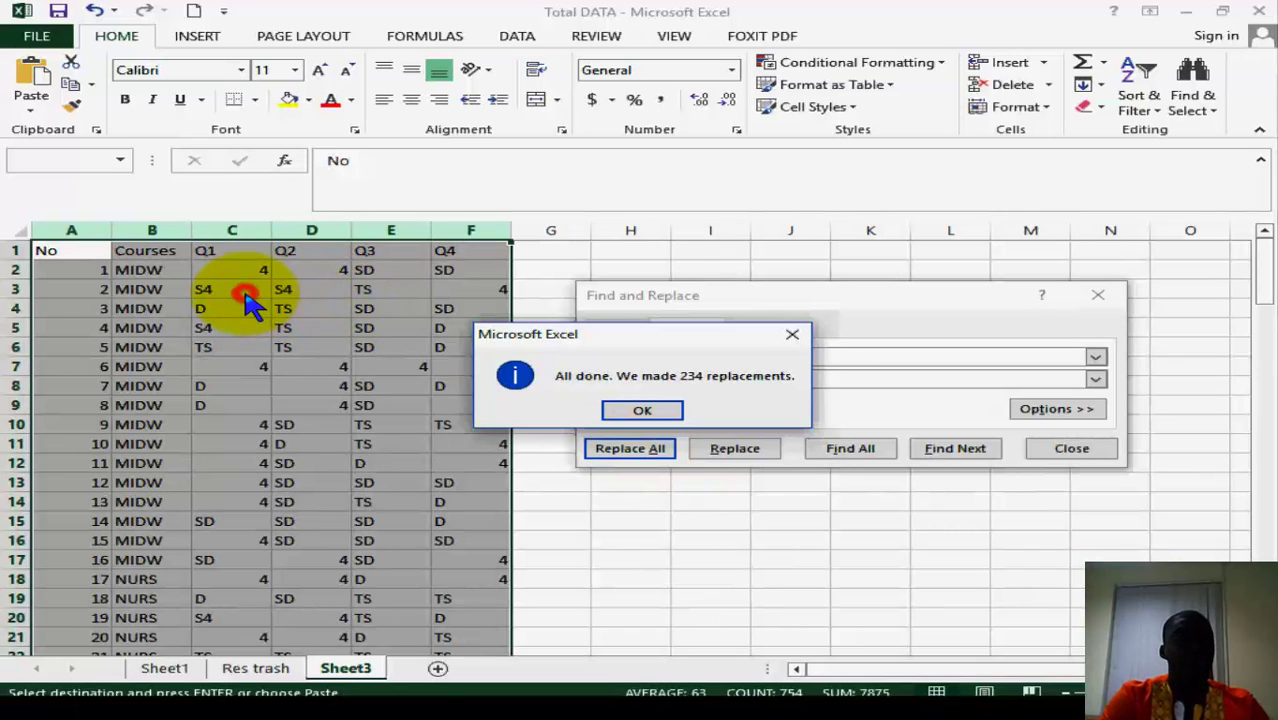
click(632, 412)
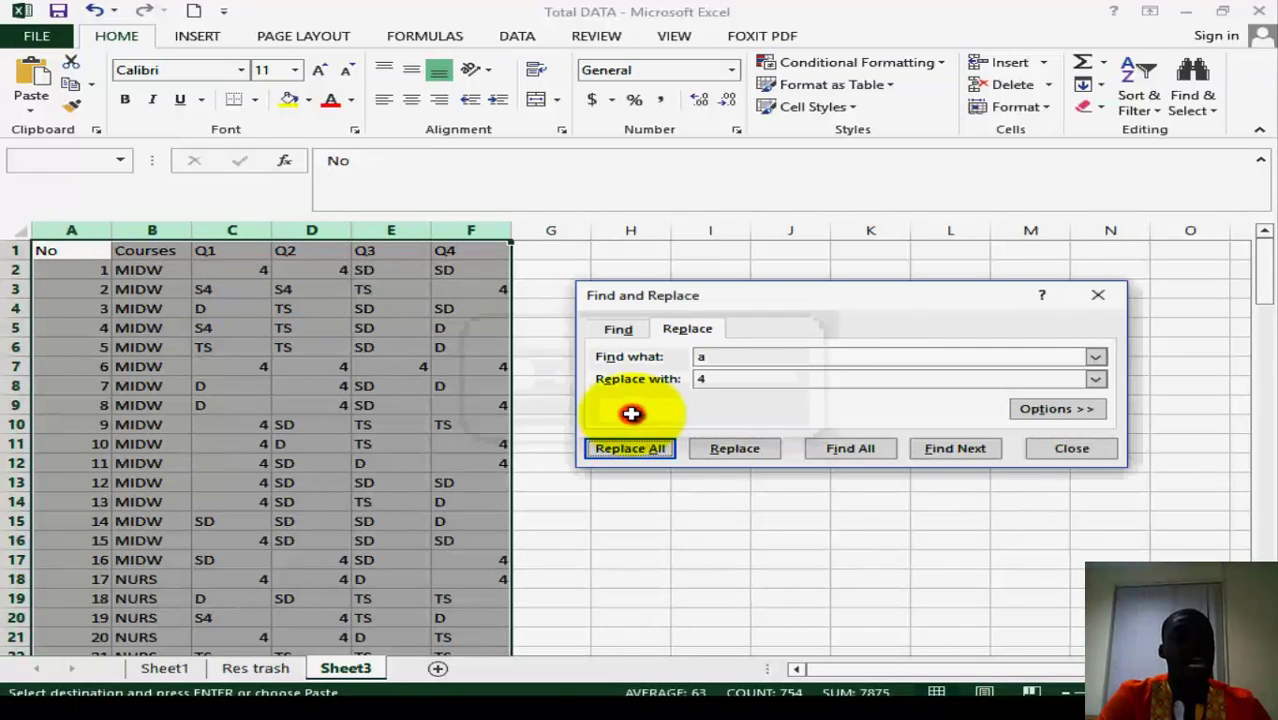
click(235, 289)
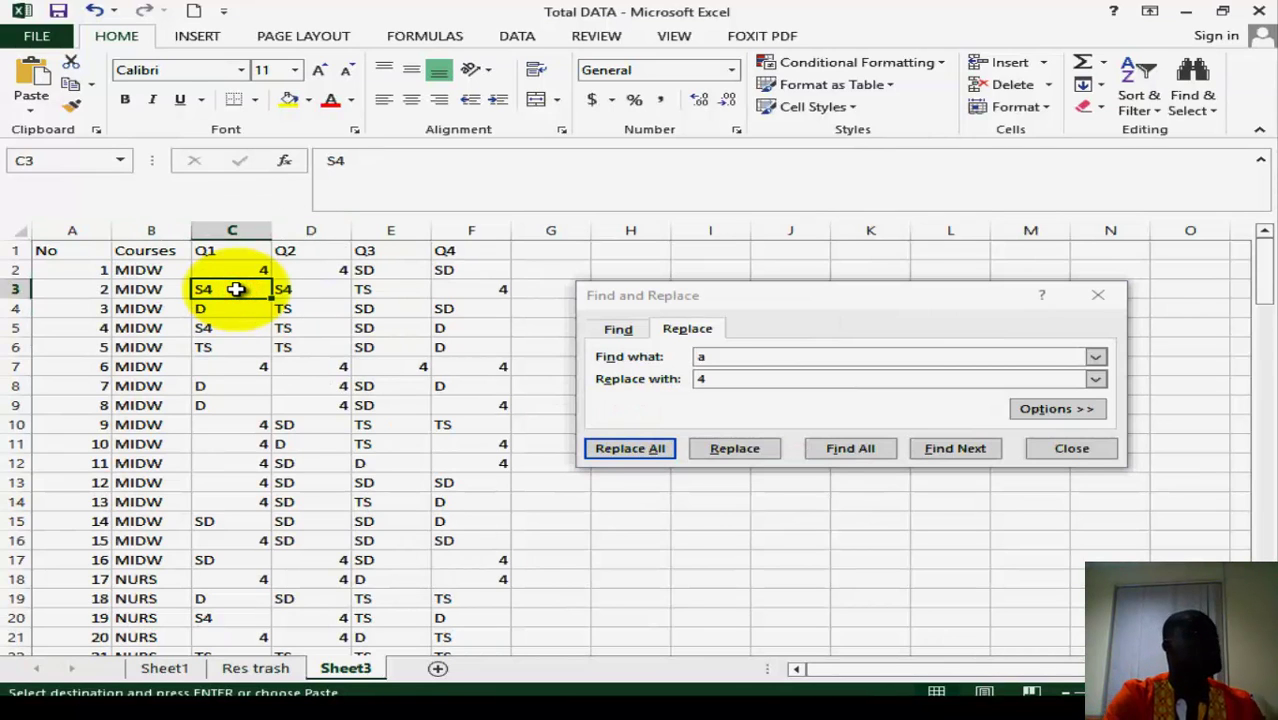
click(95, 12)
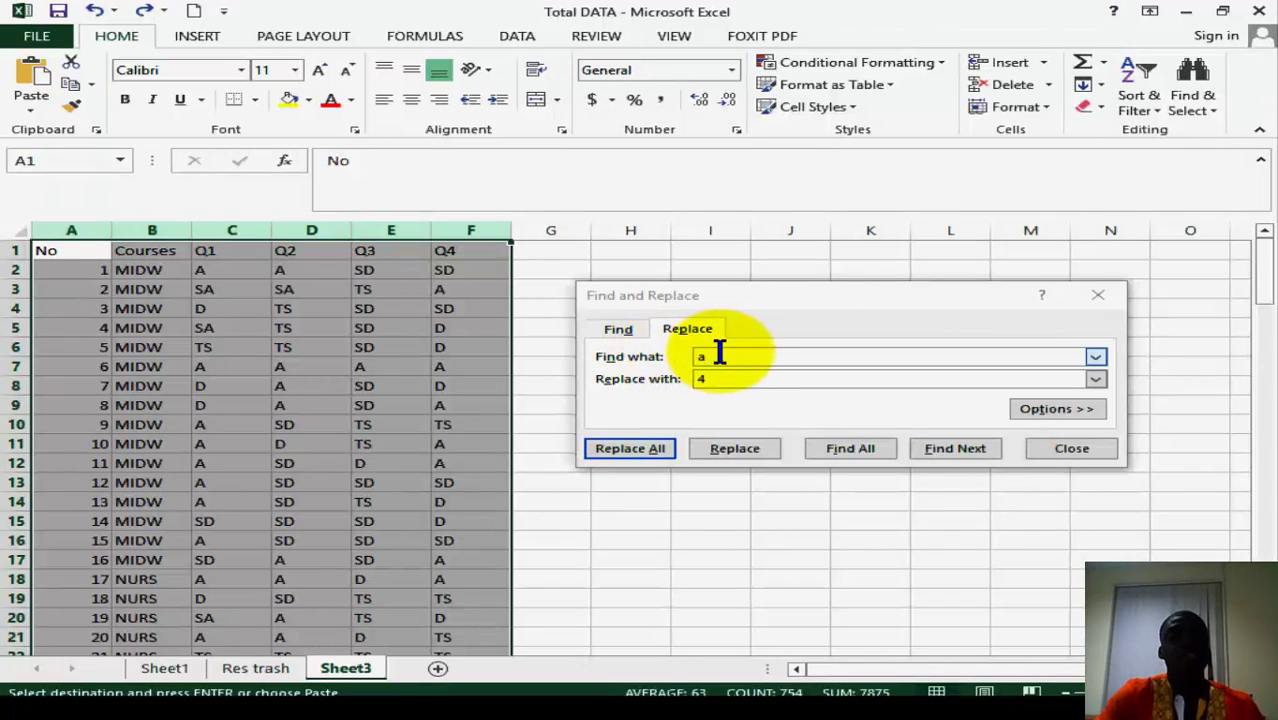
Step: Replace every "sa" with 4 across the No to Q4 columns of Sheet3
double_click(701, 356)
click(701, 356)
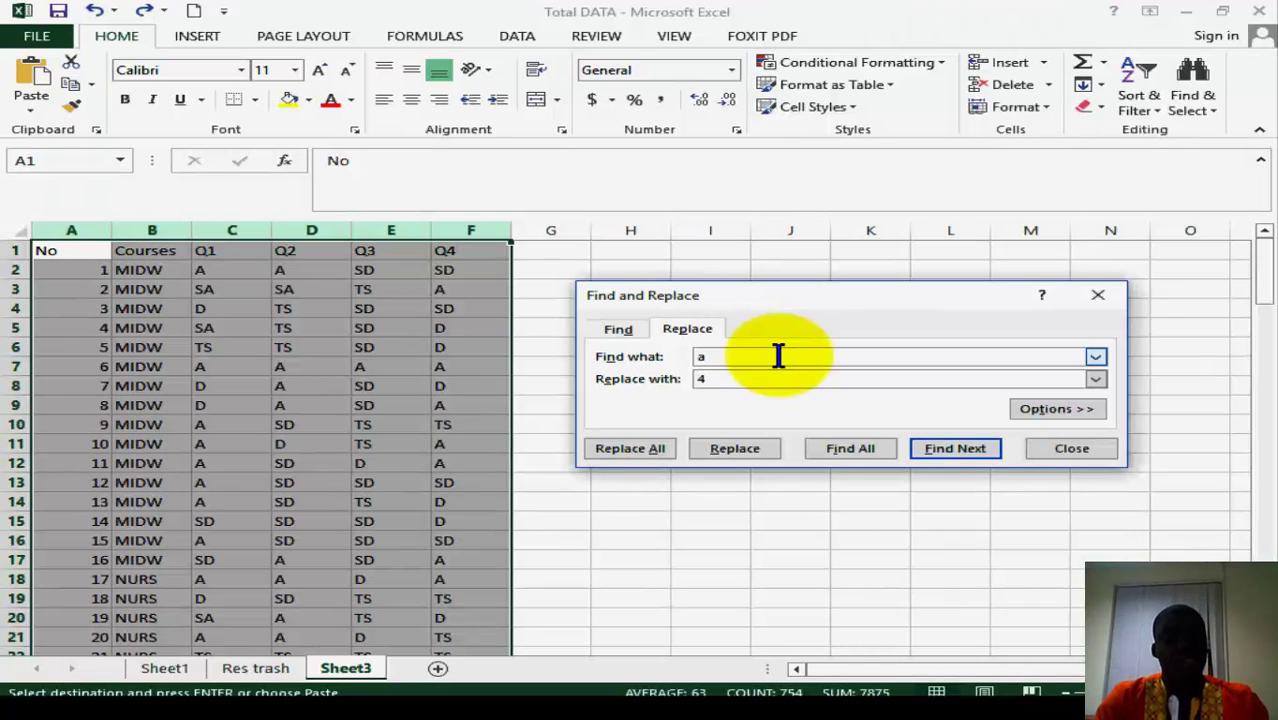
text(s)
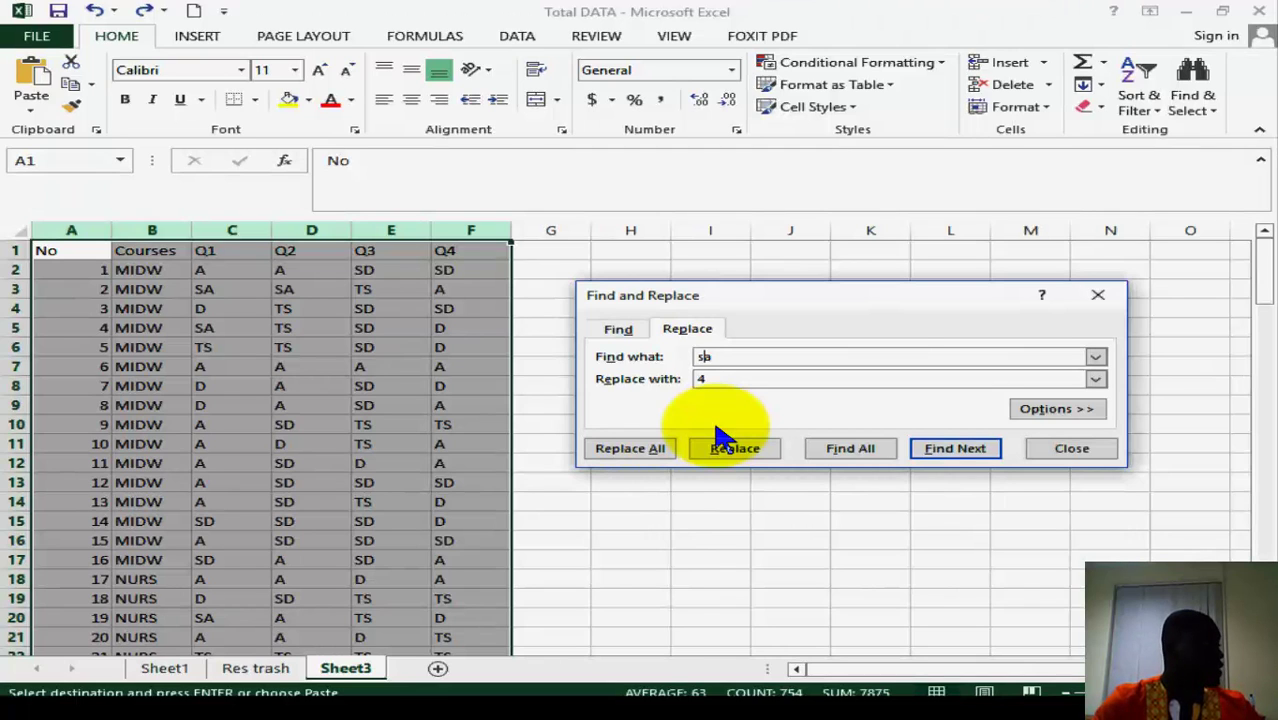
click(658, 449)
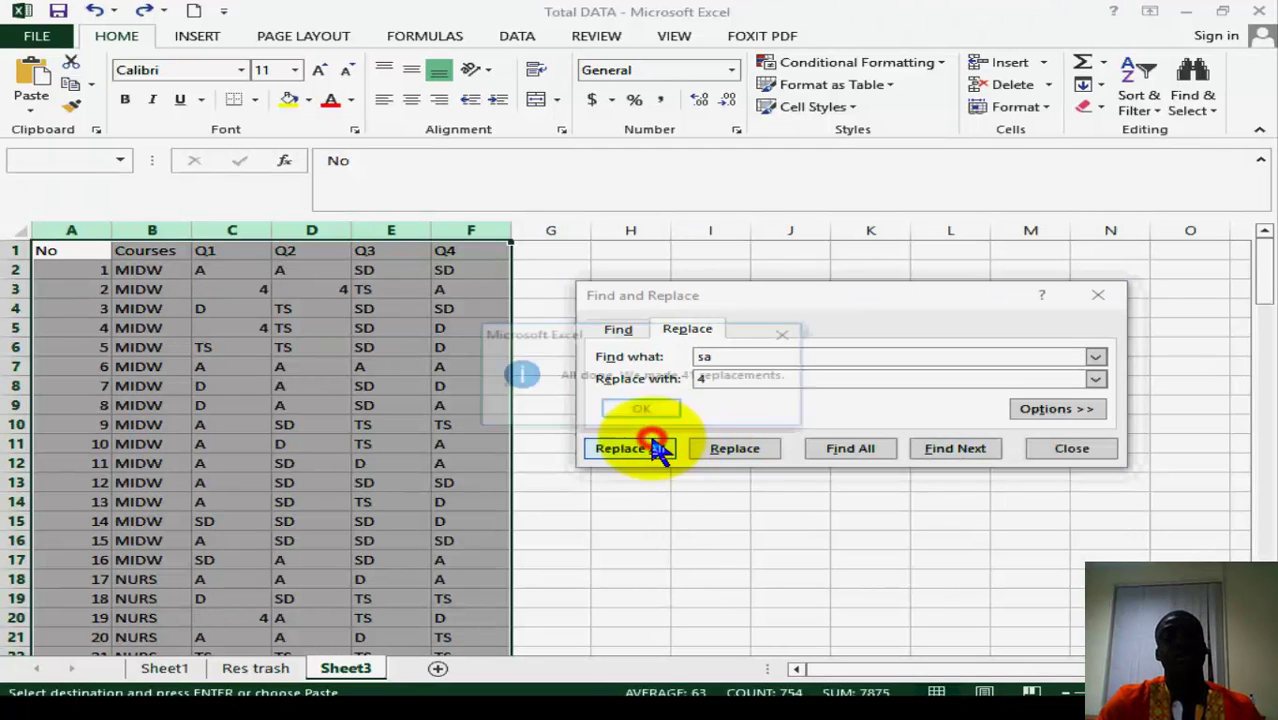
click(643, 411)
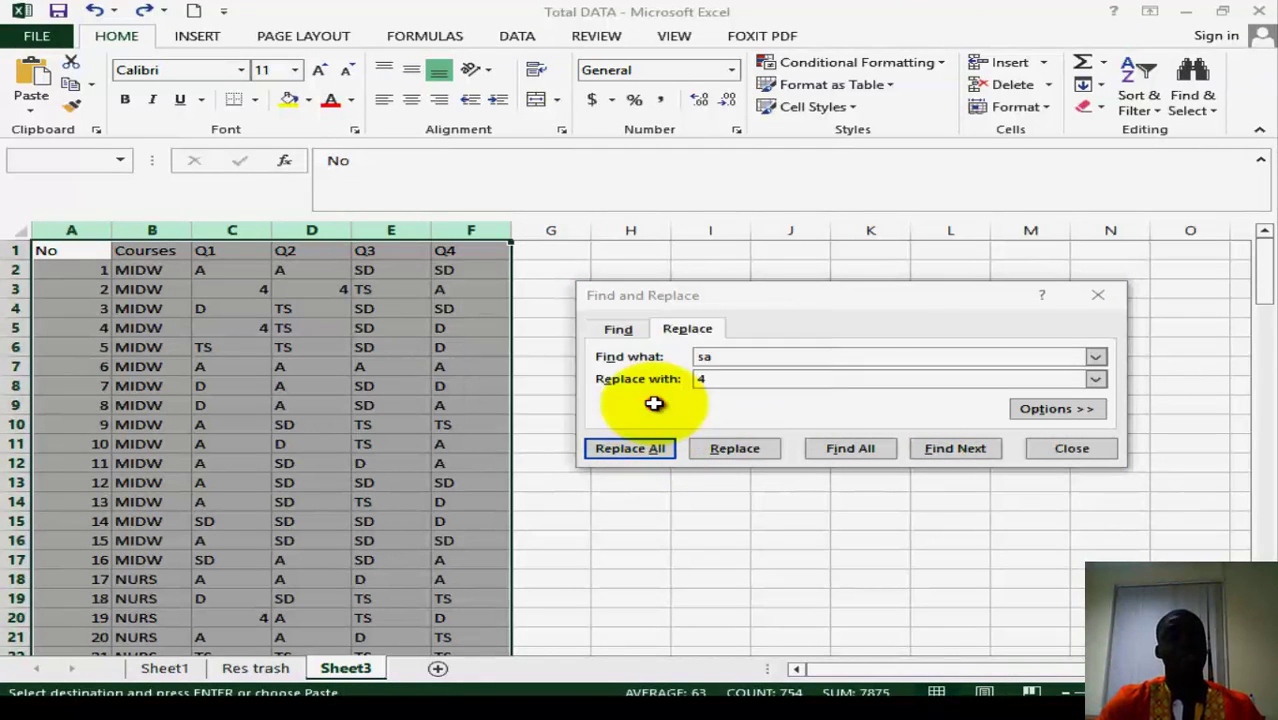
Step: Set the search text to "a" for the Q1 to Q4 columns and undo the replacement of "sa" with 4
drag(246, 233, 460, 222)
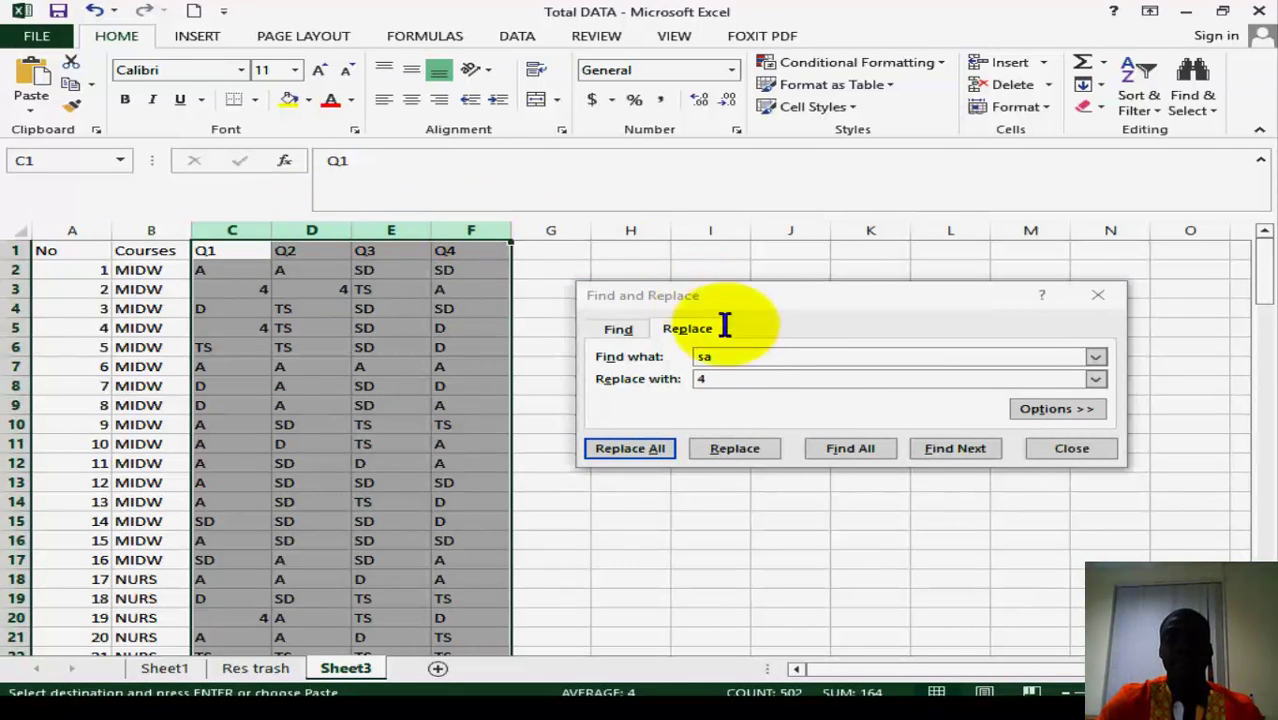
double_click(704, 357)
text(a)
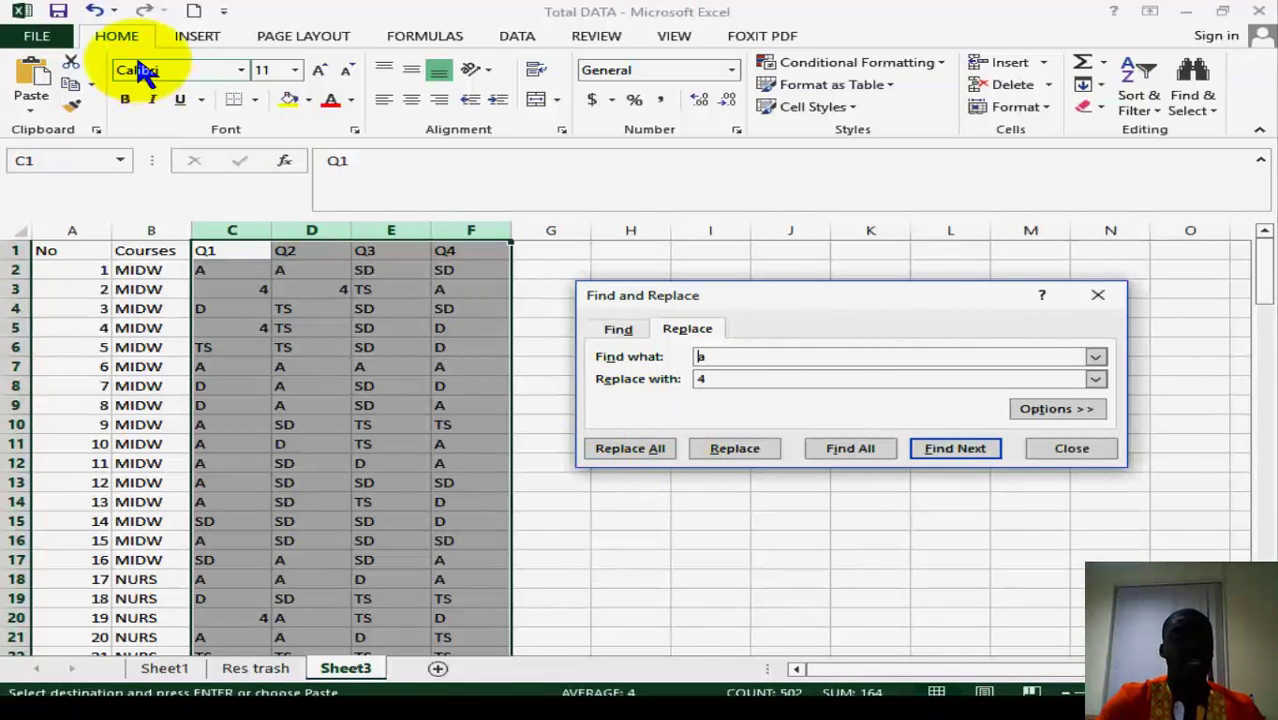
click(97, 12)
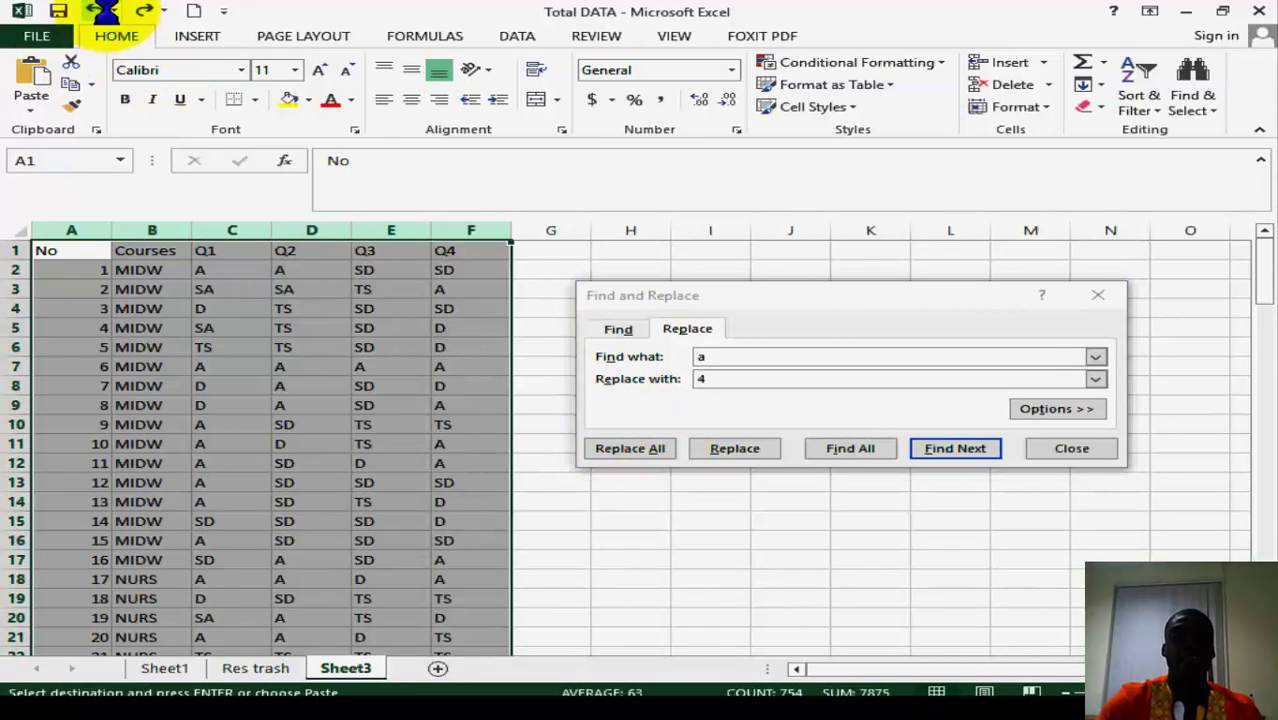
click(98, 12)
click(152, 10)
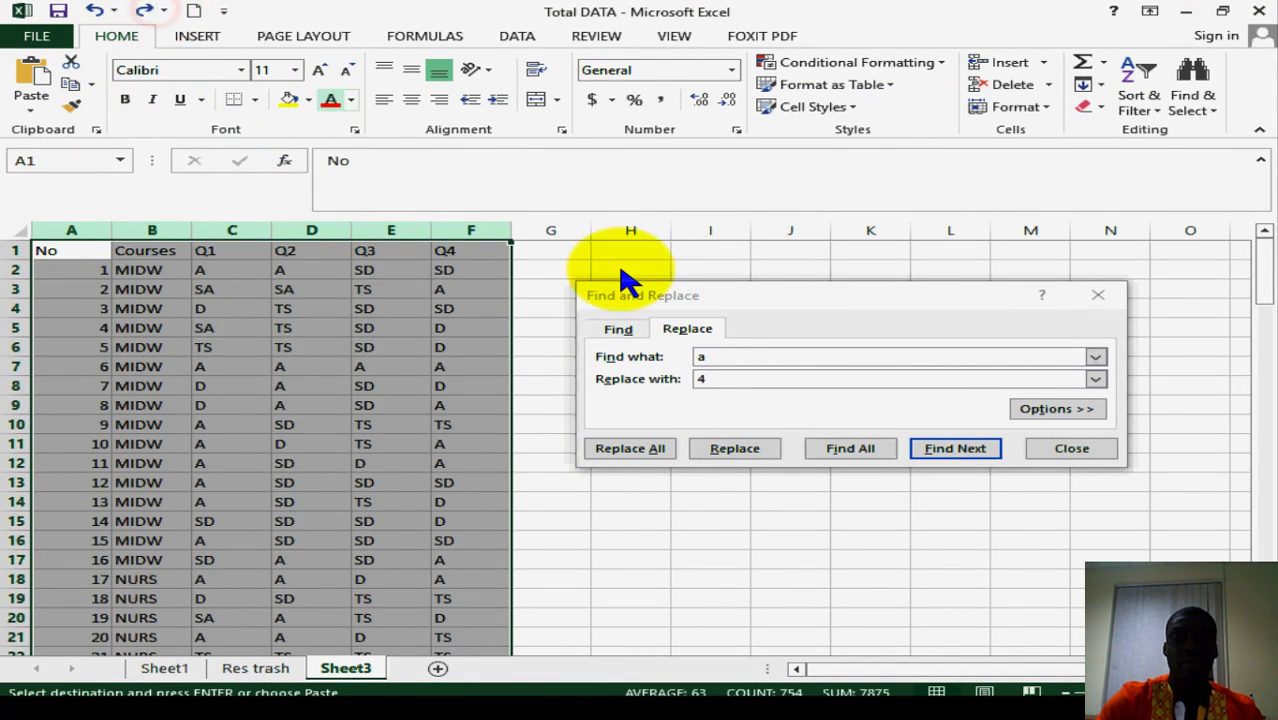
Step: Try replacing every "sa" with 5 across the No to Q4 columns of Sheet3
double_click(700, 357)
click(700, 357)
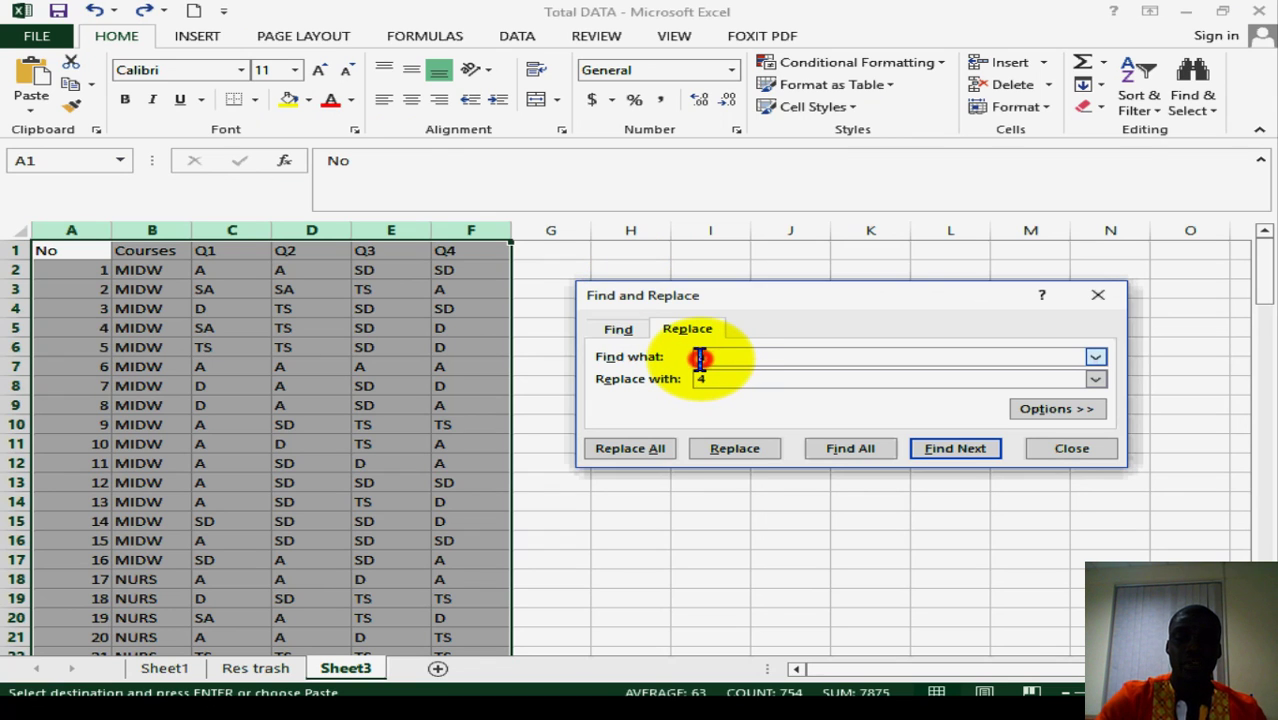
text(sa)
double_click(708, 374)
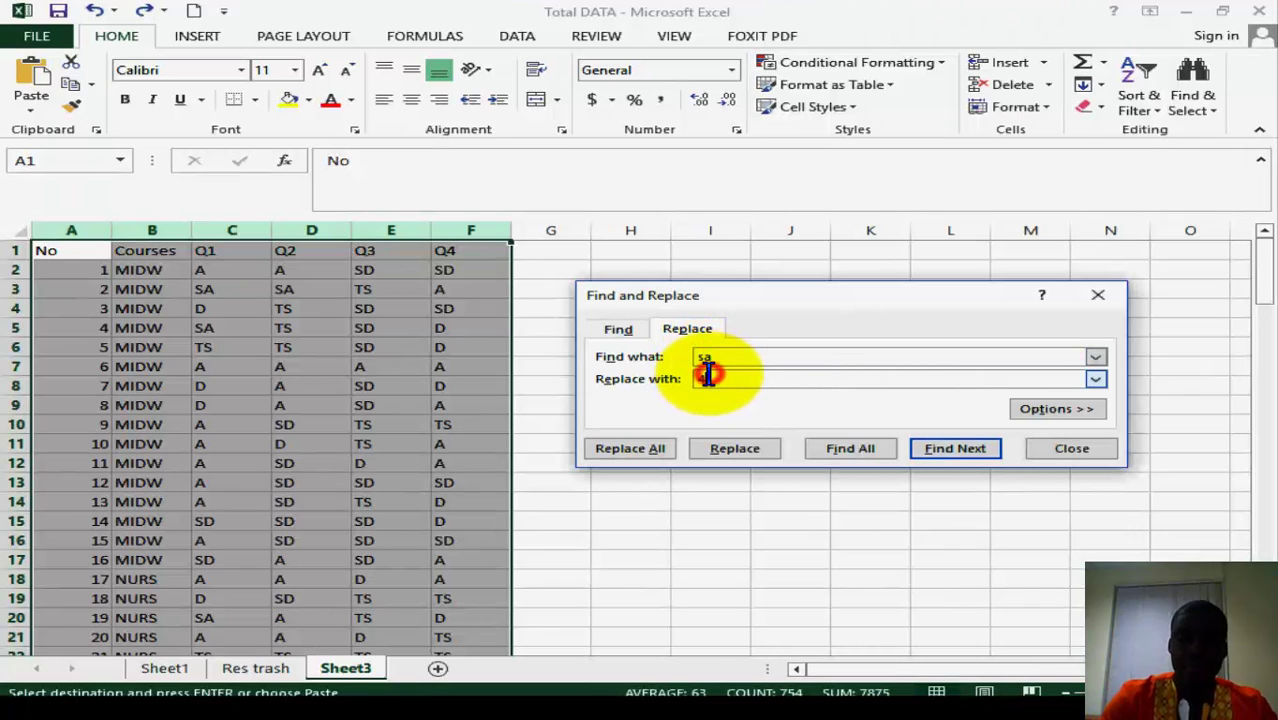
text(5)
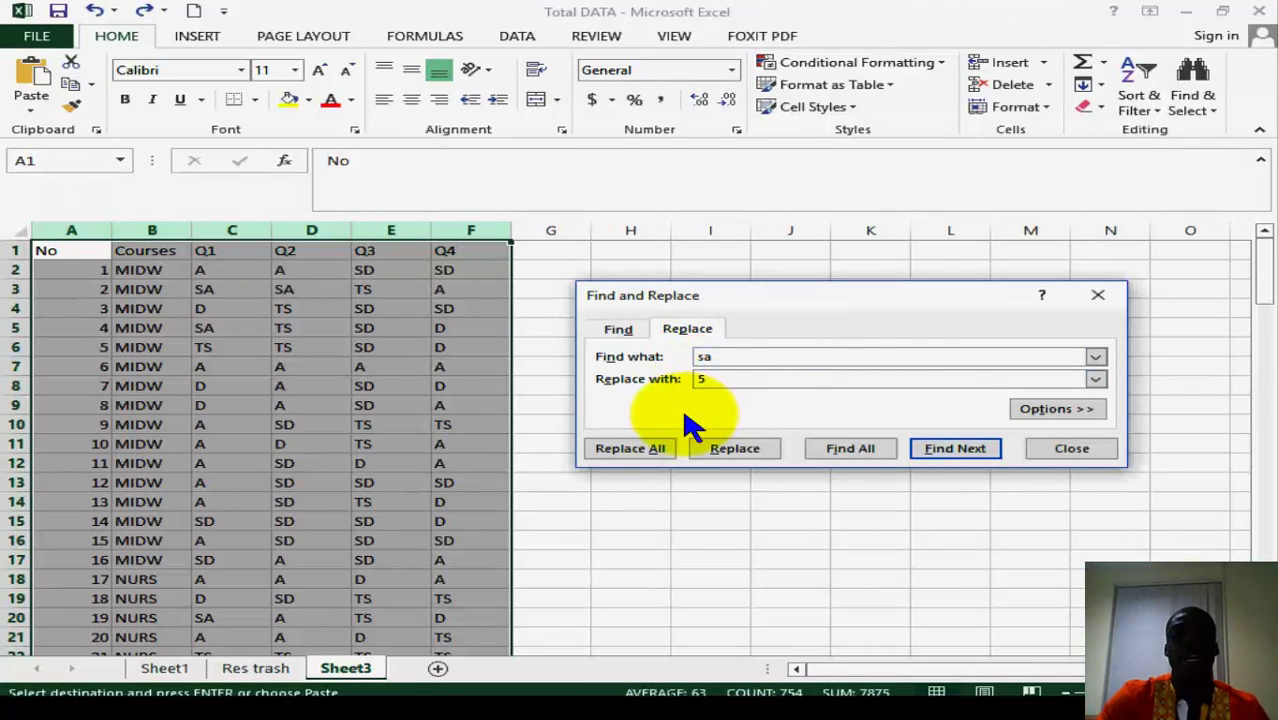
click(648, 449)
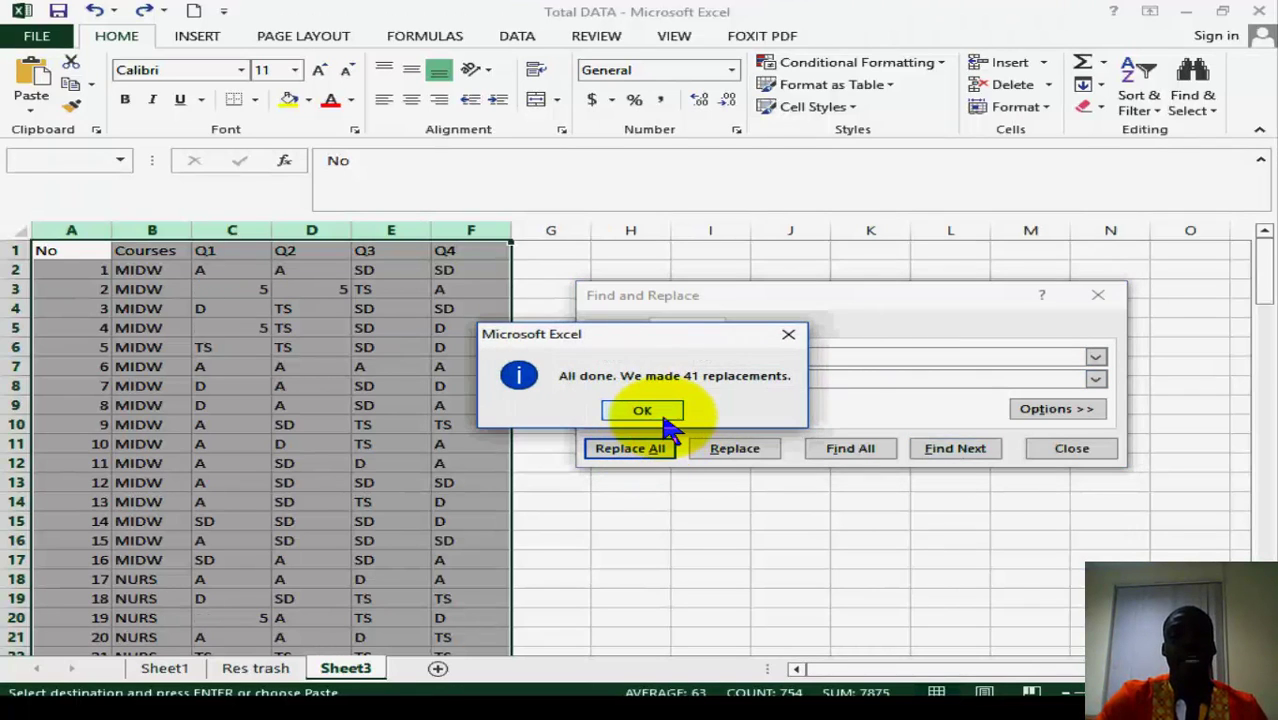
click(662, 410)
Step: Try replacing every "a" with nothing in the No to Q4 columns, and undo this and the "sa" replacement
double_click(705, 358)
click(706, 360)
key(BackSpace)
double_click(710, 377)
key(BackSpace)
click(655, 449)
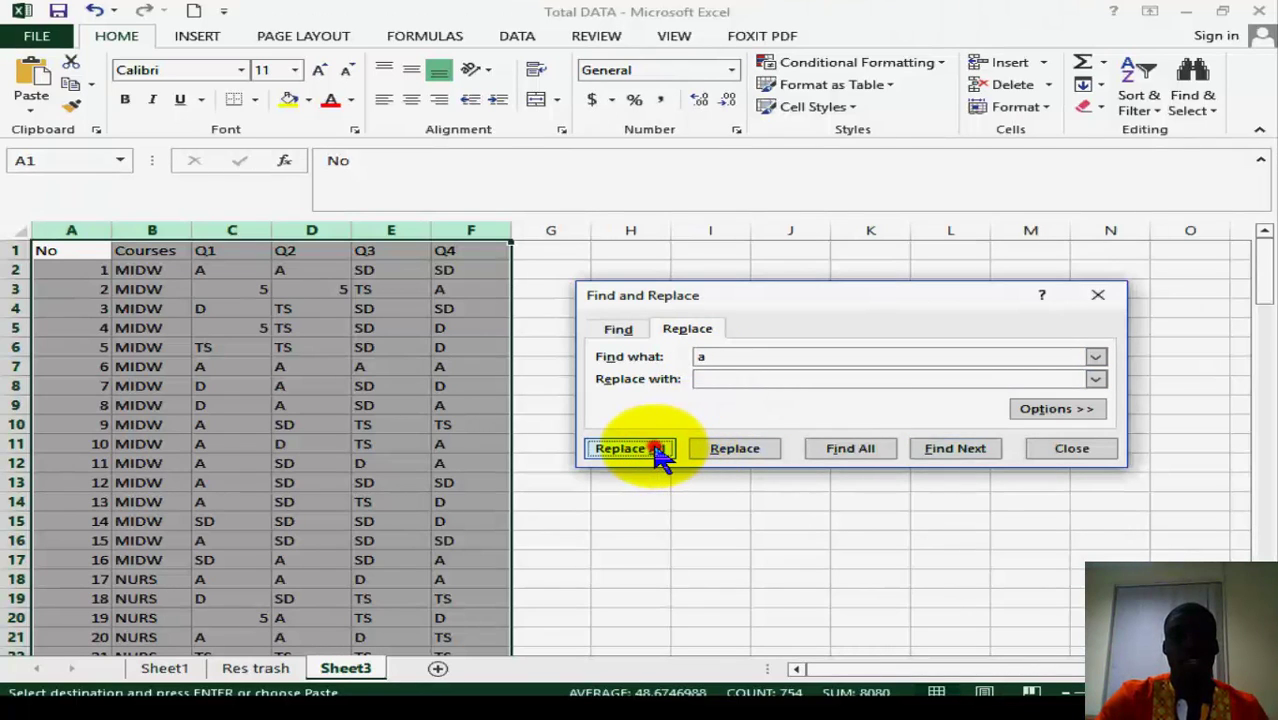
click(643, 408)
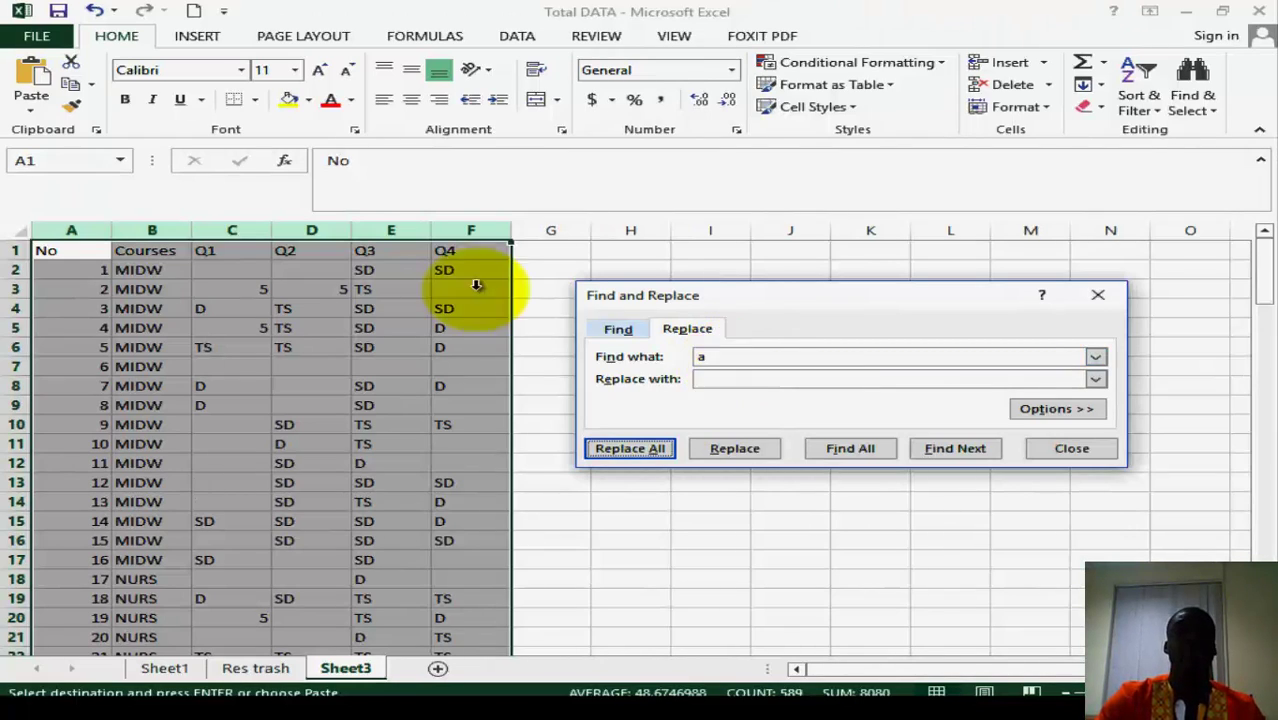
drag(245, 232, 494, 215)
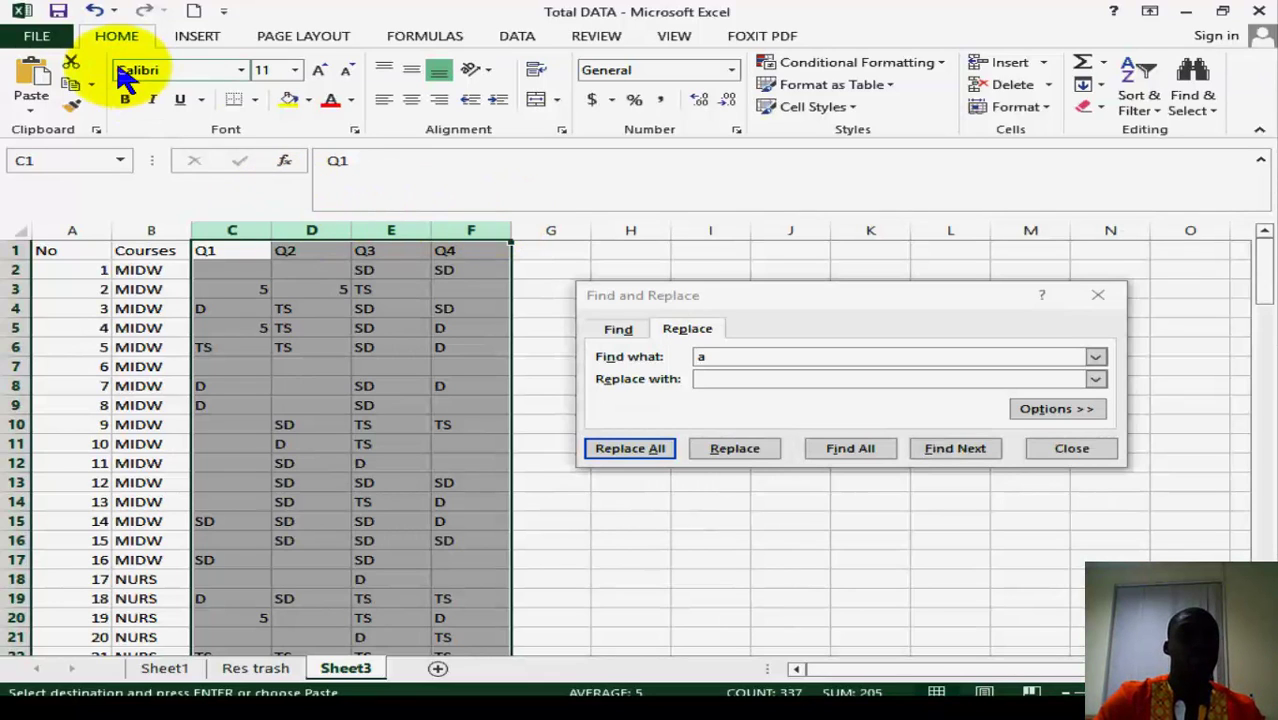
click(95, 11)
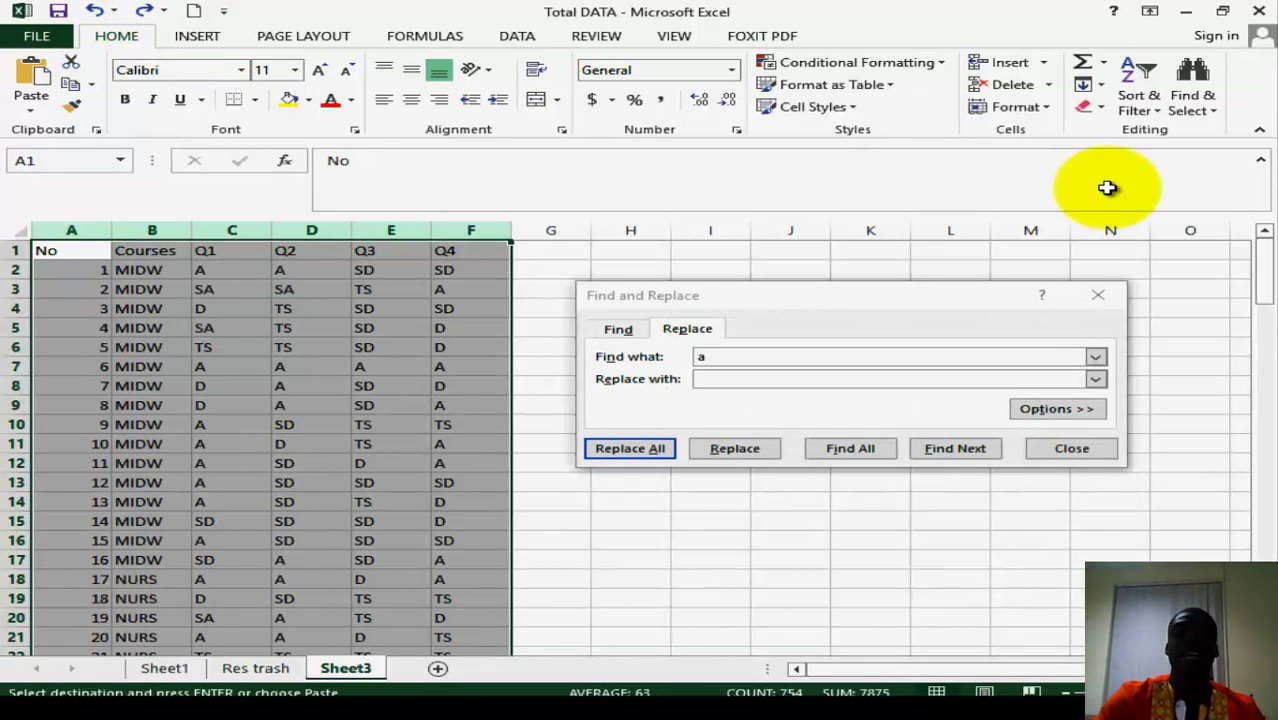
Step: Replace every "sa" with 5 in only the Q1 to Q4 columns of Sheet3
drag(1265, 283, 1262, 575)
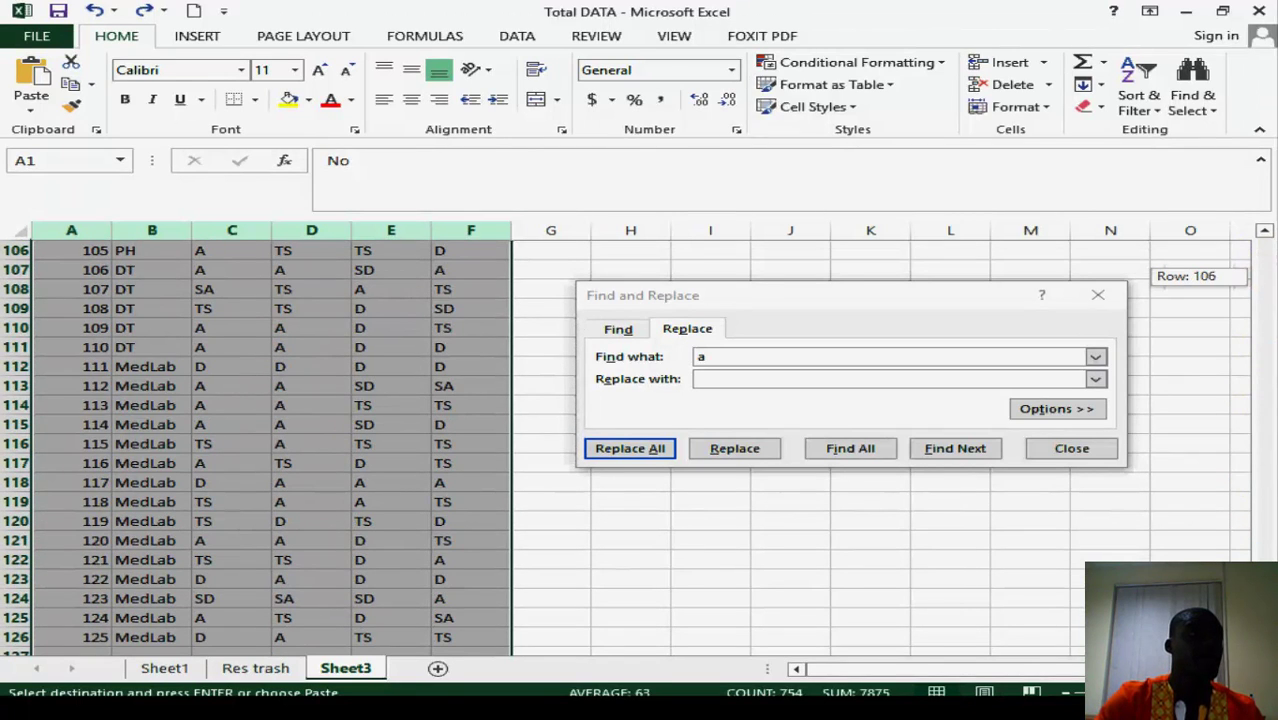
drag(1262, 575, 1264, 251)
drag(246, 229, 473, 220)
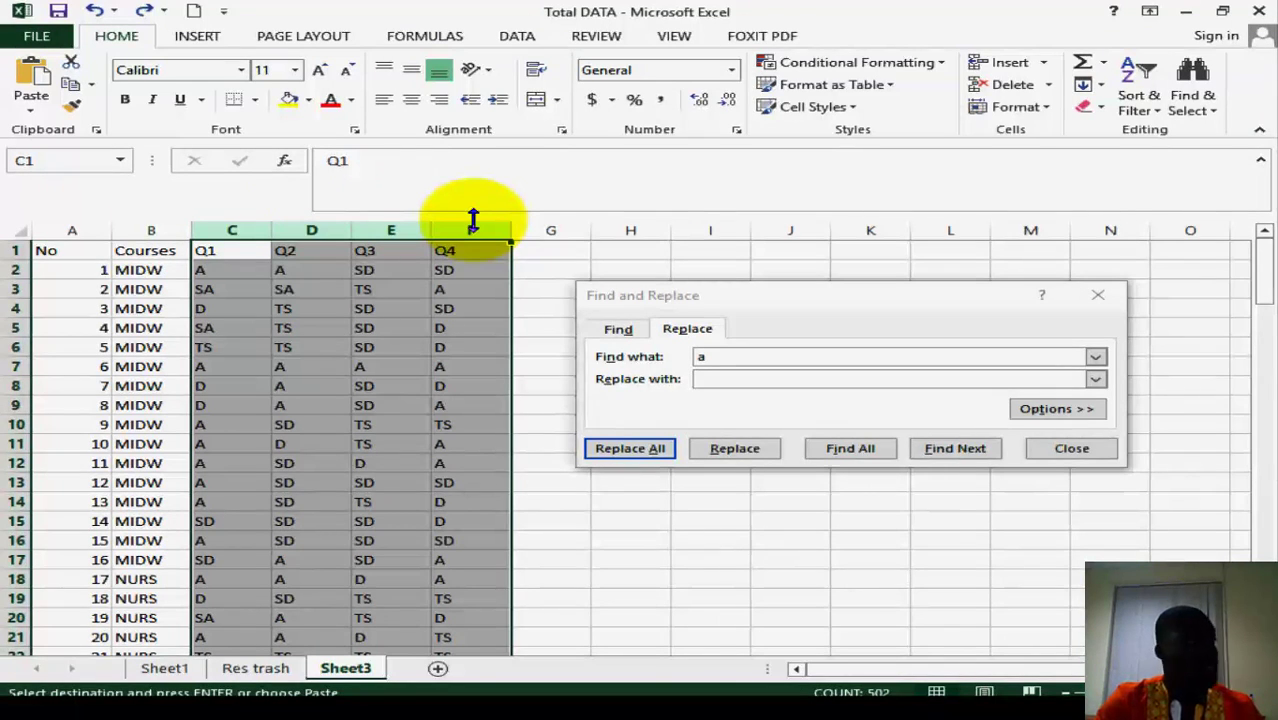
click(701, 362)
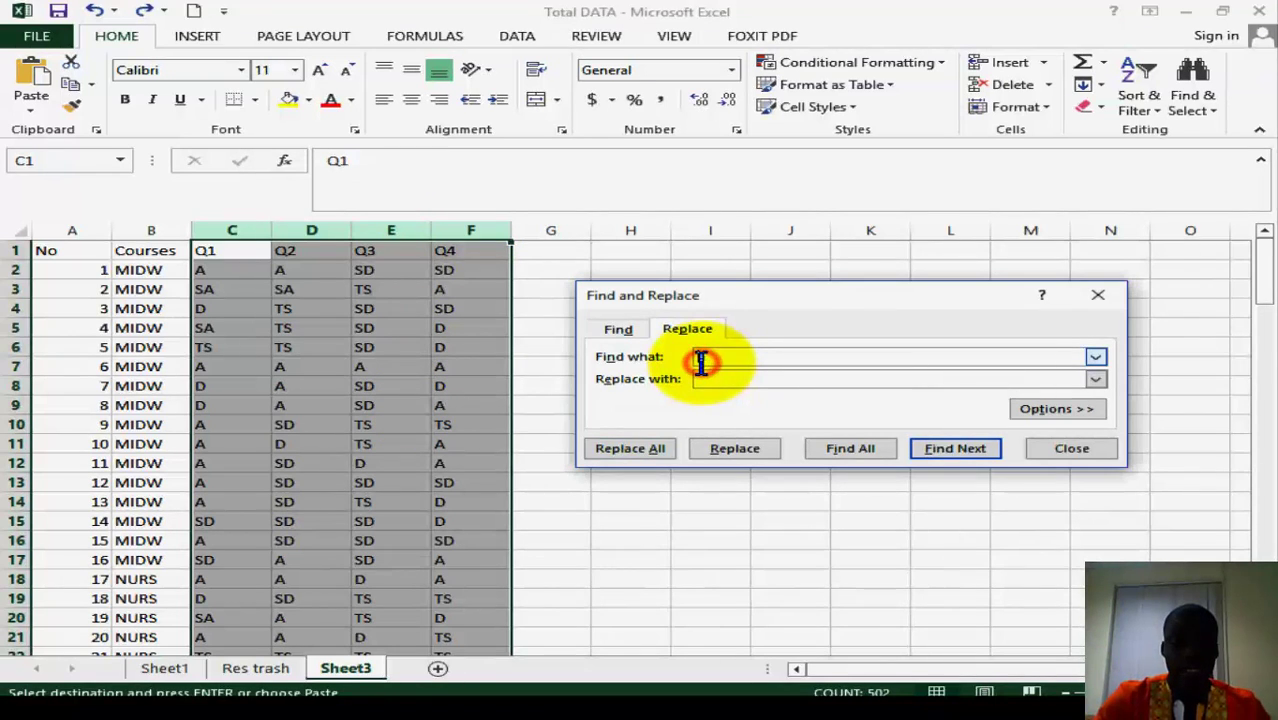
text(sa)
click(719, 381)
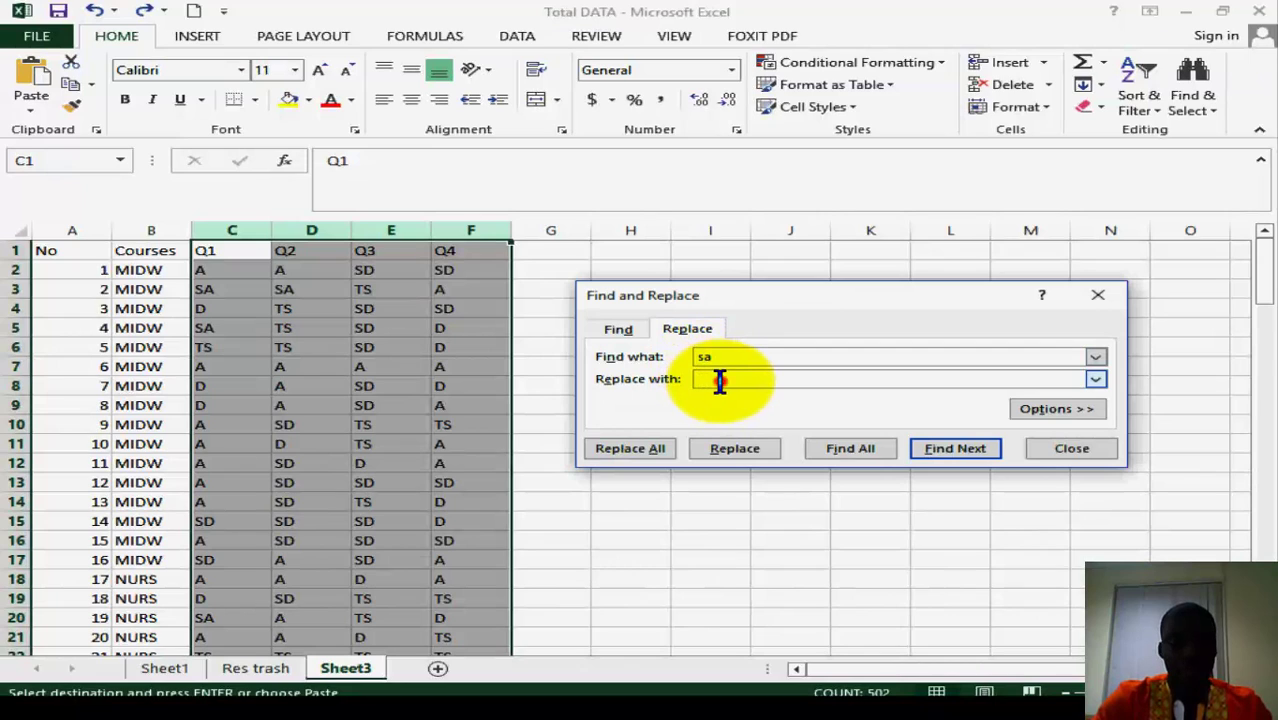
text(5)
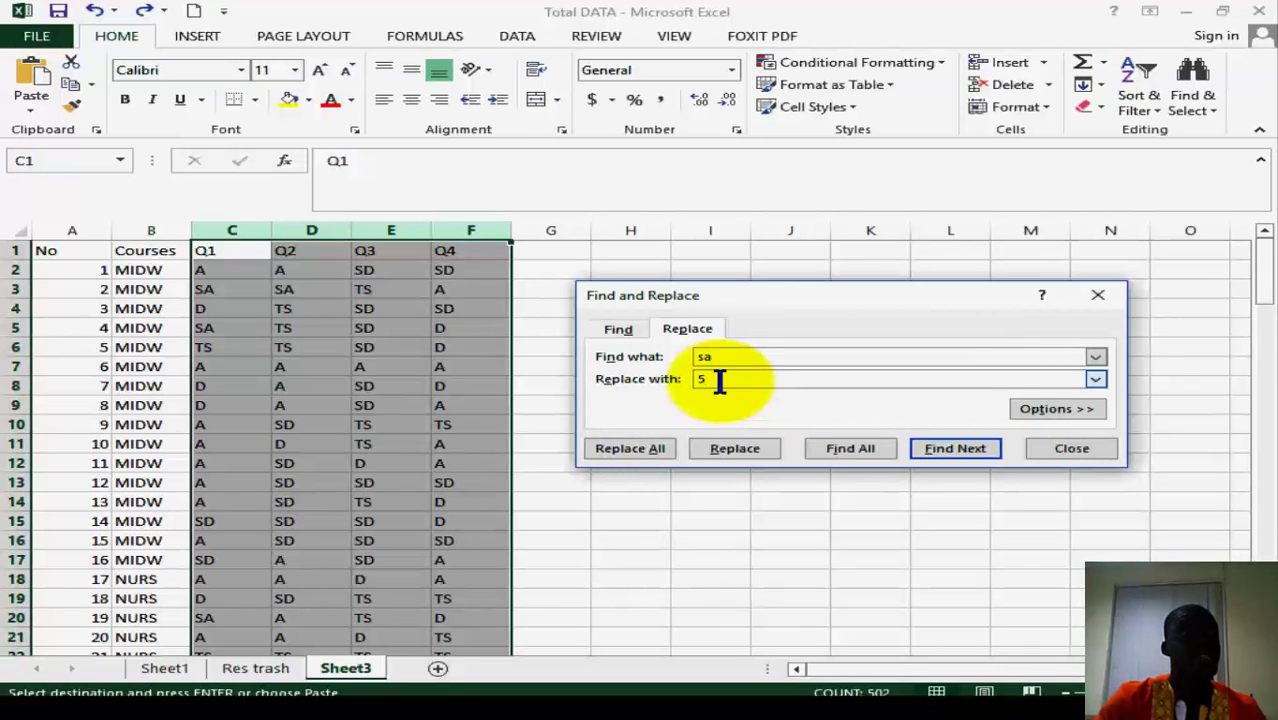
click(632, 451)
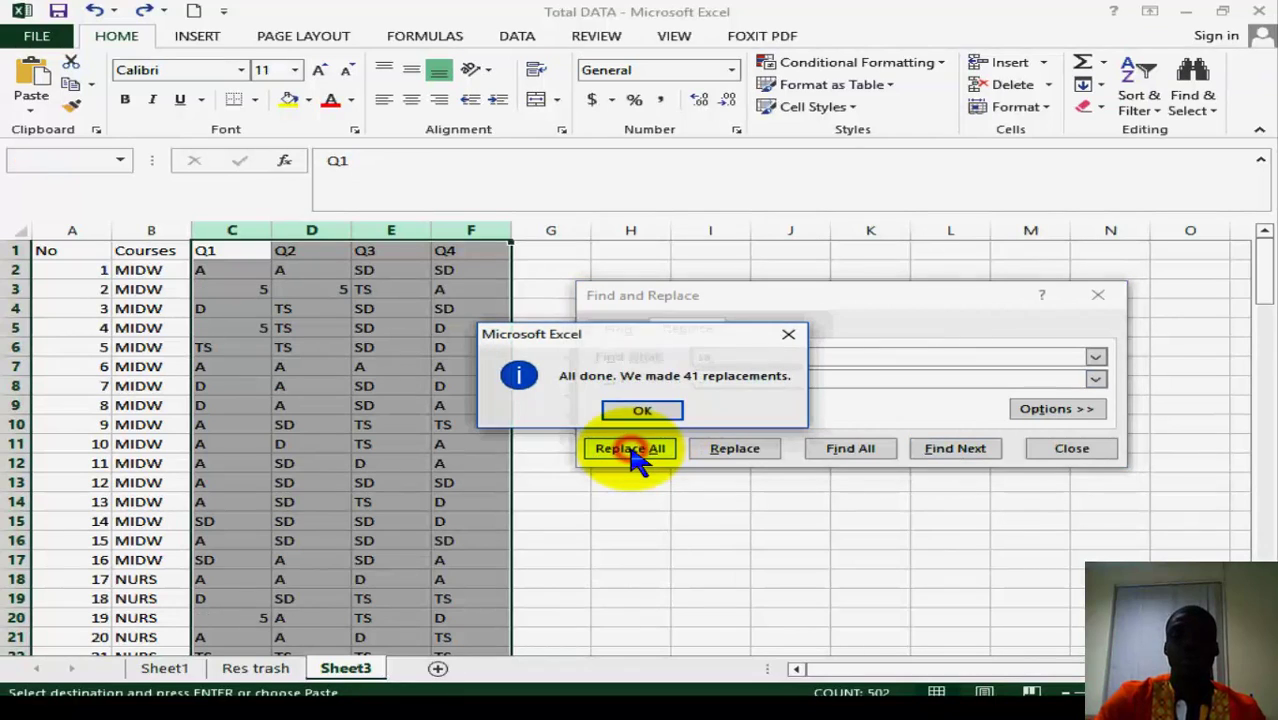
click(656, 404)
Step: Try replacing every "a" with 5 in the Q1 to Q4 columns, and undo that replacement
click(706, 357)
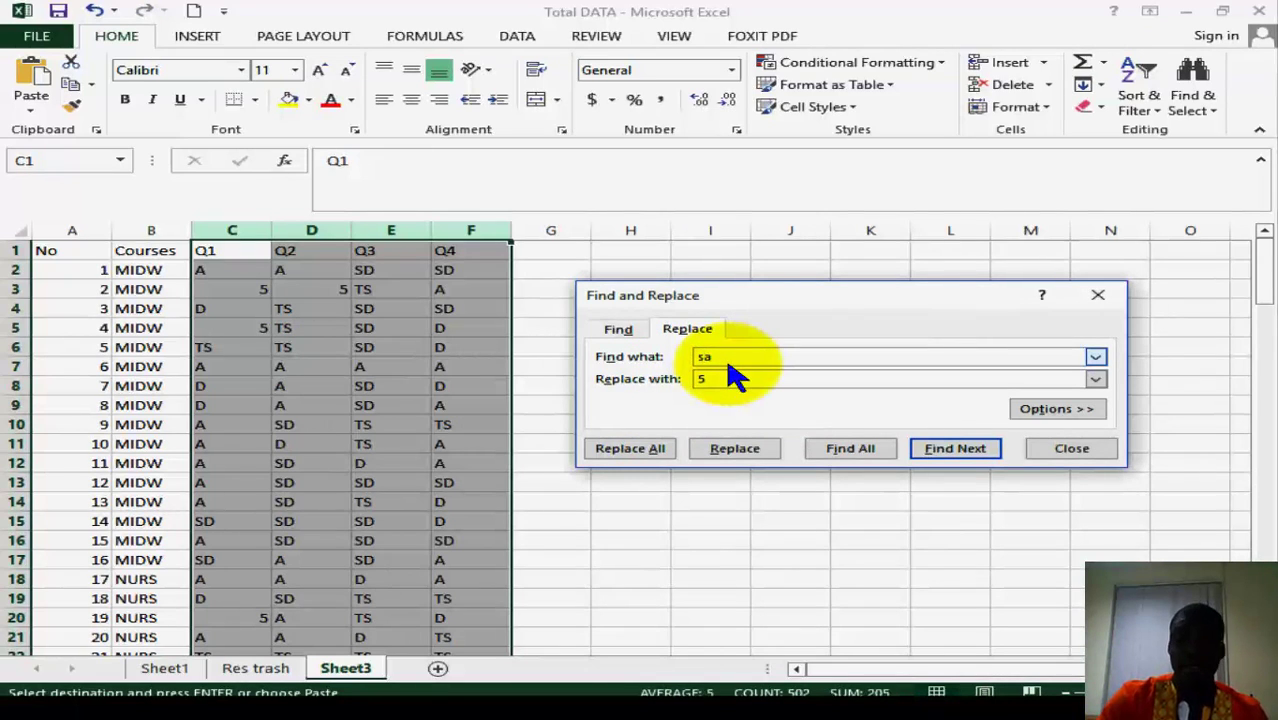
key(BackSpace)
click(655, 450)
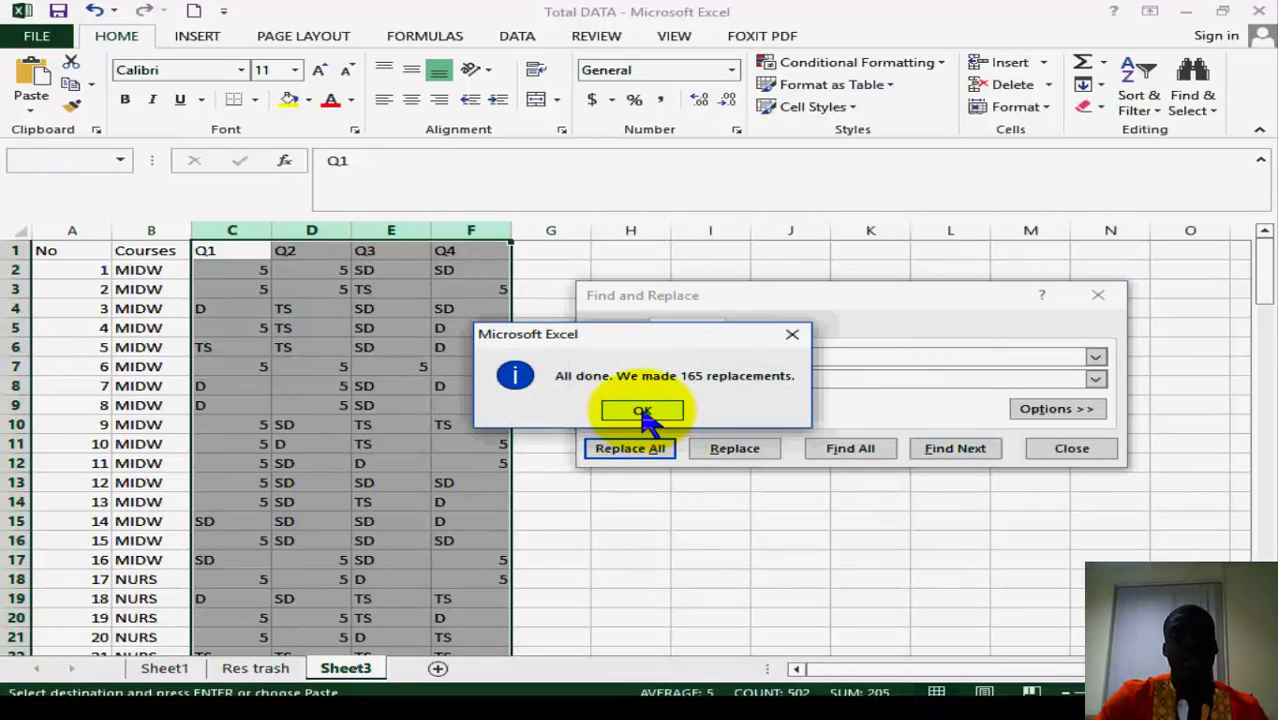
click(642, 412)
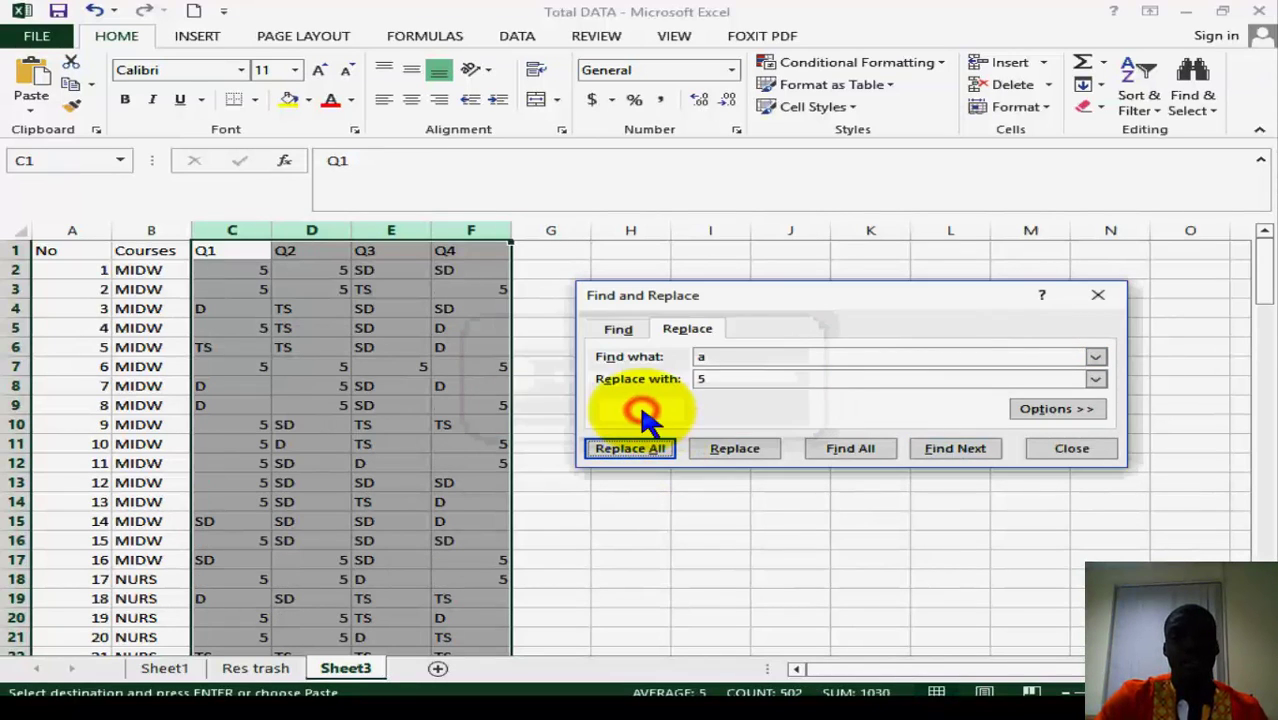
click(94, 11)
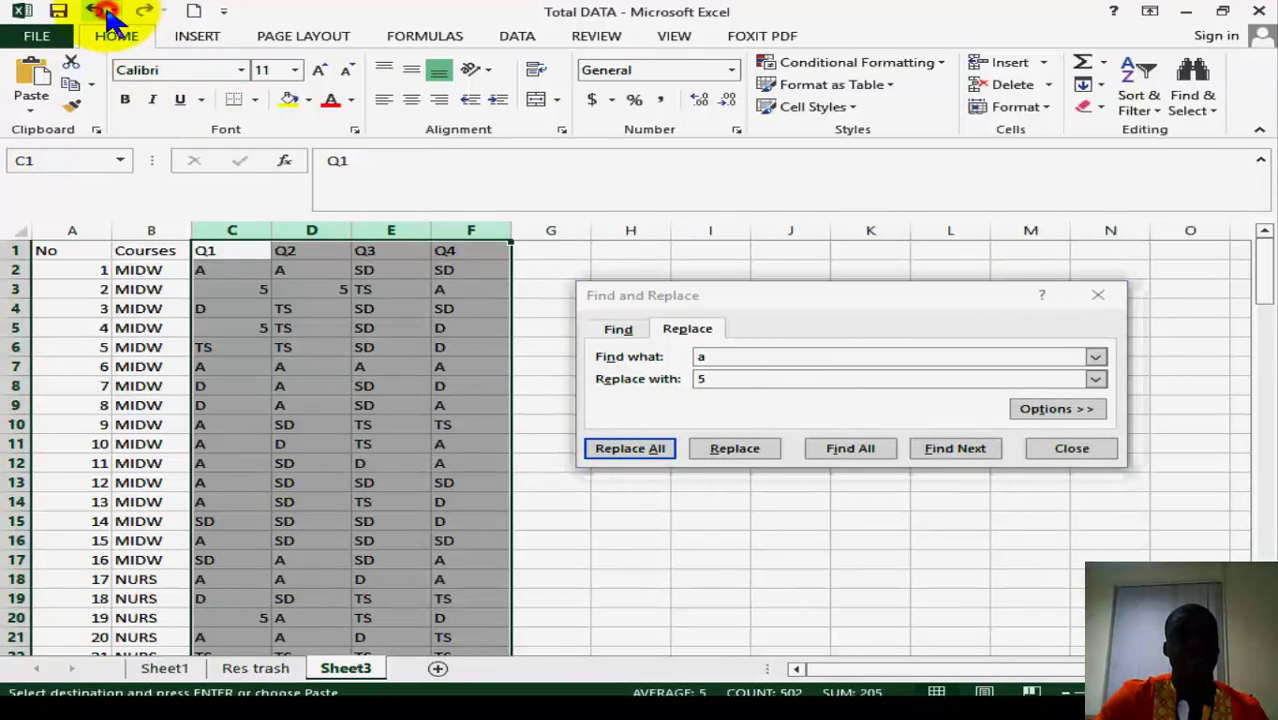
Step: Replace every "a" with 4 in the Q1 to Q4 columns
click(731, 379)
key(BackSpace)
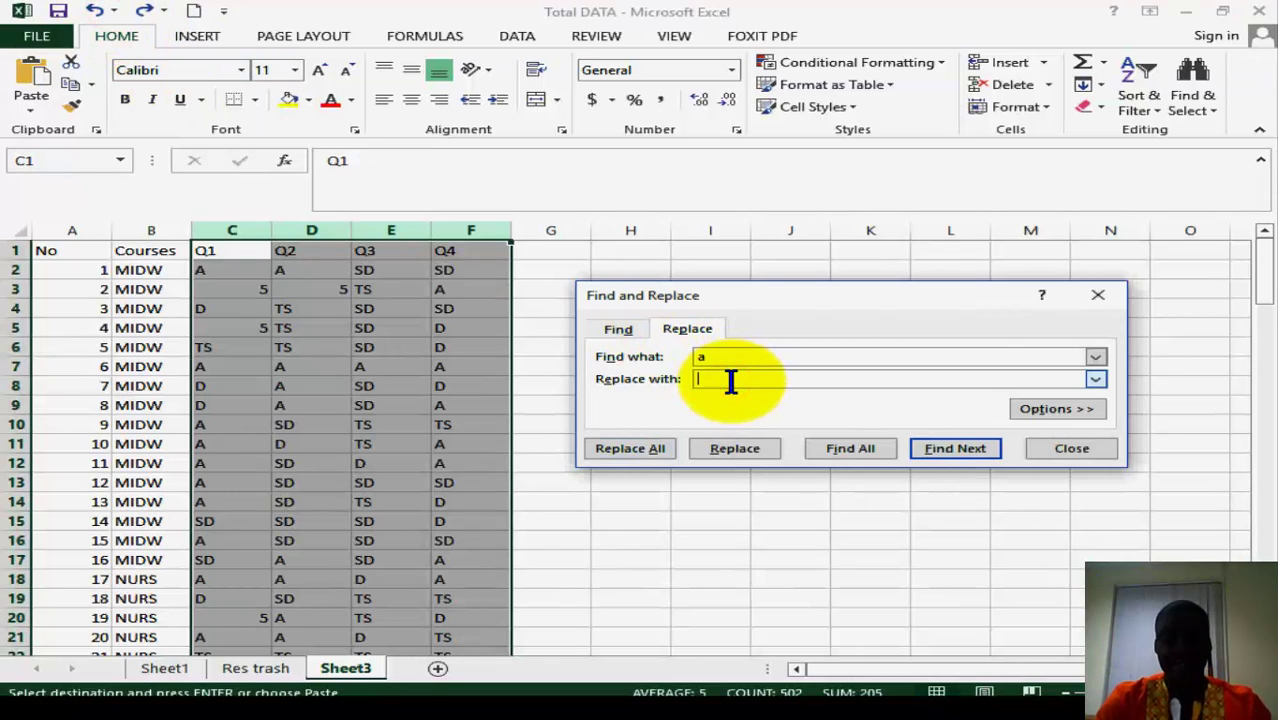
text(4)
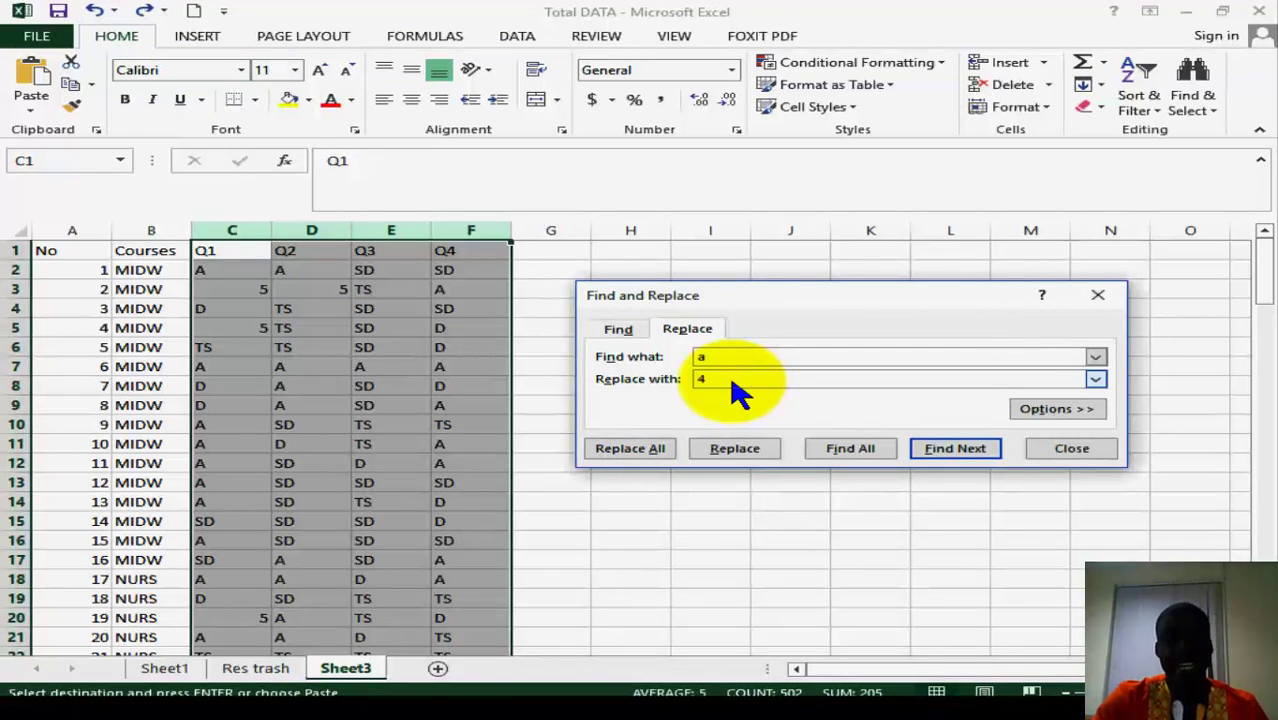
click(660, 458)
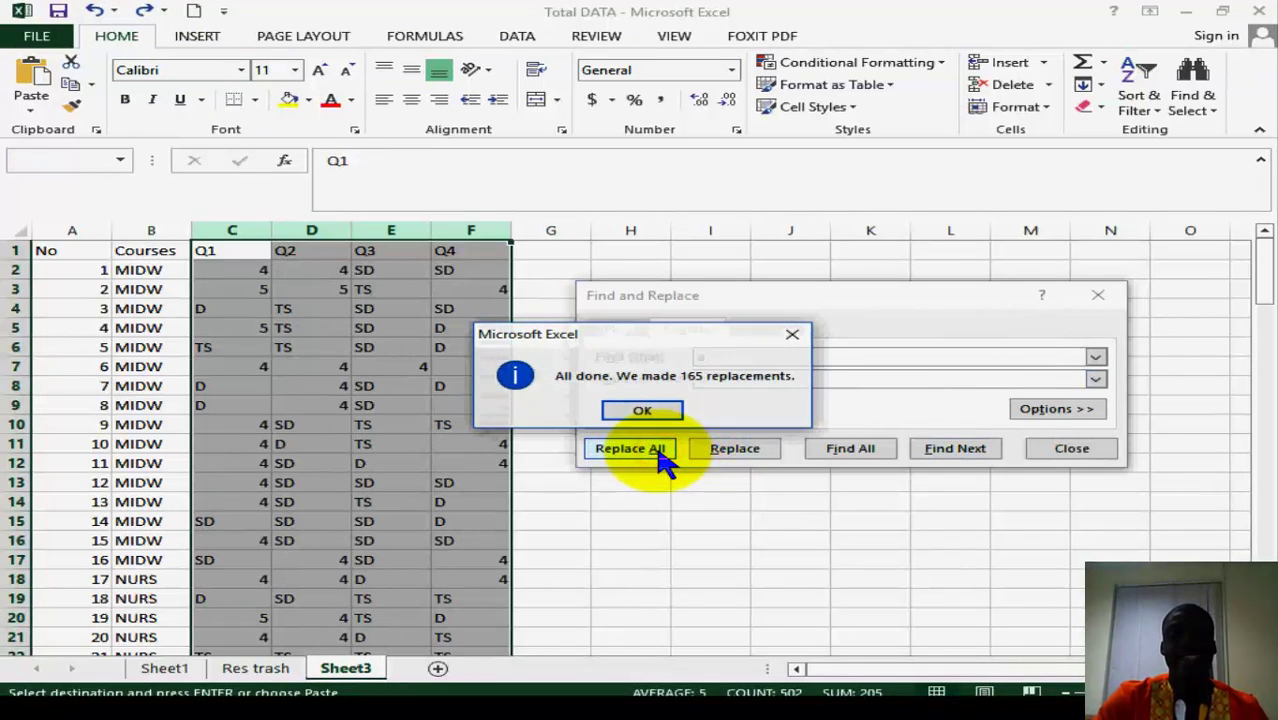
click(645, 414)
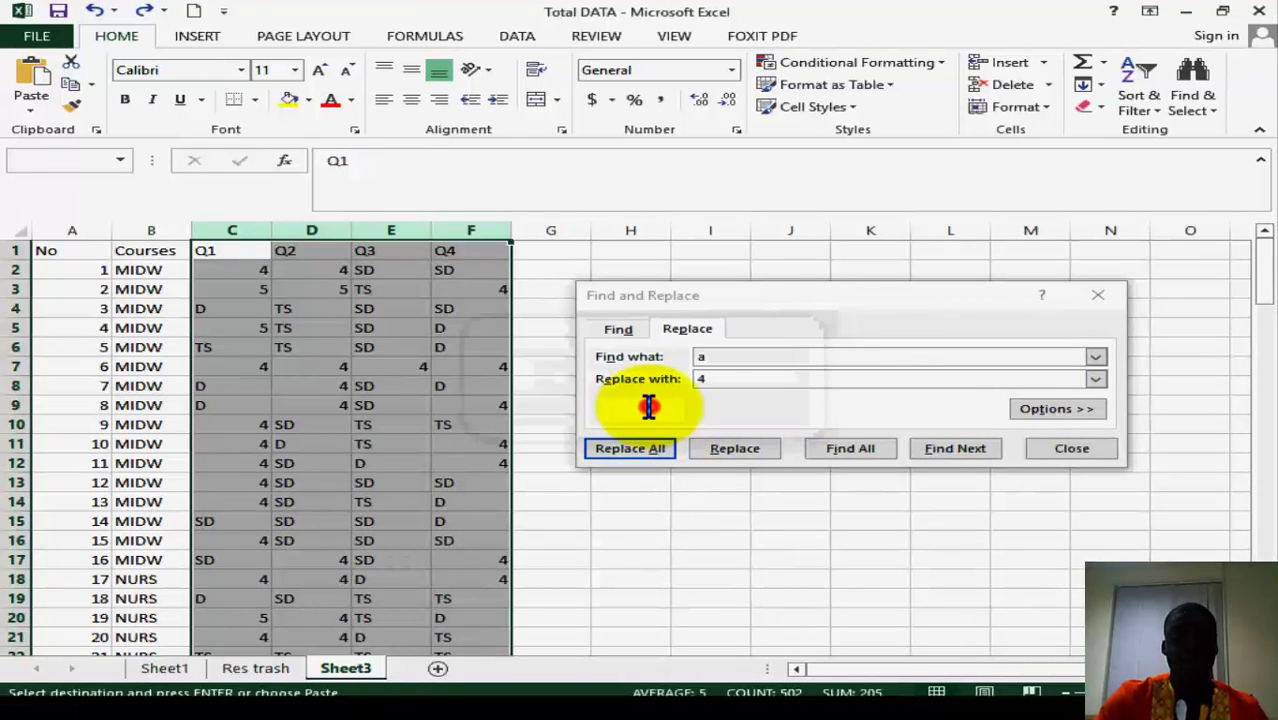
Step: Replace every "ts" with 3 in the Q1 to Q4 columns
double_click(722, 362)
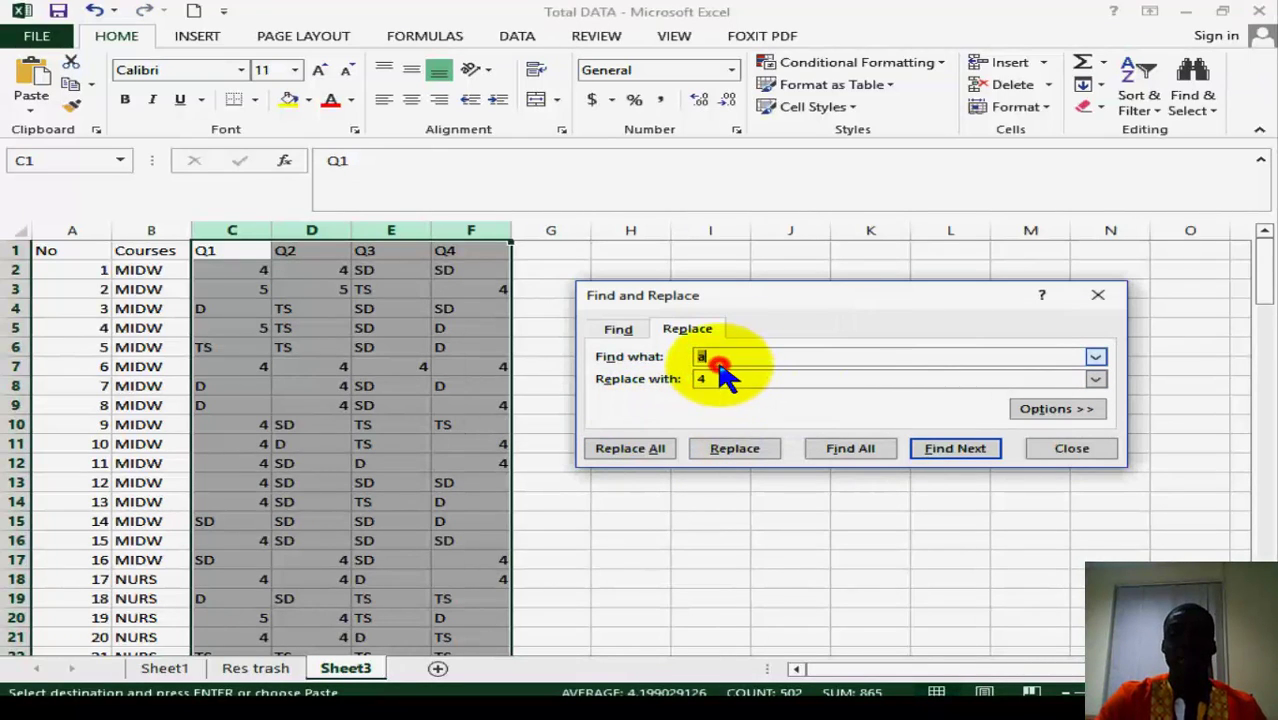
key(BackSpace)
text(ts)
click(713, 380)
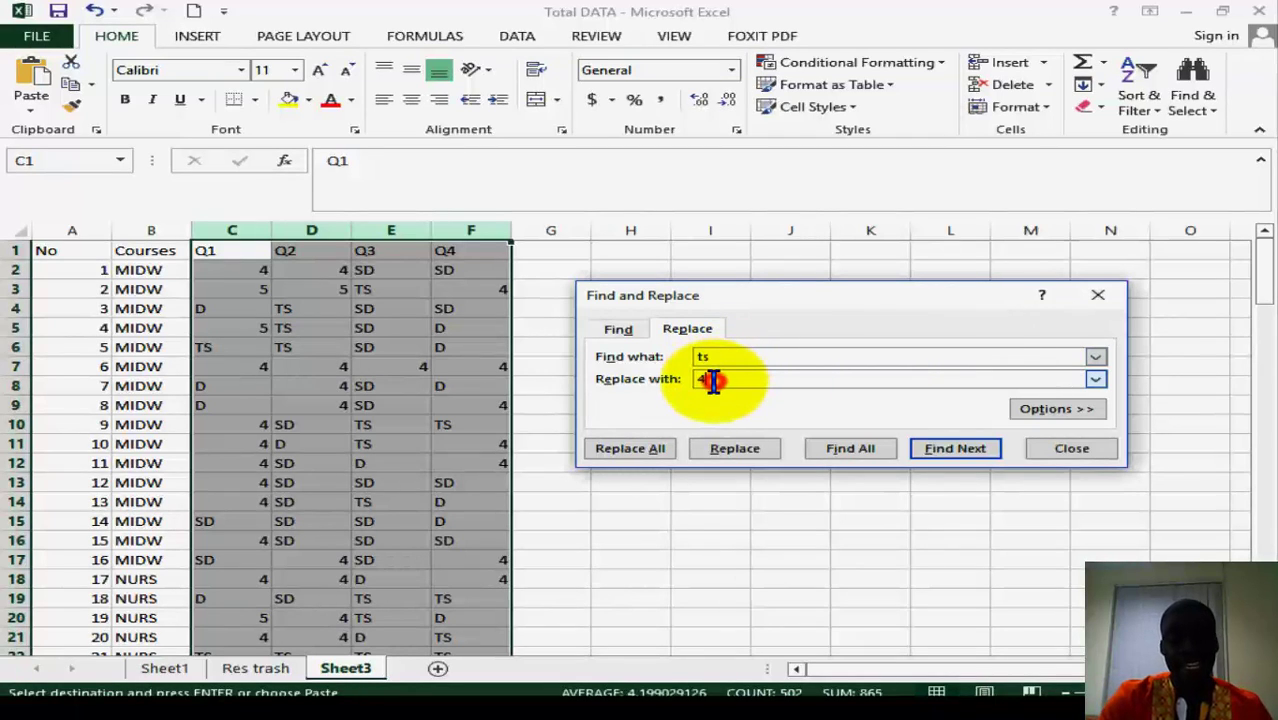
key(BackSpace)
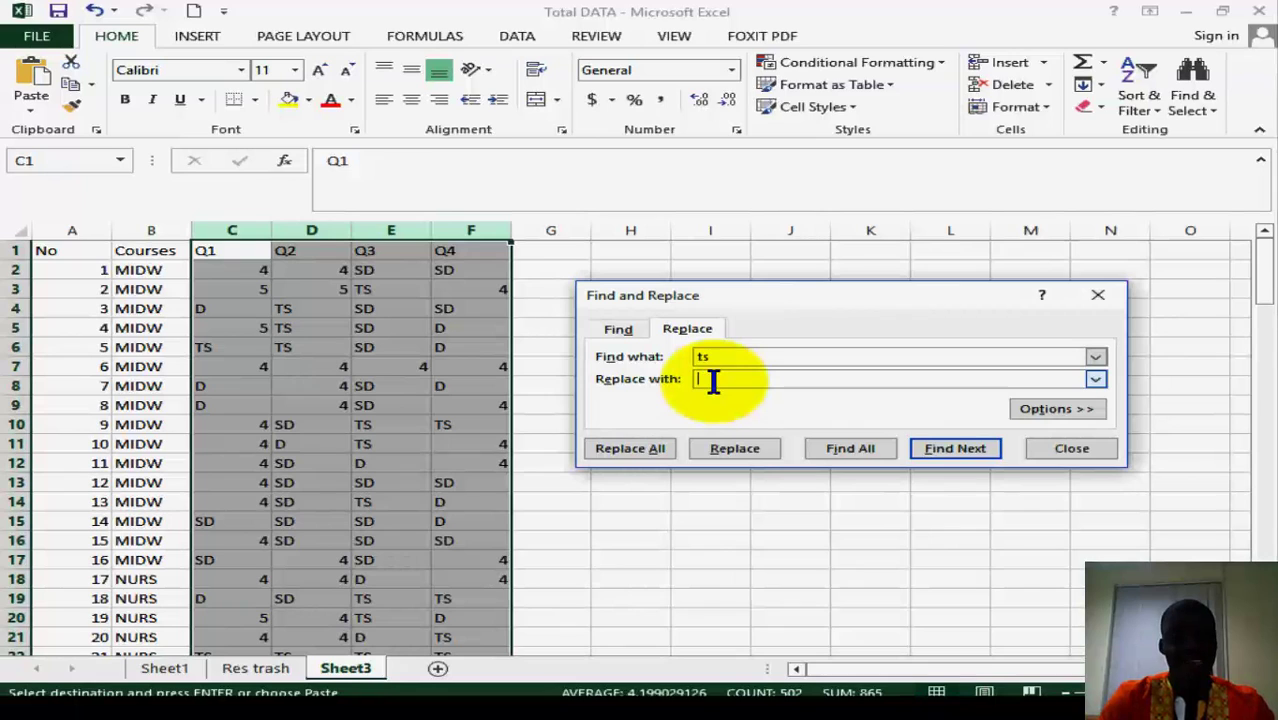
text(3)
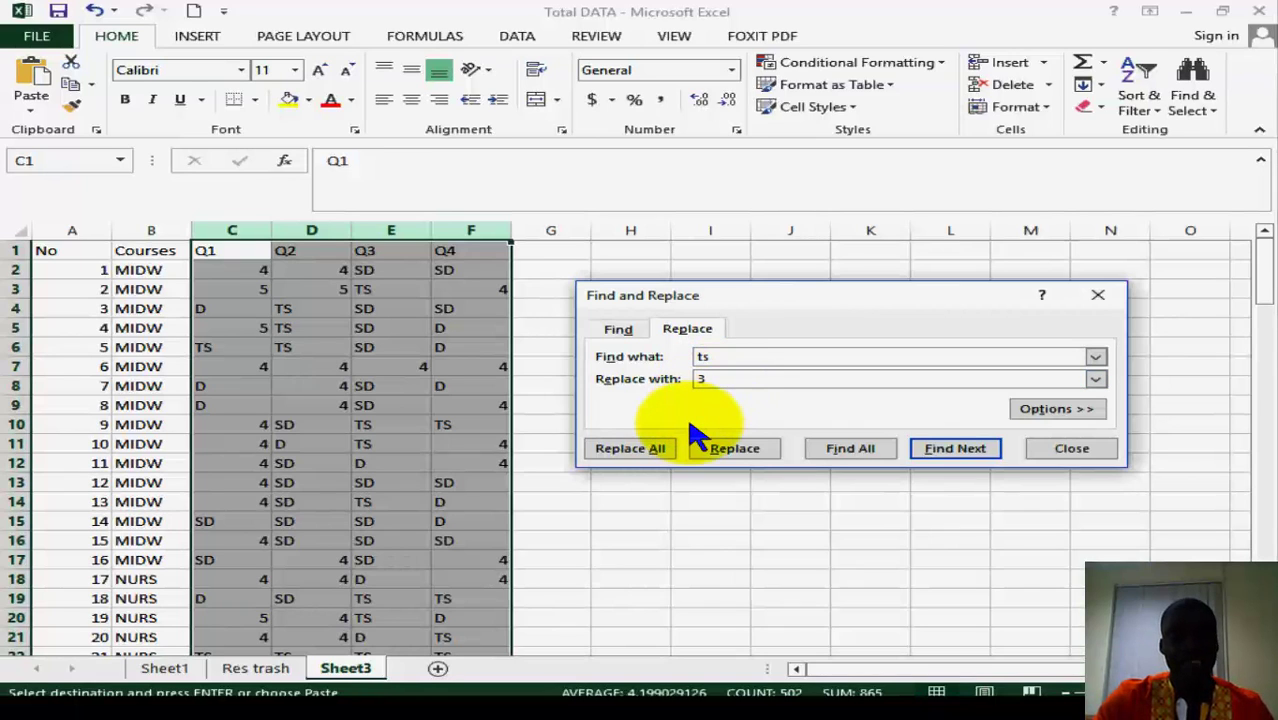
click(642, 450)
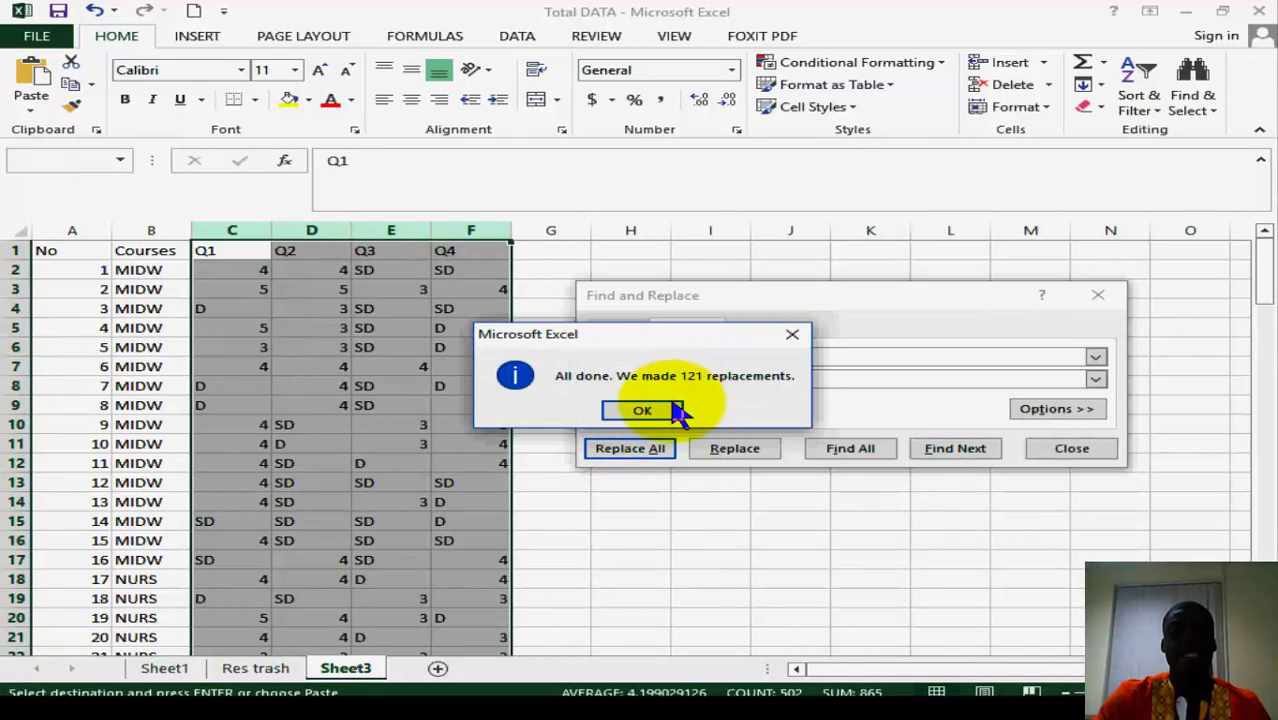
click(668, 412)
Step: Replace every "sd" with 1 in the Q1 to Q4 columns
double_click(716, 358)
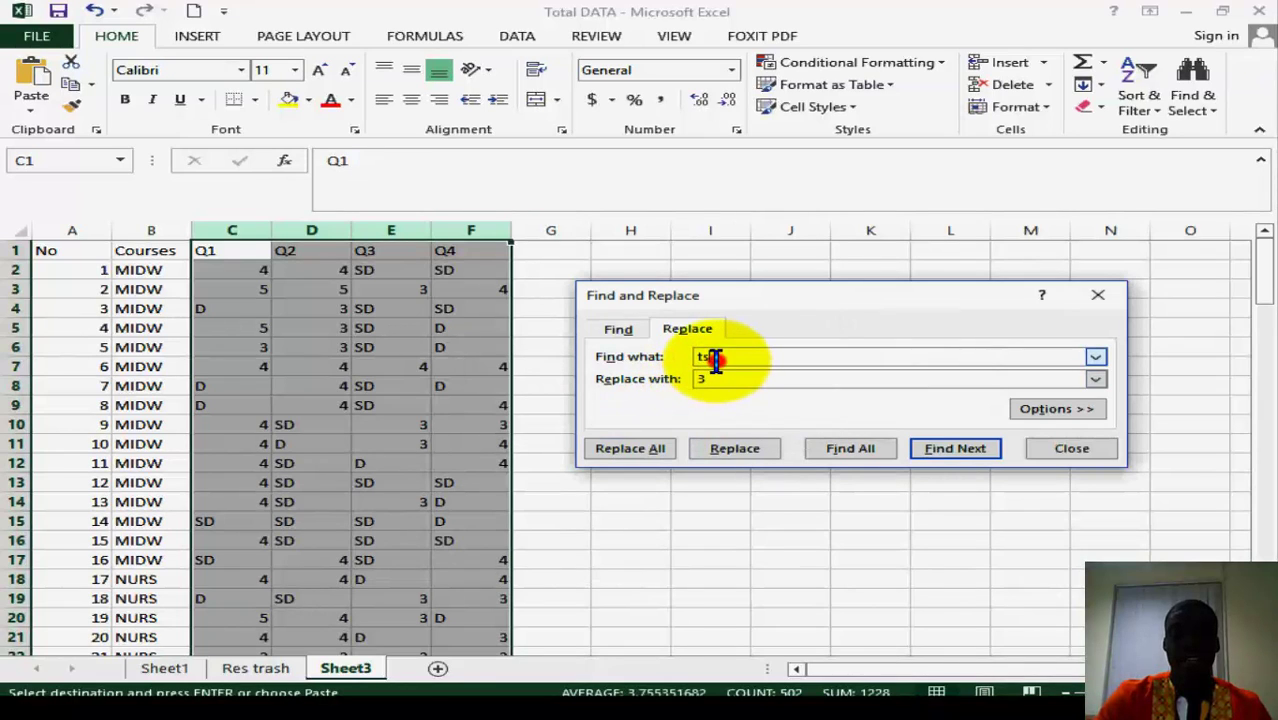
text(t)
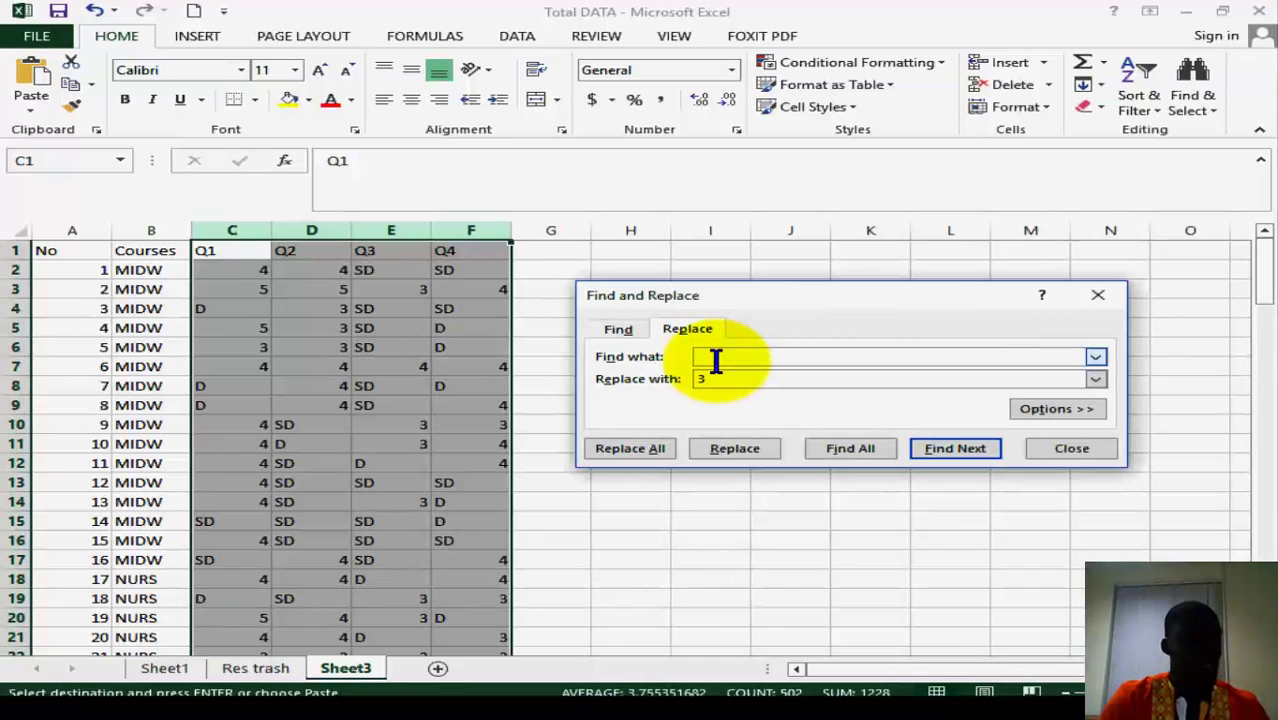
text(sd)
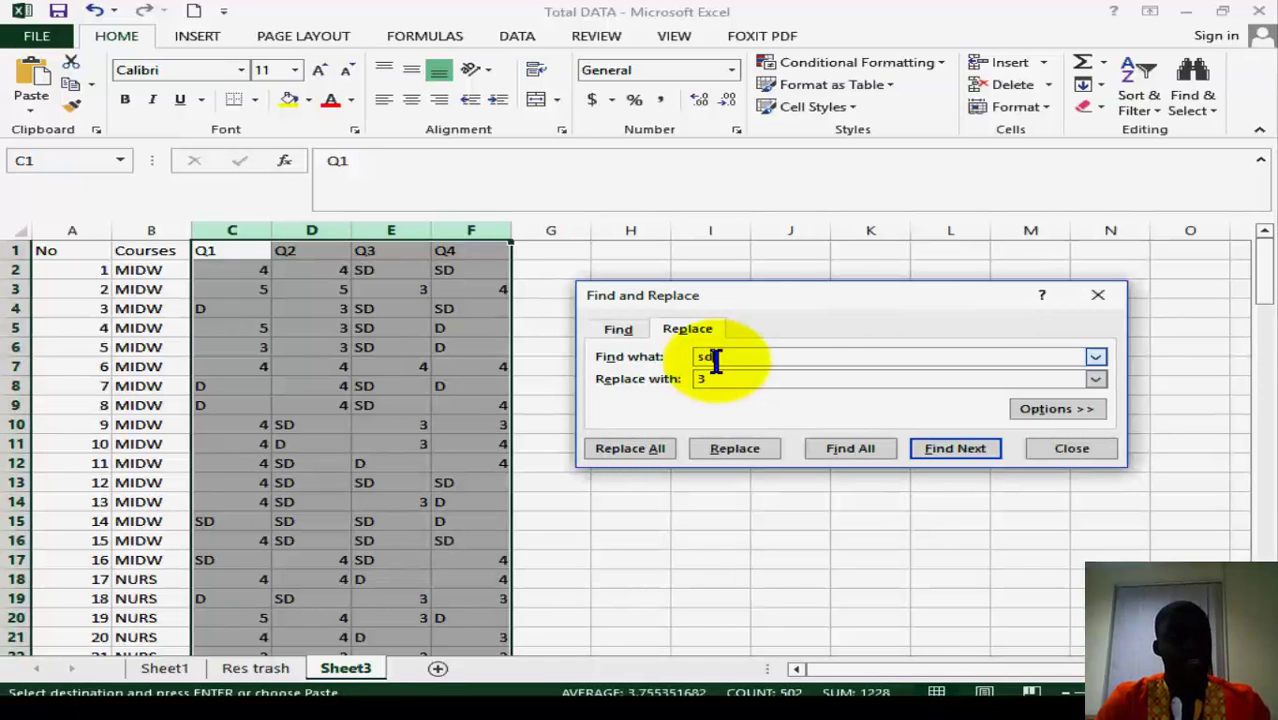
click(717, 378)
key(BackSpace)
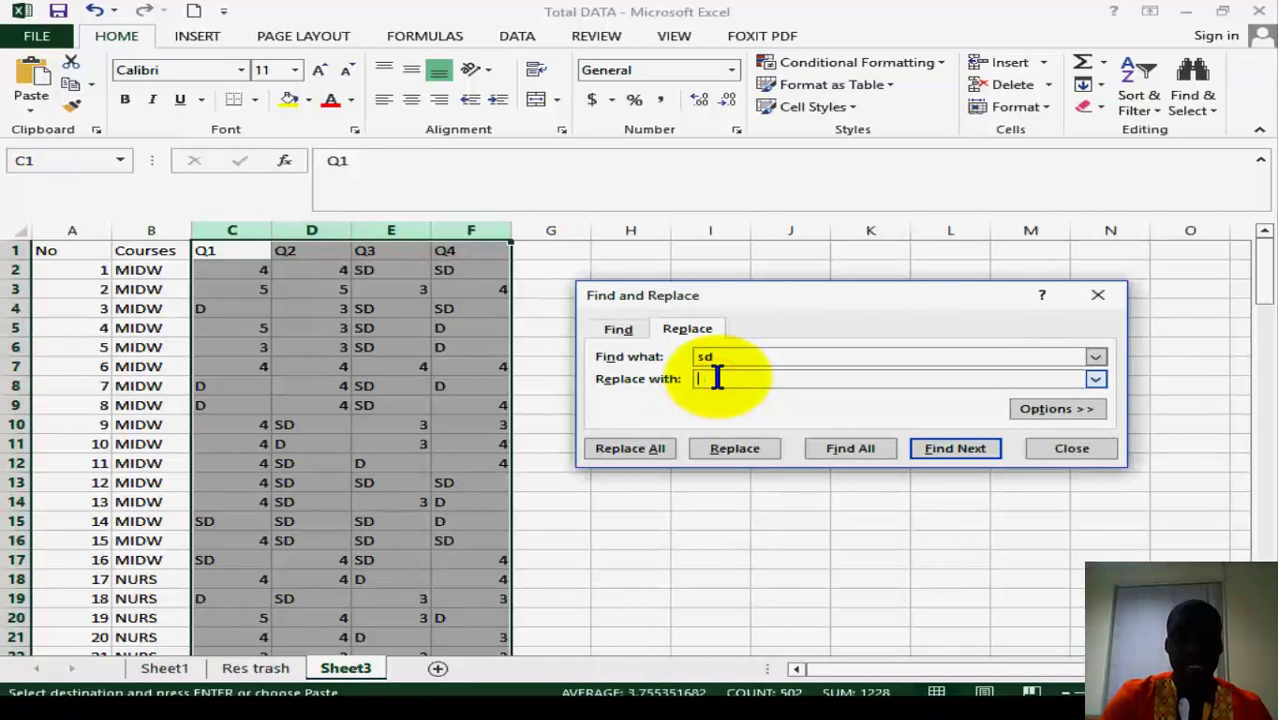
text(1)
click(648, 452)
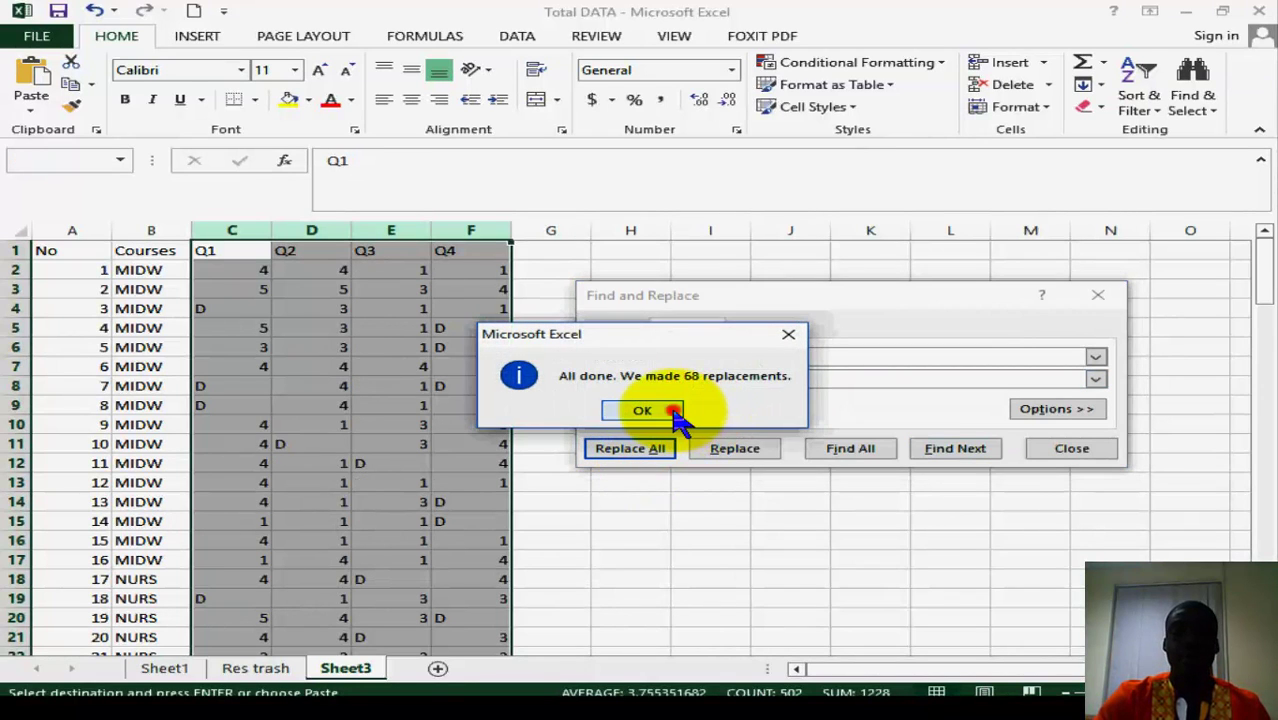
click(673, 408)
Step: Replace every "d" with 2 in the Q1 to Q4 columns
click(710, 357)
double_click(706, 357)
text(d)
double_click(708, 376)
text(2)
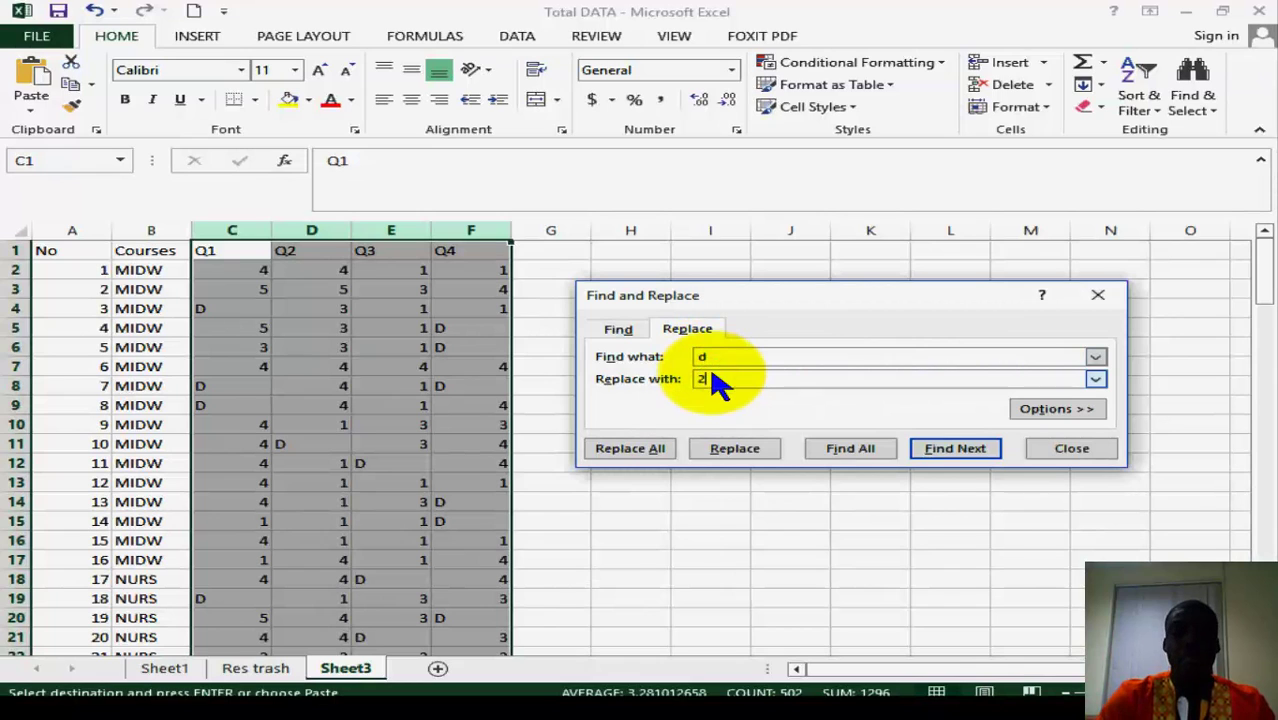
click(655, 449)
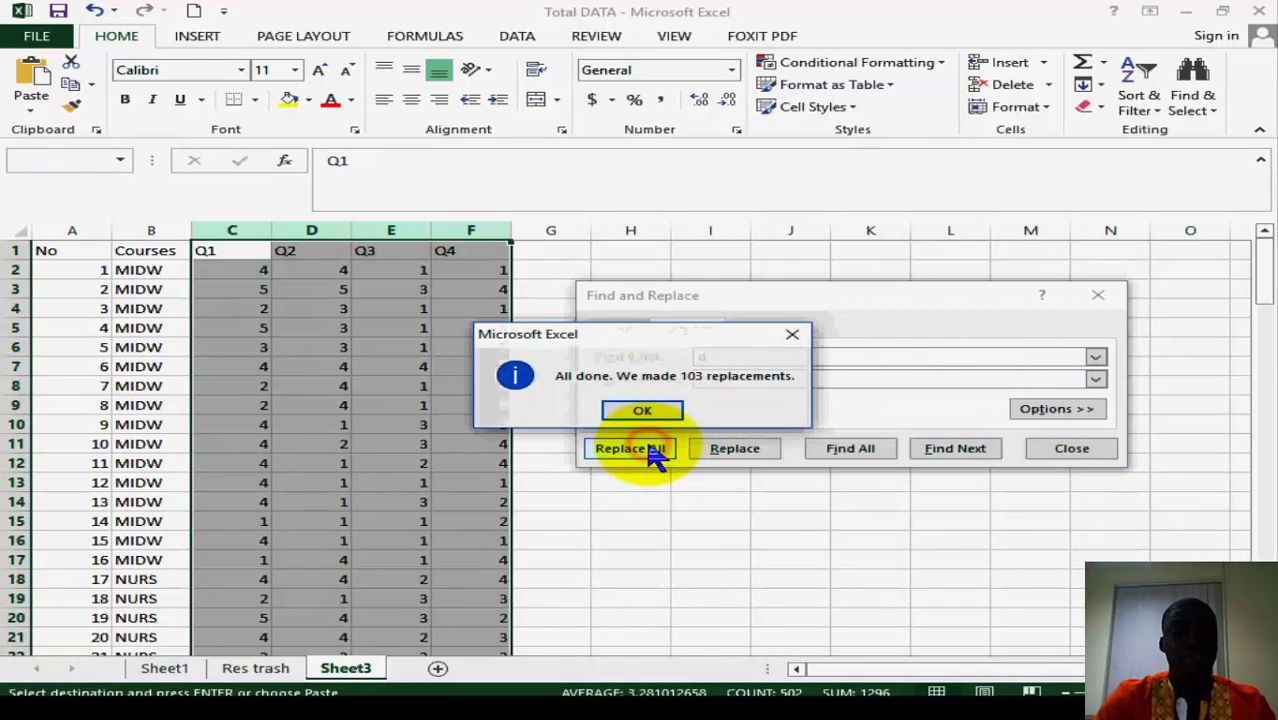
click(645, 415)
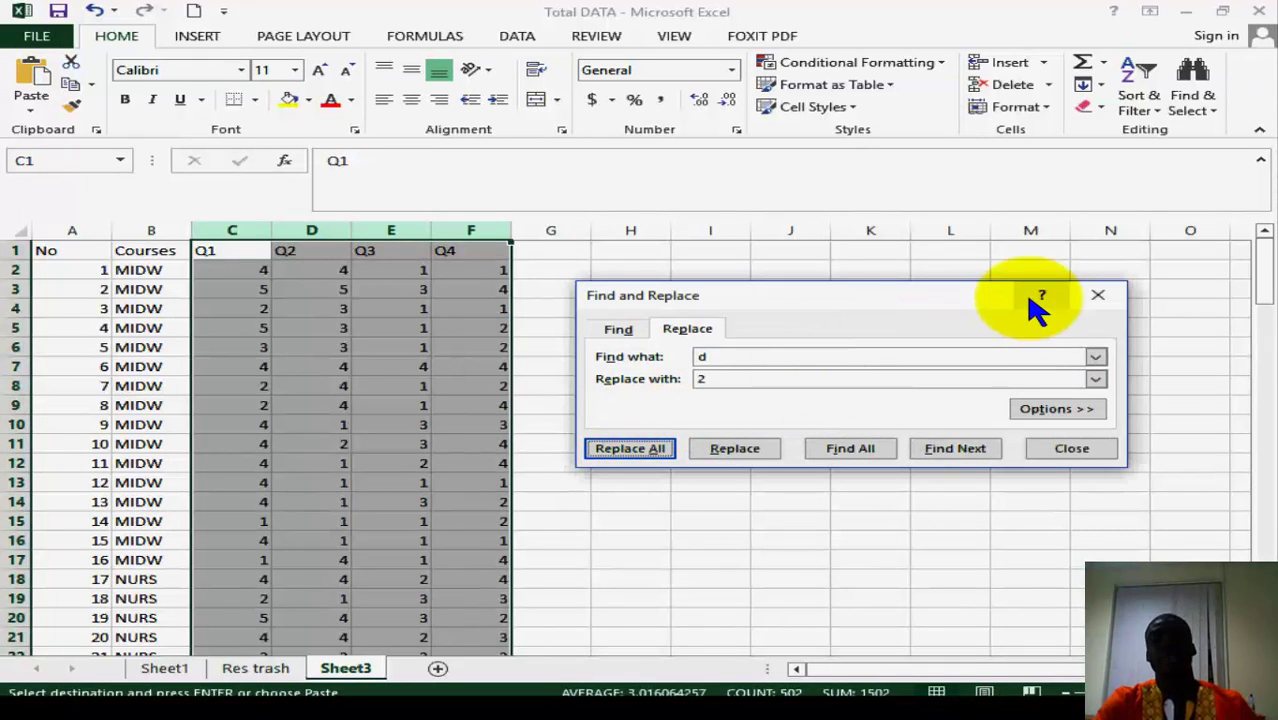
Step: Close Find and Replace and check the recoded Q1 to Q4 answers through the whole sheet
click(1066, 451)
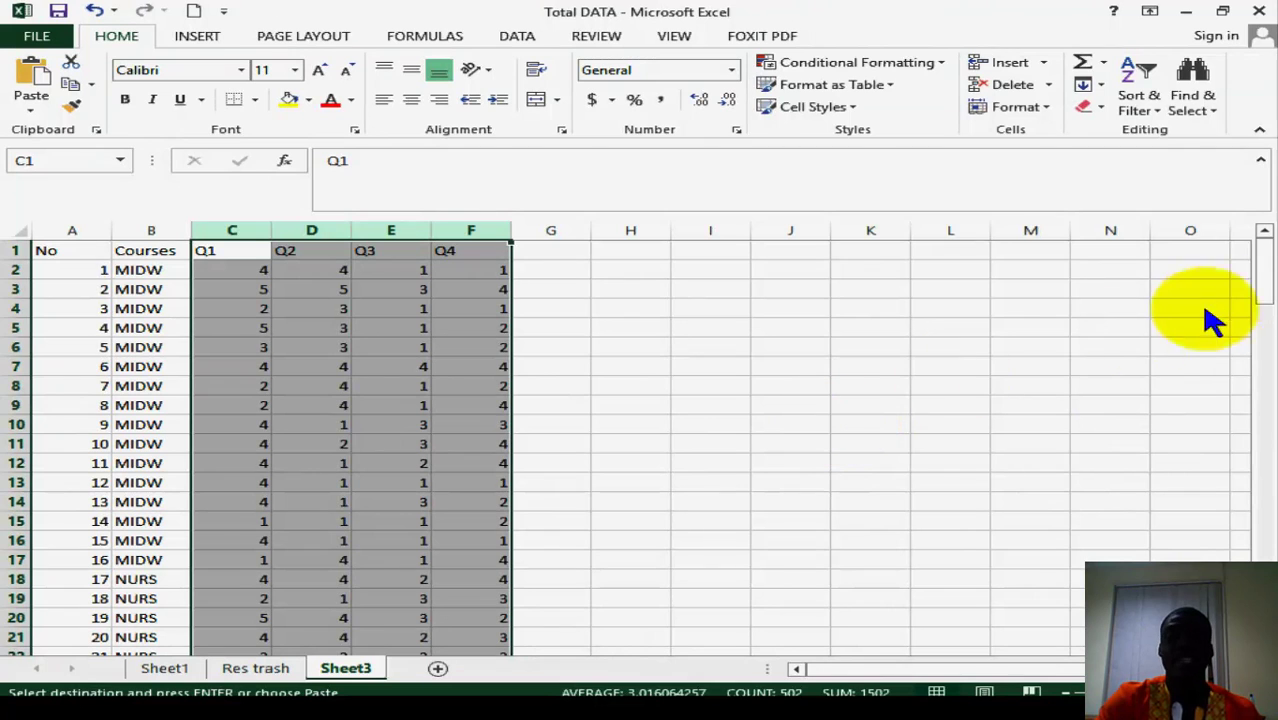
drag(1264, 278, 1262, 575)
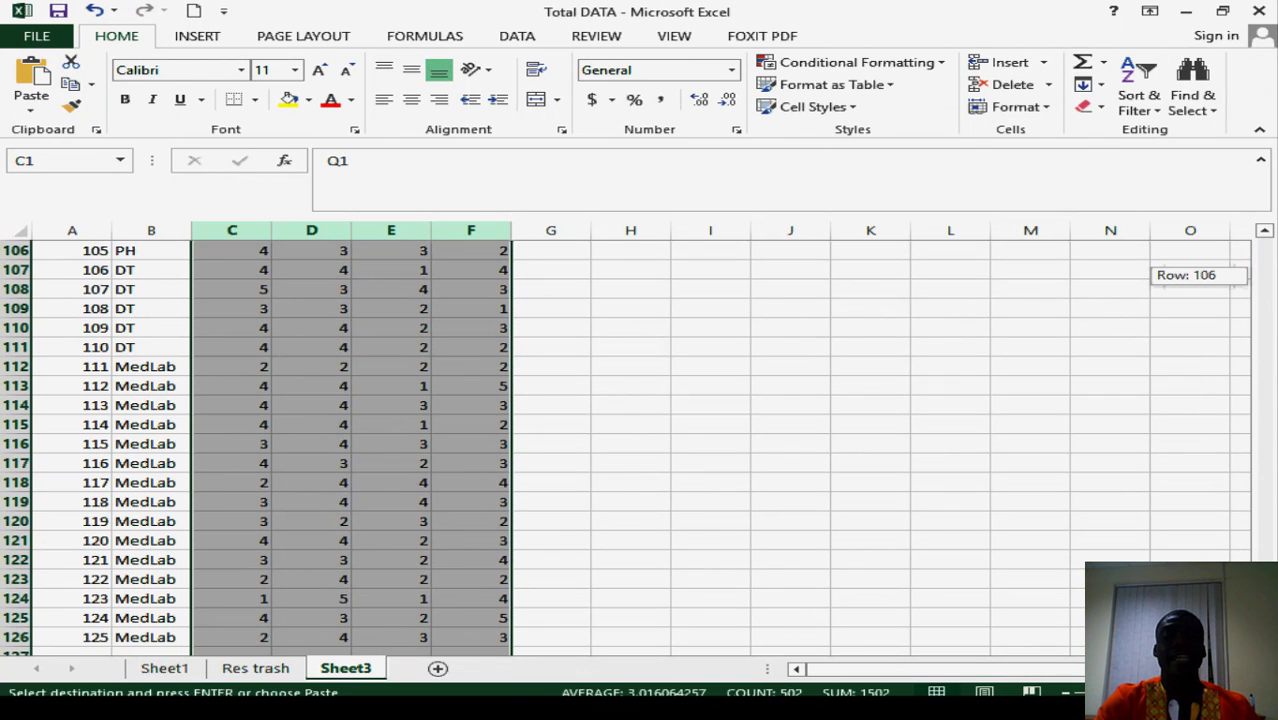
drag(1262, 575, 1267, 156)
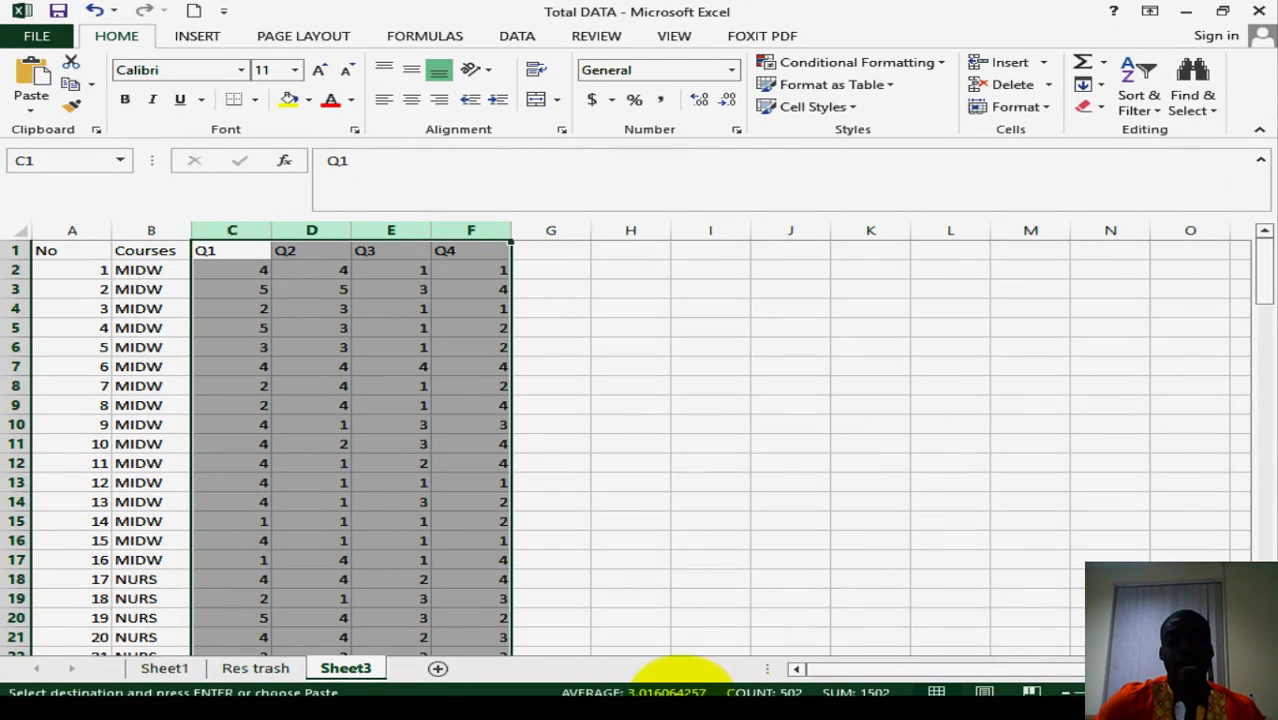
Step: Switch to File Explorer and open the Desktop folder inside RECOVERY JOY on the E: drive
mouse_move(600, 705)
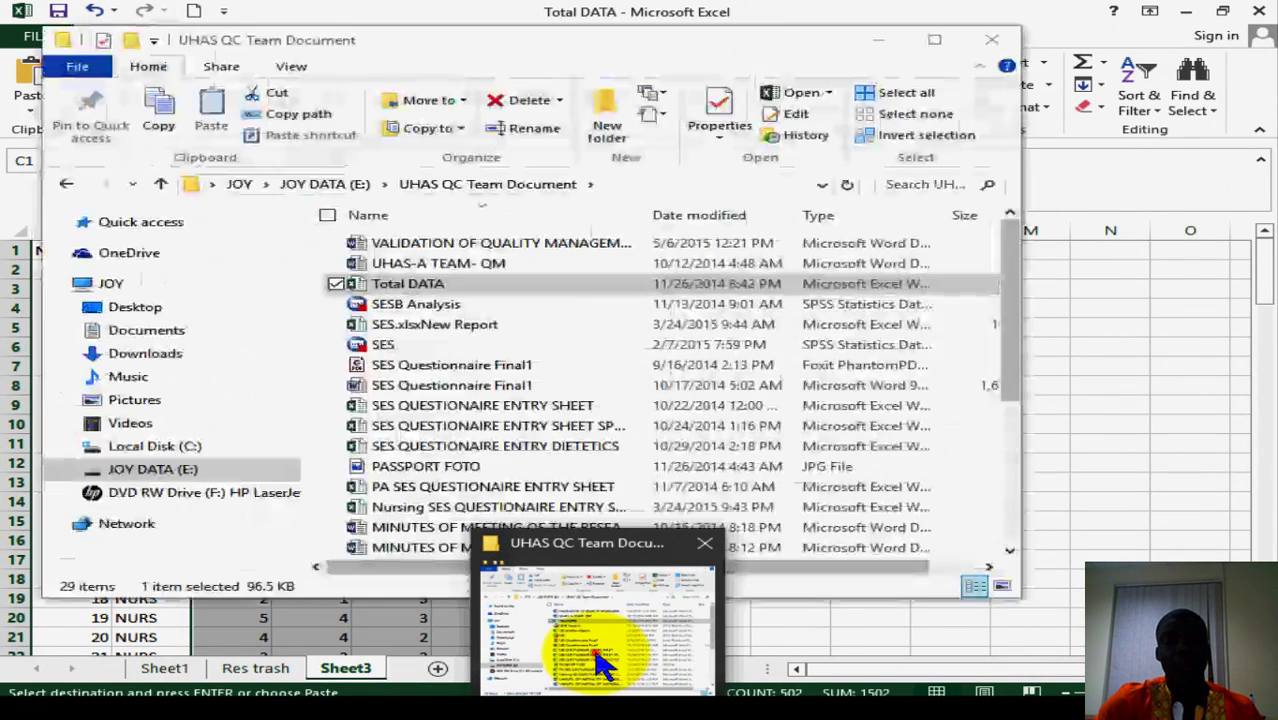
click(585, 645)
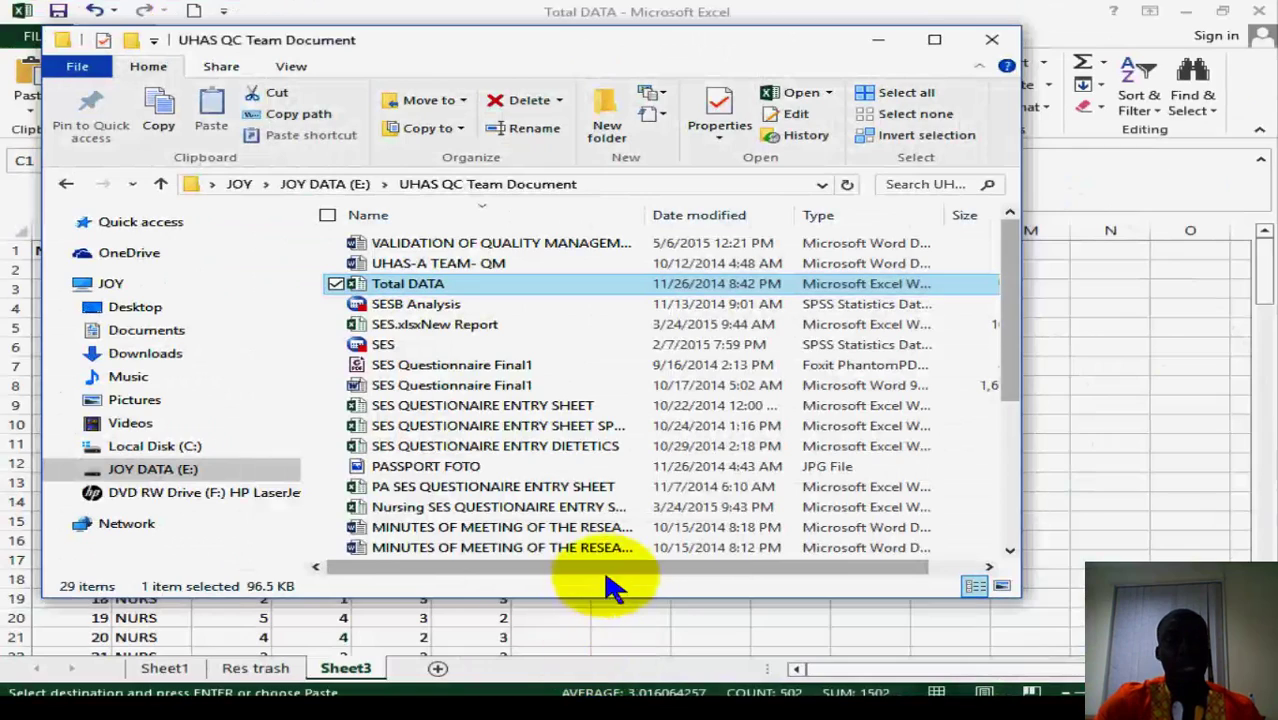
drag(1019, 324, 968, 287)
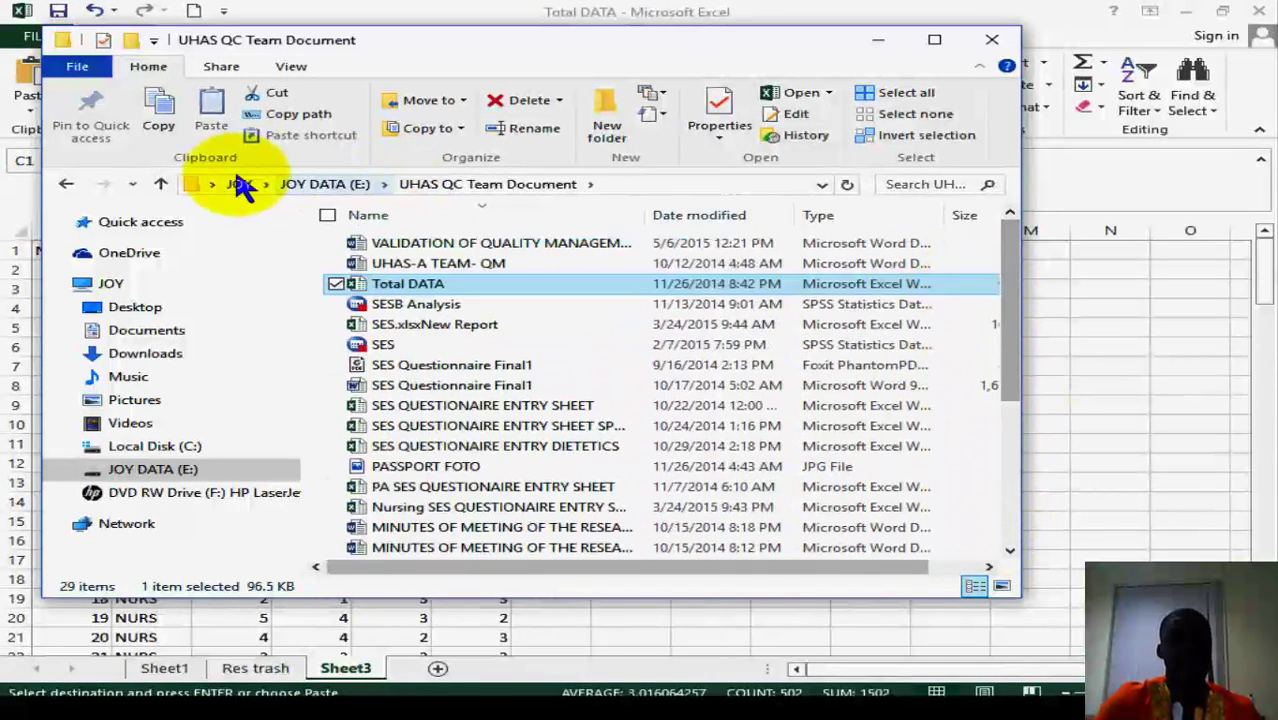
click(164, 187)
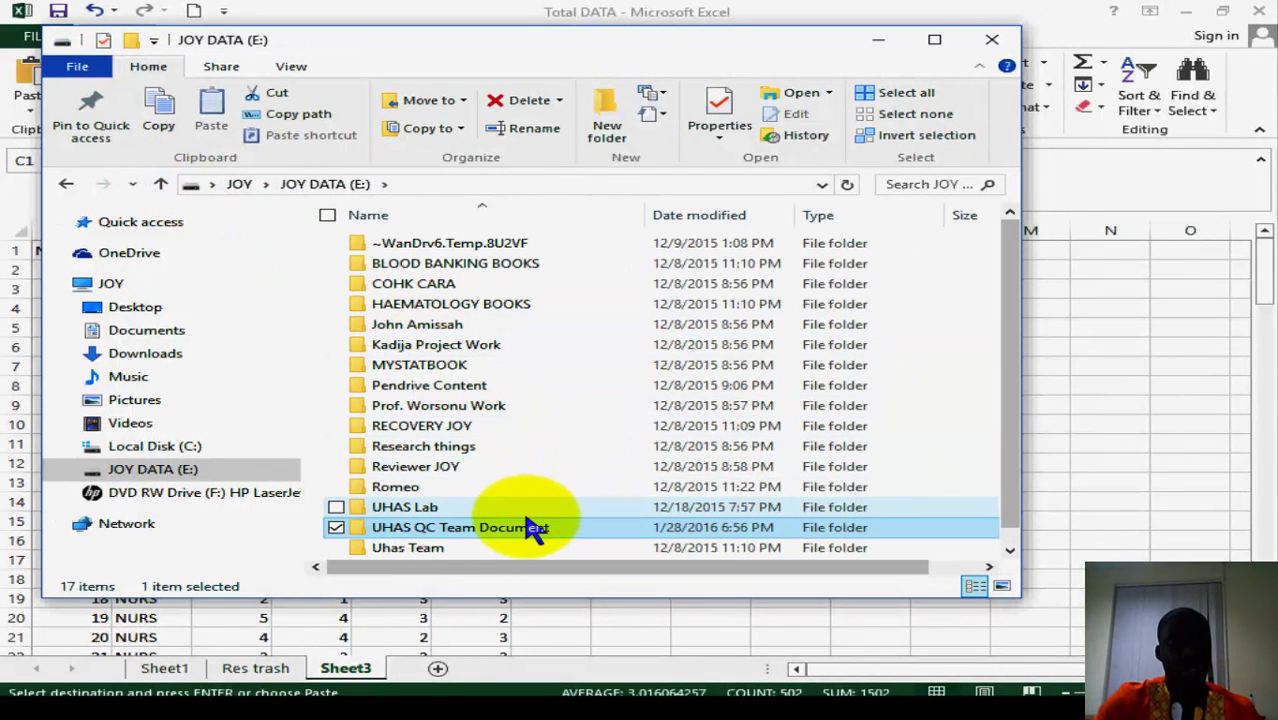
click(505, 428)
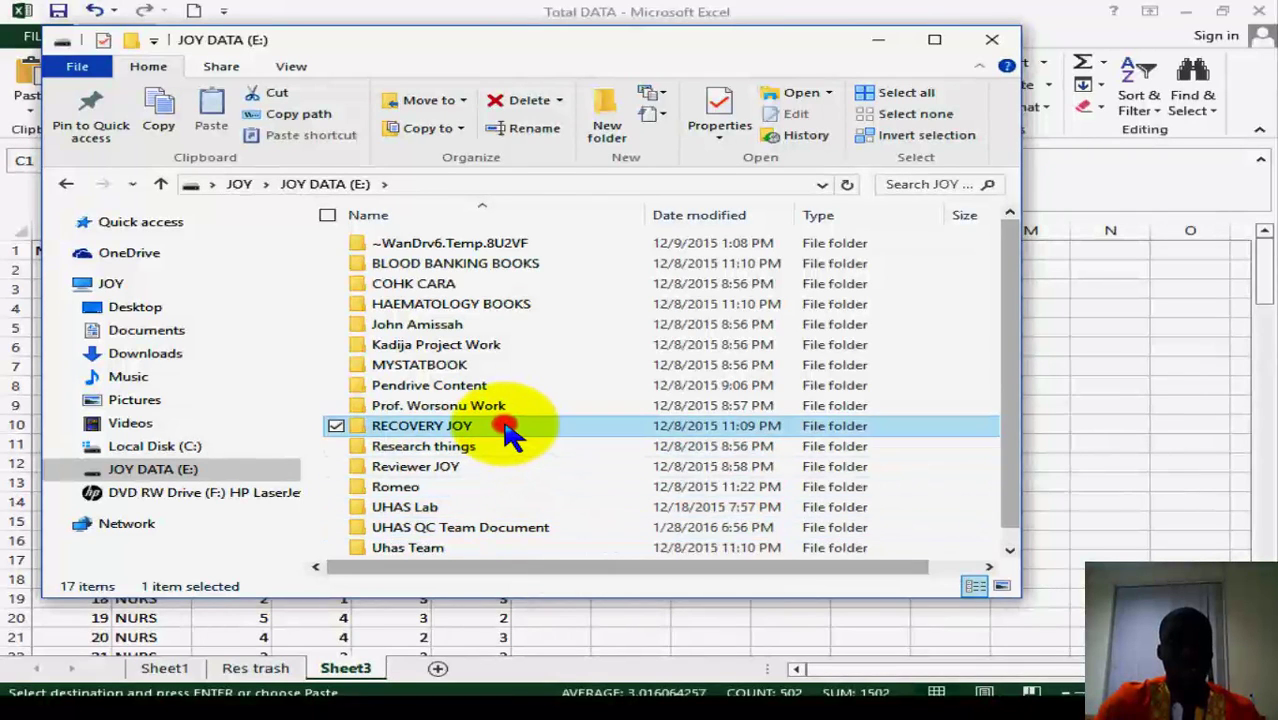
double_click(505, 428)
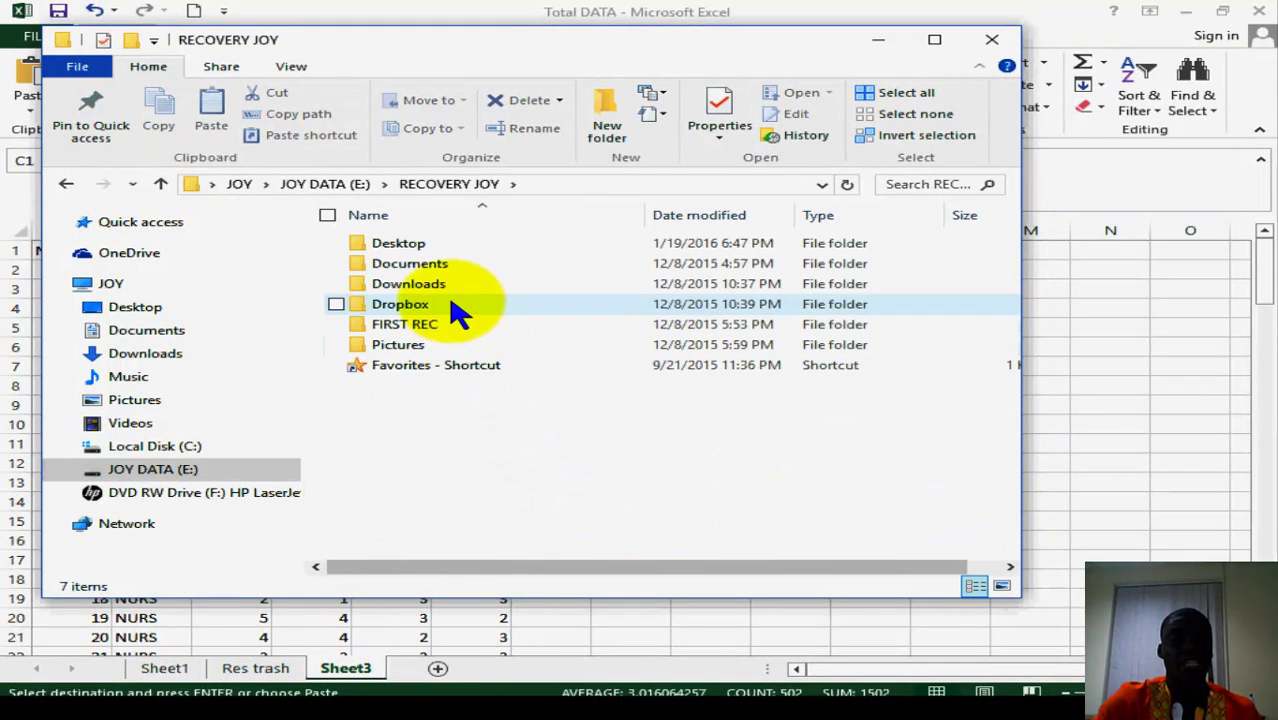
double_click(432, 246)
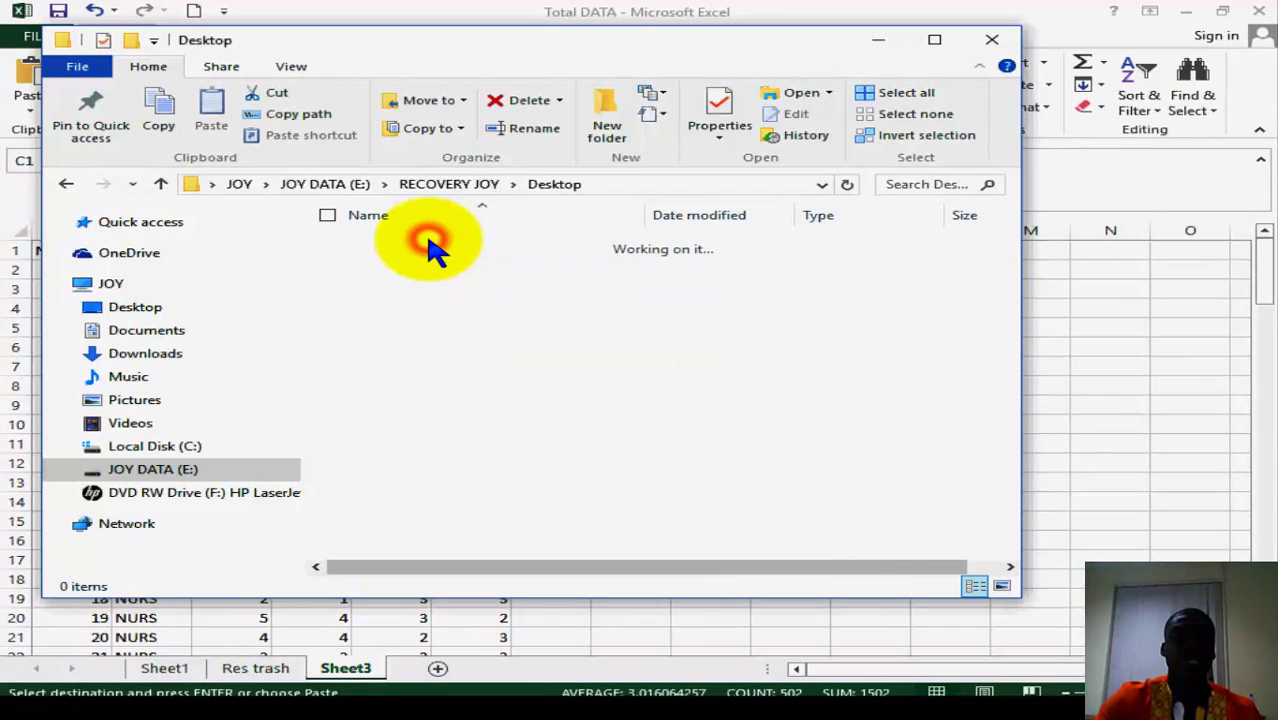
Step: Open the UHAS folder and move the folder listed directly below Anqest into the SCB folder
click(440, 305)
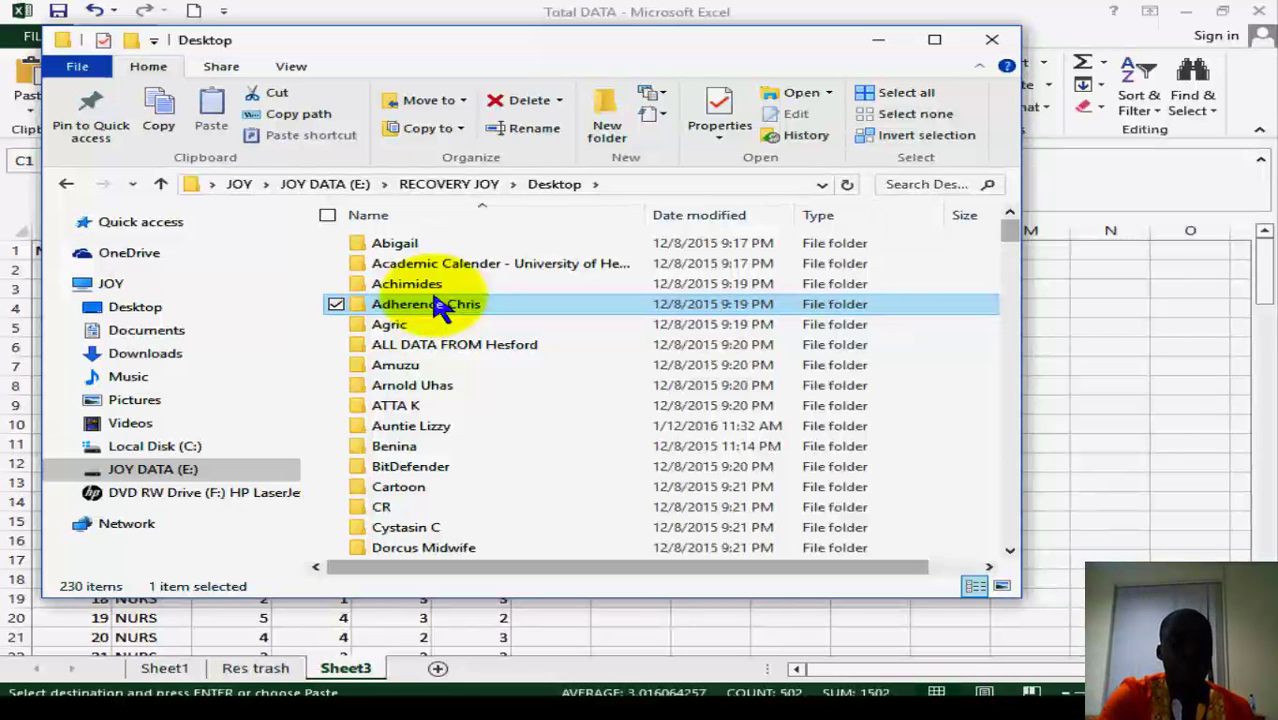
key(u)
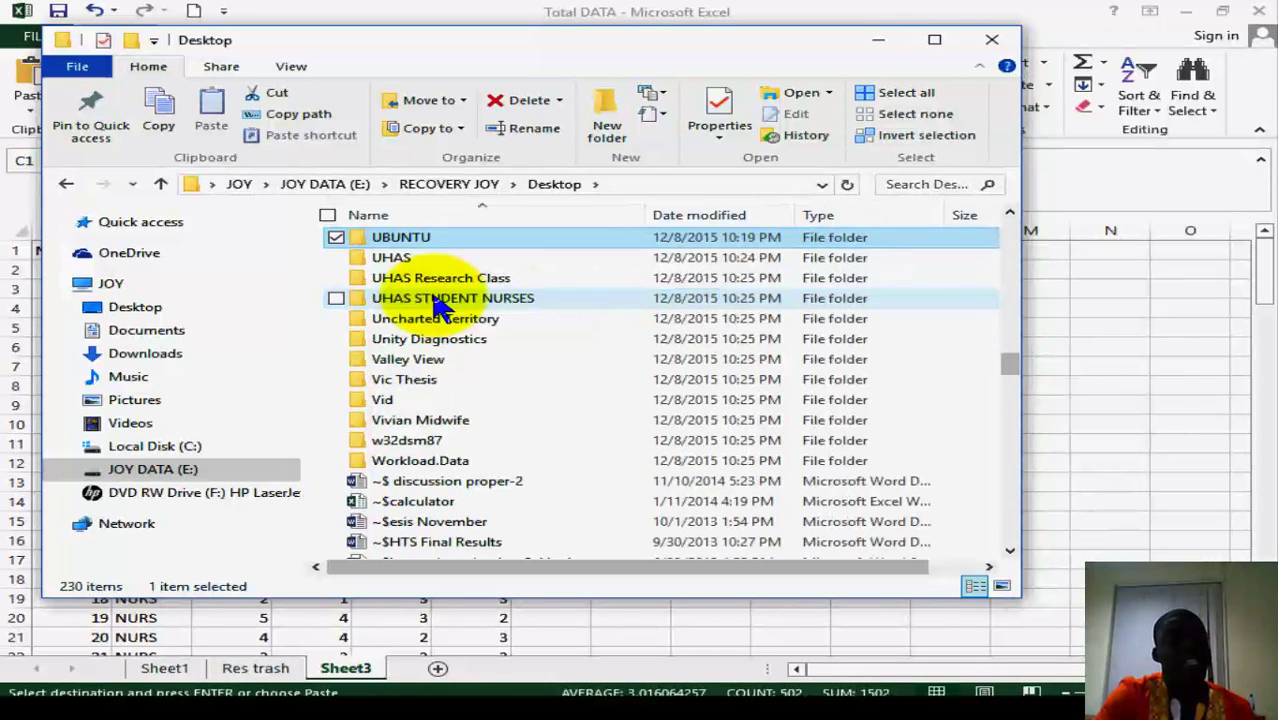
double_click(436, 261)
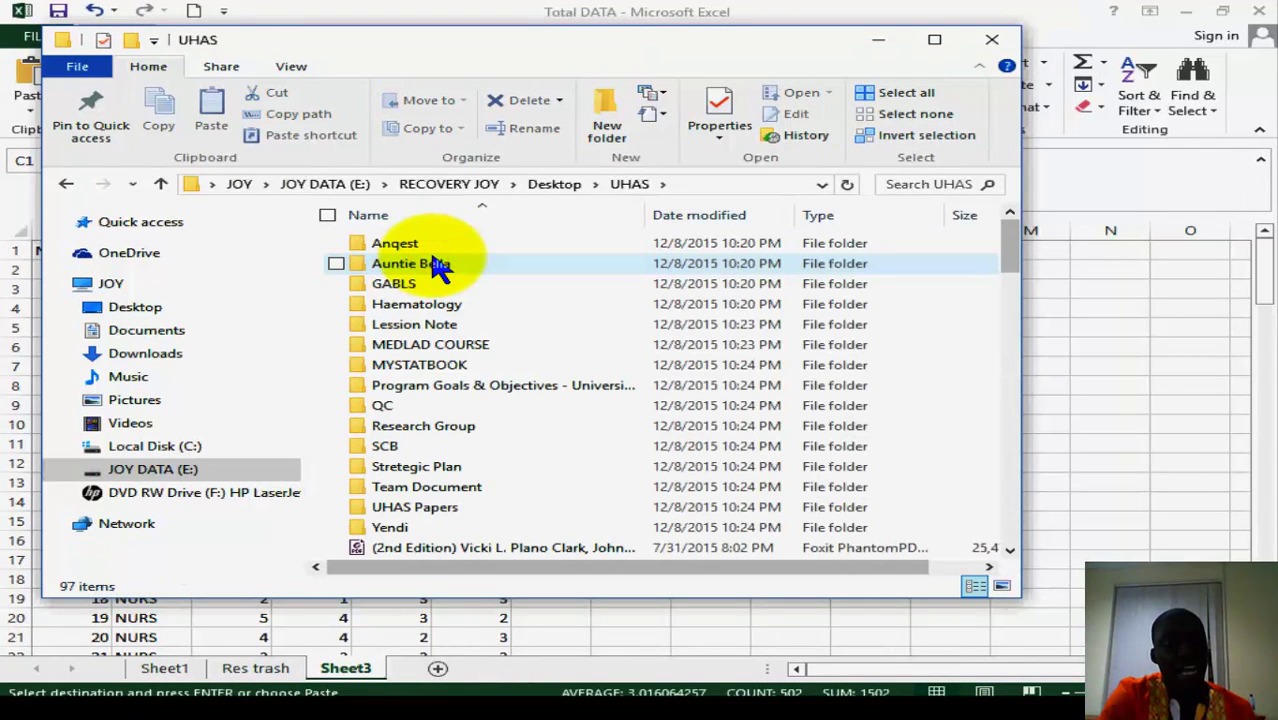
click(437, 265)
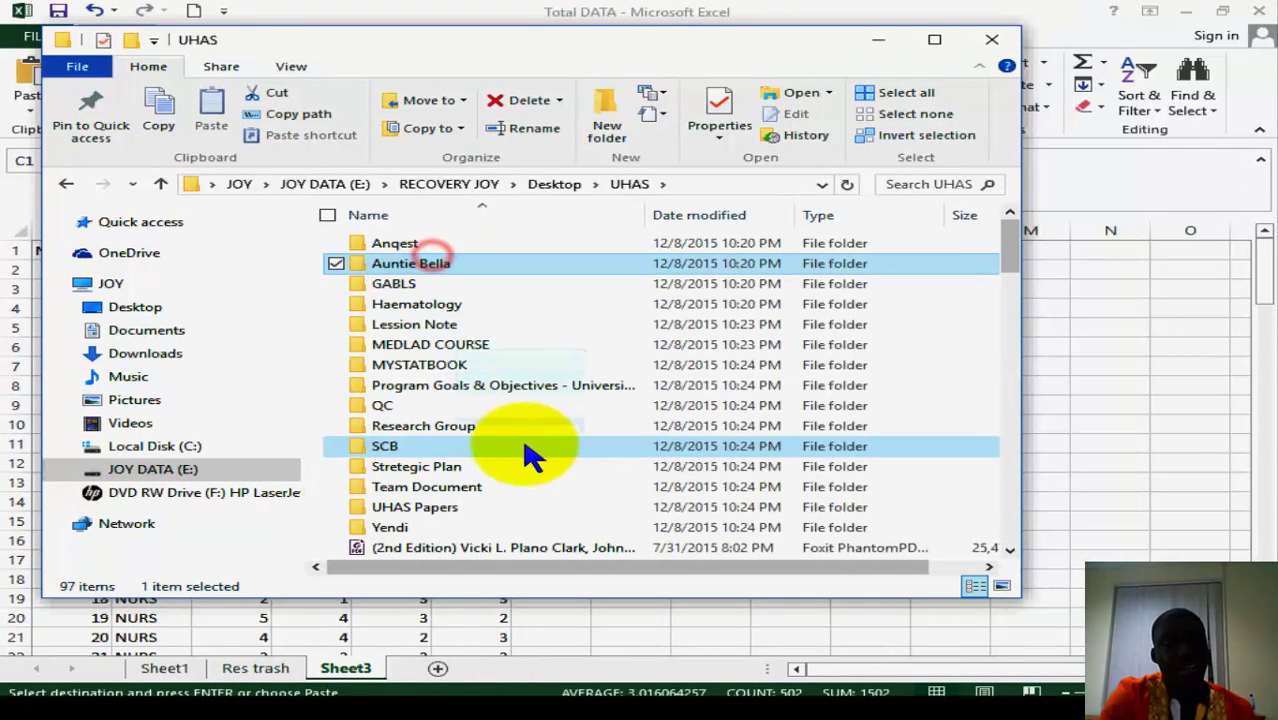
drag(530, 455, 528, 448)
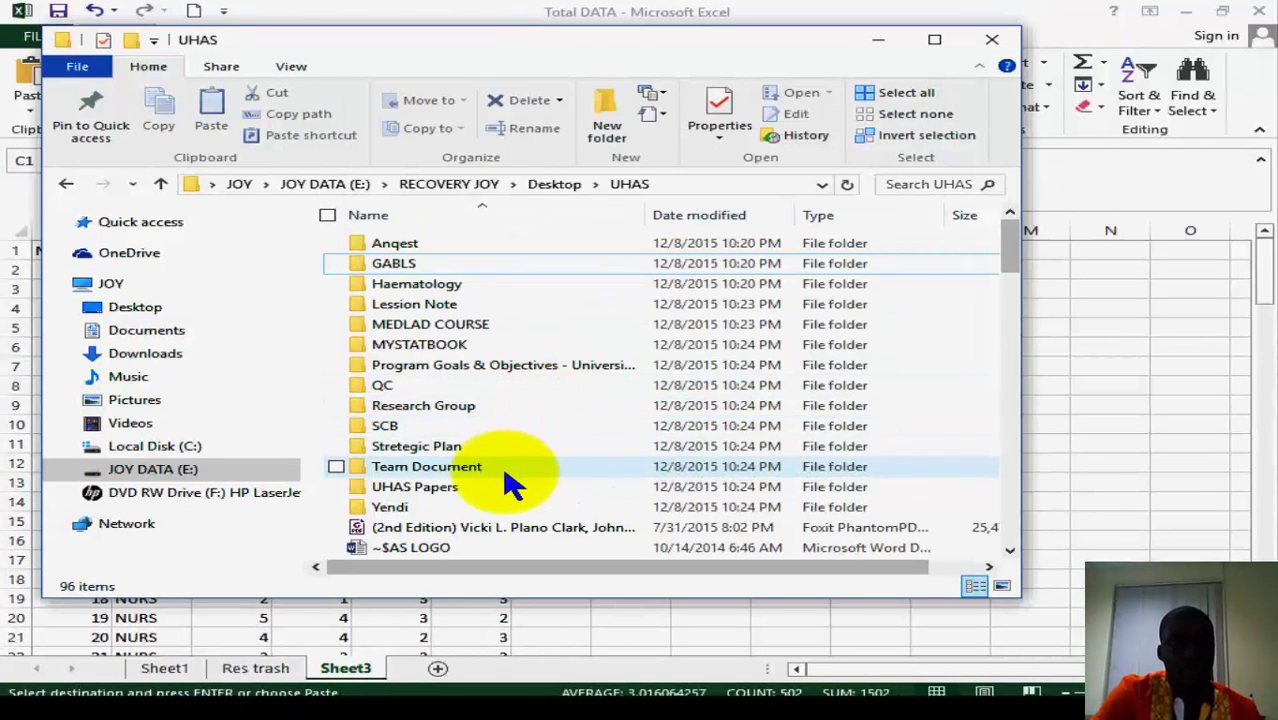
Step: Look through the UHAS Papers and Team Document folders for published papers, returning to the UHAS folder
double_click(415, 487)
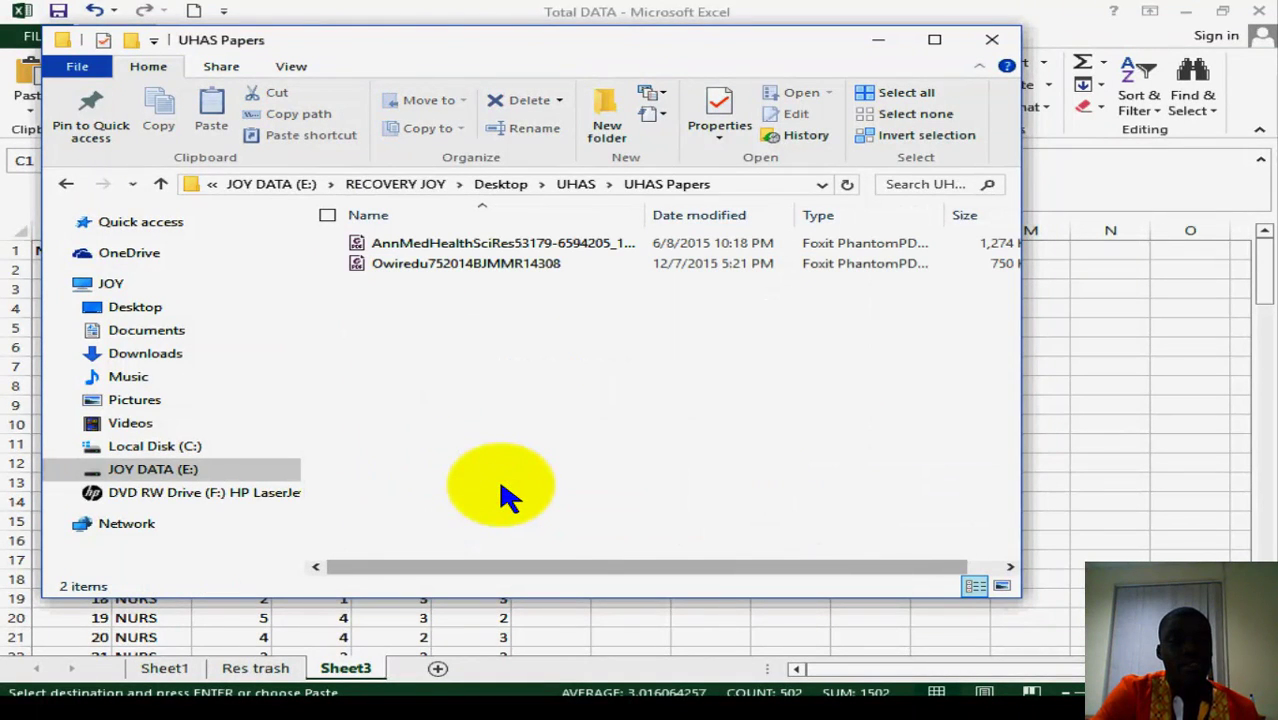
click(160, 185)
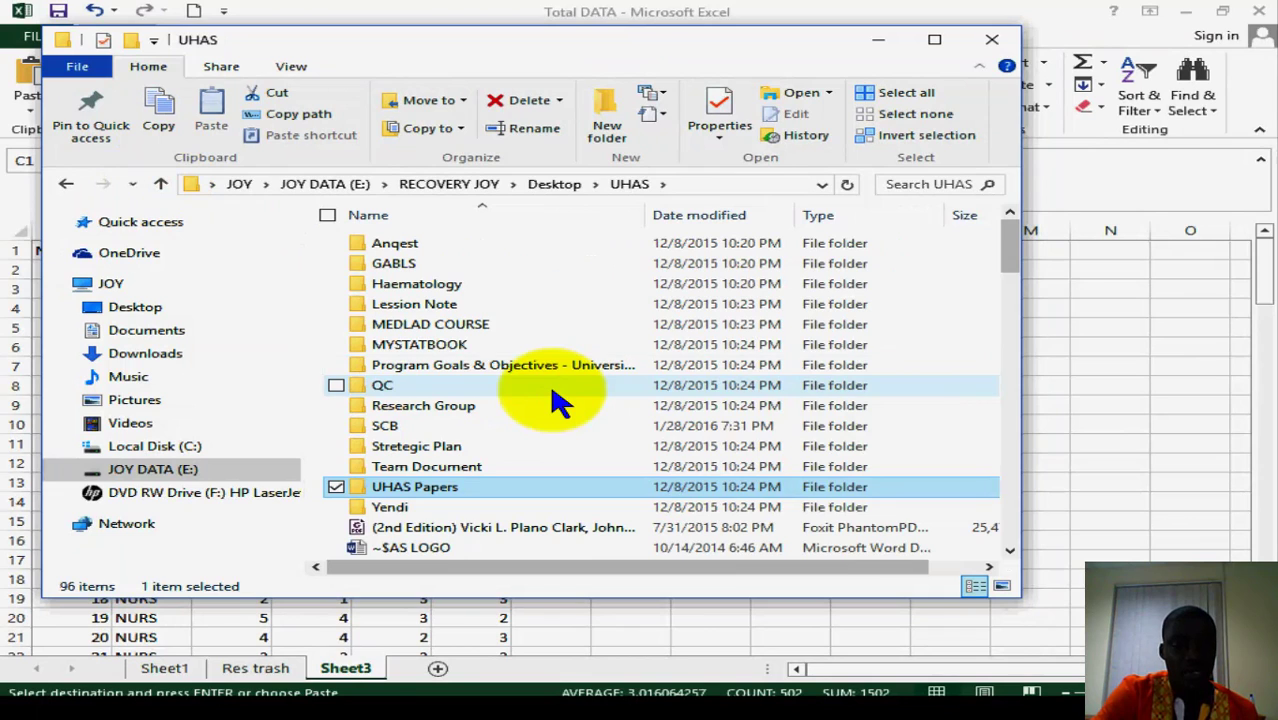
double_click(541, 467)
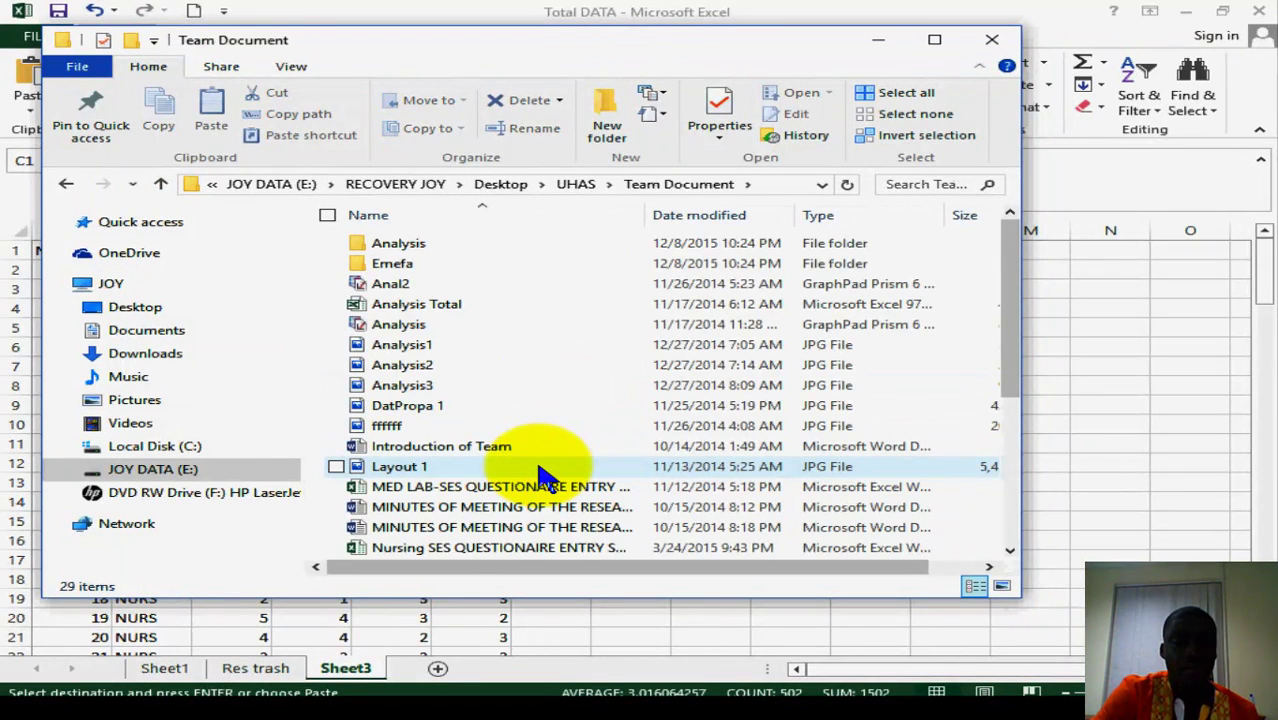
drag(1016, 328, 1012, 262)
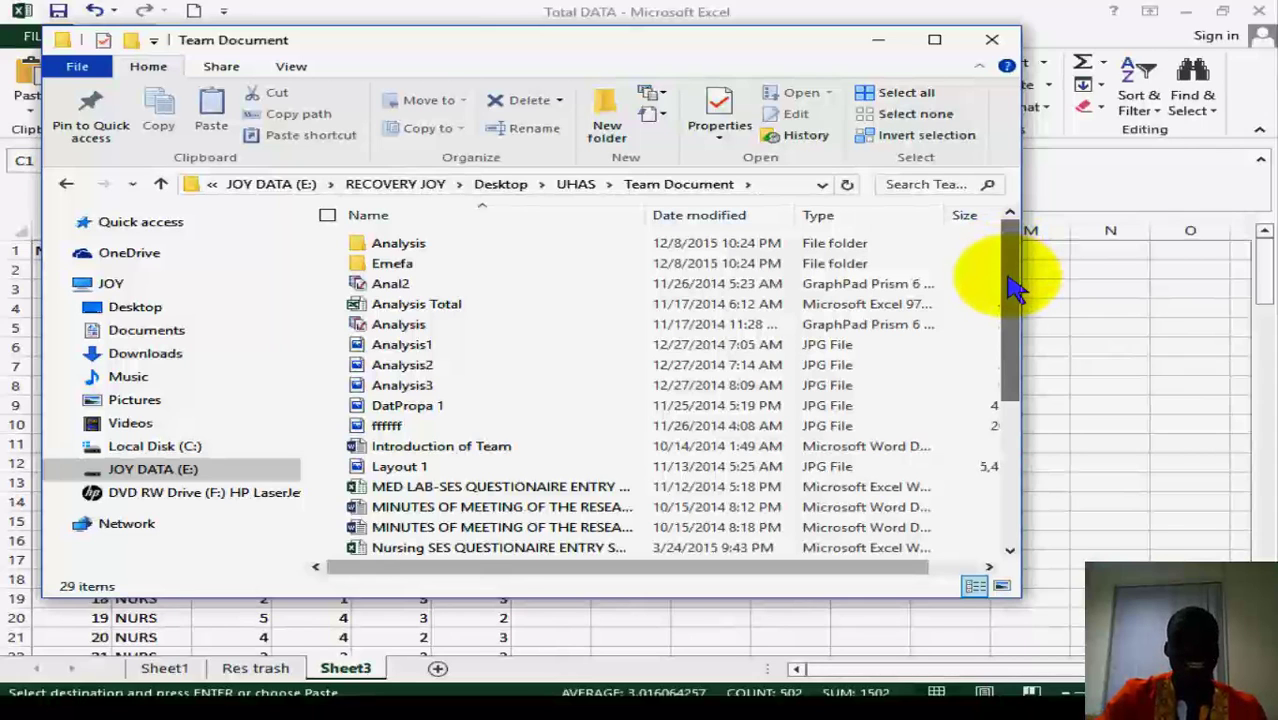
click(162, 186)
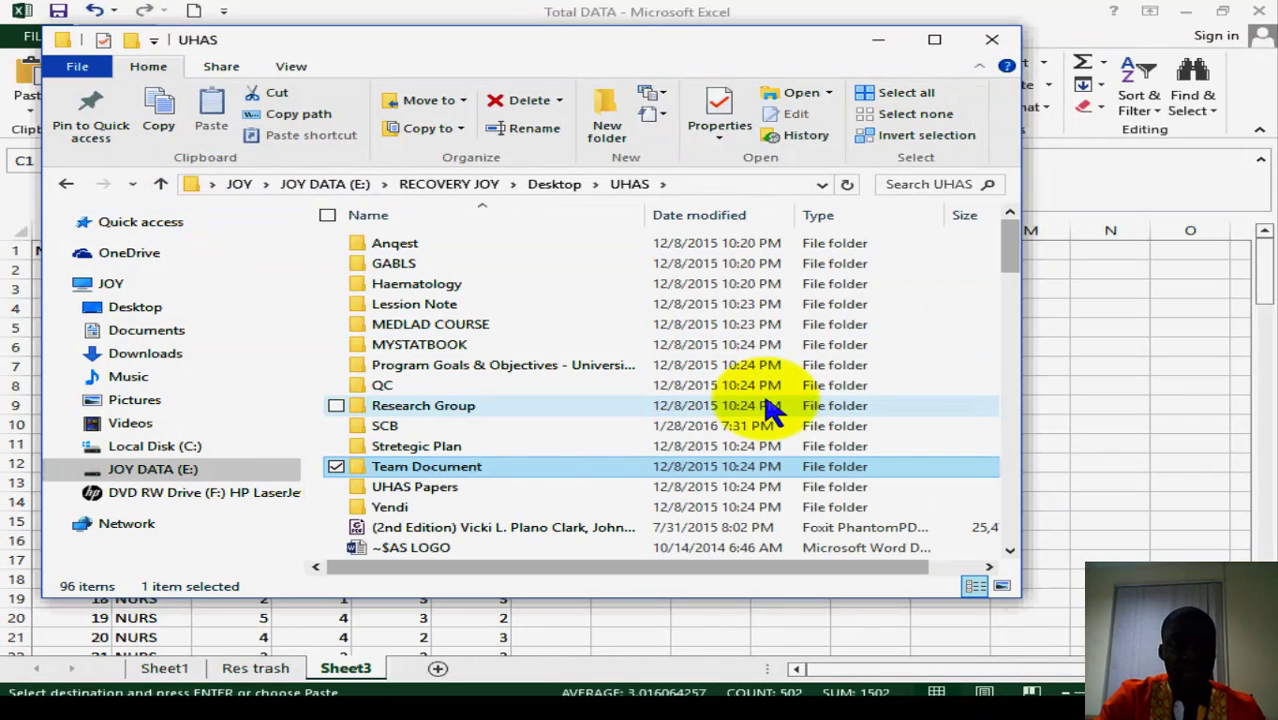
double_click(585, 388)
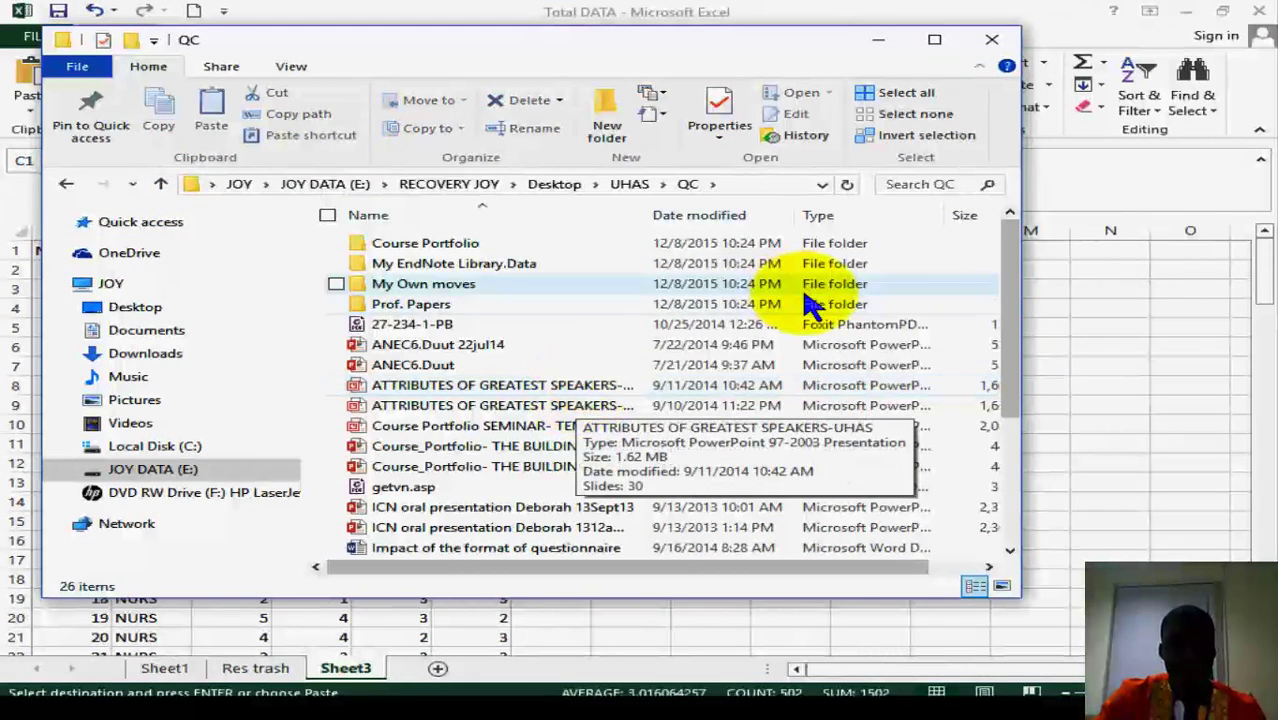
double_click(650, 312)
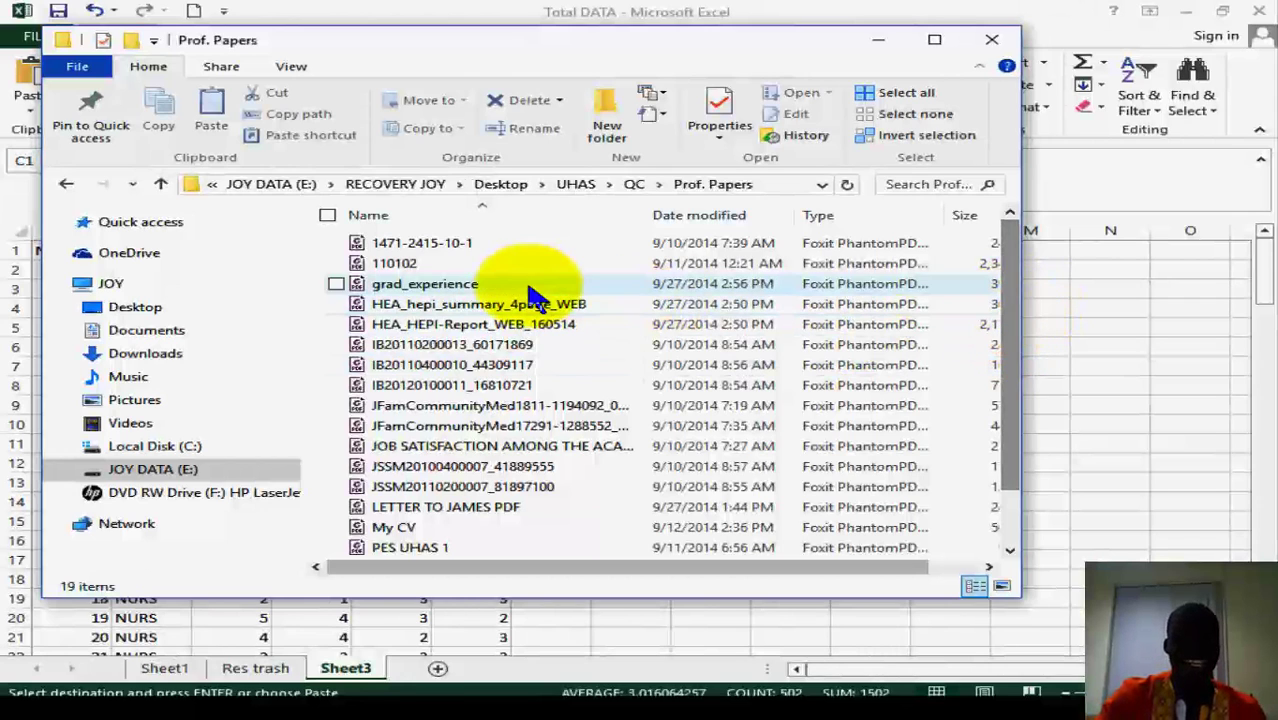
click(474, 245)
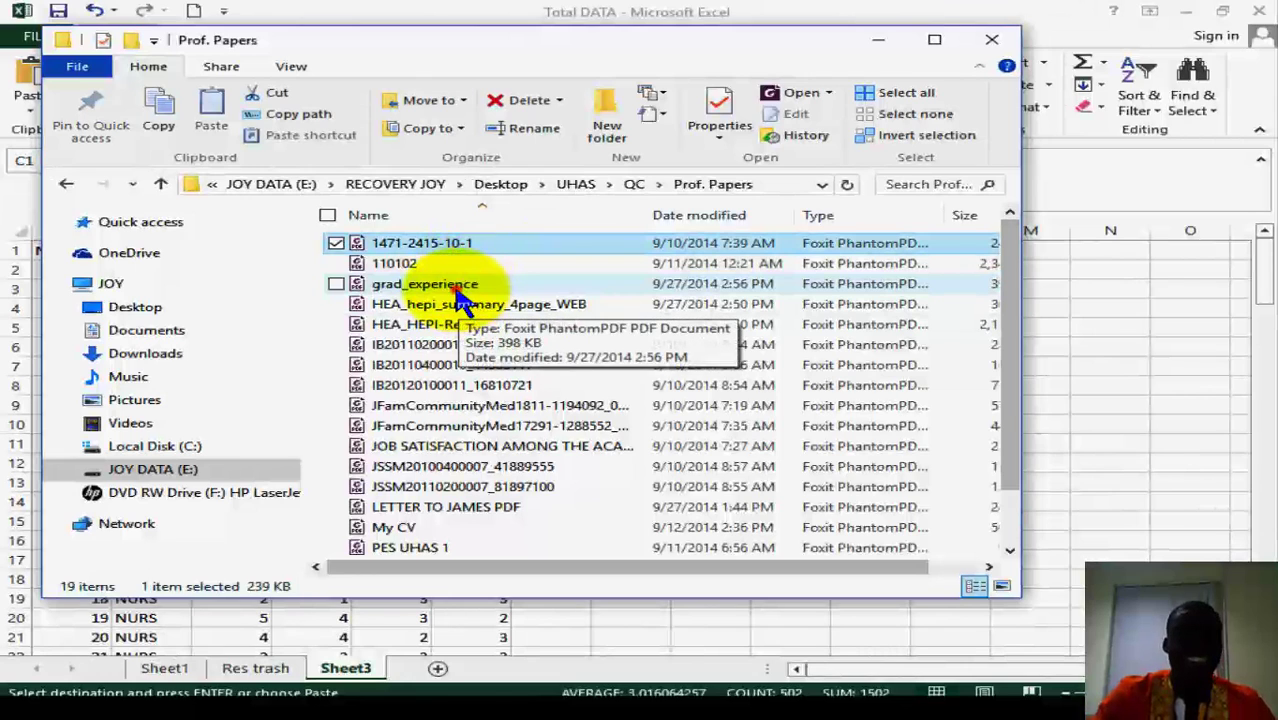
shift+click(456, 292)
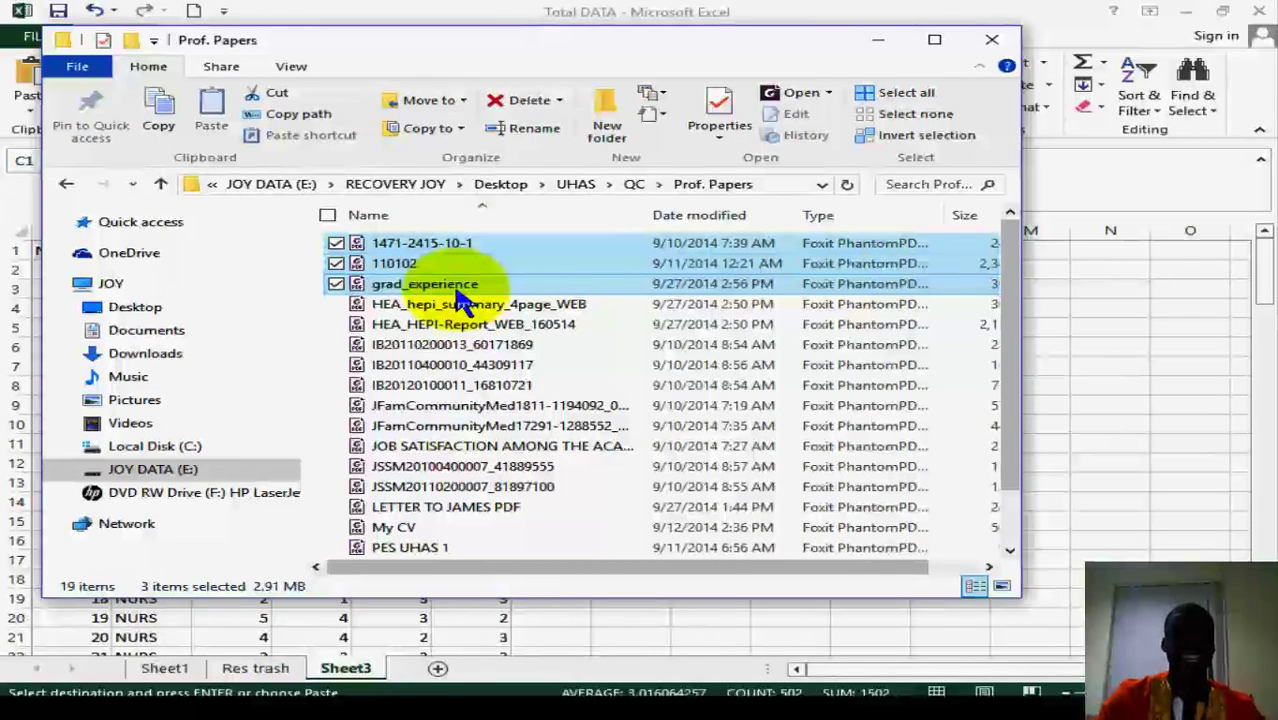
click(762, 93)
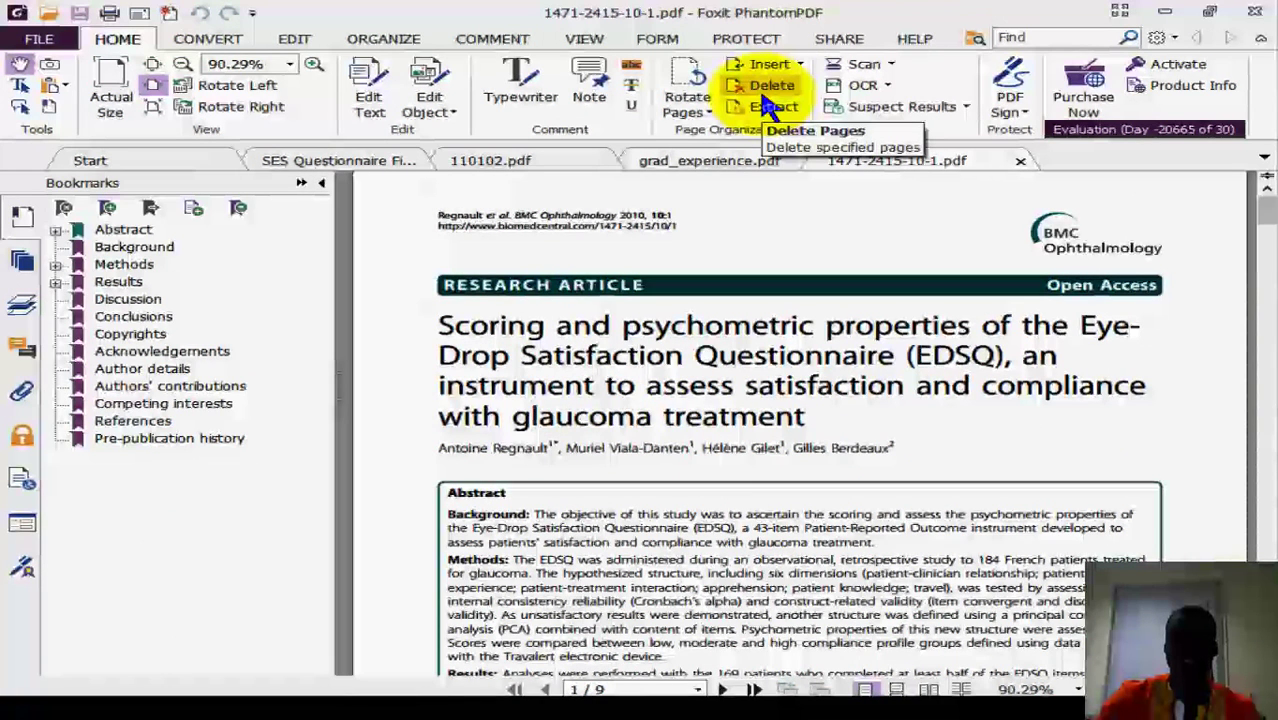
Step: Examine the 110102.pdf thesis from its title page to around page 23, and minimize the PDF viewer
click(490, 162)
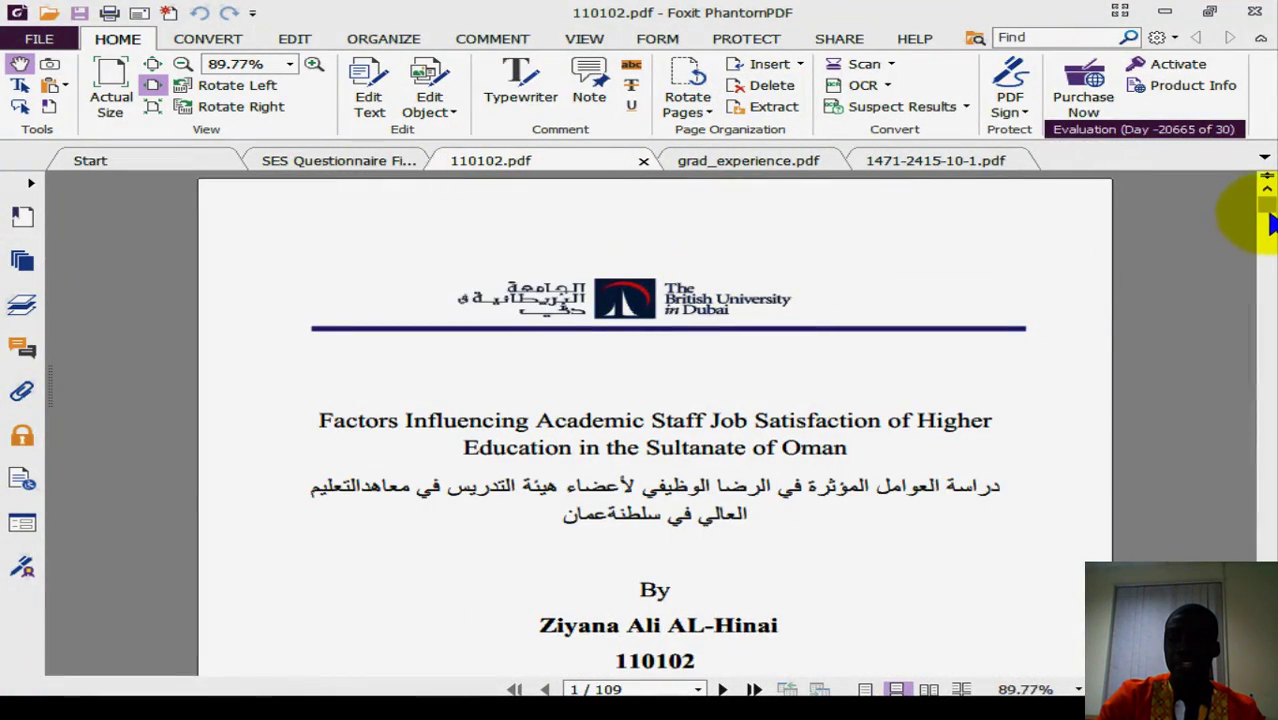
drag(1264, 198, 1266, 298)
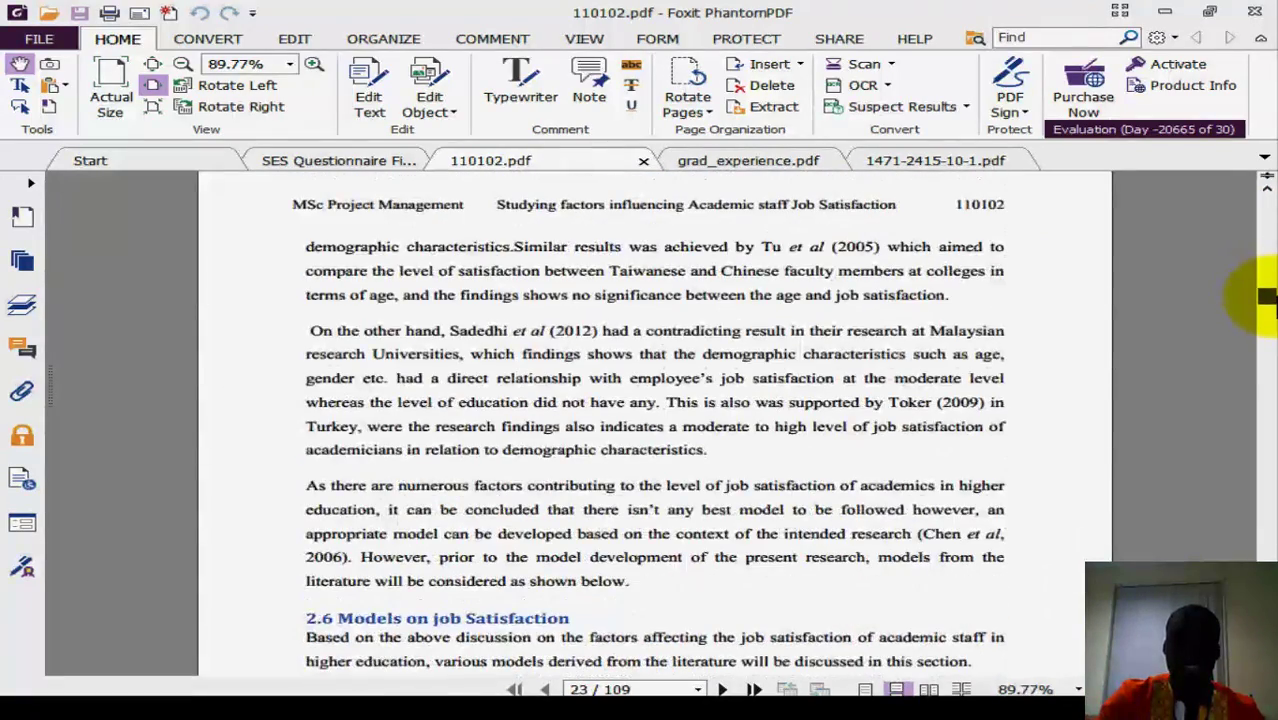
click(1164, 12)
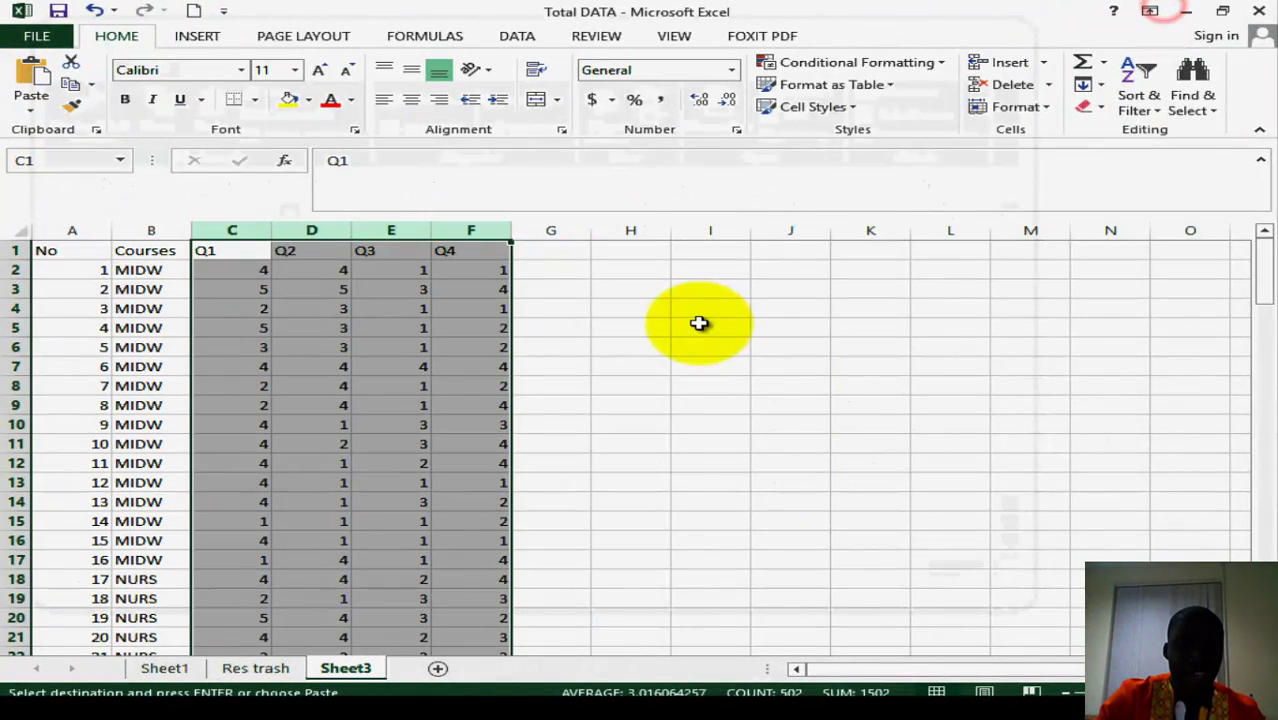
Step: Return to File Explorer and look through the remaining papers in the Prof. Papers folder
click(596, 692)
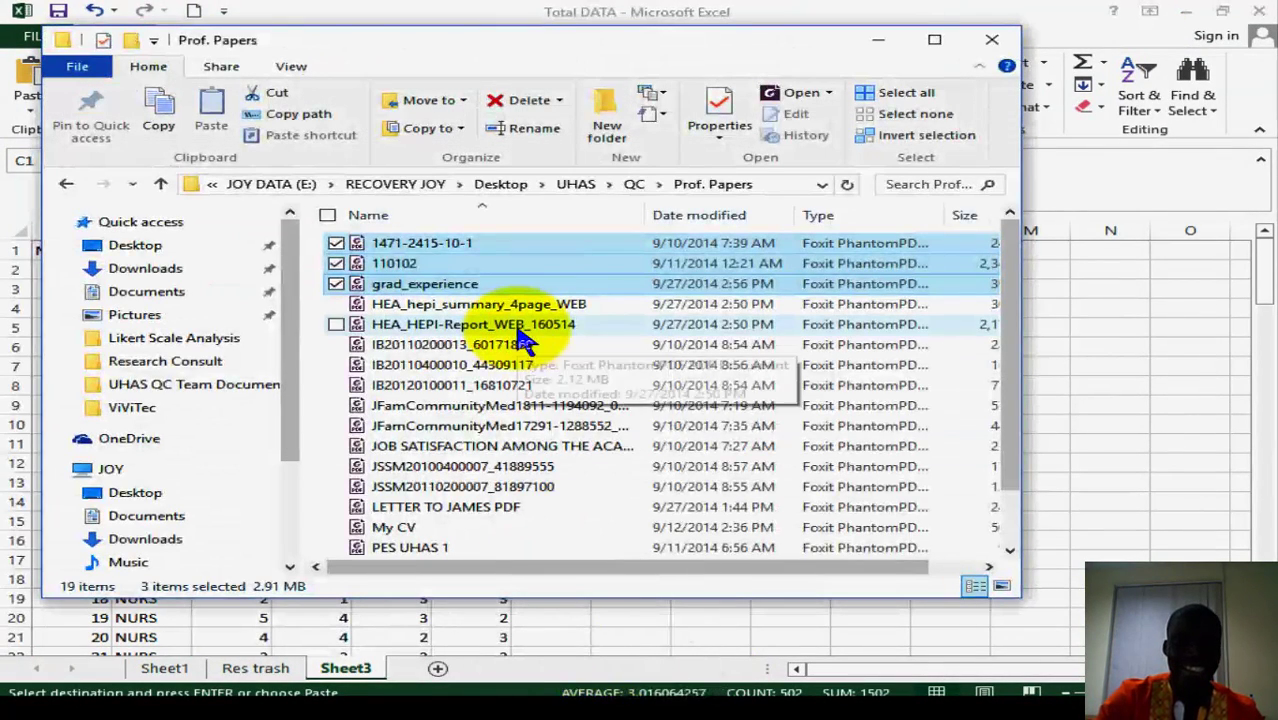
click(490, 350)
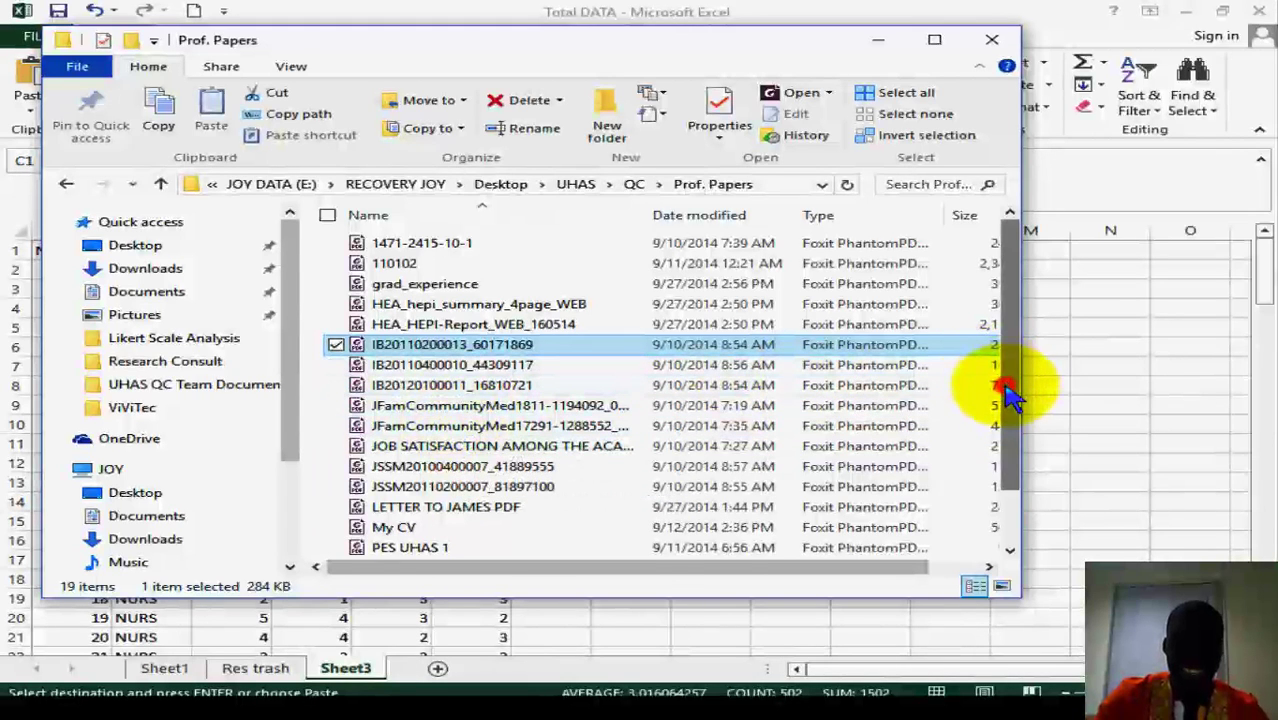
drag(1008, 395, 1004, 443)
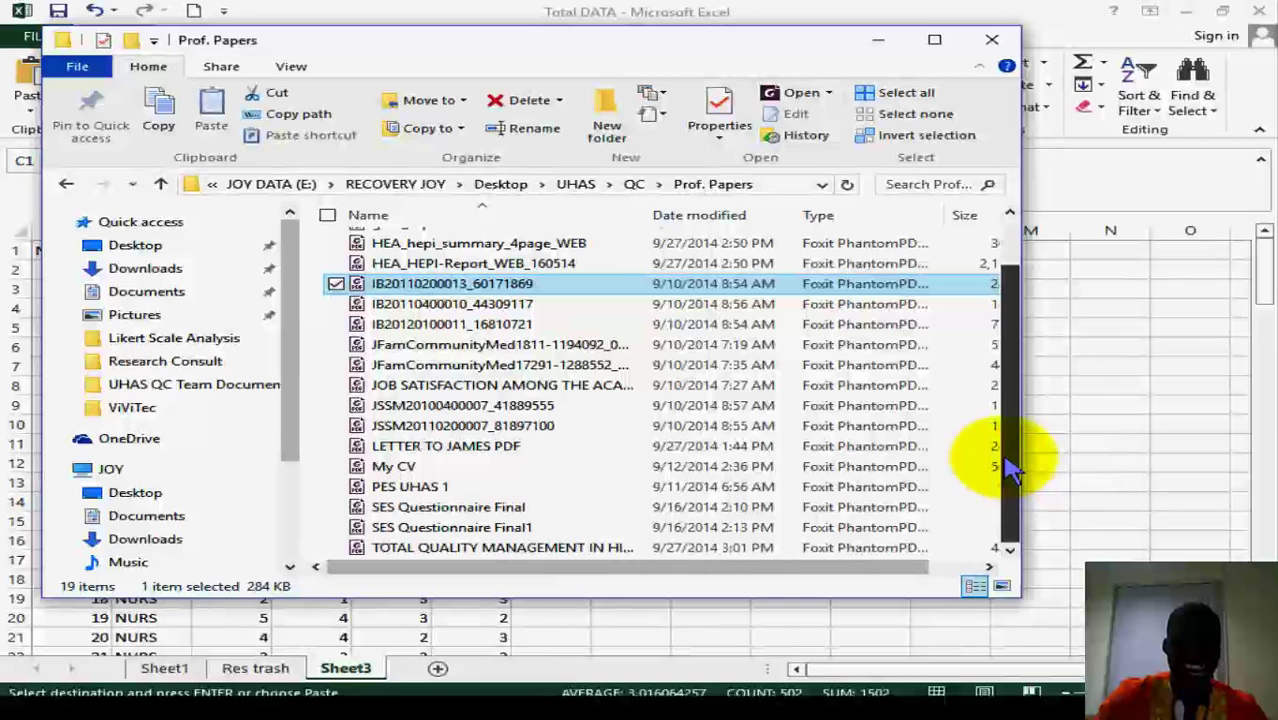
drag(1010, 470, 1010, 305)
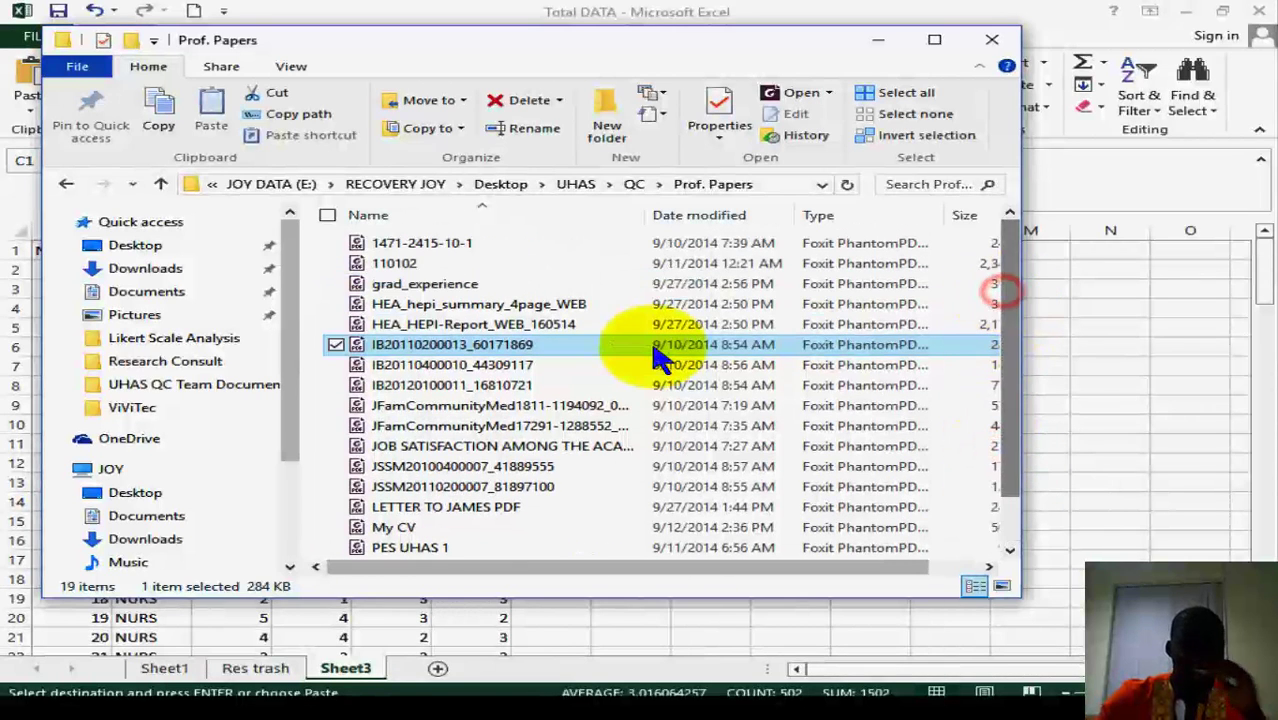
Step: Open the three s12936-015 PDFs together from the Research Consult folder
click(238, 364)
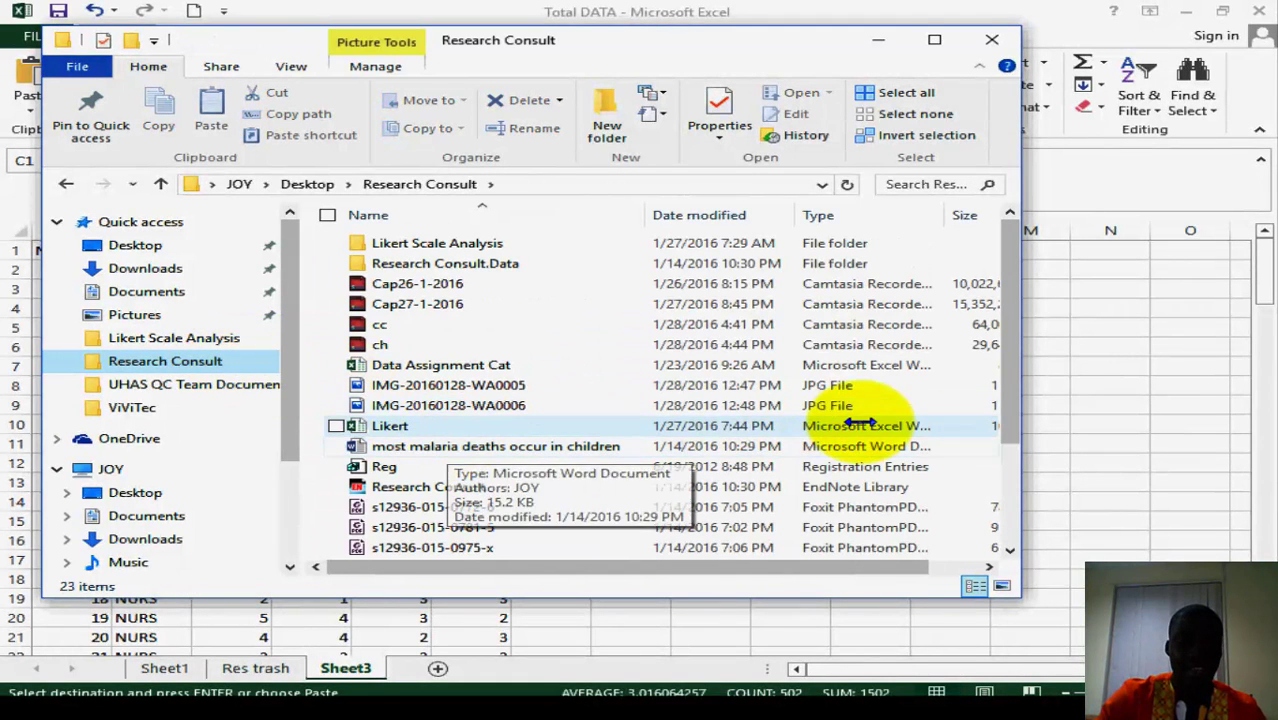
drag(1027, 371, 1028, 490)
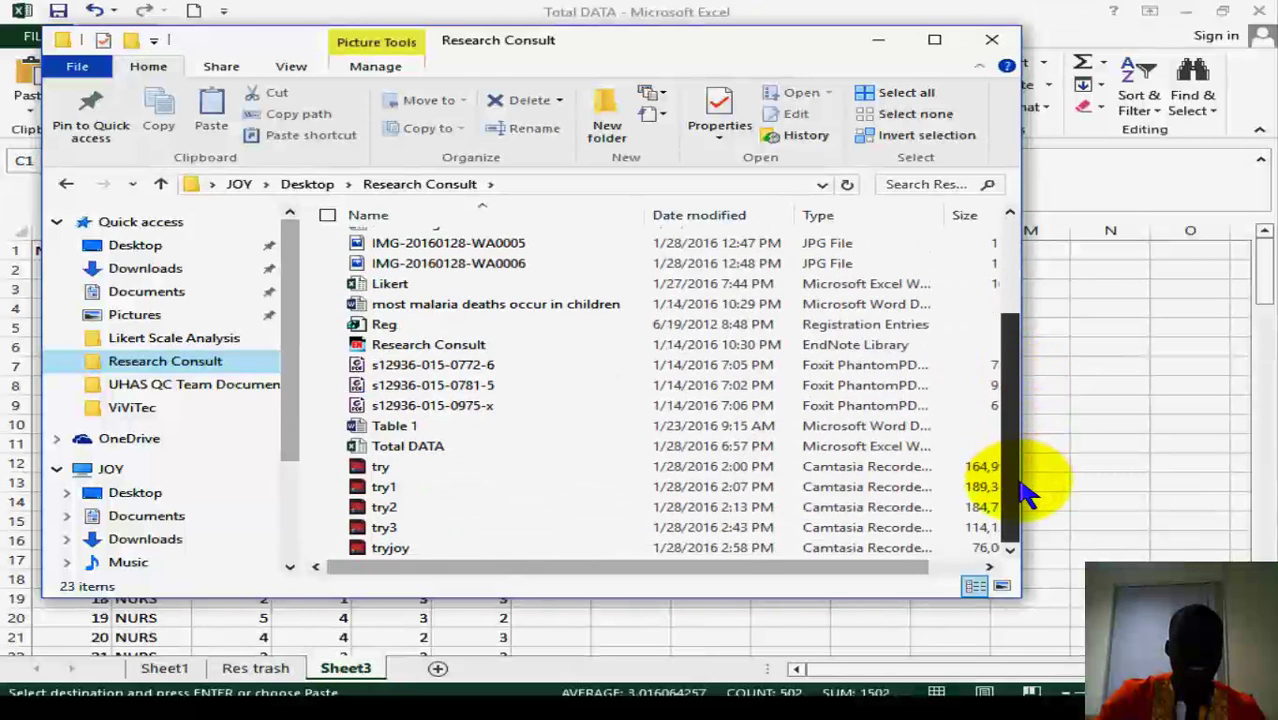
click(490, 368)
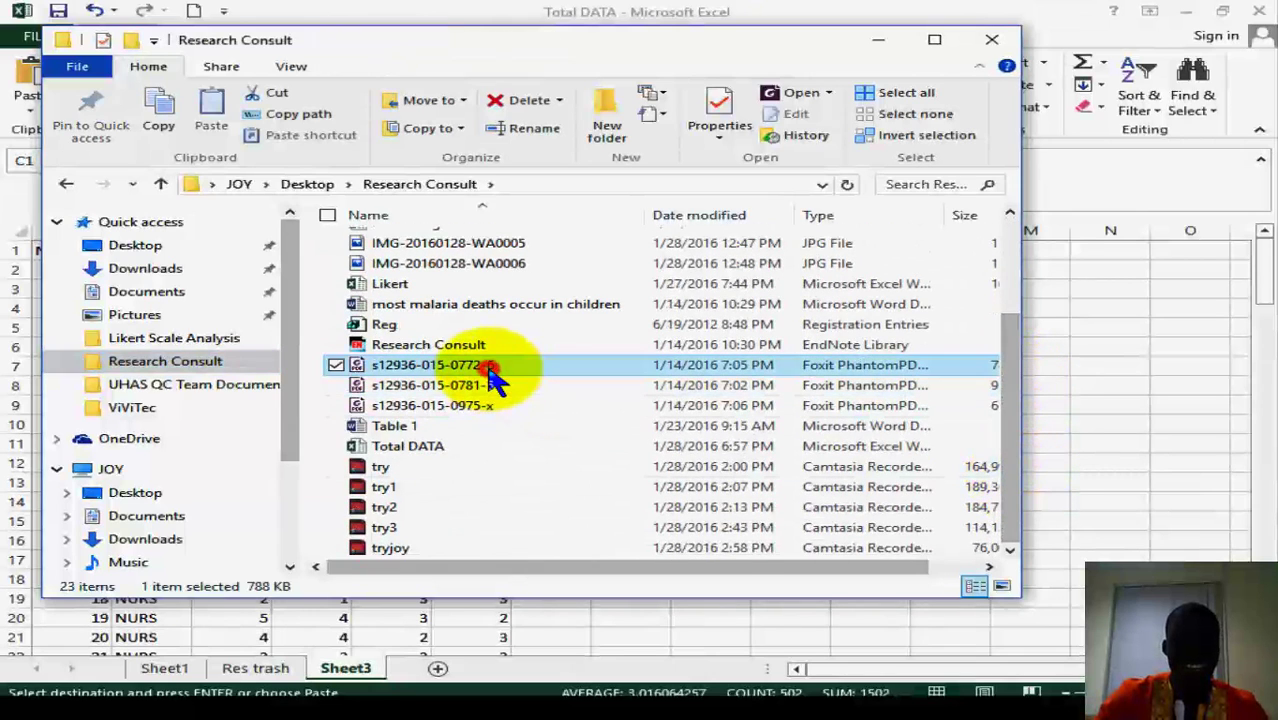
shift+click(483, 410)
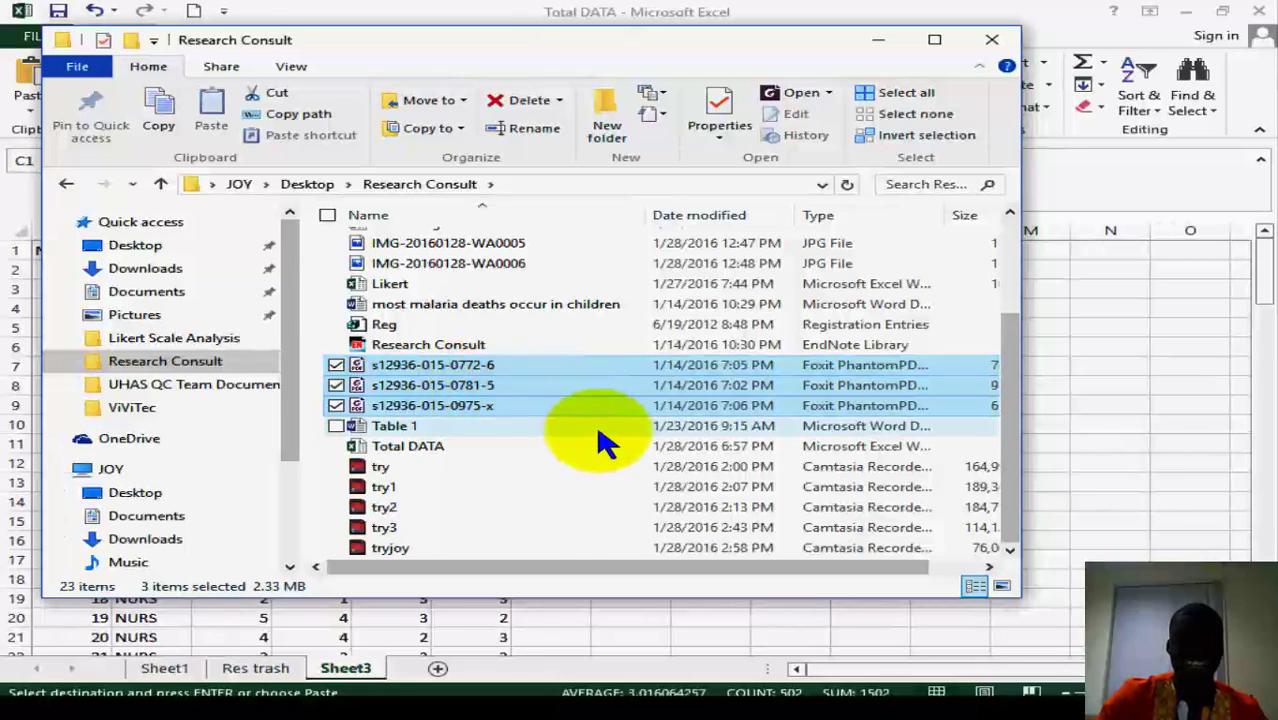
click(790, 93)
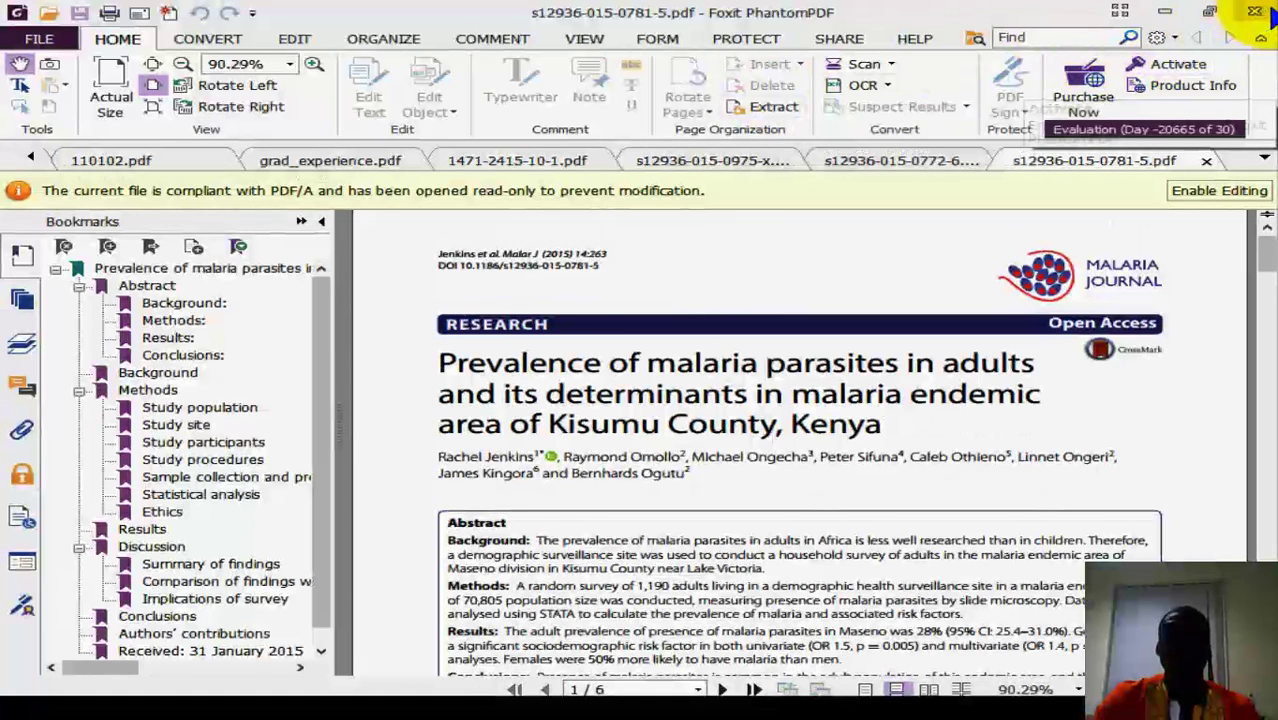
click(1207, 163)
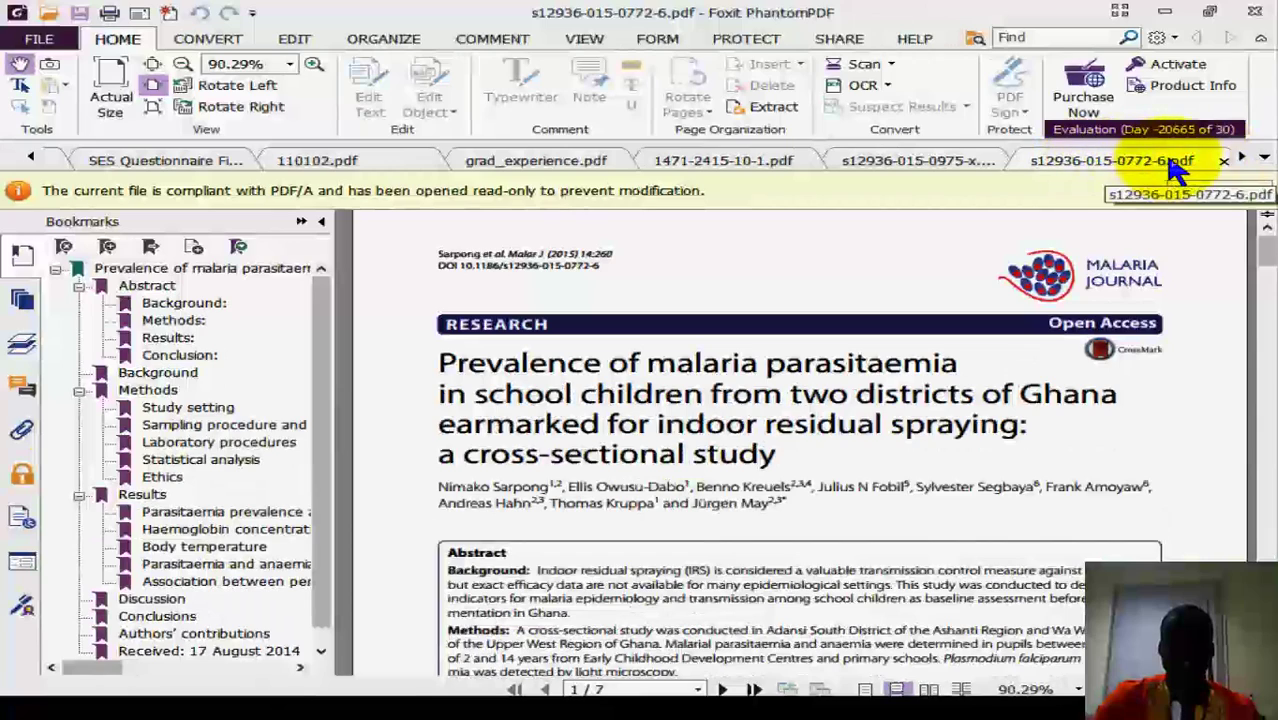
click(1223, 161)
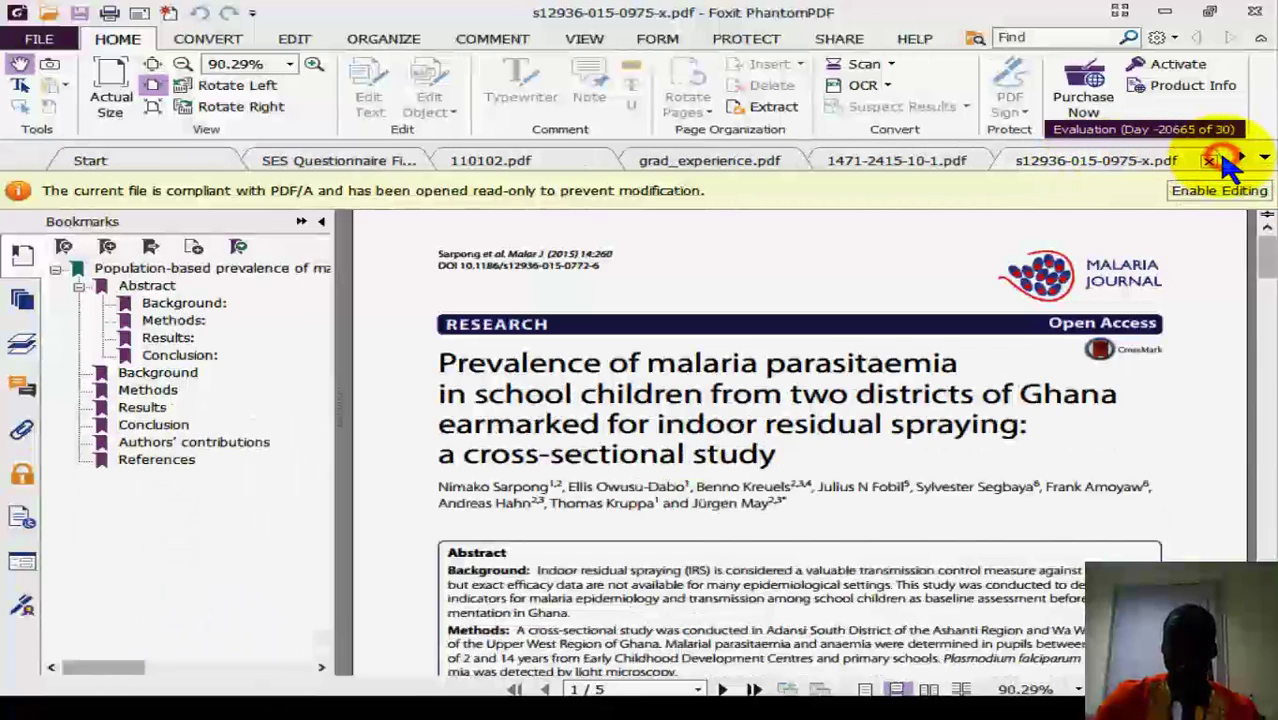
click(1208, 161)
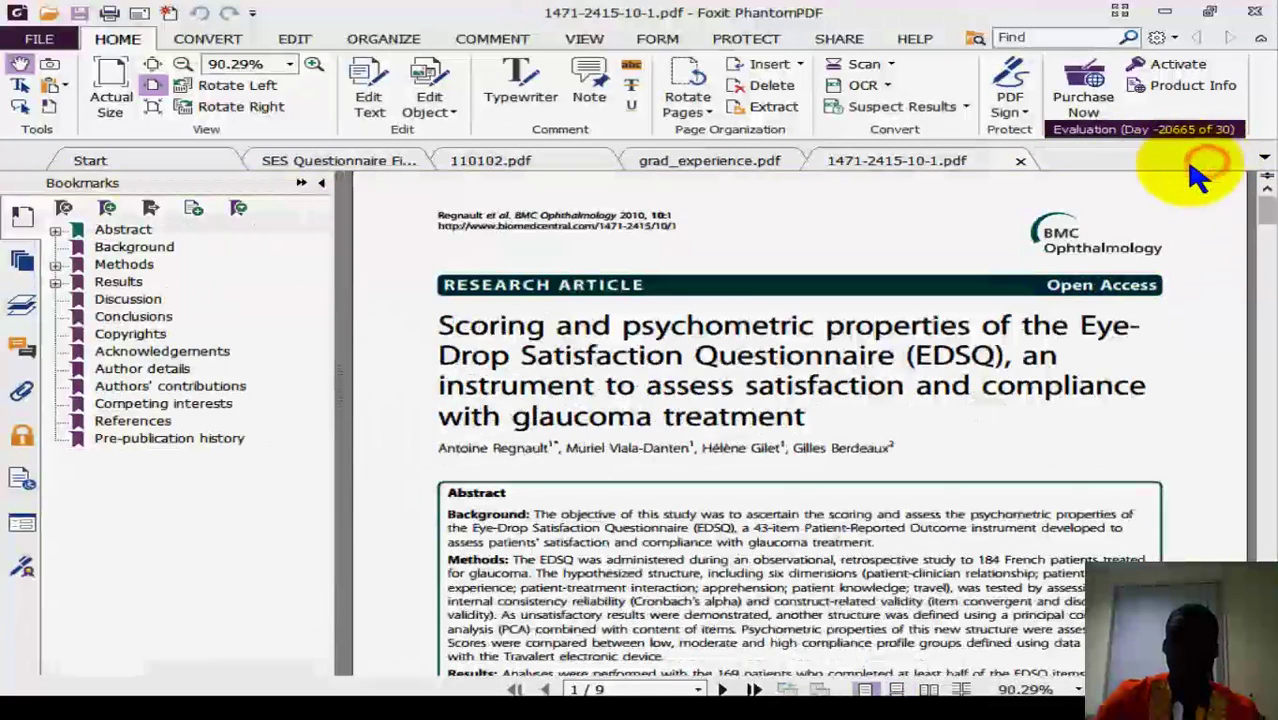
click(1020, 163)
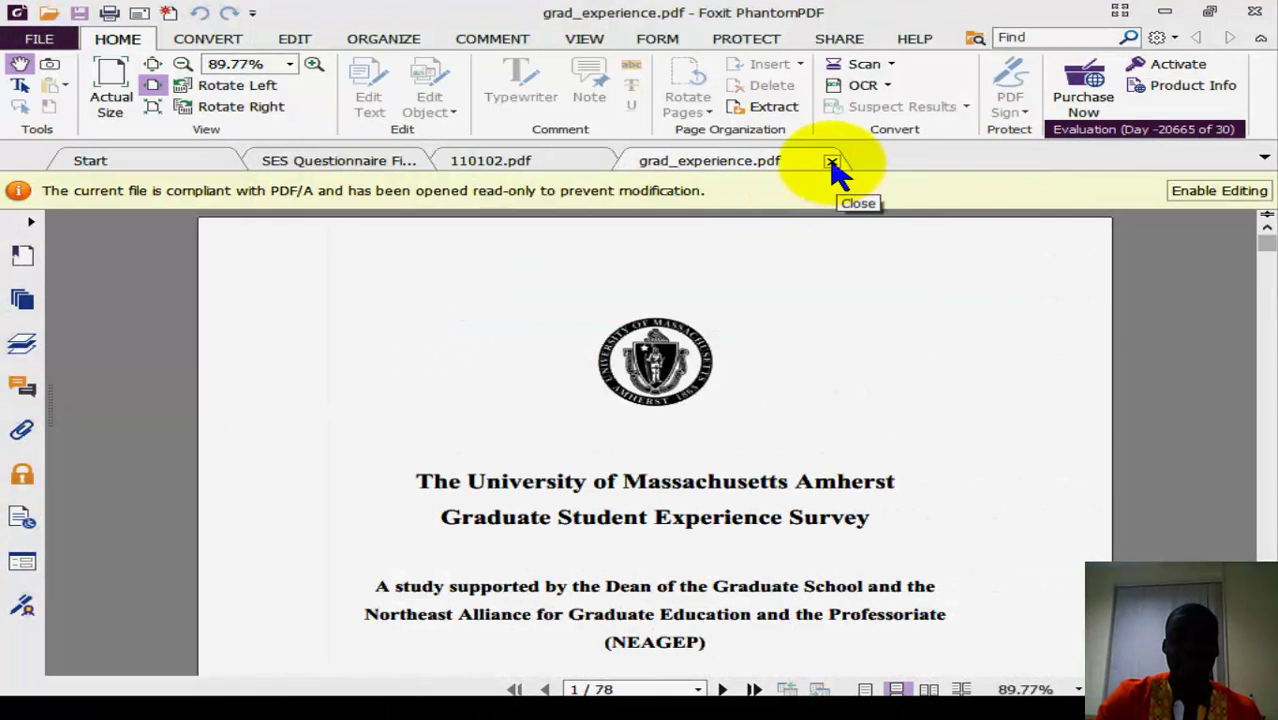
click(834, 164)
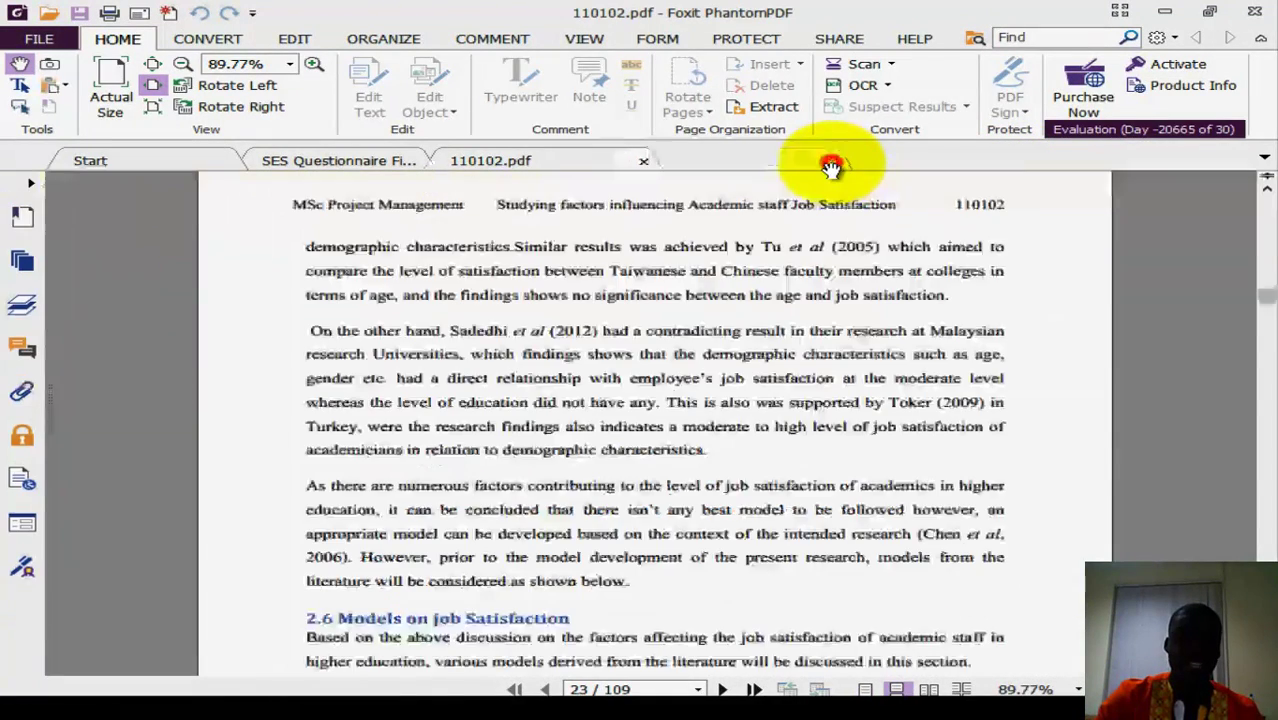
click(644, 162)
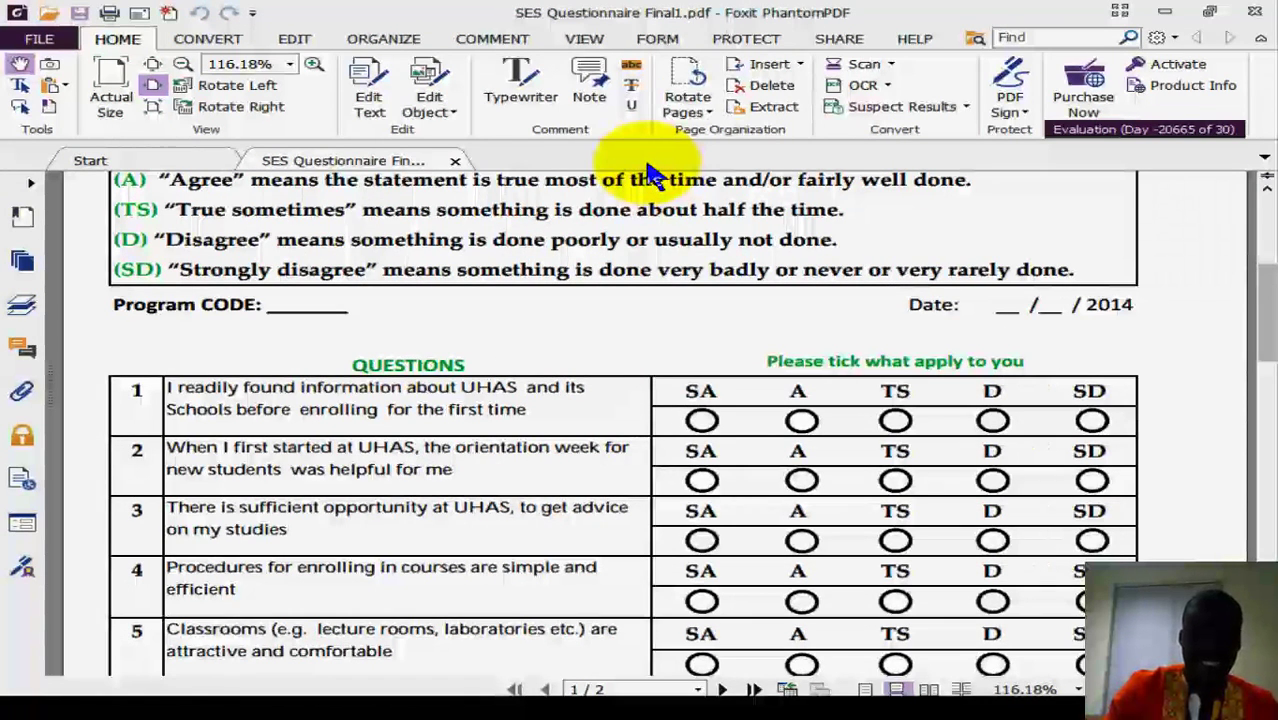
key(ctrl+w)
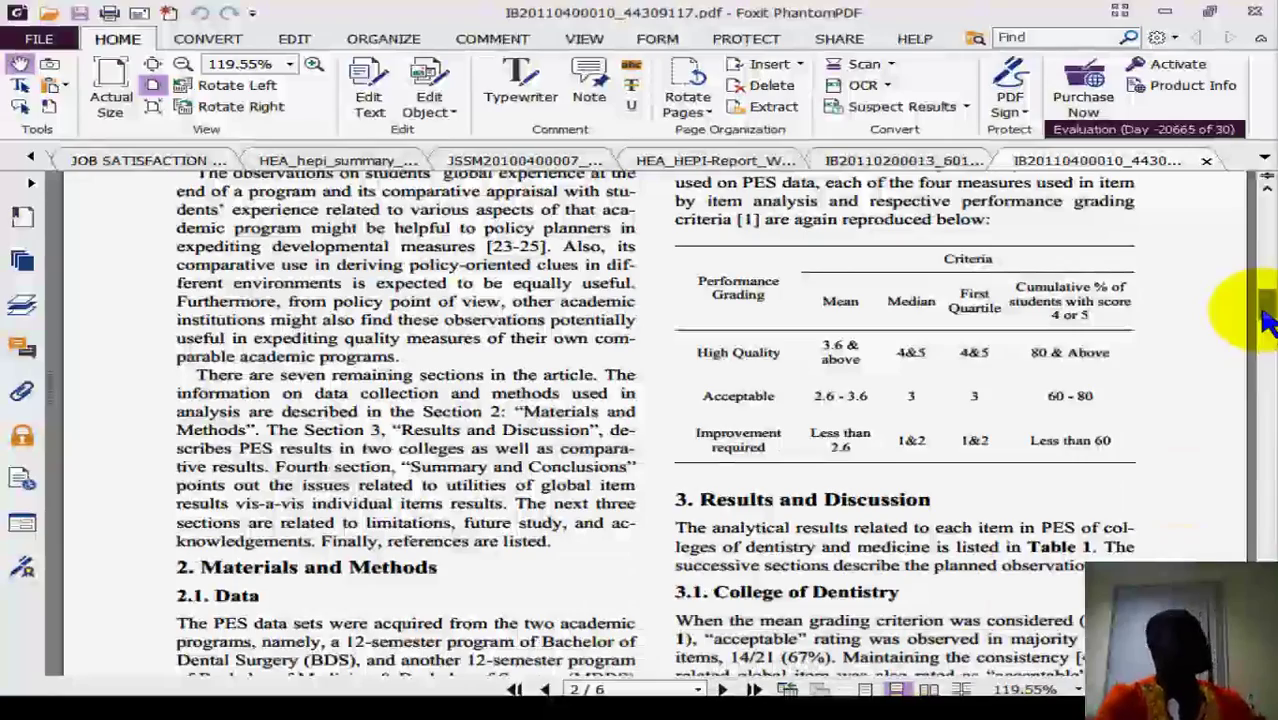
drag(1265, 318, 1262, 244)
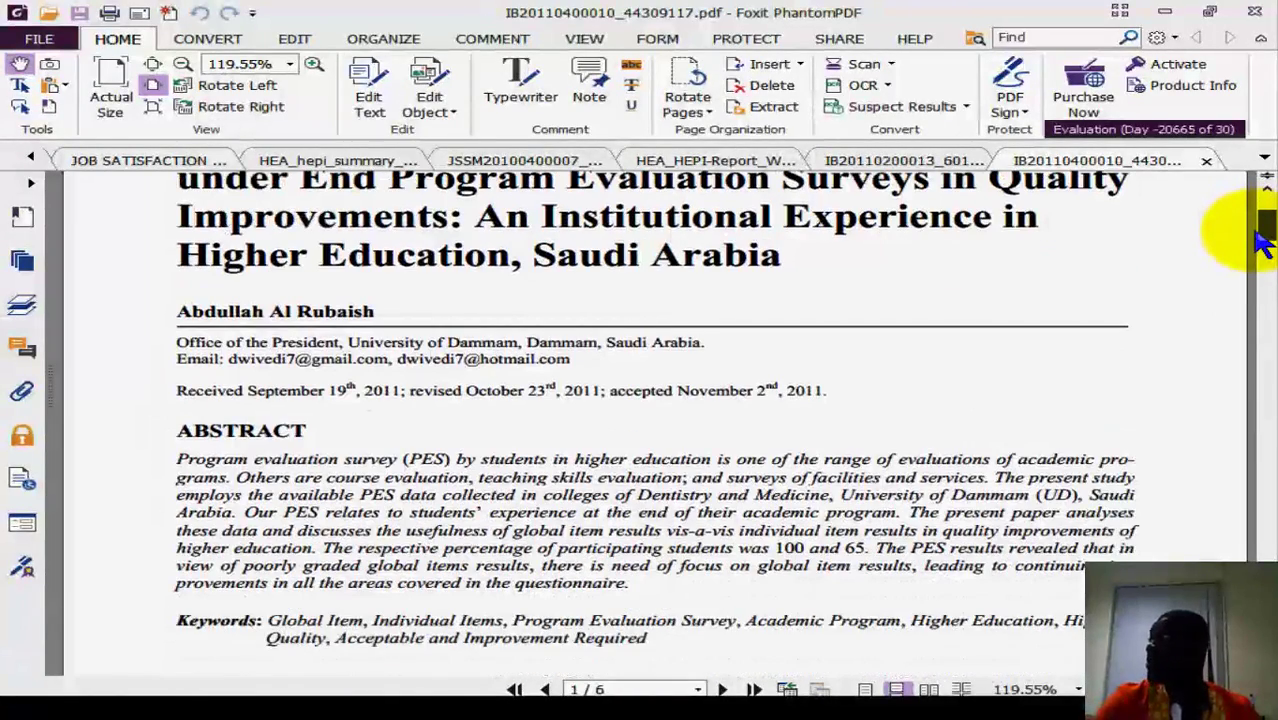
drag(1262, 240, 1268, 260)
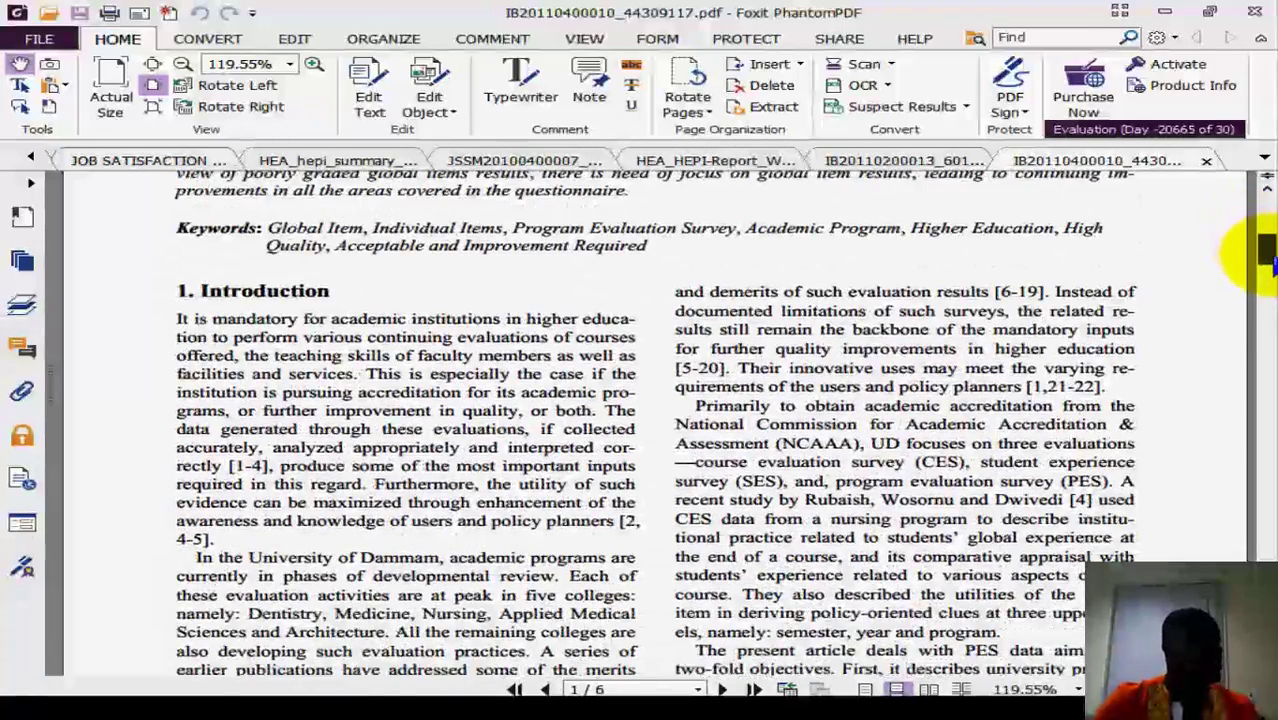
drag(1268, 260, 1268, 232)
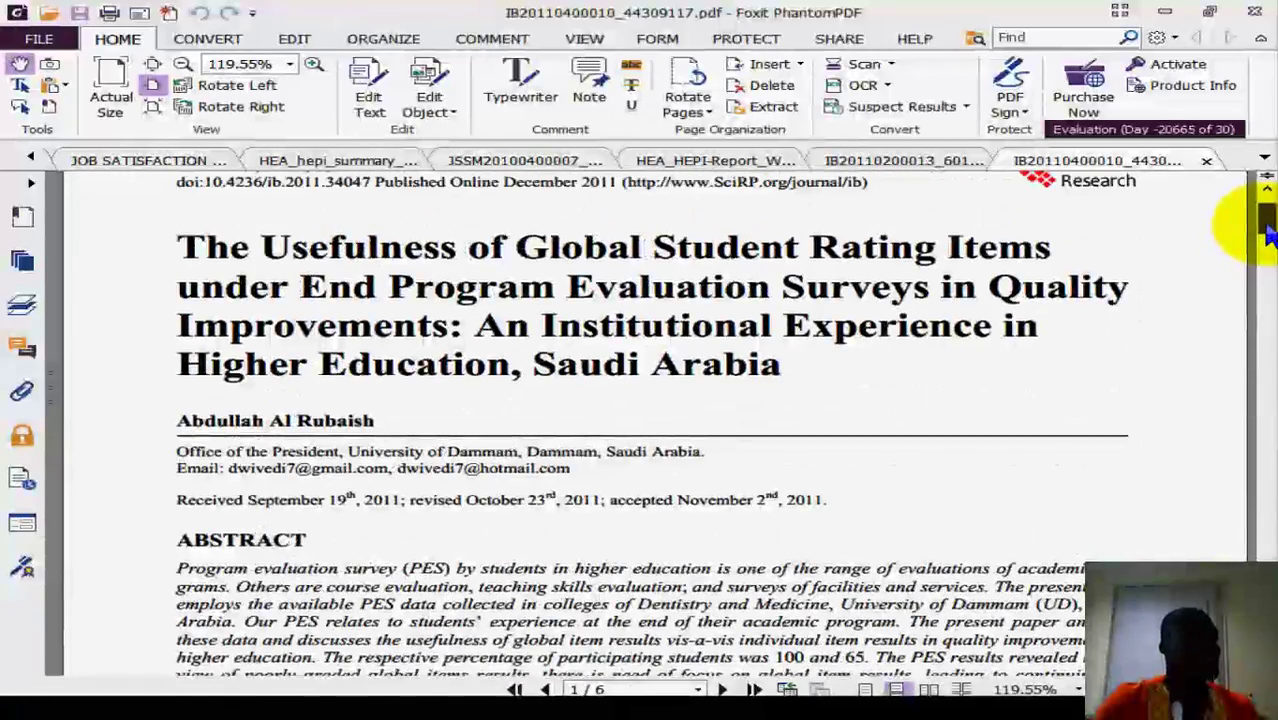
drag(1268, 232, 1268, 297)
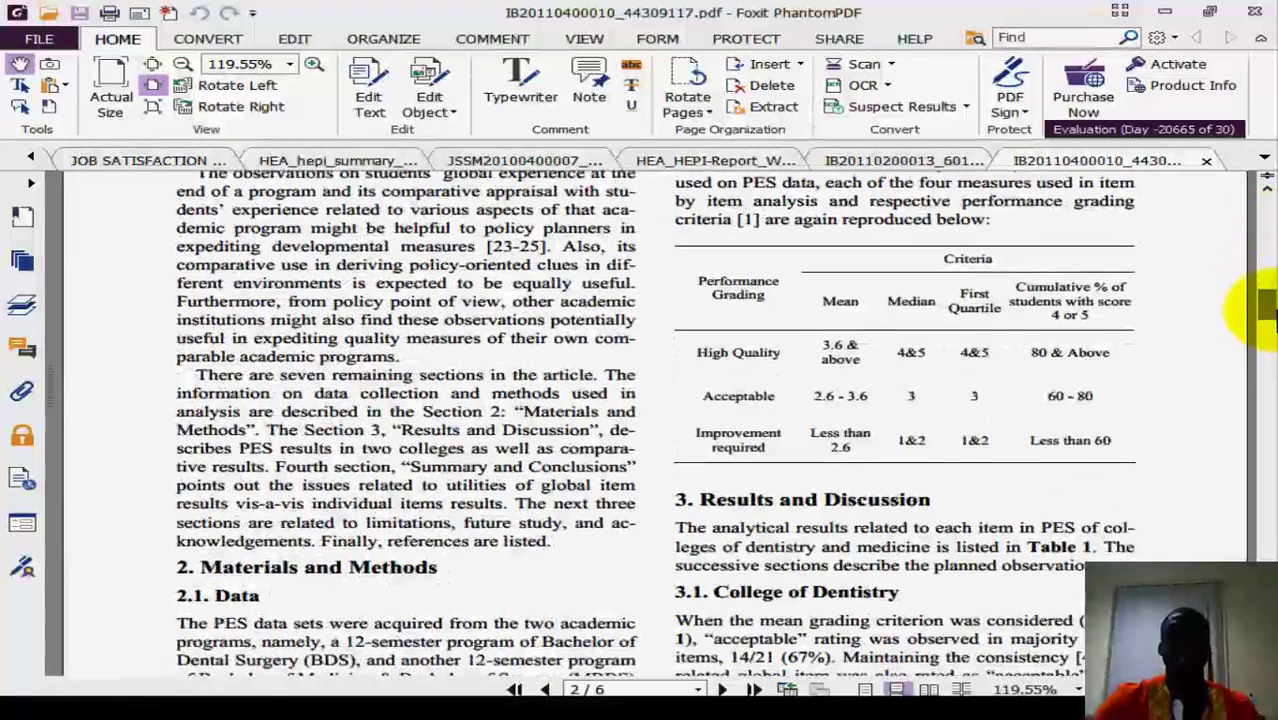
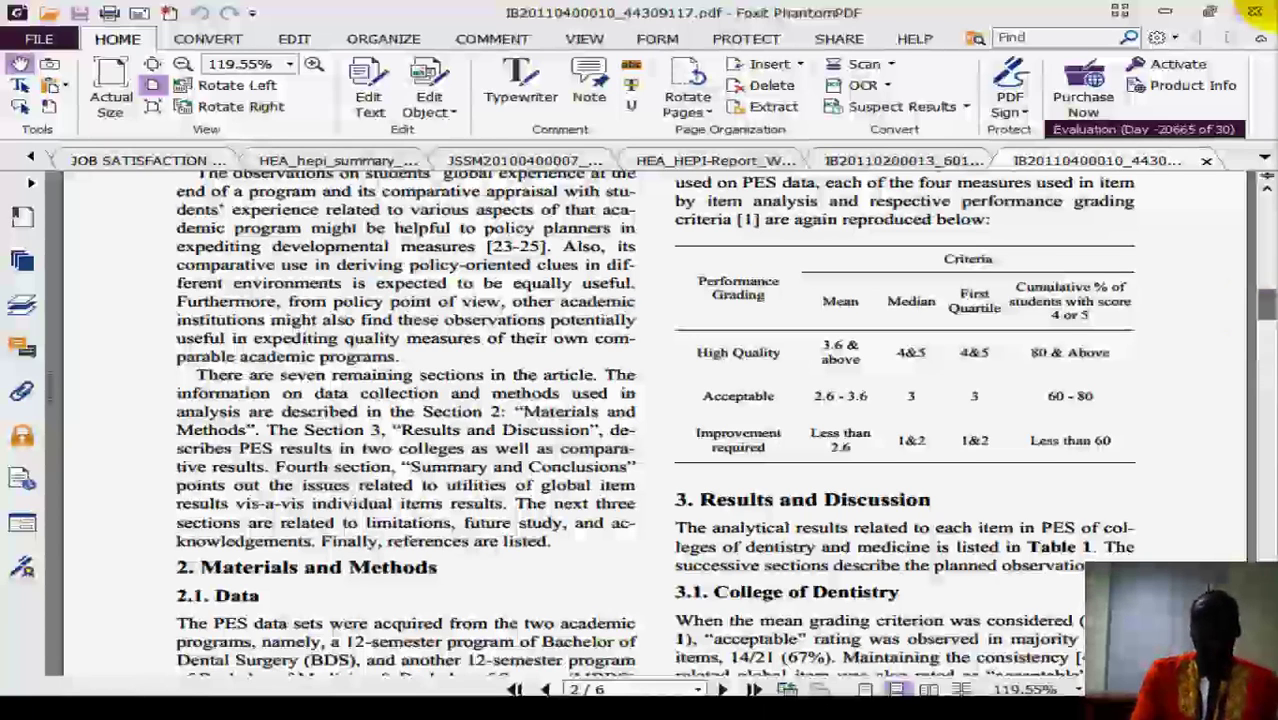
click(1170, 14)
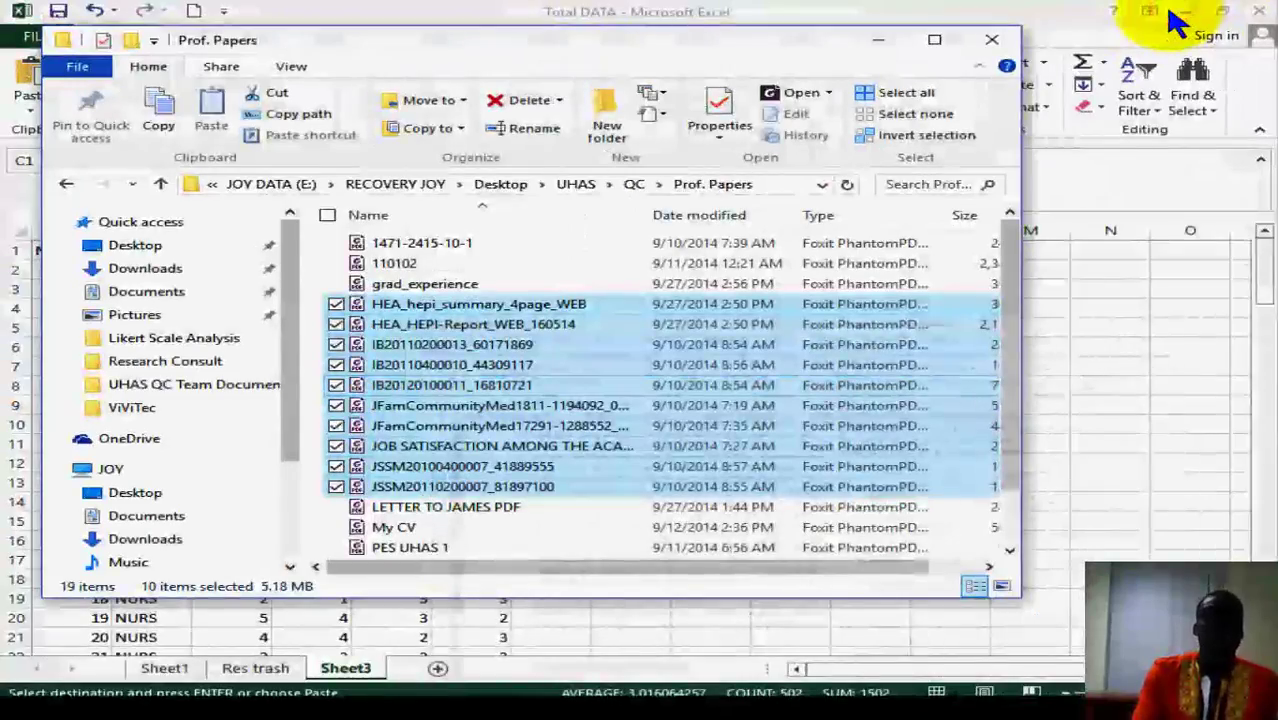
click(992, 41)
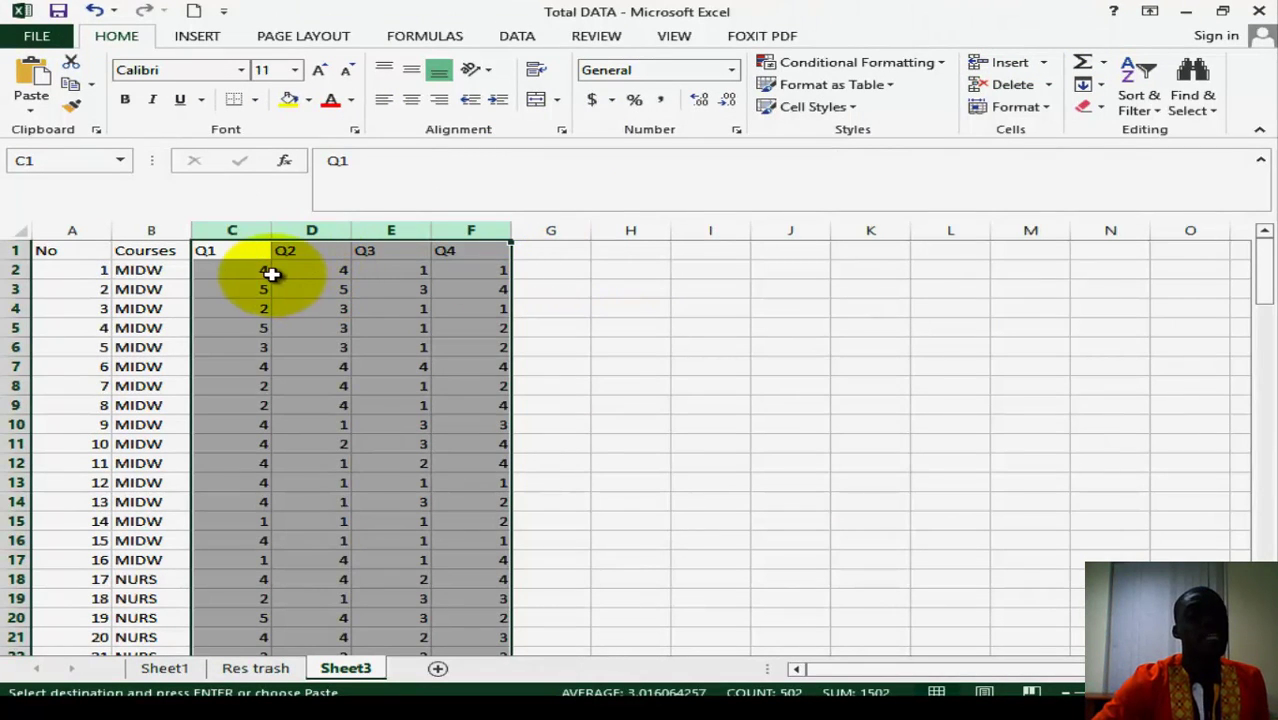
Step: Calculate the first respondent's mean score in cell G2 with the AVERAGE function over C2:F2
click(543, 268)
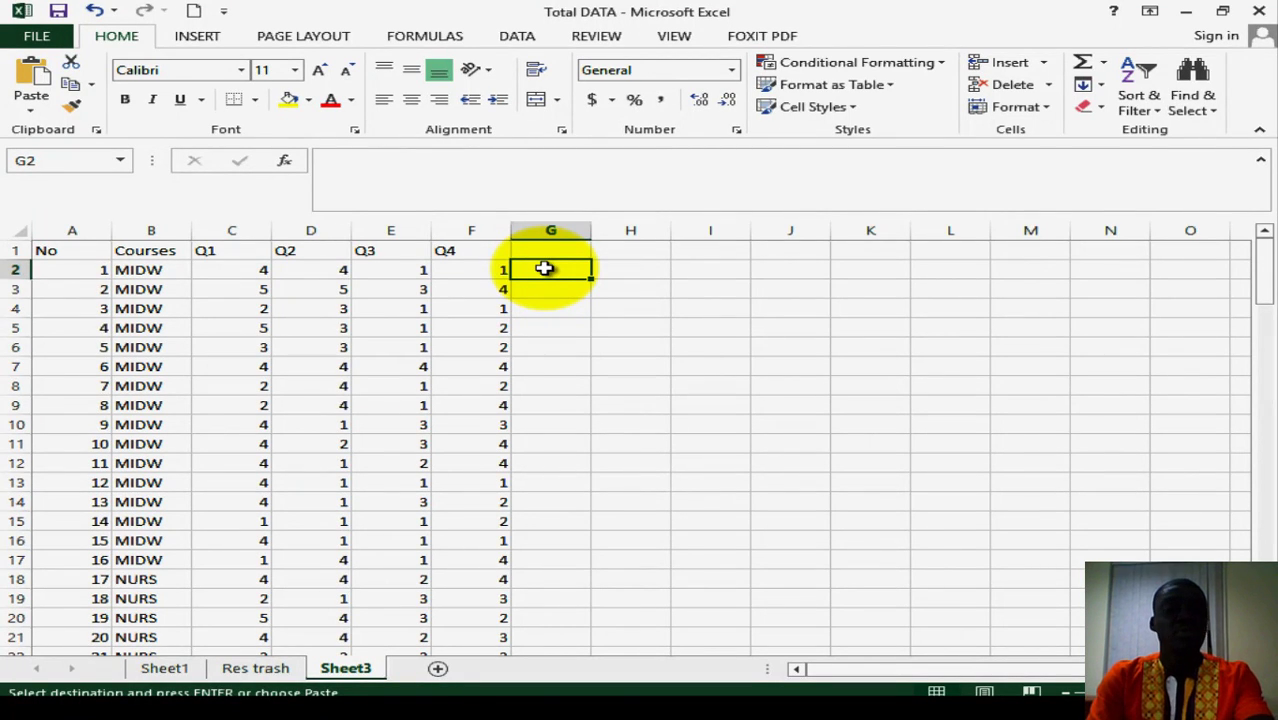
text(=)
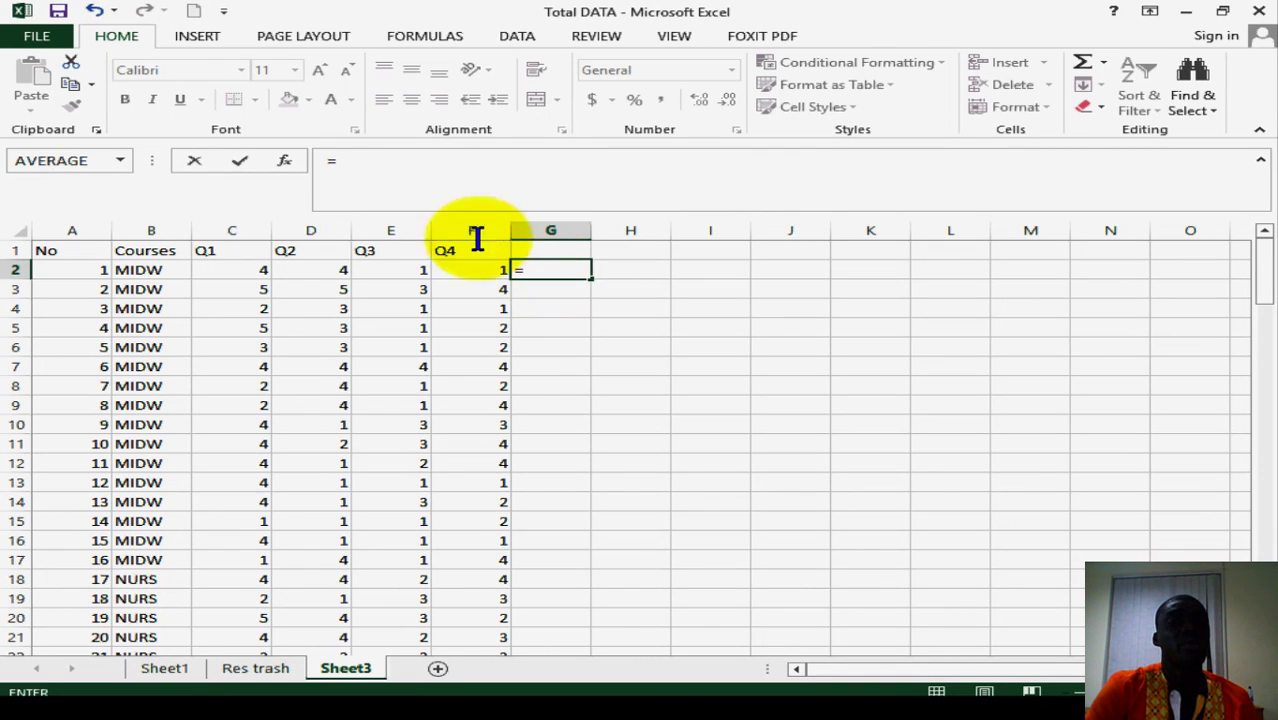
click(121, 162)
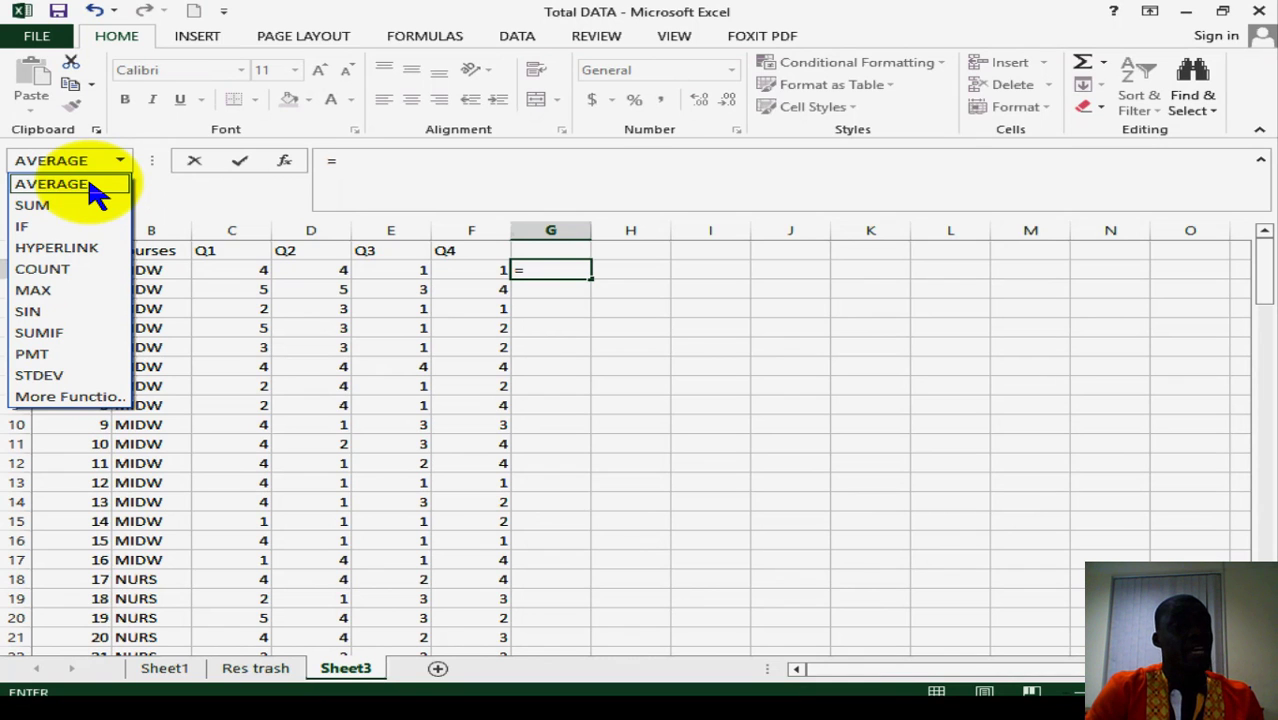
click(94, 190)
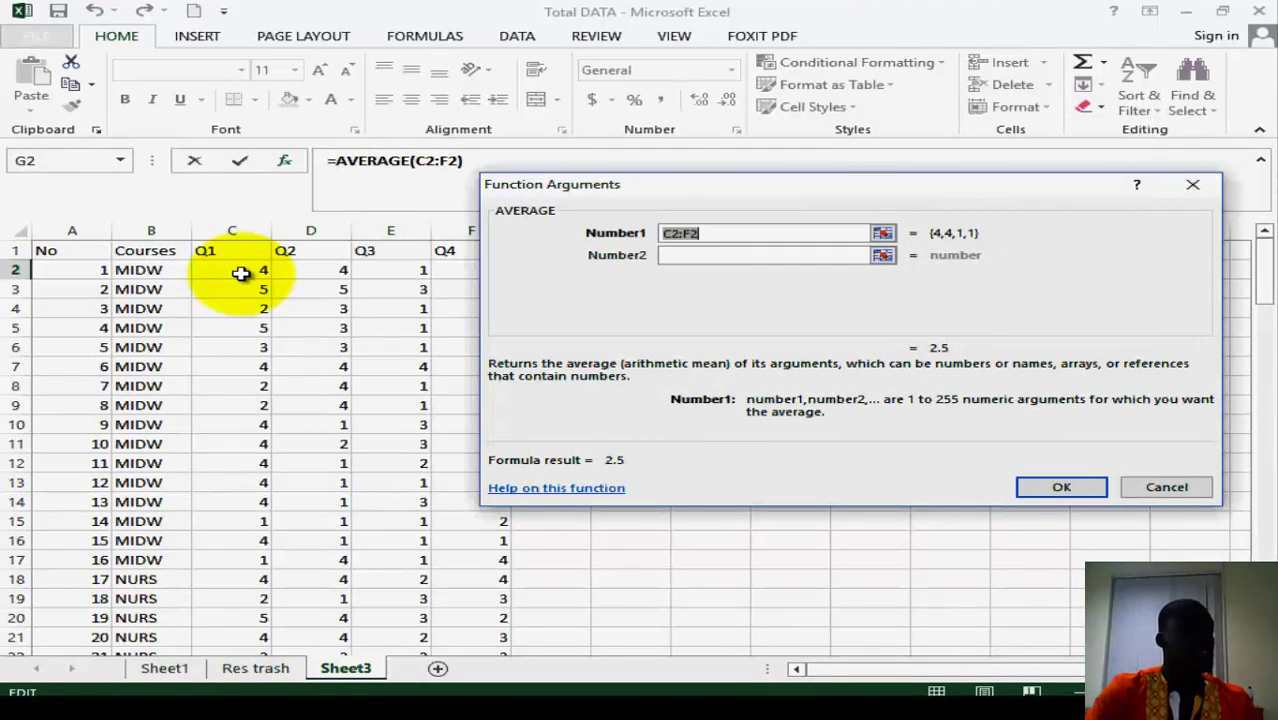
drag(240, 273, 496, 266)
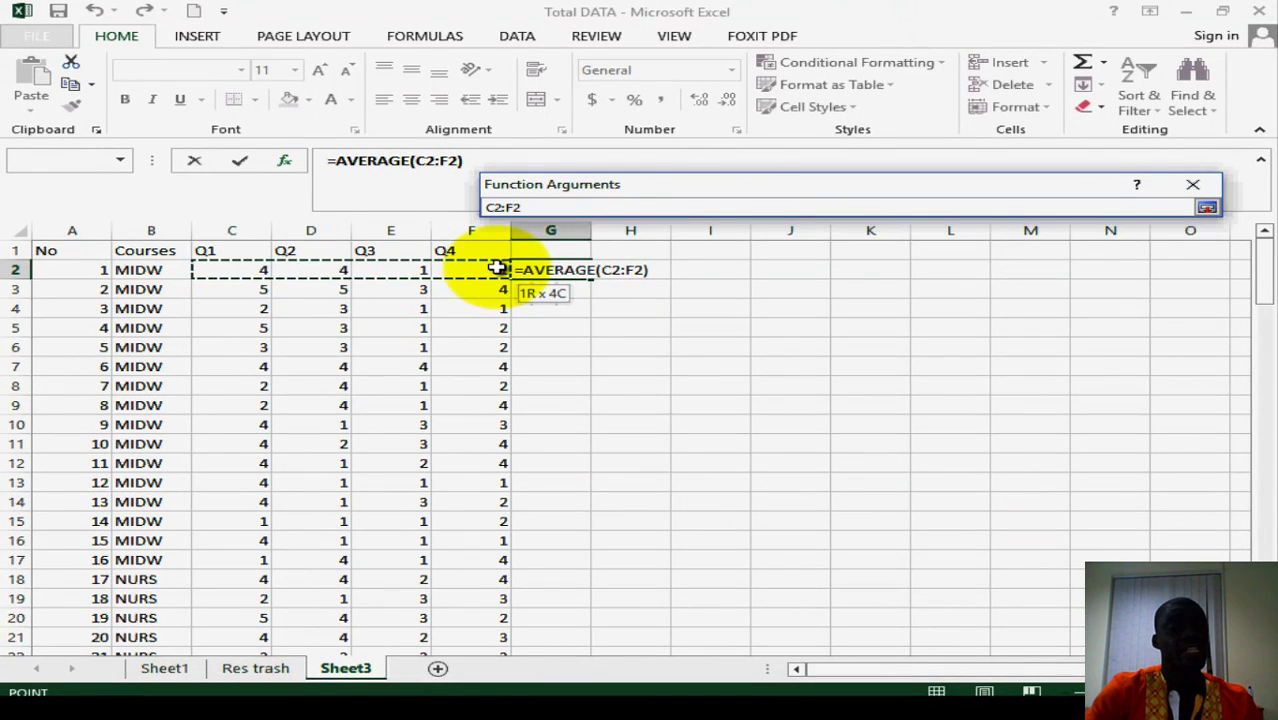
drag(497, 268, 507, 280)
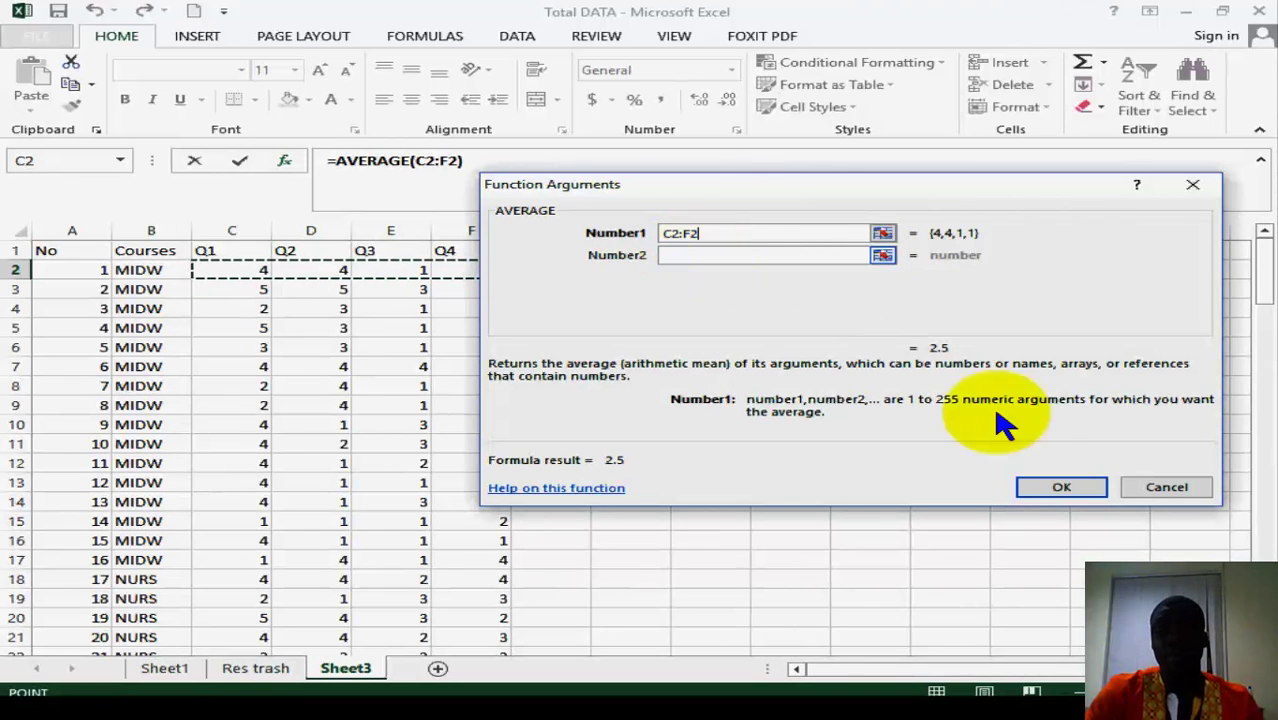
click(1056, 484)
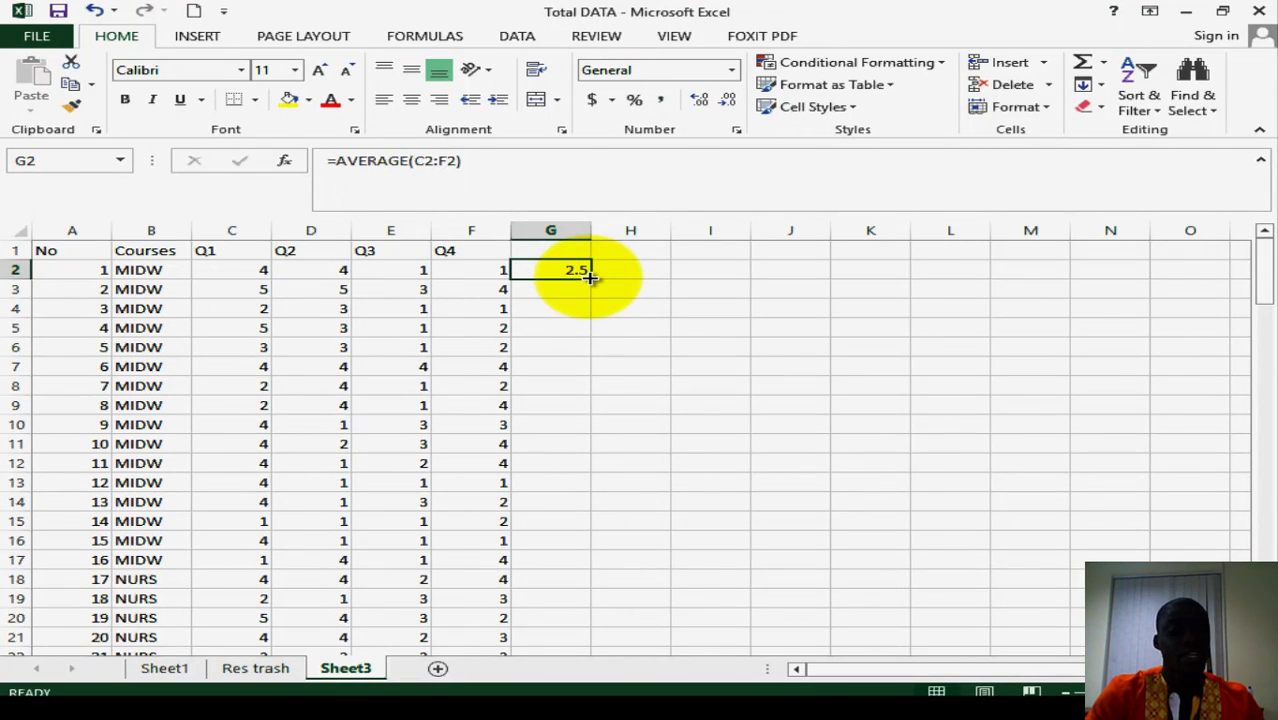
Step: Fill the average formula from G2 down to row 126 and enter the heading Mean in cell G1
drag(590, 278, 594, 527)
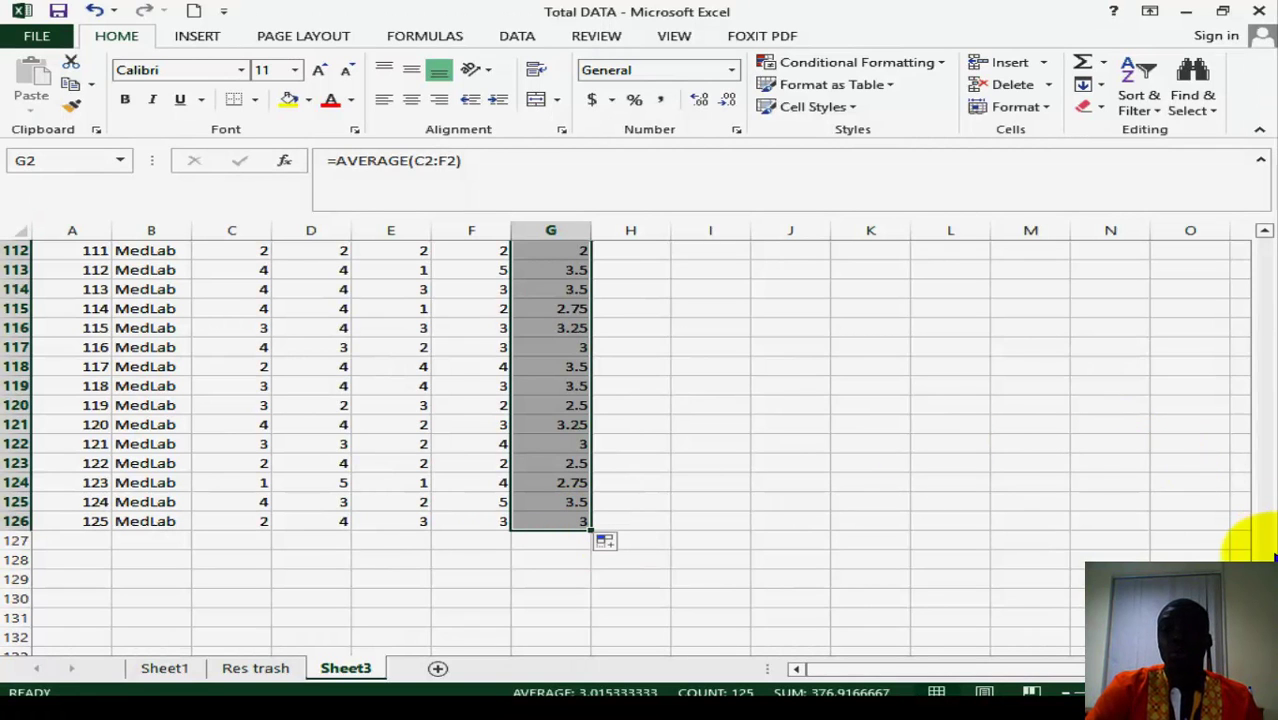
drag(1265, 560, 1258, 217)
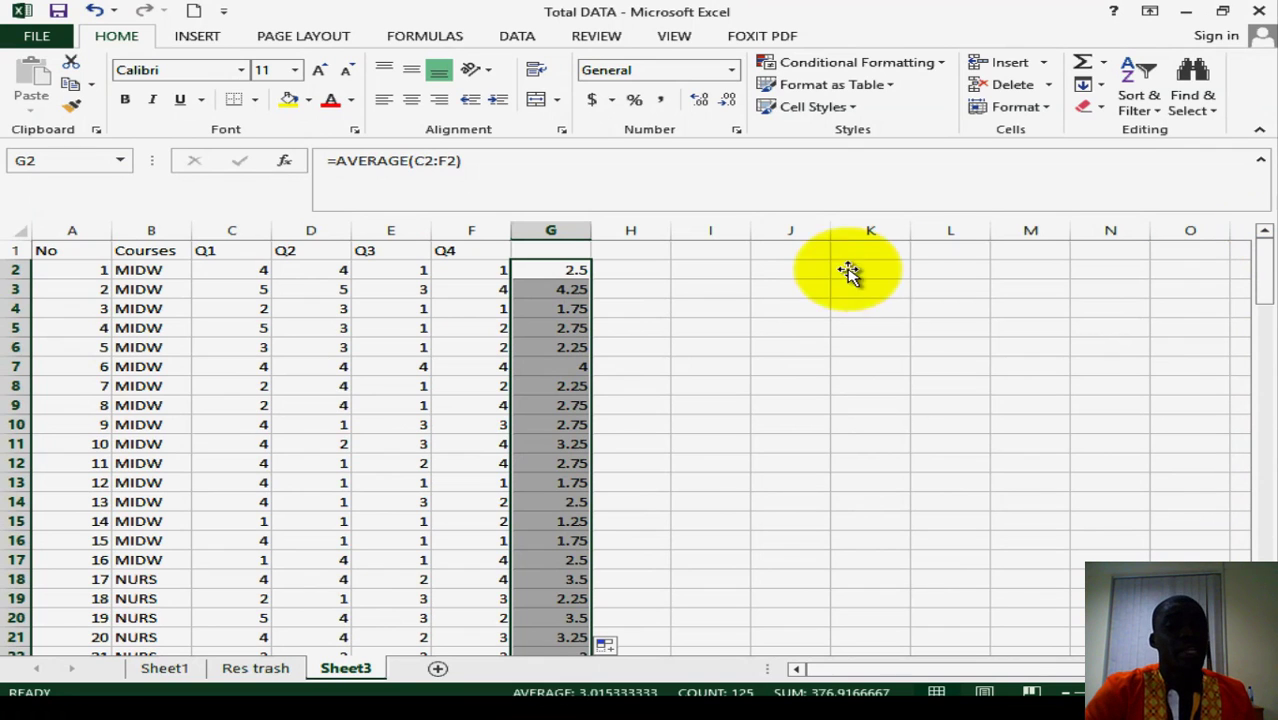
click(551, 252)
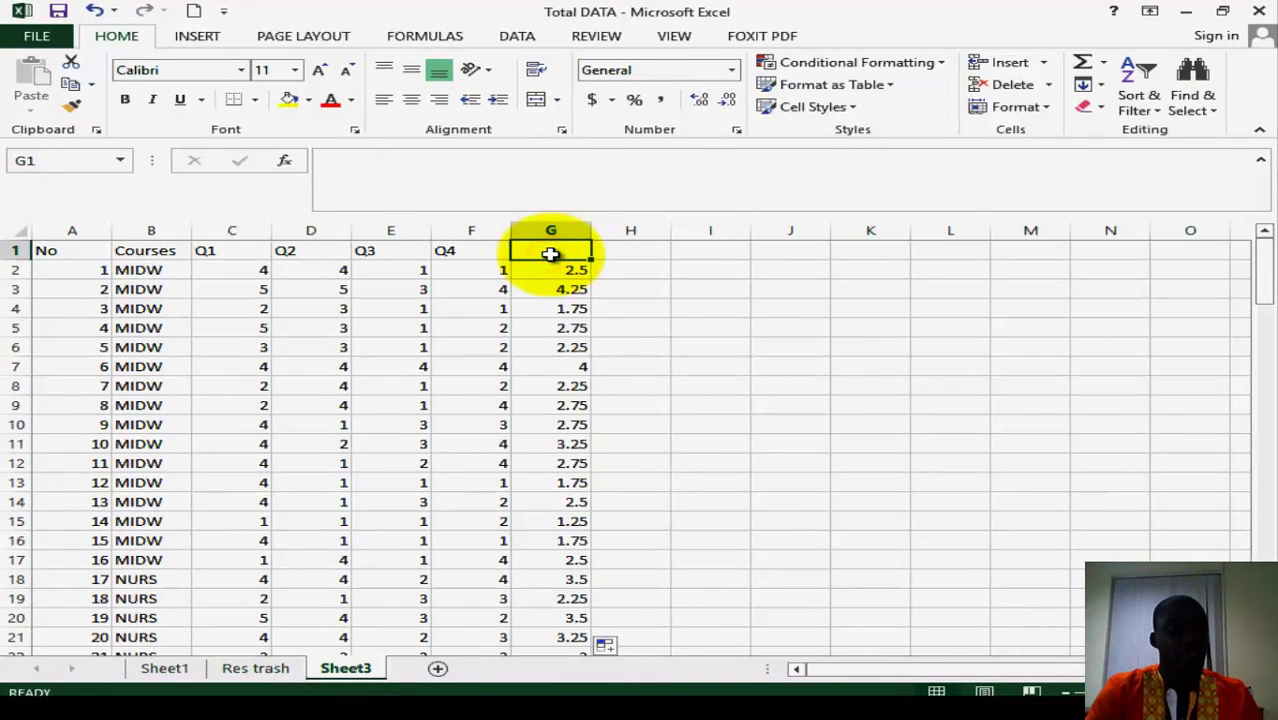
text(Me)
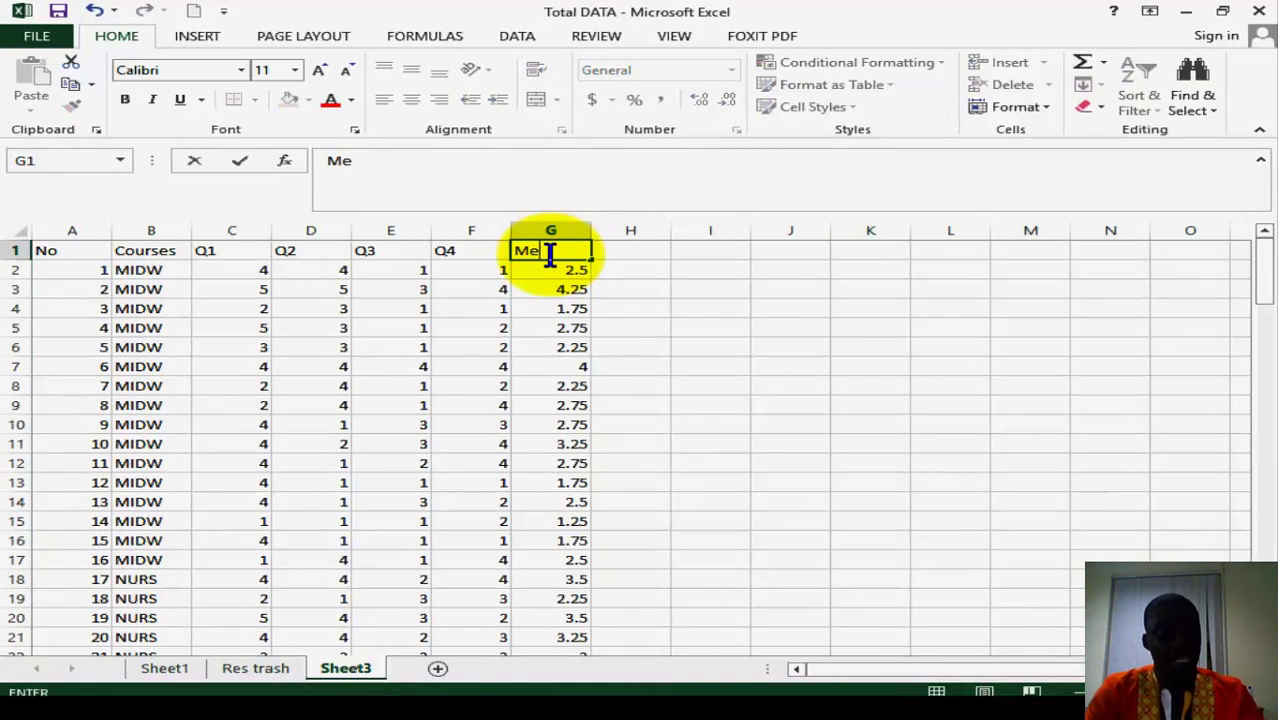
text(an)
click(572, 366)
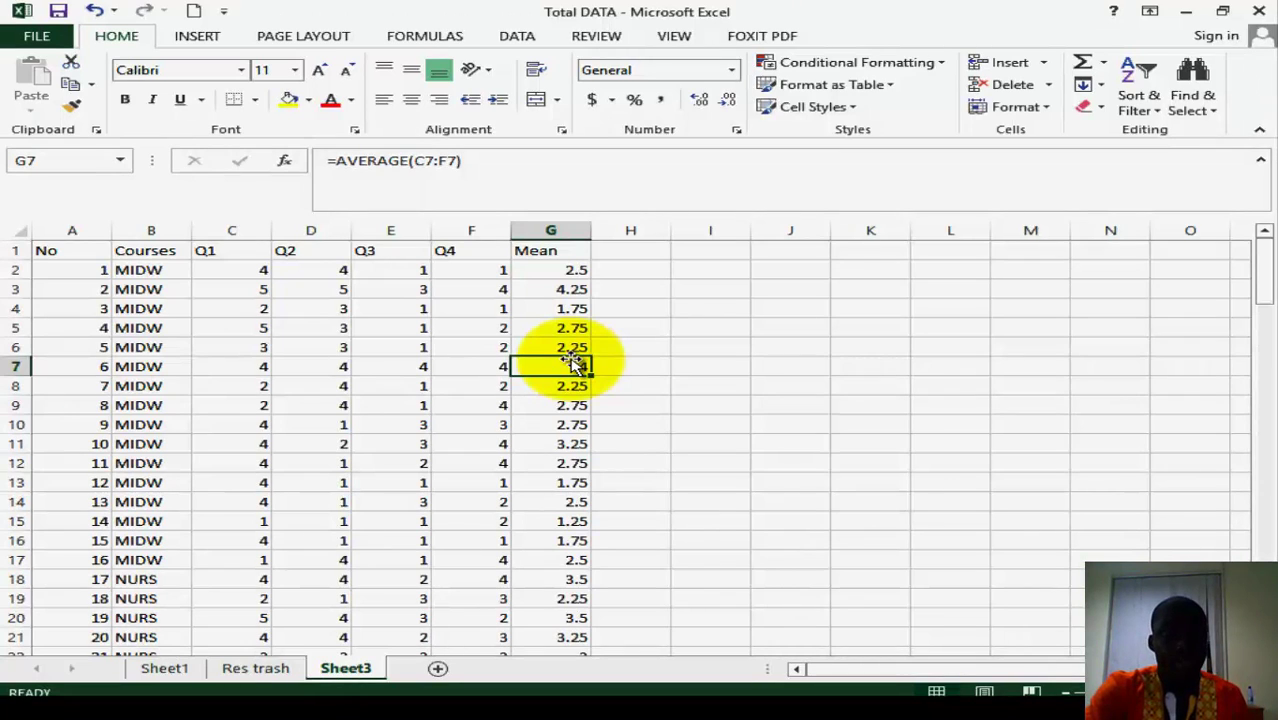
Step: Review the Mean column's heading and first average, leaving the whole of column G selected
click(573, 230)
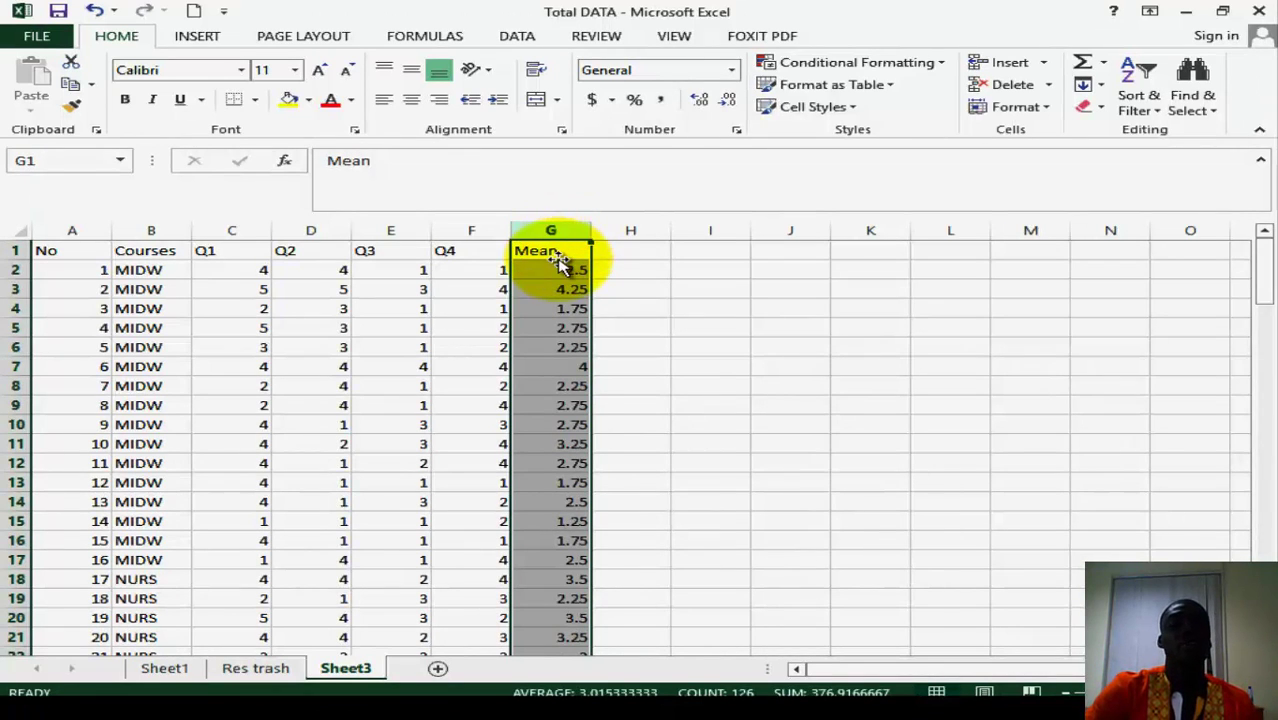
click(557, 254)
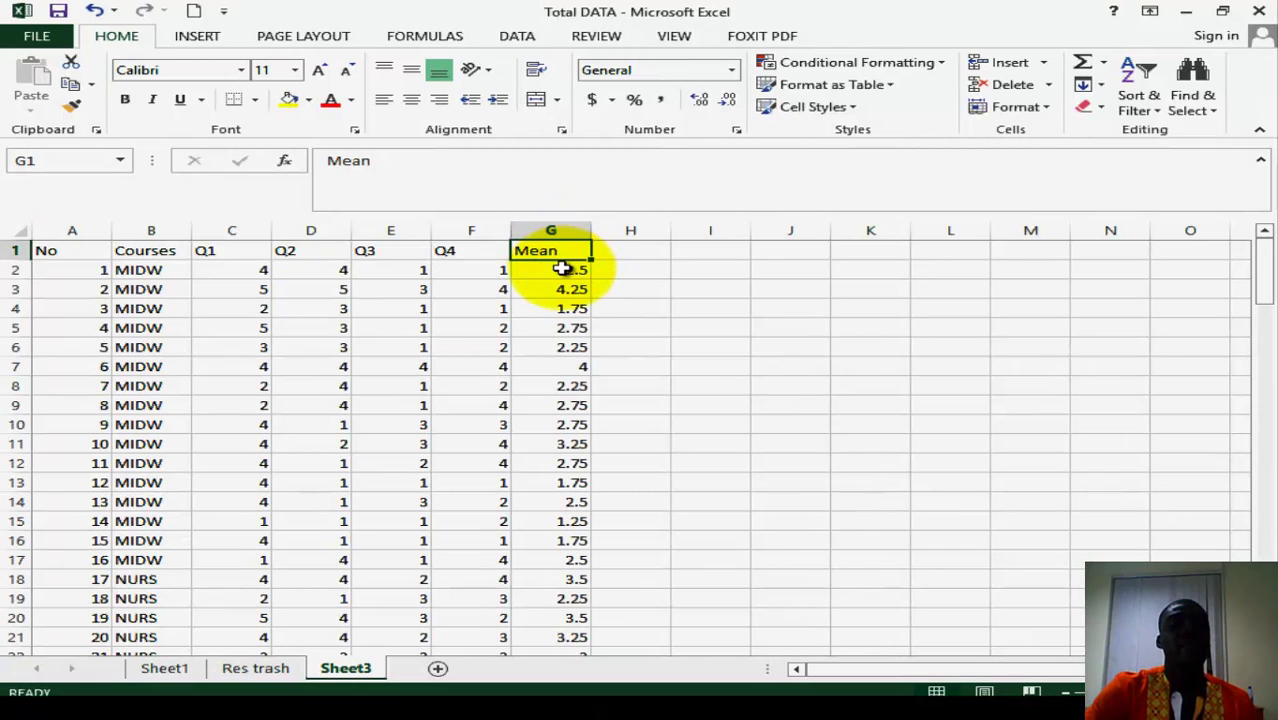
click(563, 269)
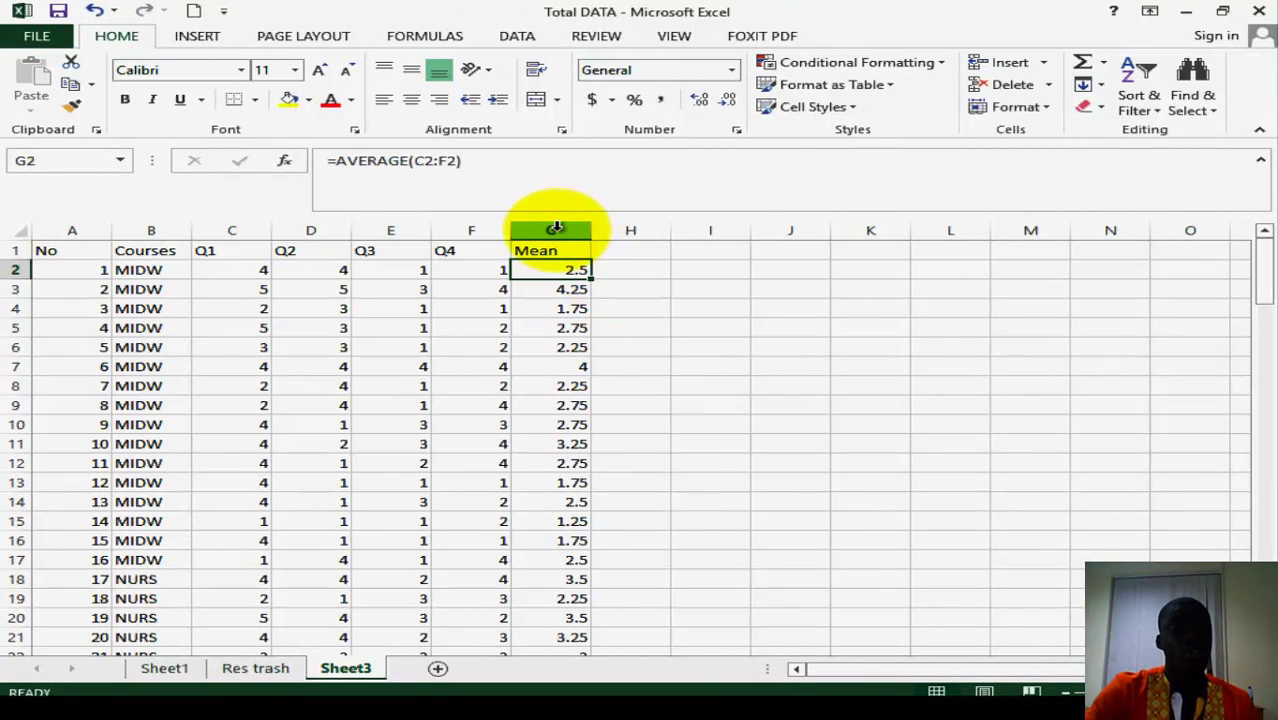
click(556, 229)
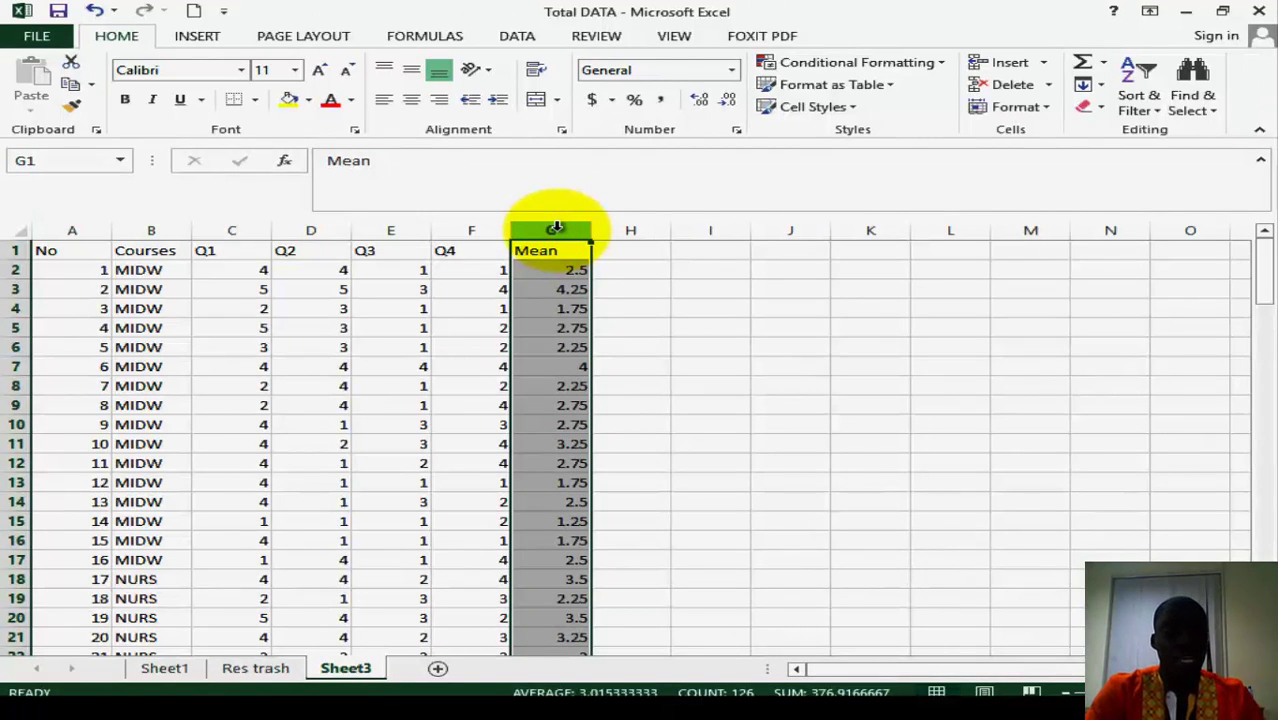
Step: Replace the Mean column's formulas in column G with their values and check the first few cells
key(ctrl+c)
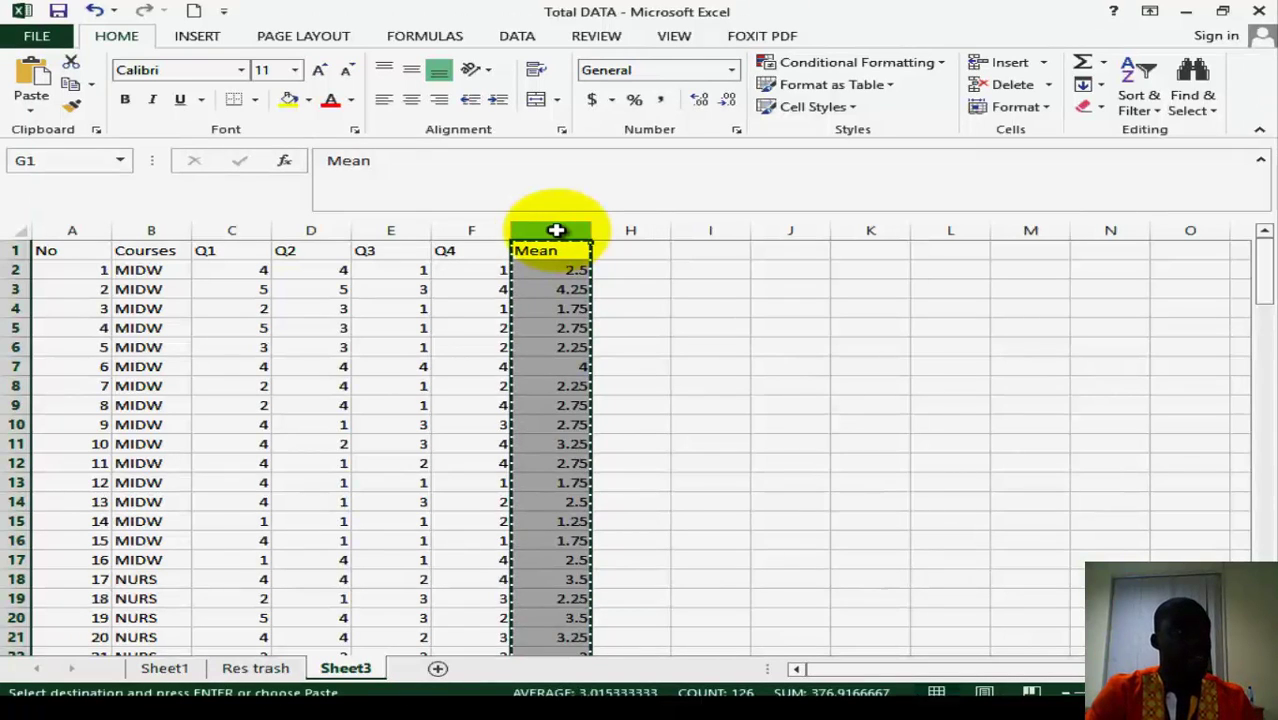
click(563, 258)
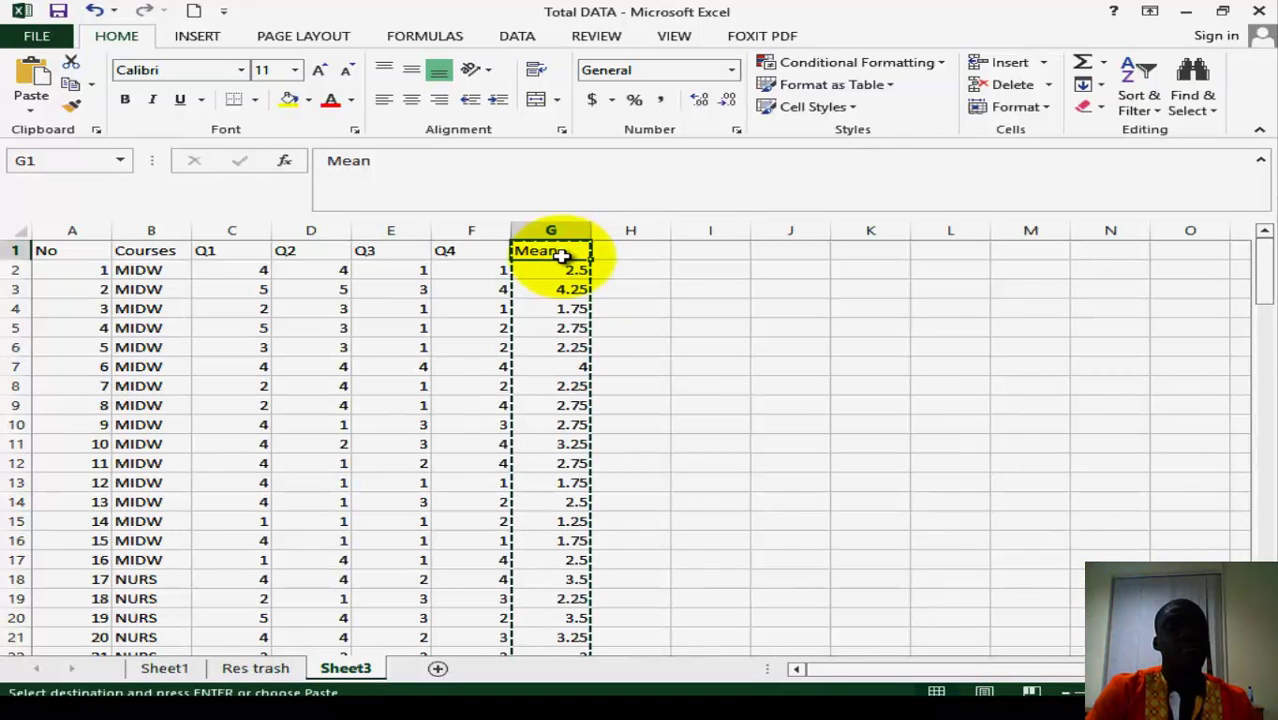
right_click(567, 263)
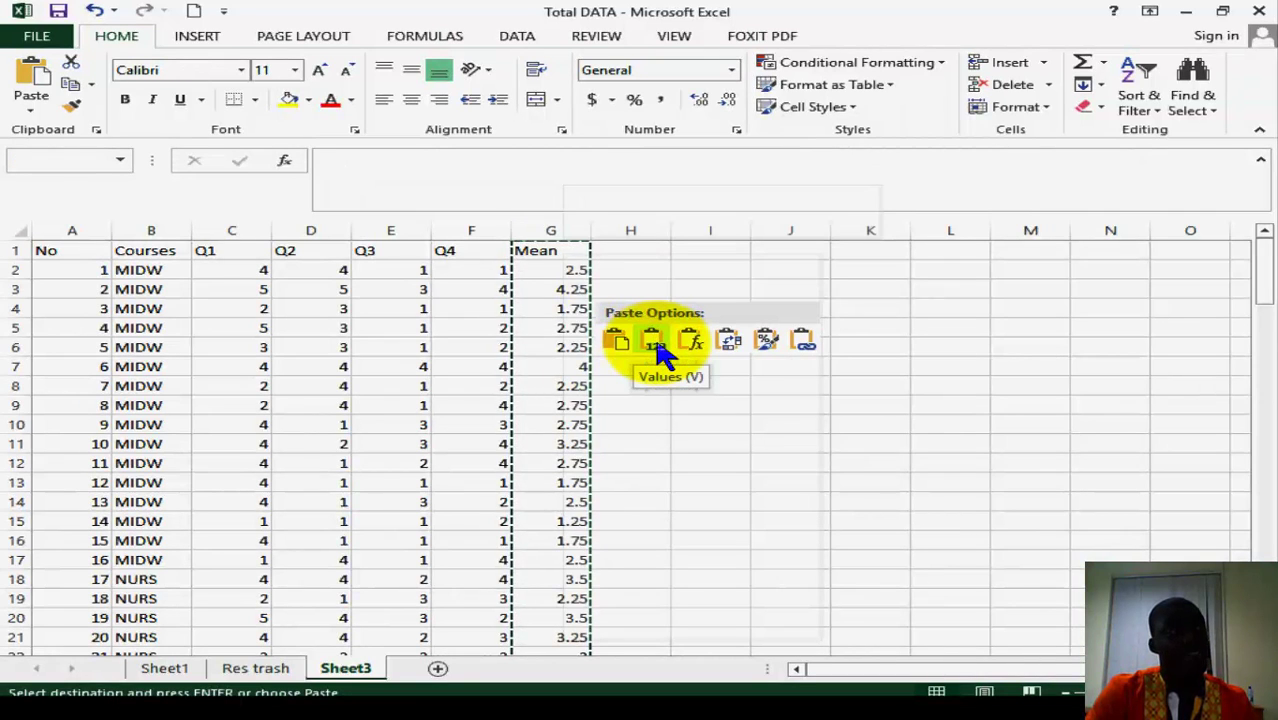
click(655, 345)
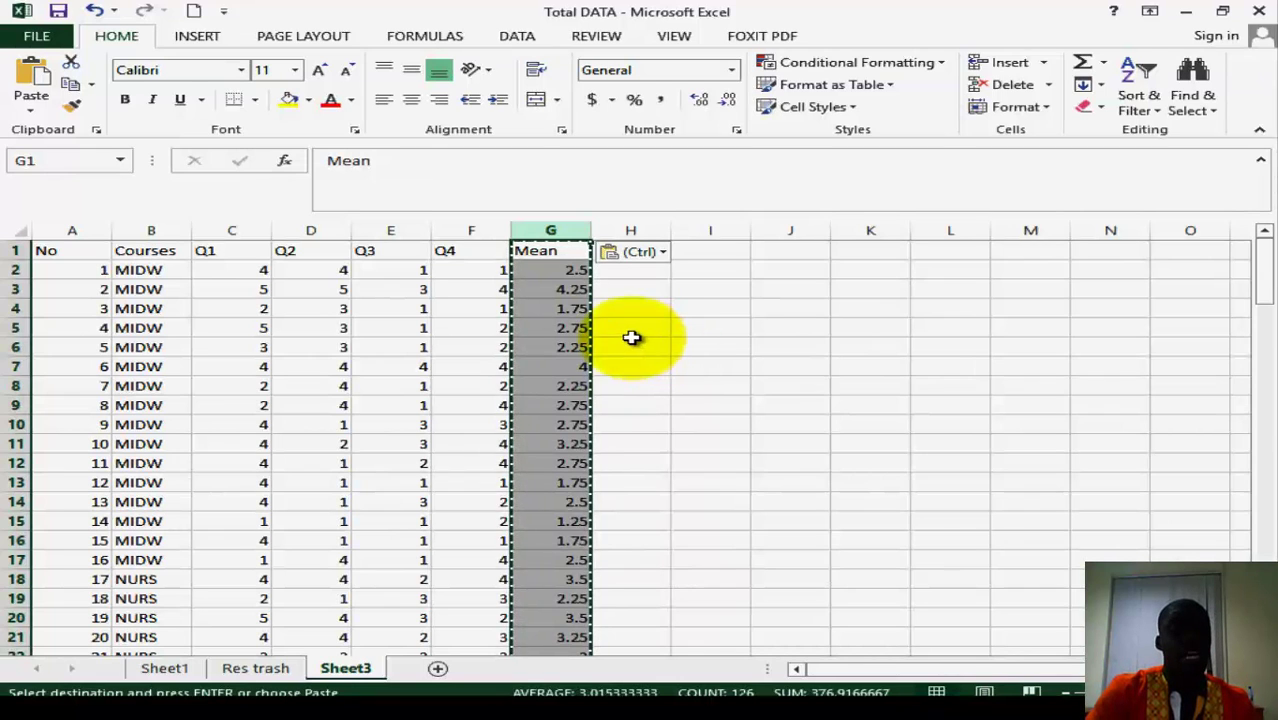
click(566, 270)
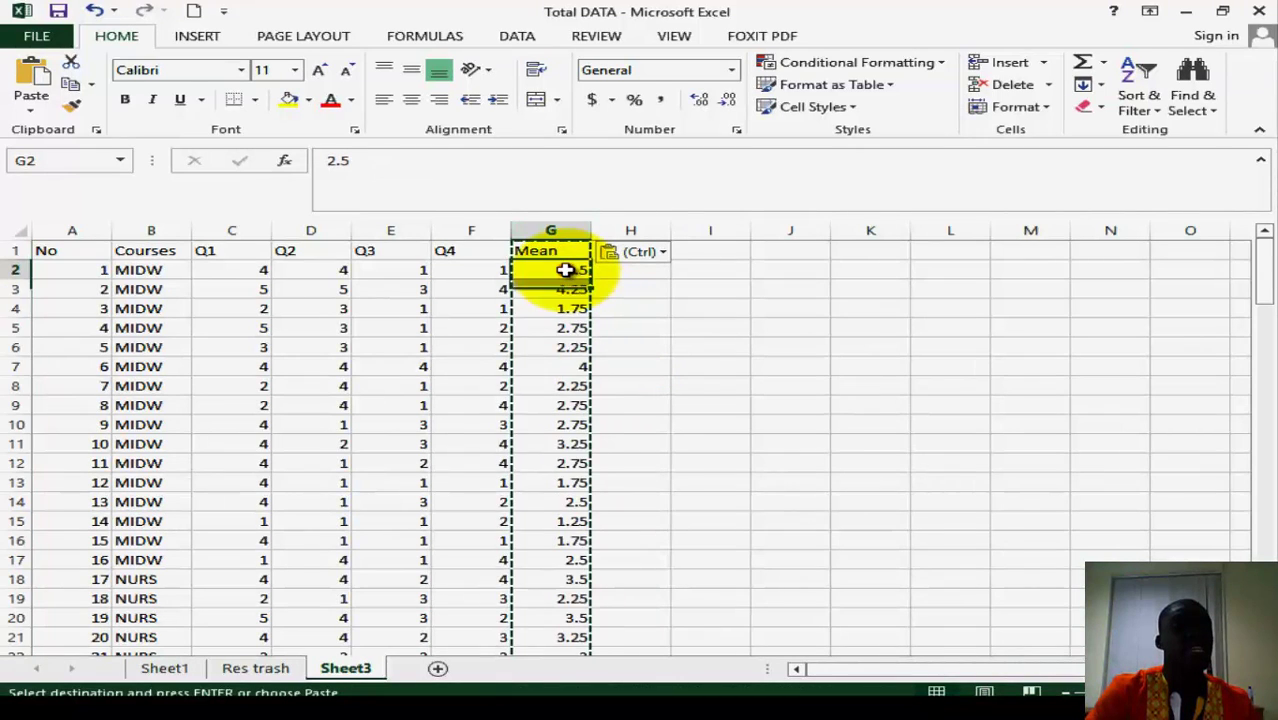
click(566, 288)
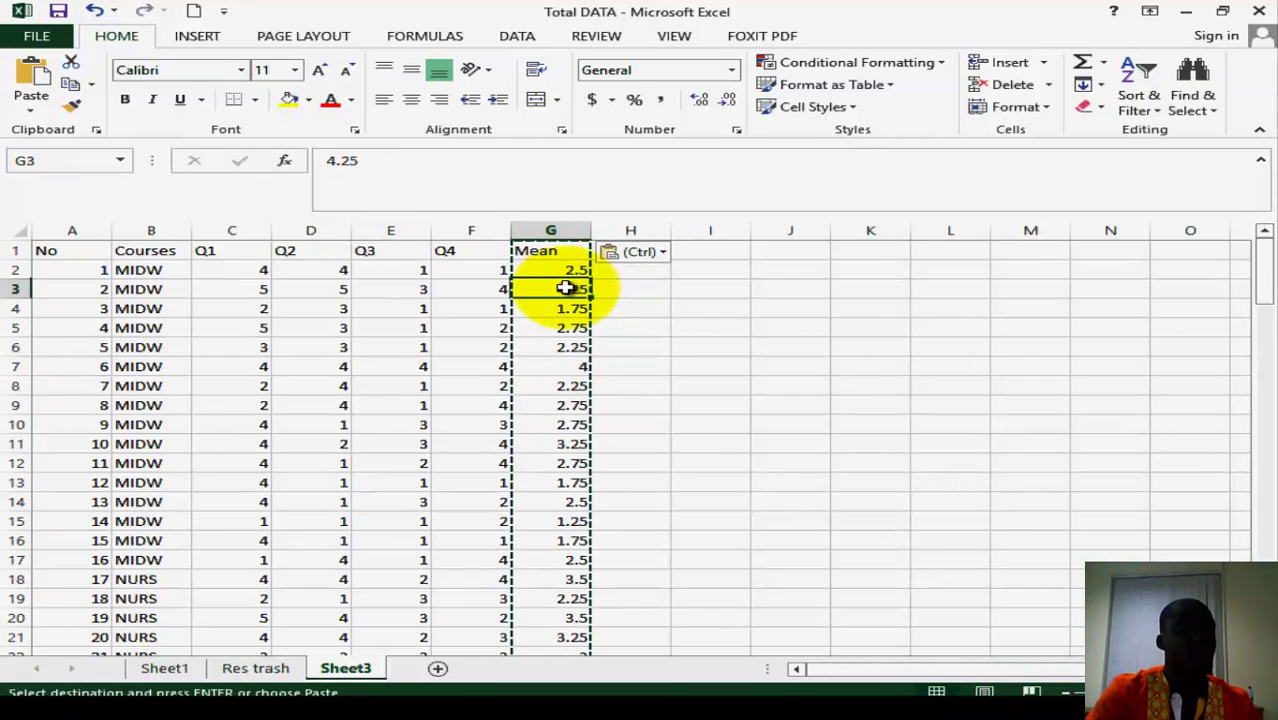
click(579, 310)
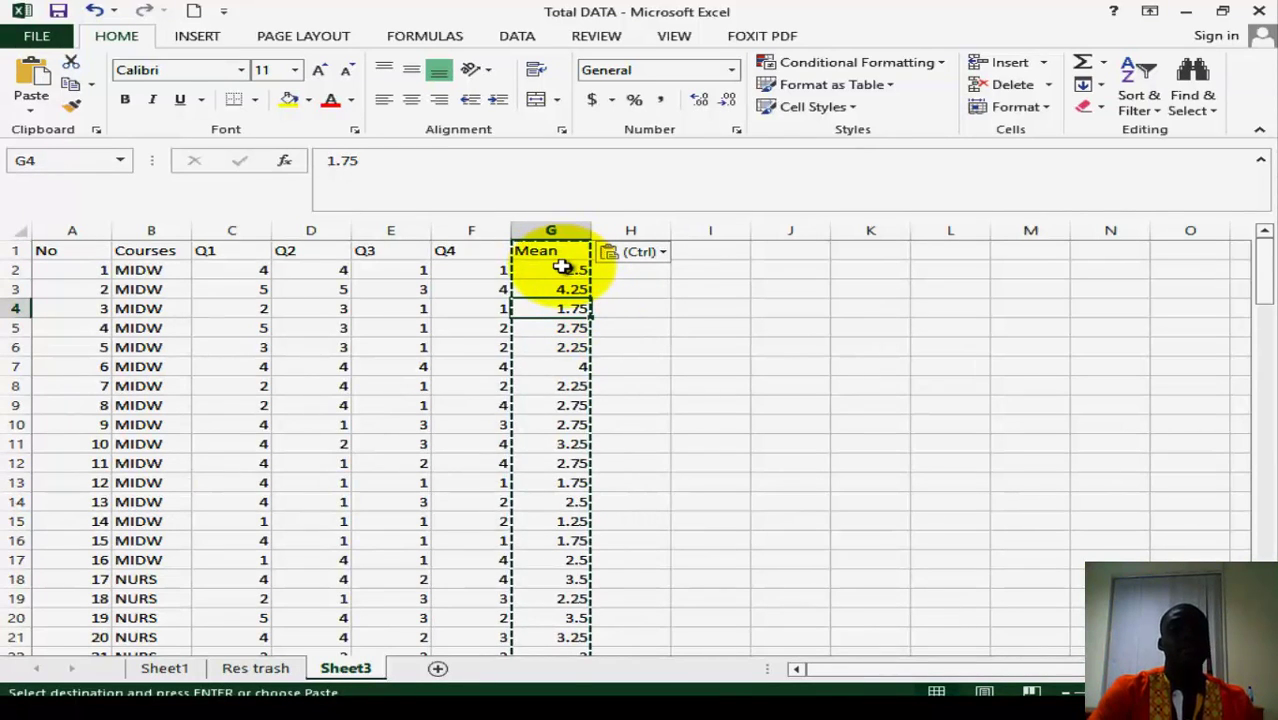
click(564, 268)
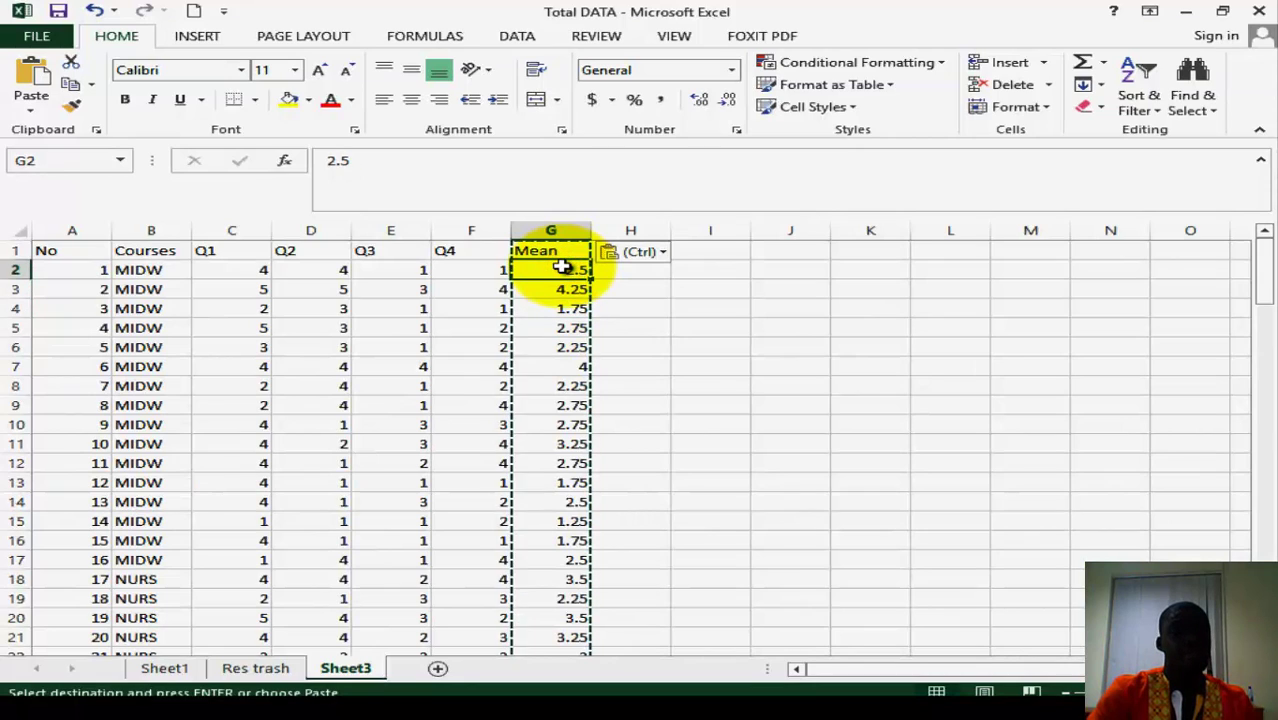
Step: Format the means in G2:G126 to show one decimal place
drag(563, 284, 554, 520)
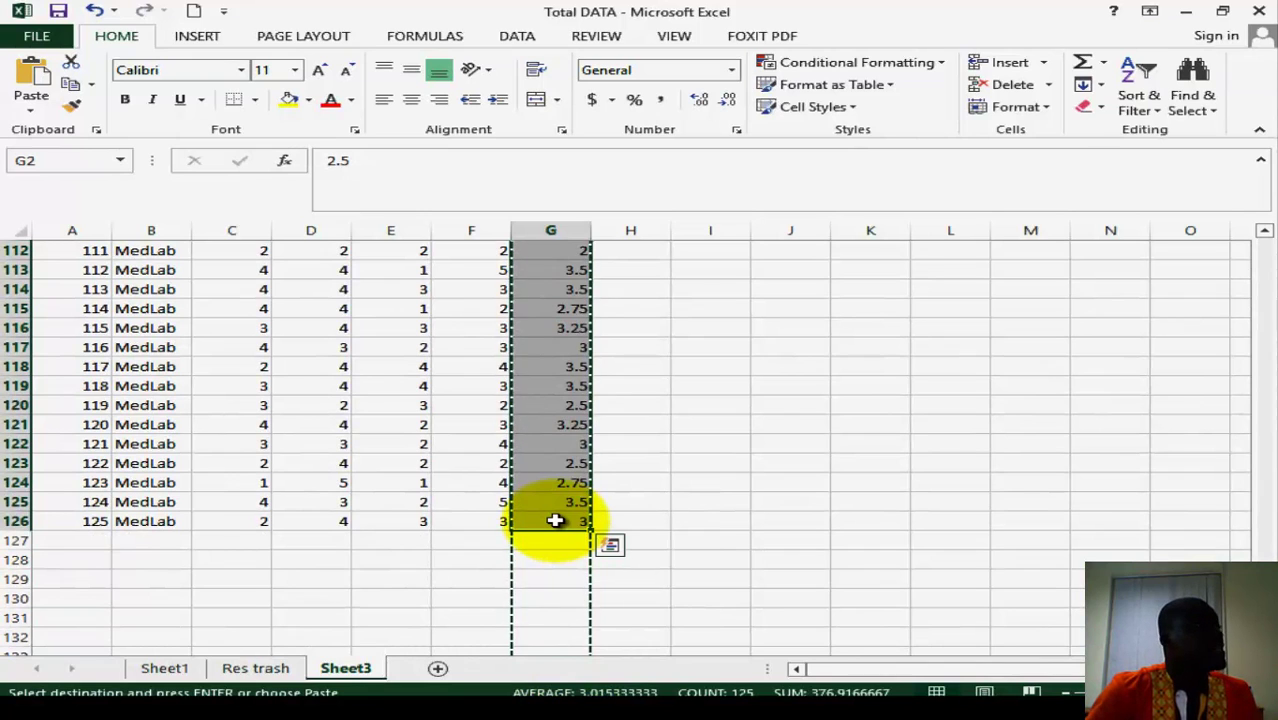
click(554, 520)
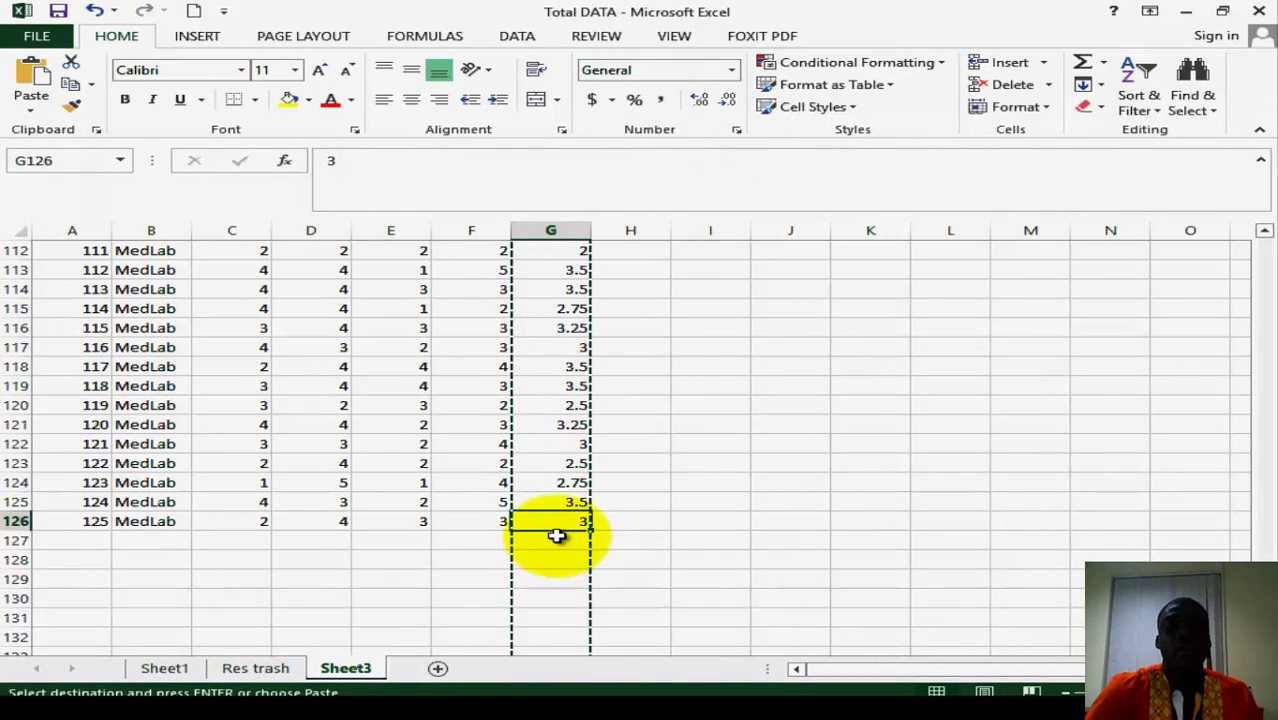
drag(554, 520, 542, 270)
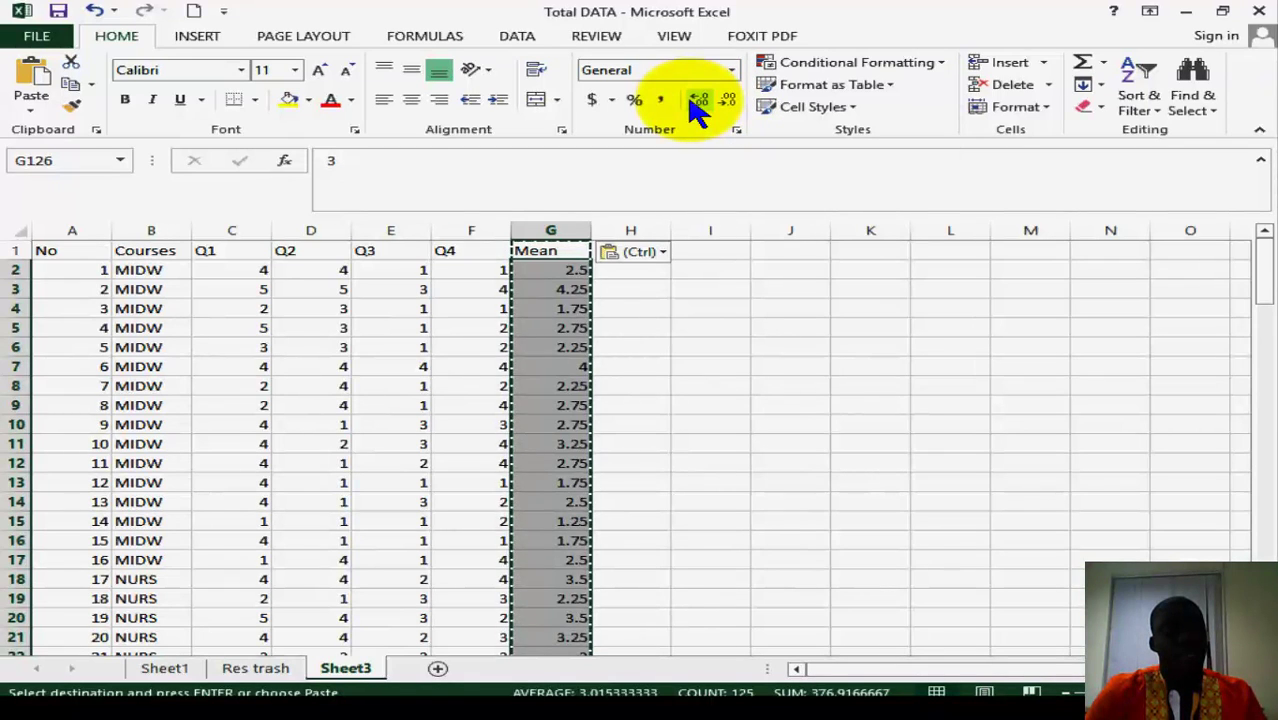
key(ctrl)
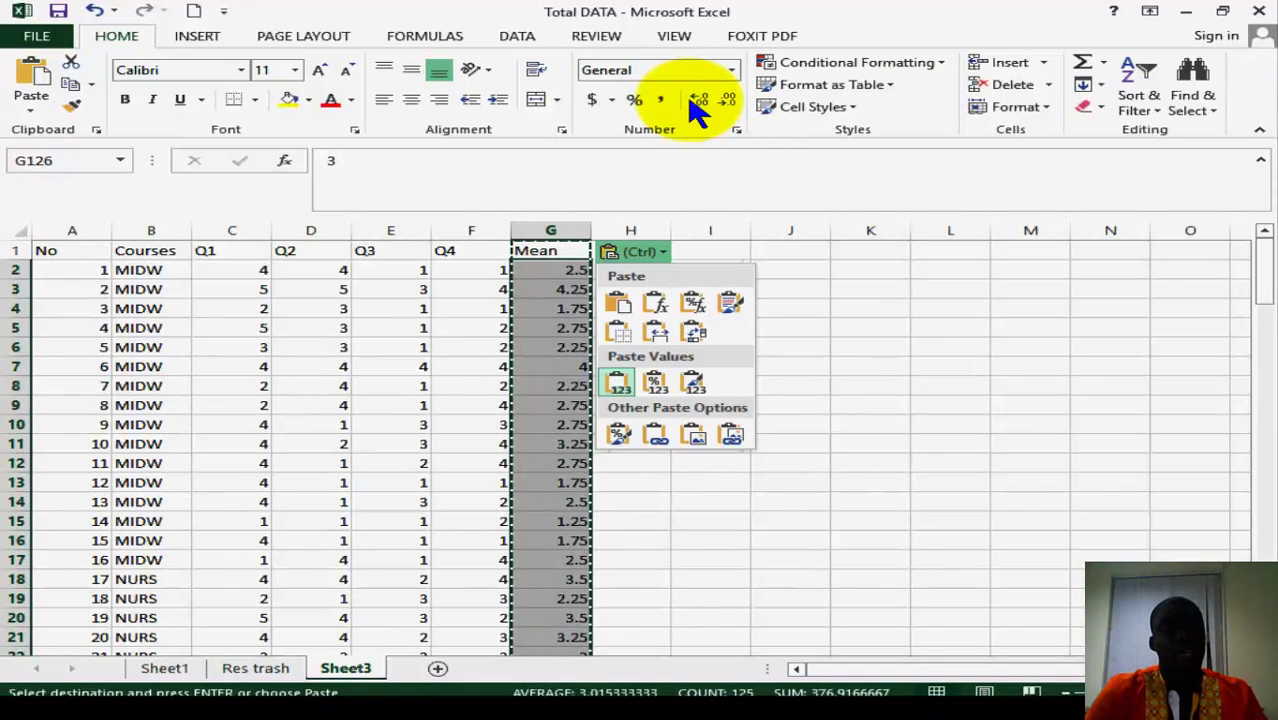
click(704, 100)
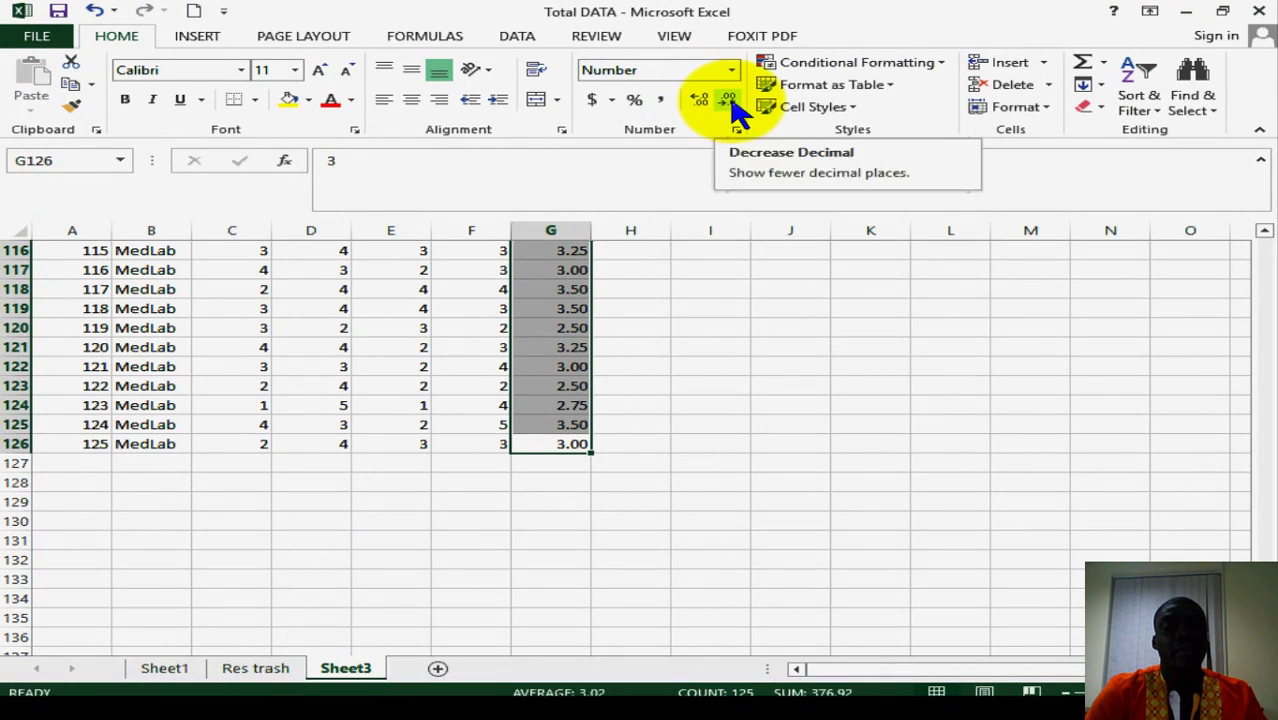
click(731, 101)
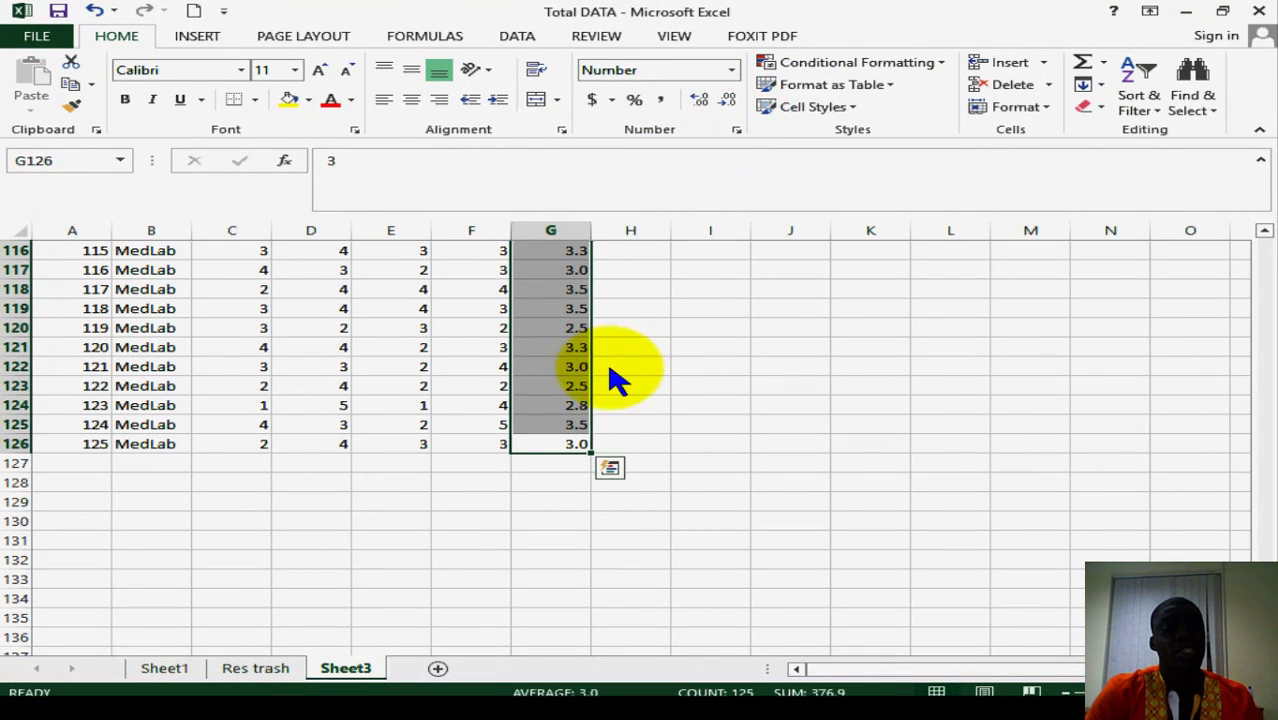
drag(1264, 600, 1262, 200)
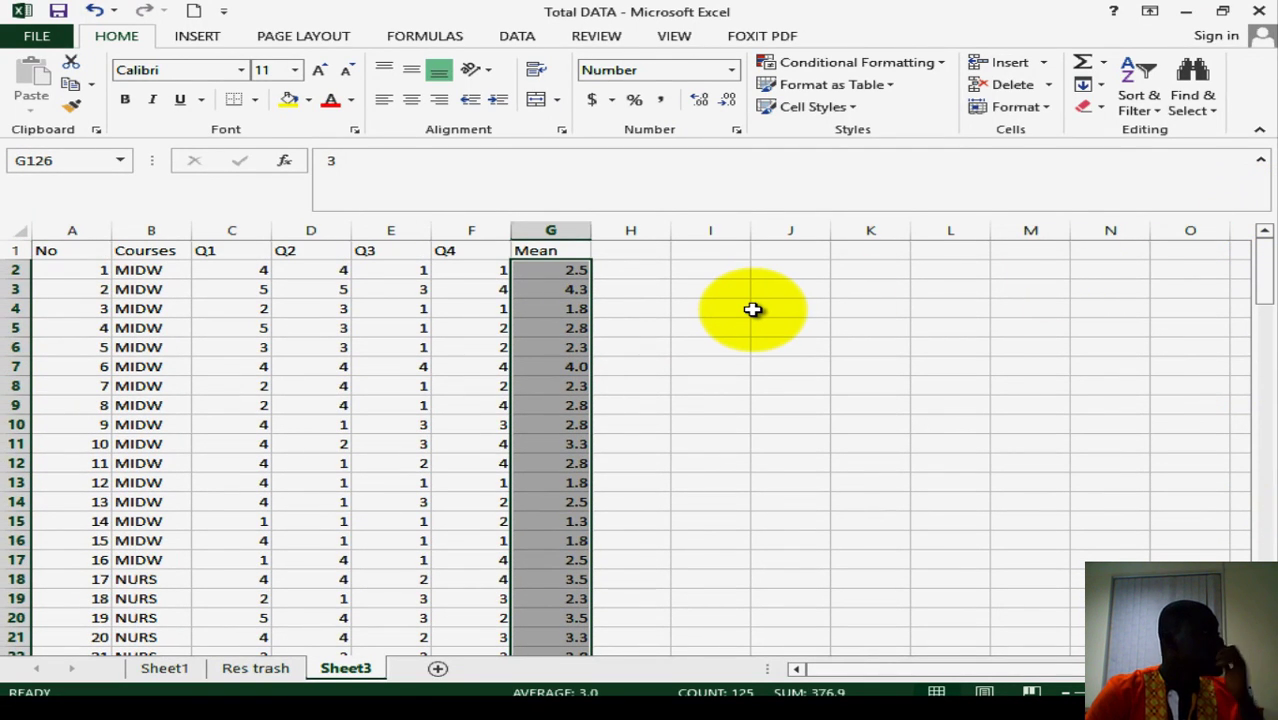
Step: Return from the PDF's performance grading criteria to the Total DATA workbook and turn on filtering for the Mean column
click(580, 279)
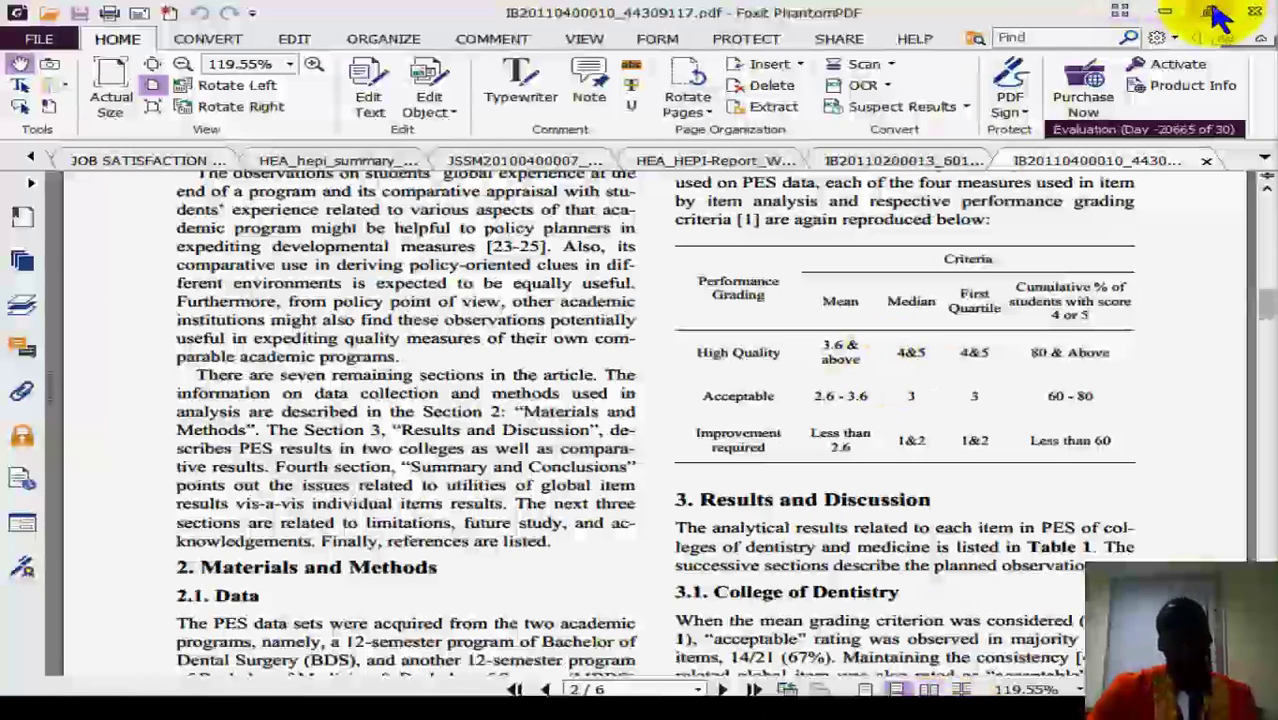
click(1164, 14)
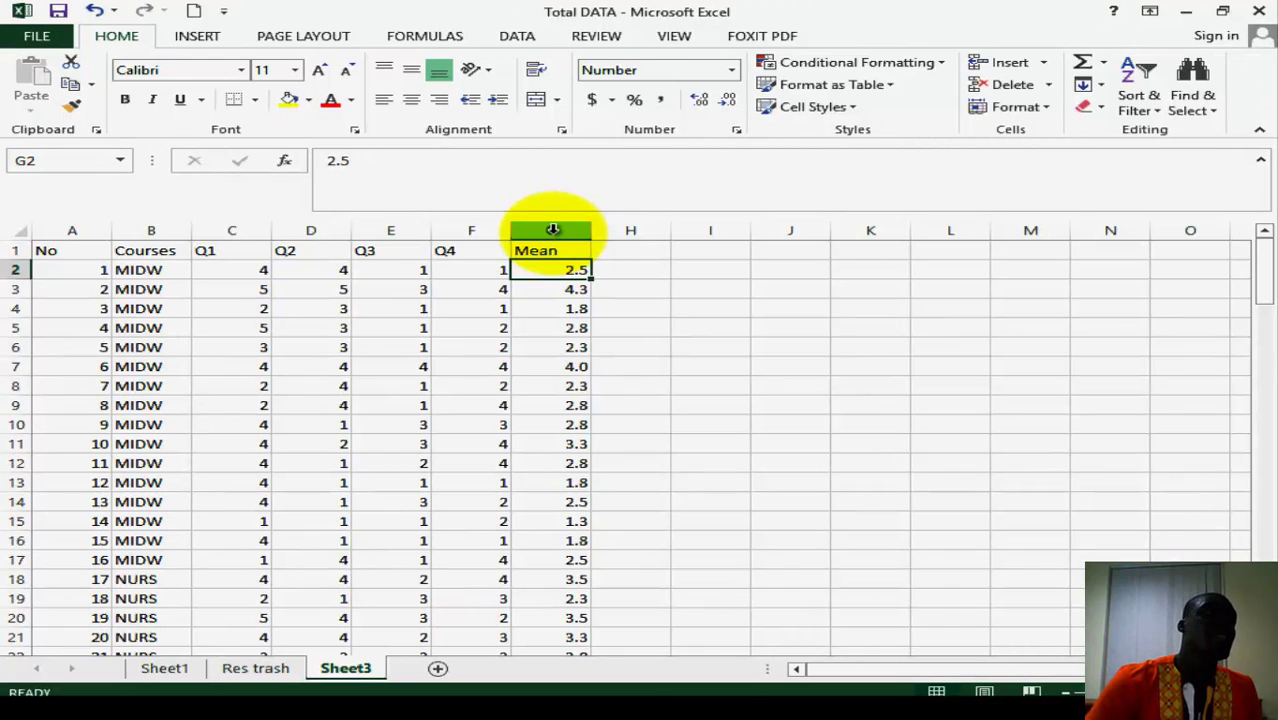
click(552, 230)
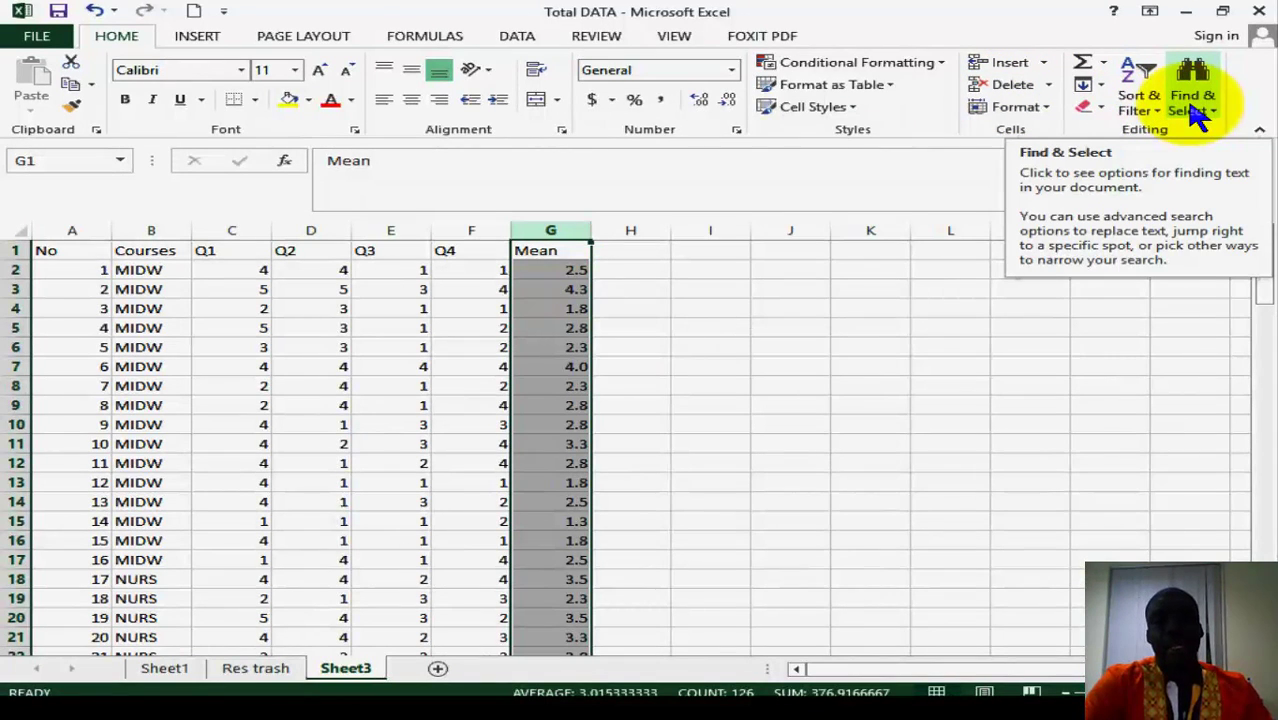
click(1138, 93)
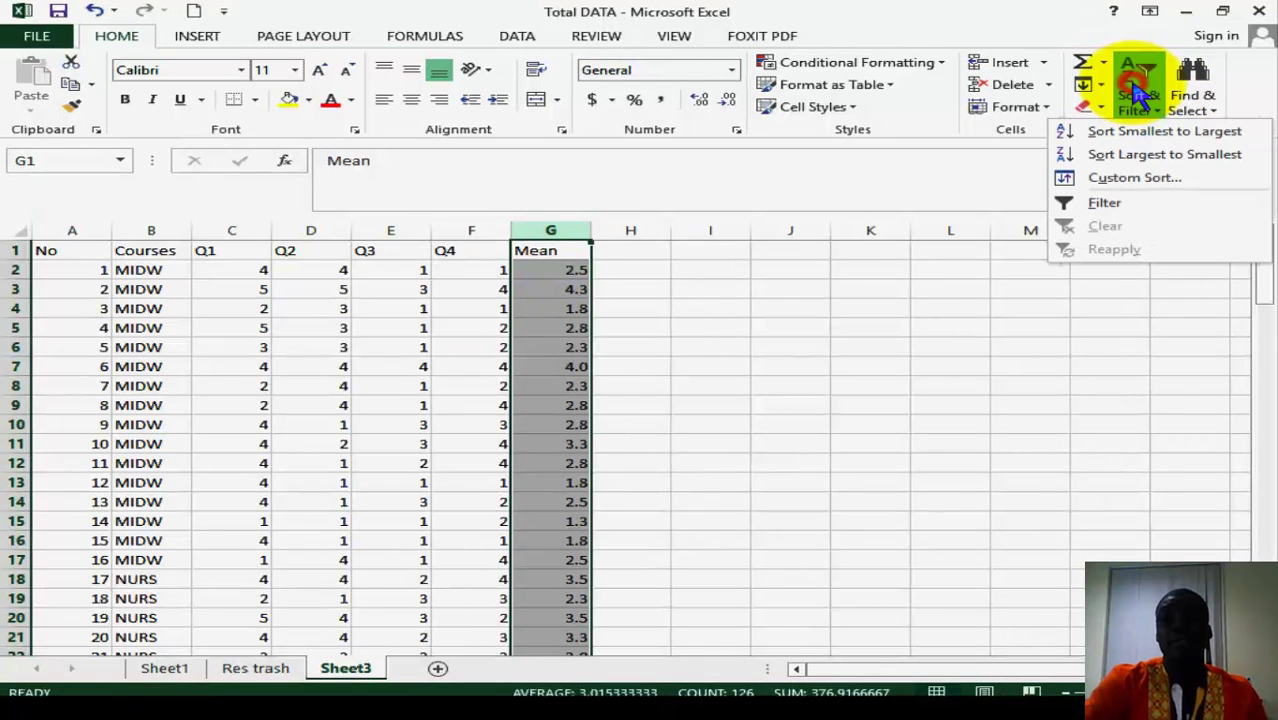
click(1106, 206)
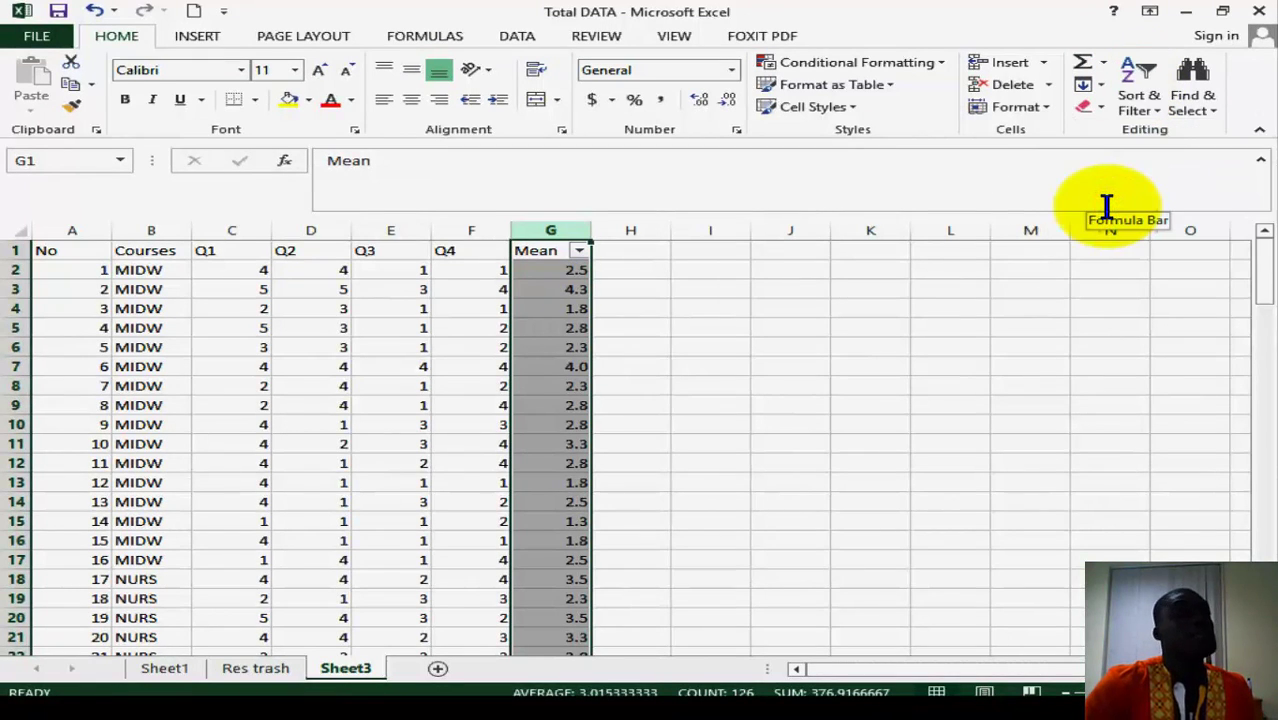
Step: Filter the Mean column to show only rows with a mean greater than or equal to 3.6
click(580, 252)
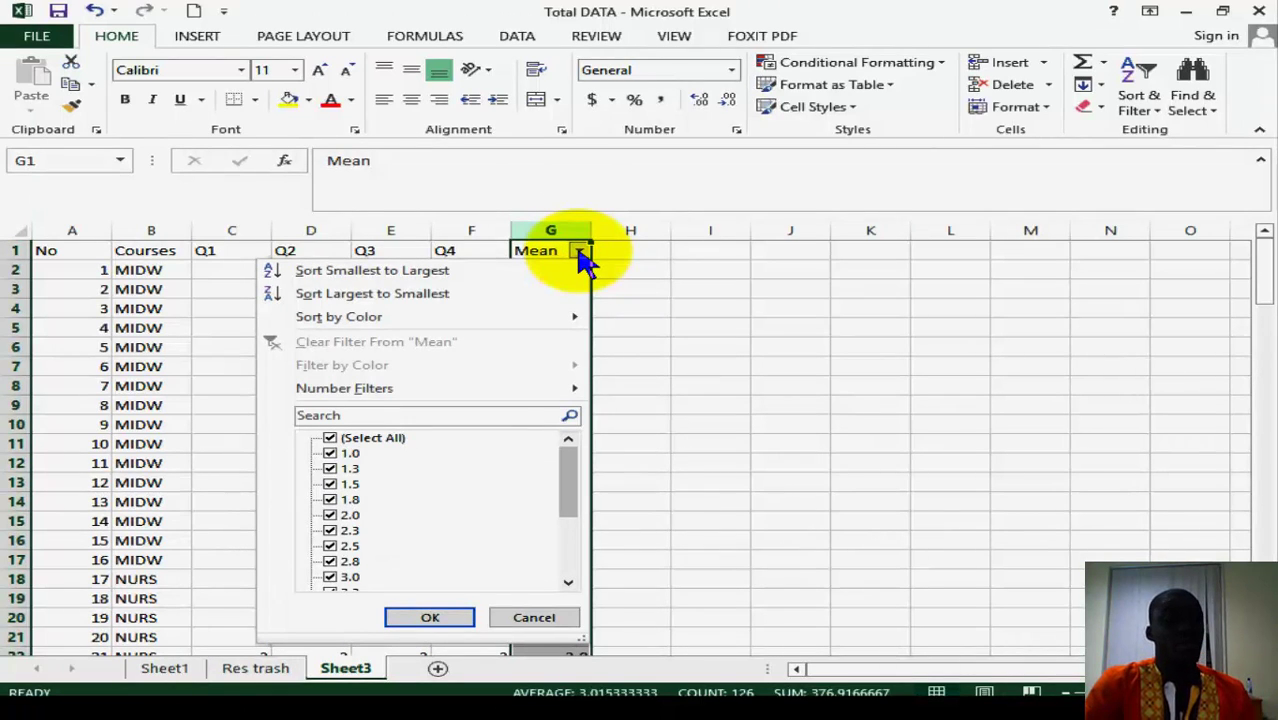
click(471, 394)
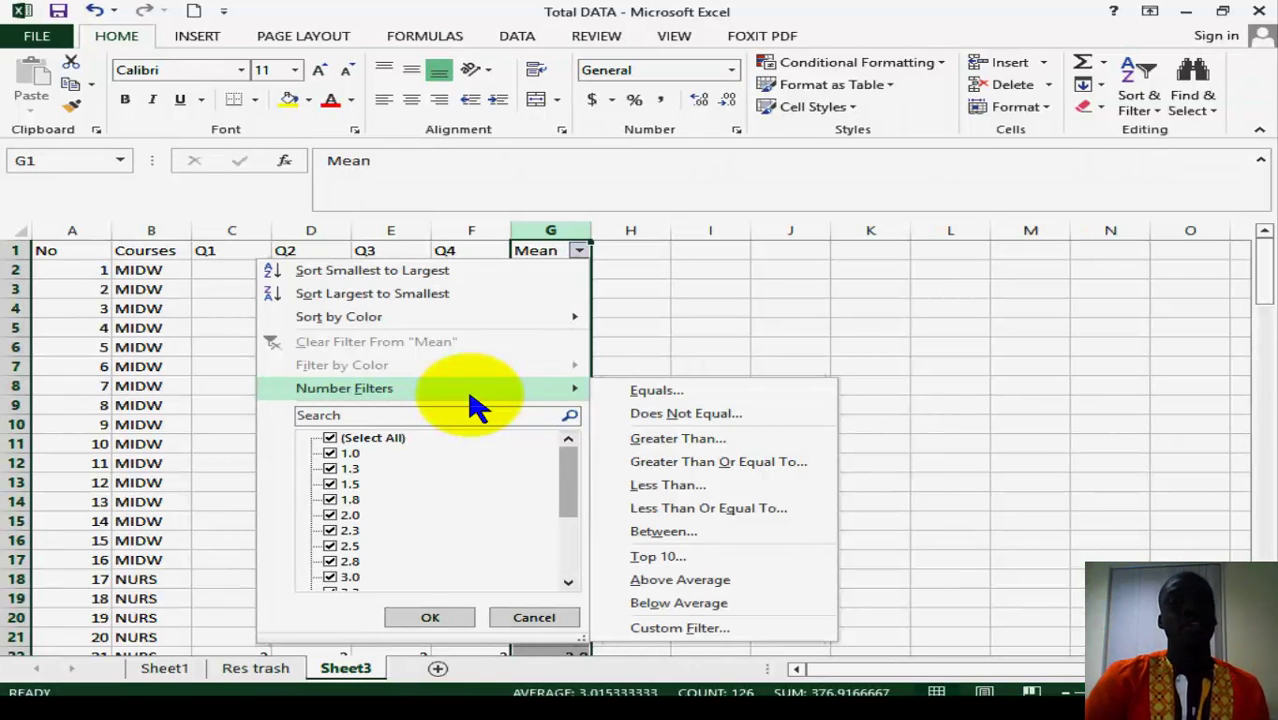
click(712, 466)
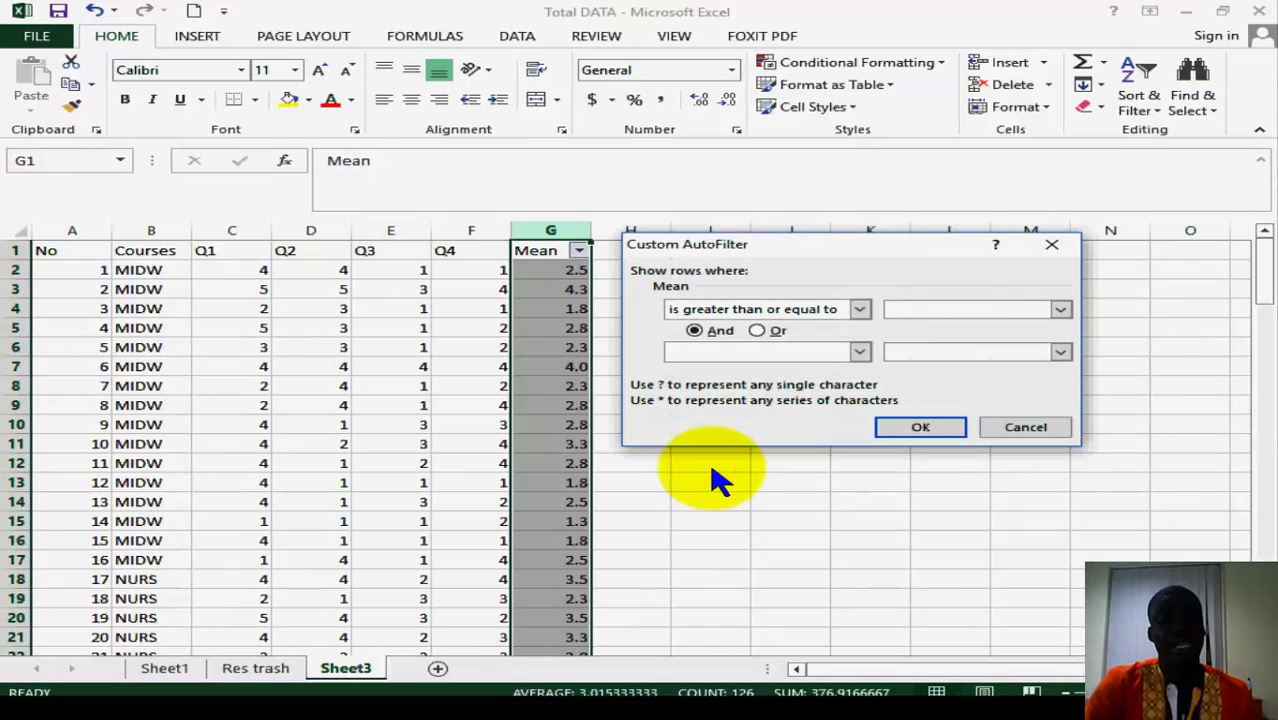
text(3)
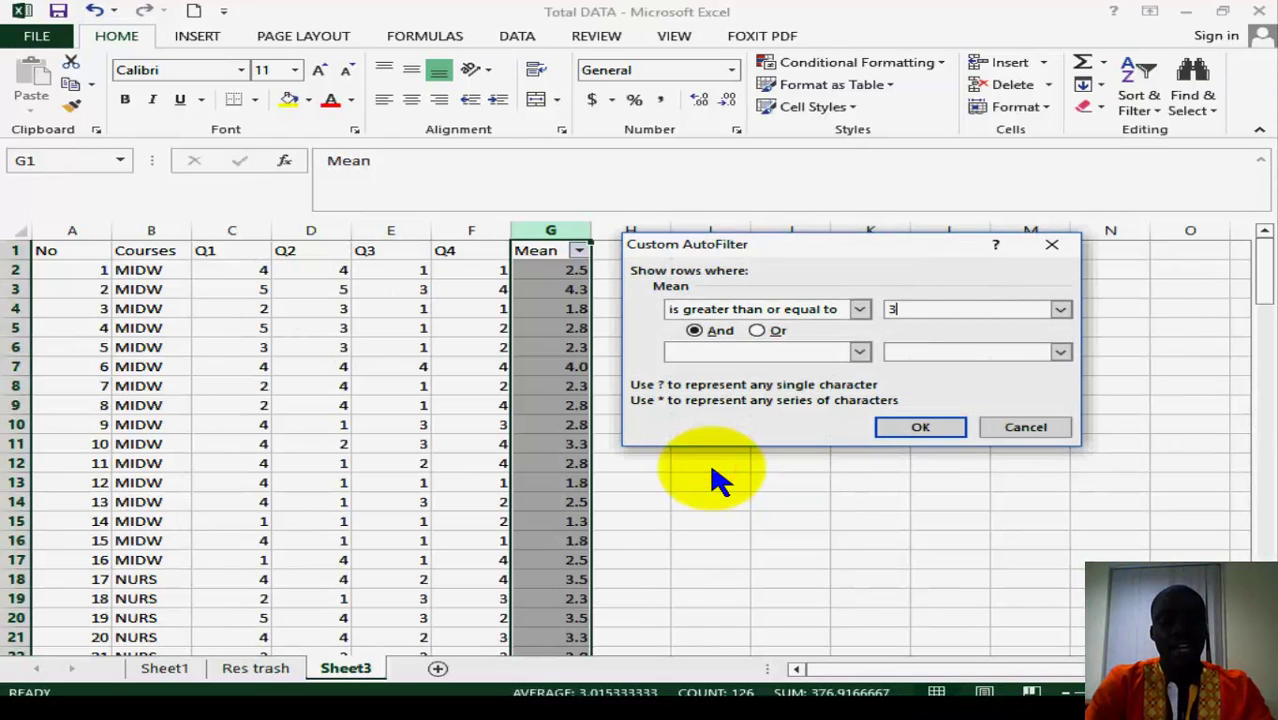
text(.)
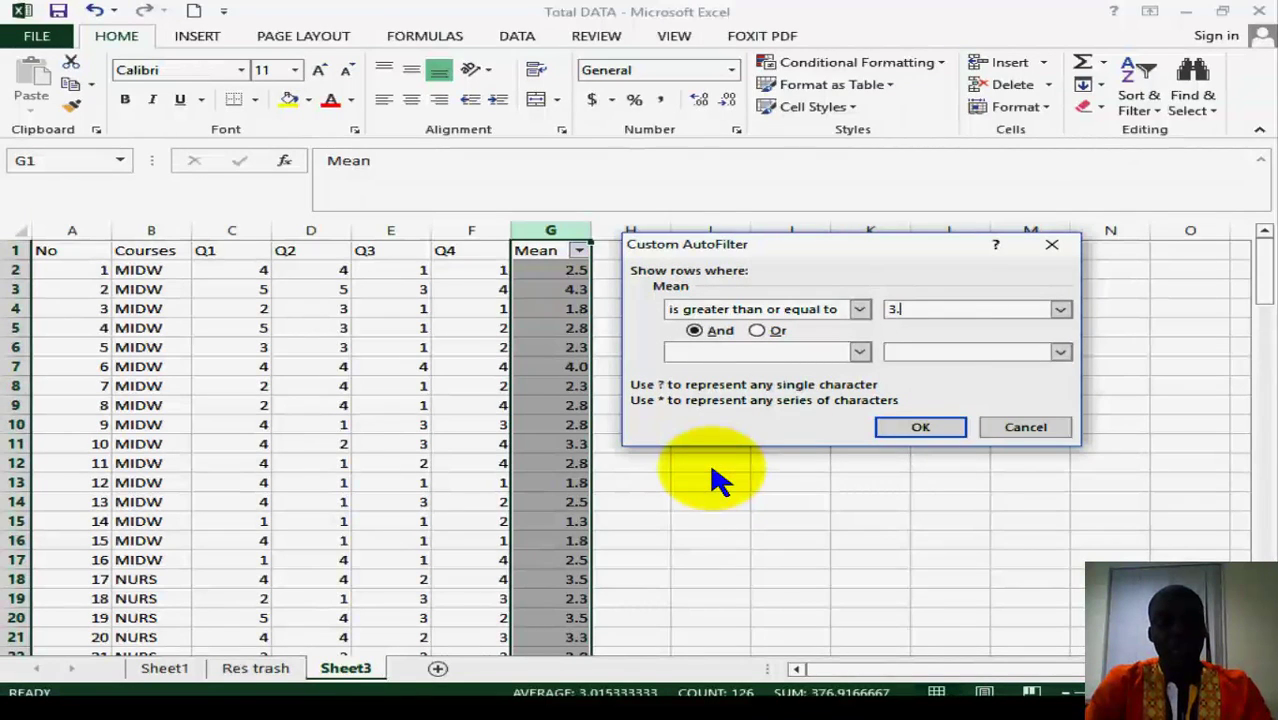
text(6)
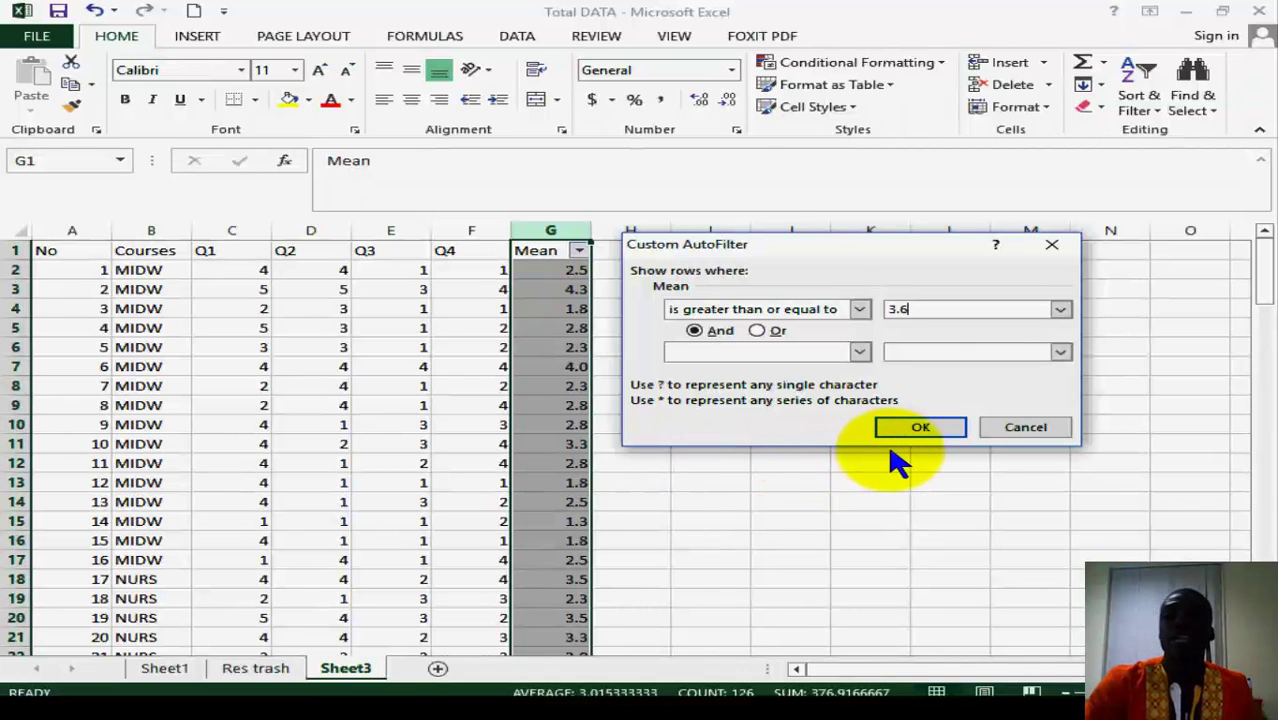
click(918, 431)
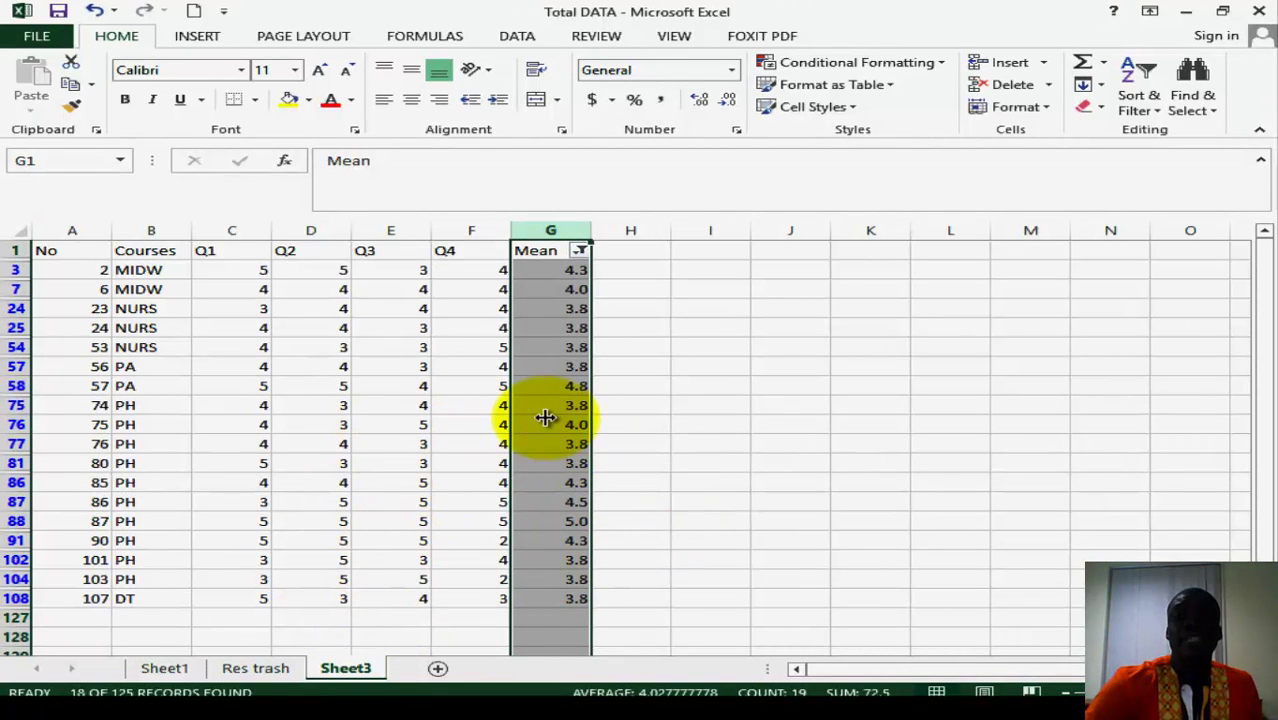
Step: Enter the grade E in H3 beside the first filtered mean and fill it down the filtered rows to H108
click(577, 272)
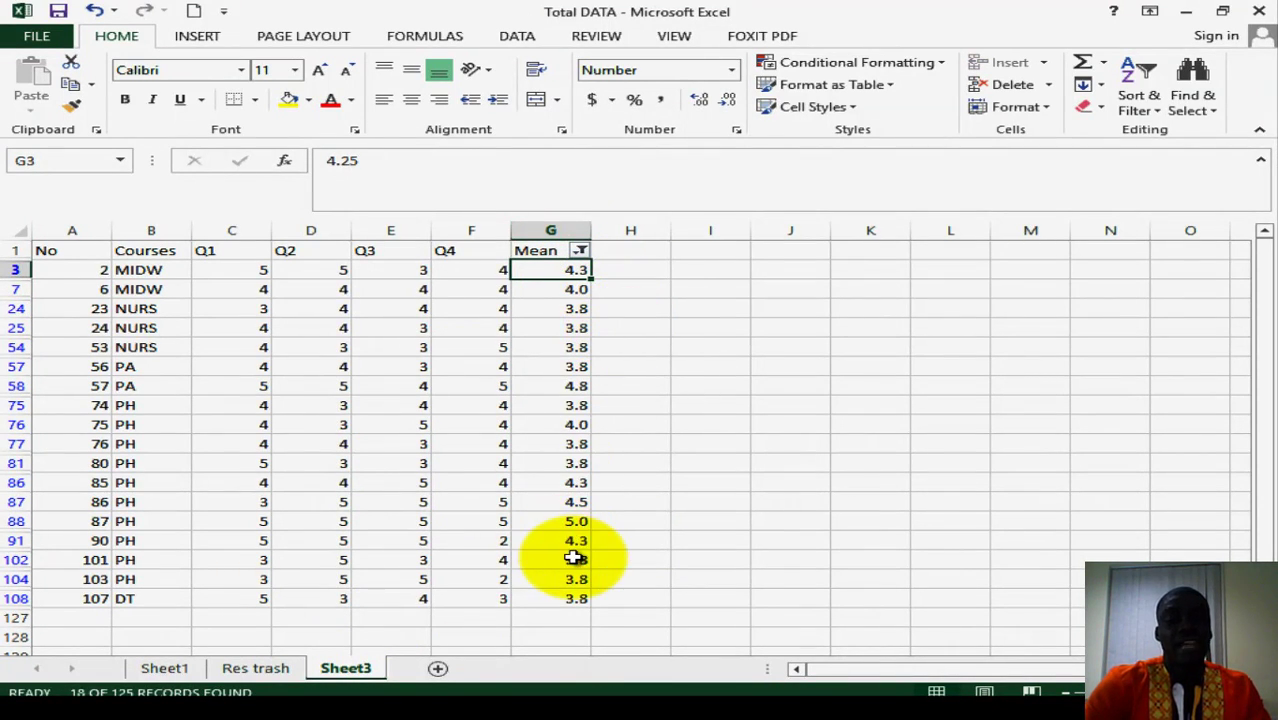
click(578, 598)
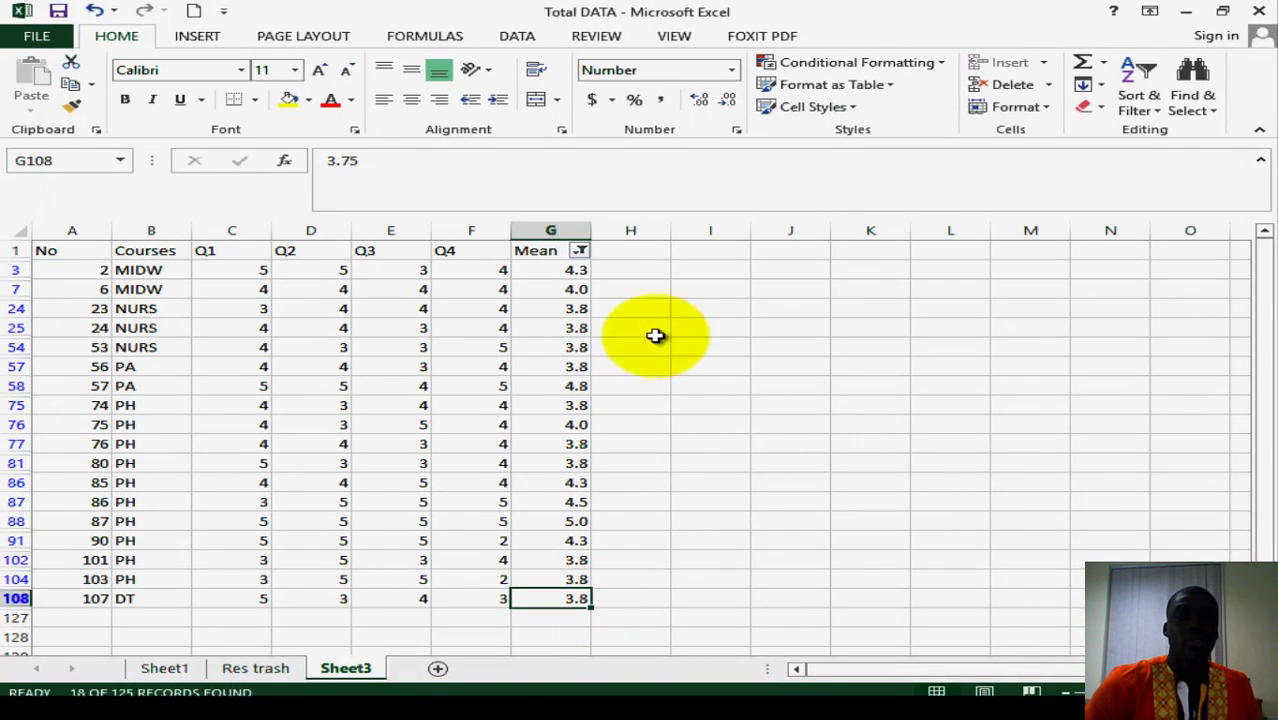
click(645, 271)
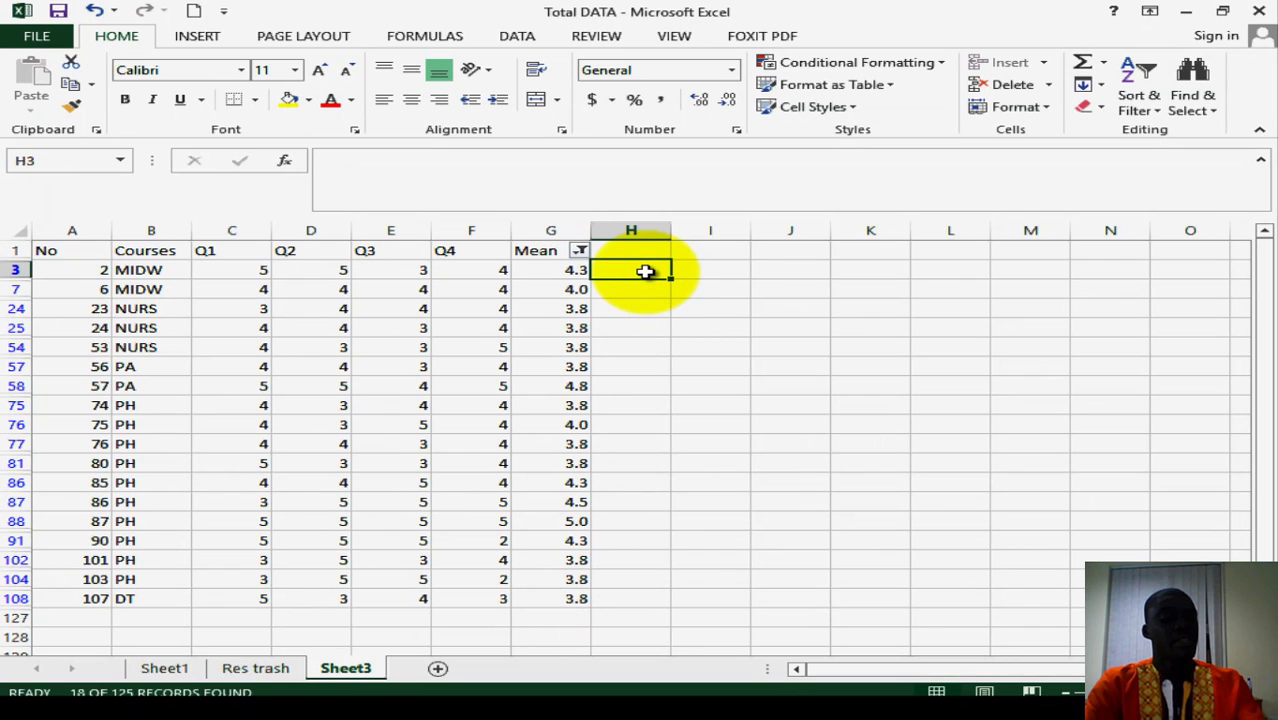
text(E)
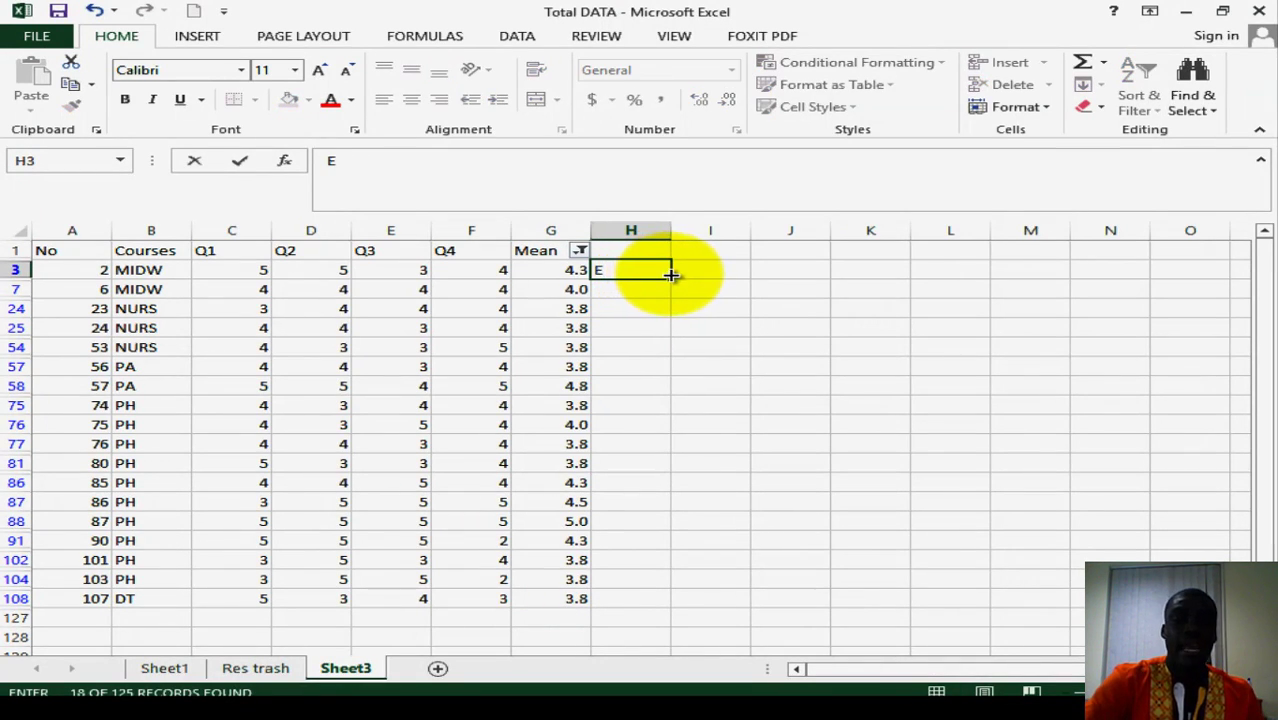
click(673, 281)
drag(673, 281, 659, 606)
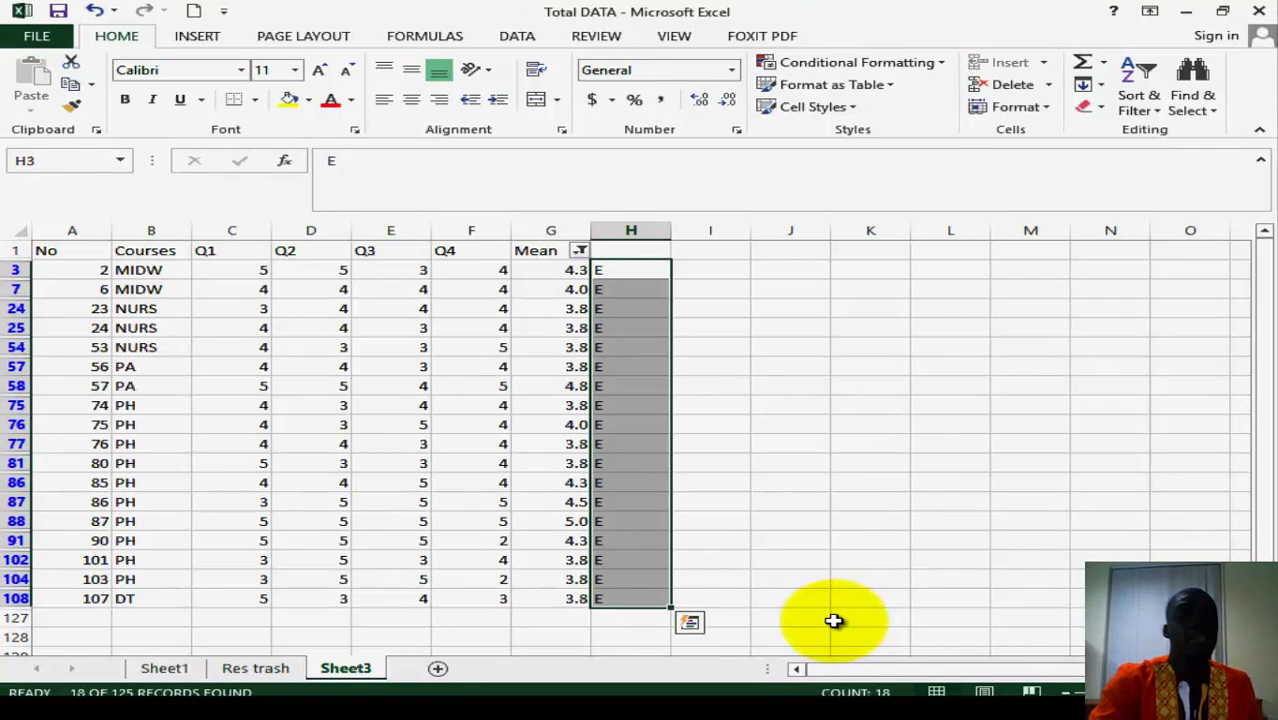
Step: Filter the Mean column to show rows greater than or equal to 2.6 and less than 3.6
click(580, 251)
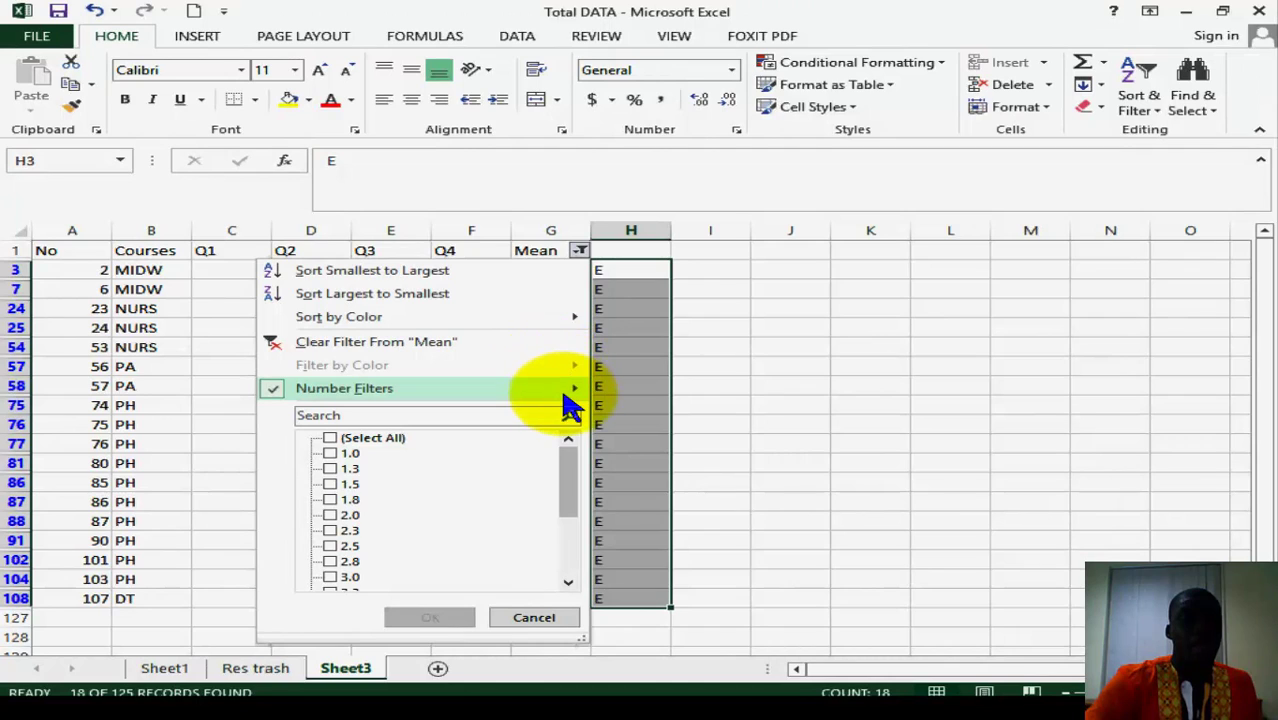
mouse_move(570, 405)
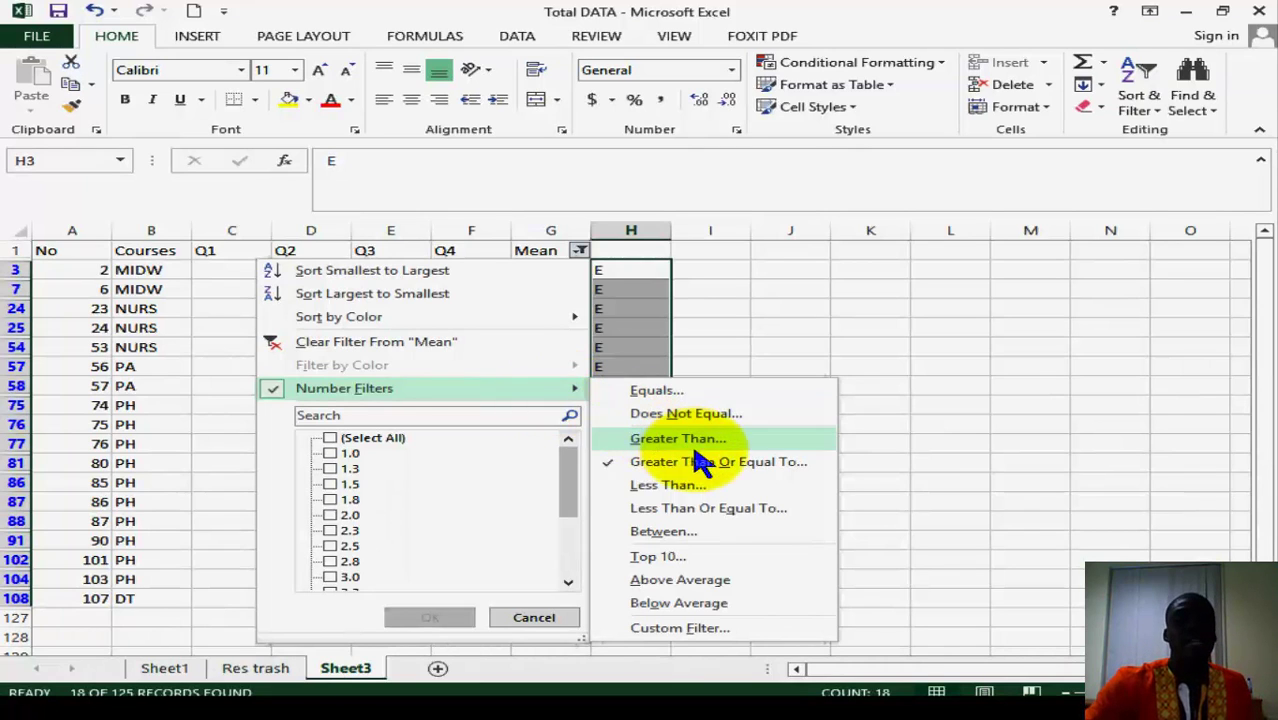
click(722, 462)
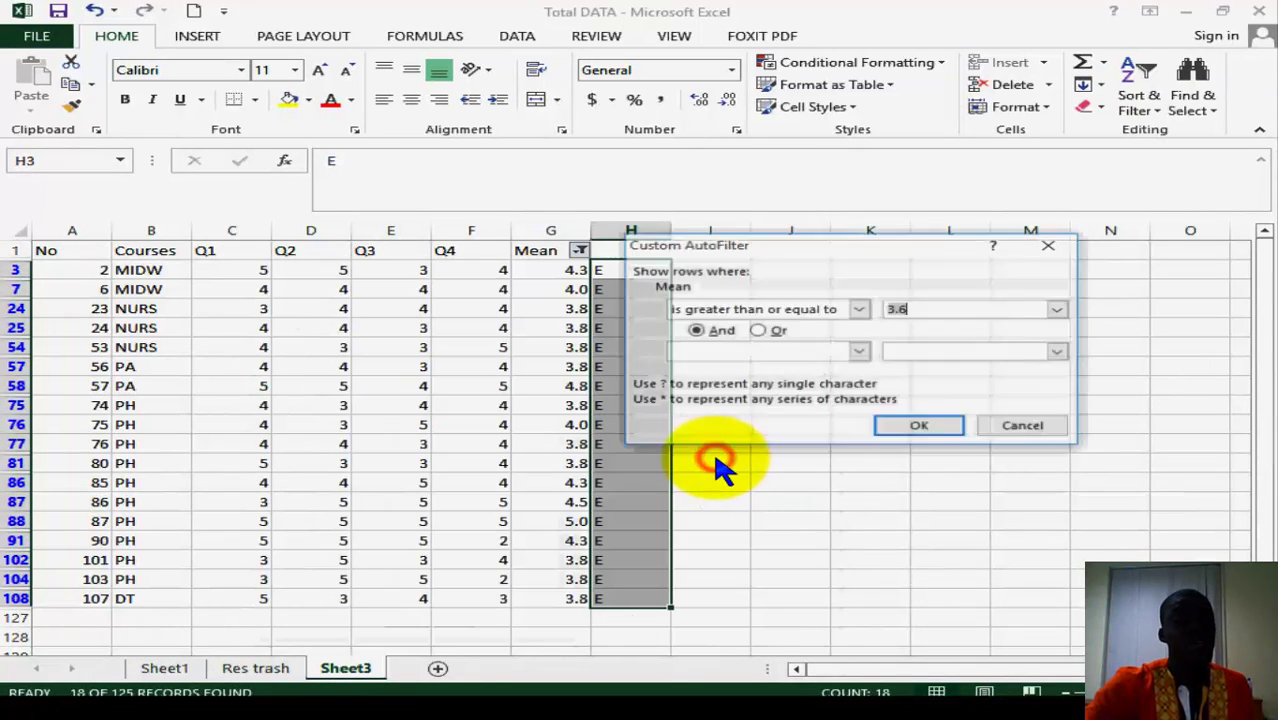
key(BackSpace)
text(2.6)
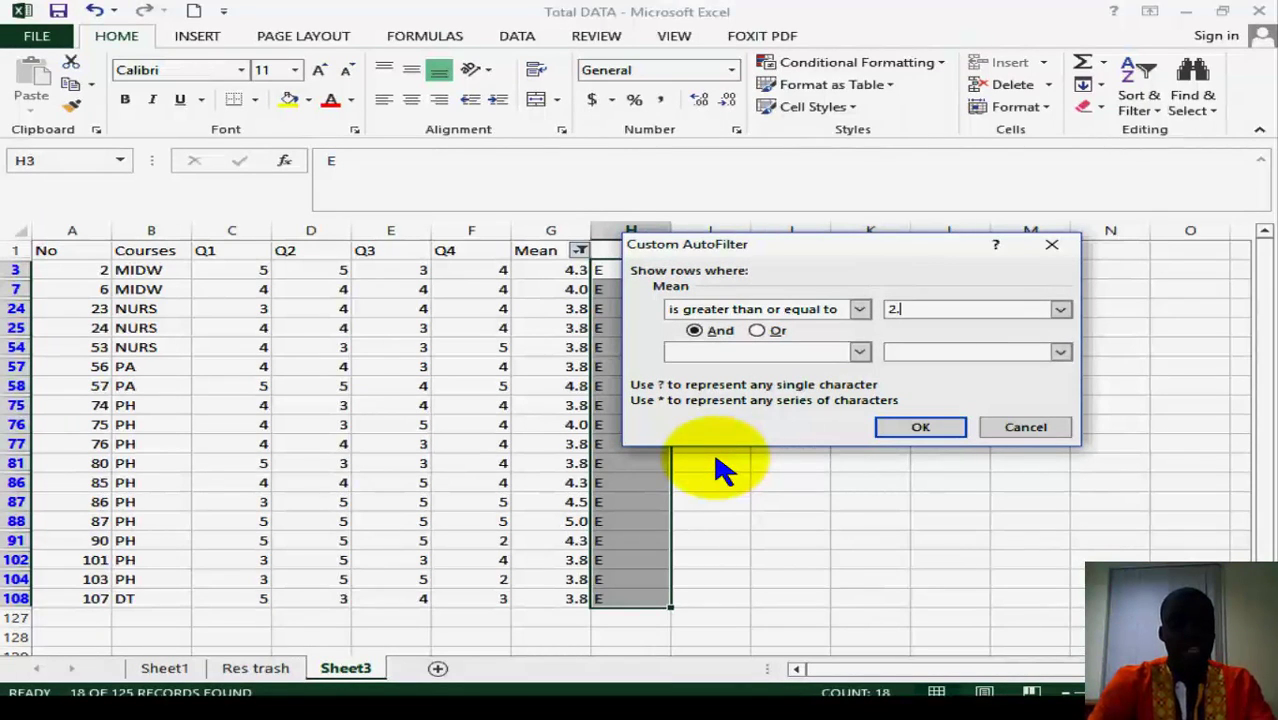
click(858, 354)
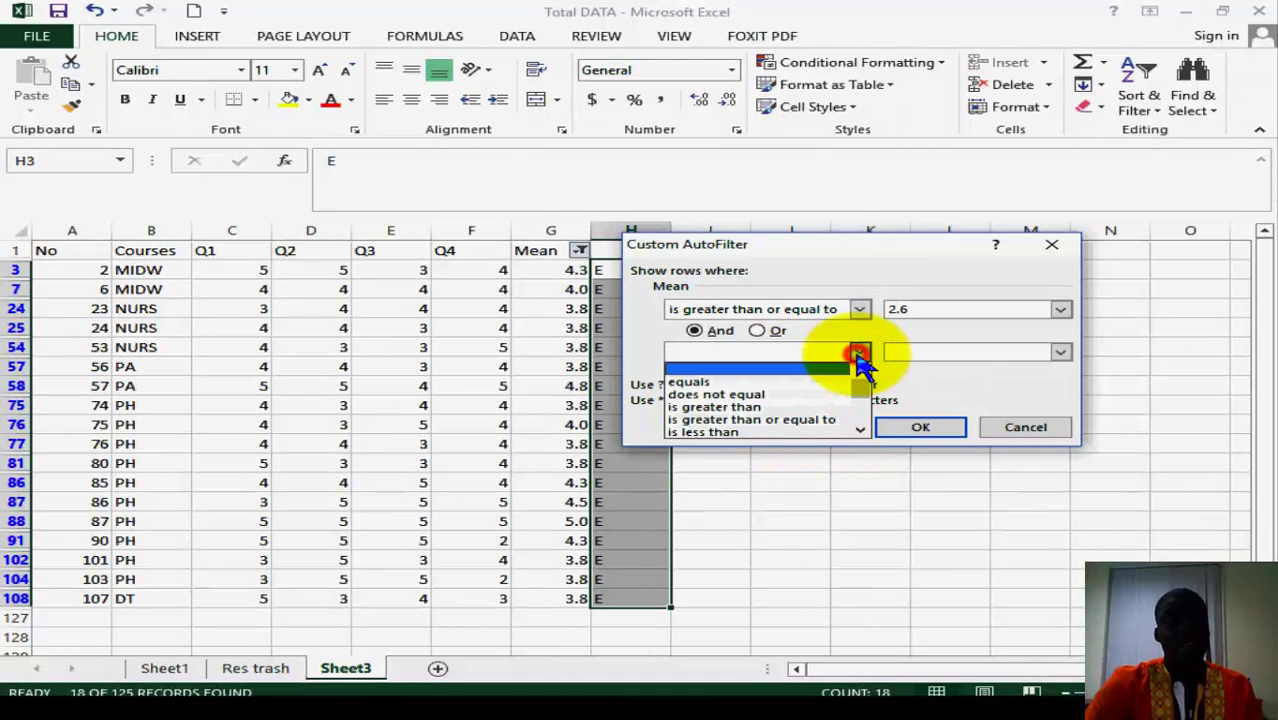
click(835, 432)
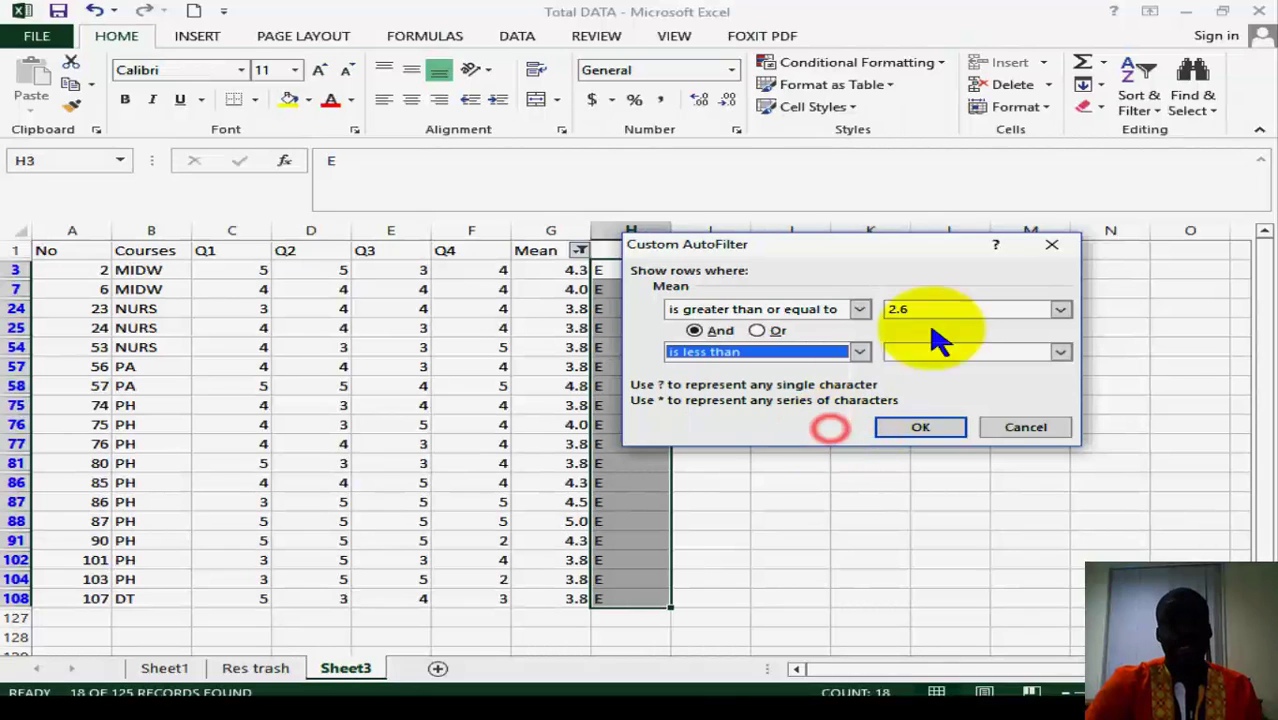
click(980, 348)
text(3)
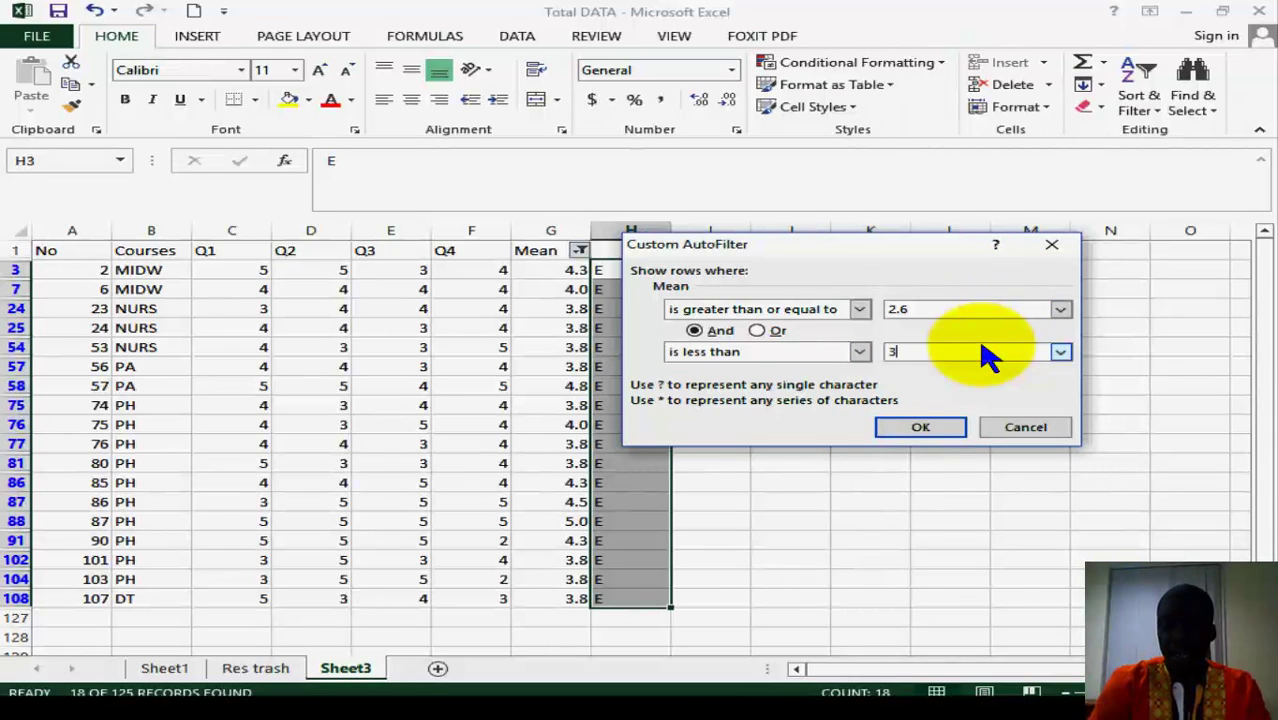
text(.6)
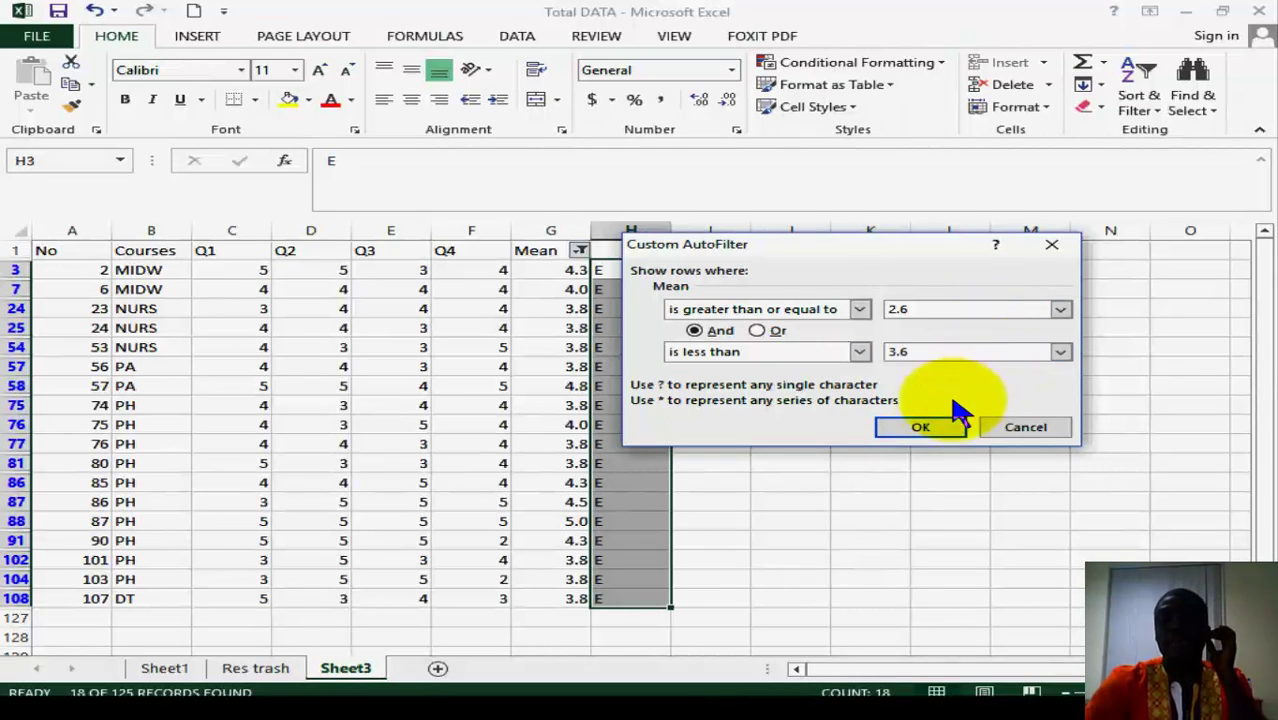
click(940, 428)
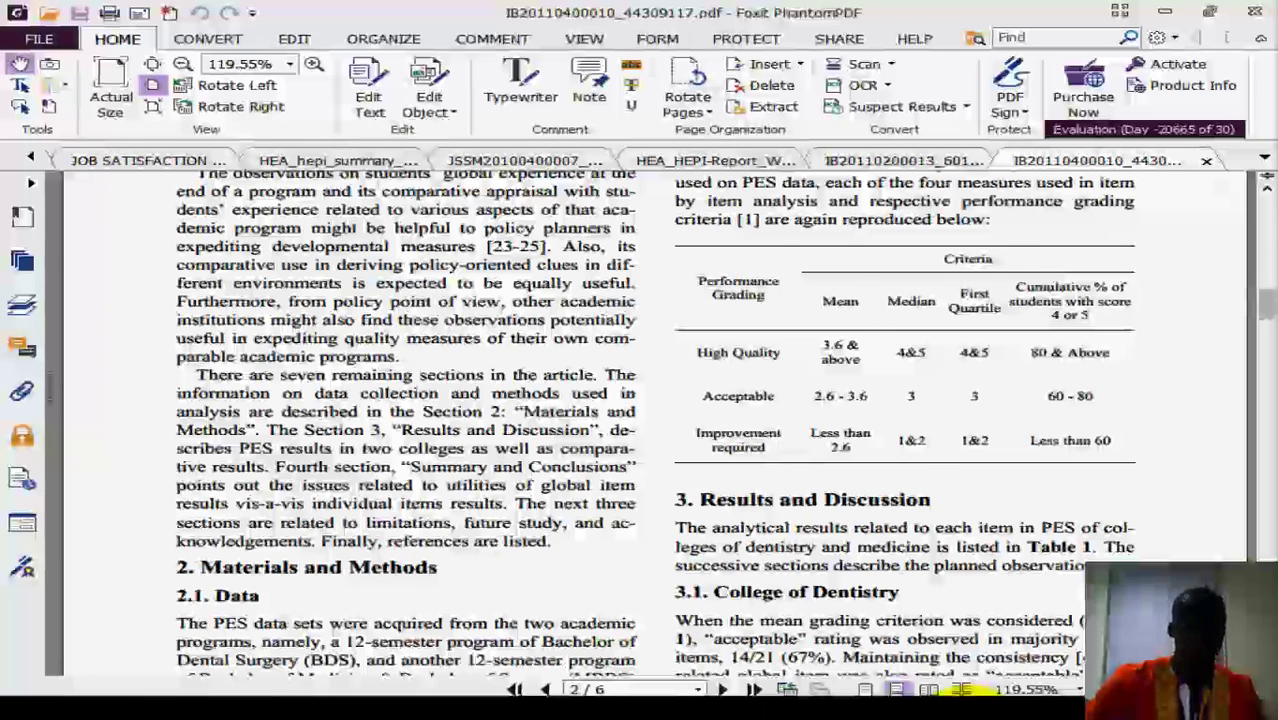
Step: Back in the Total DATA workbook, enter the grade G in H5 and fill it down the filtered rows to H126
key(alt+Tab)
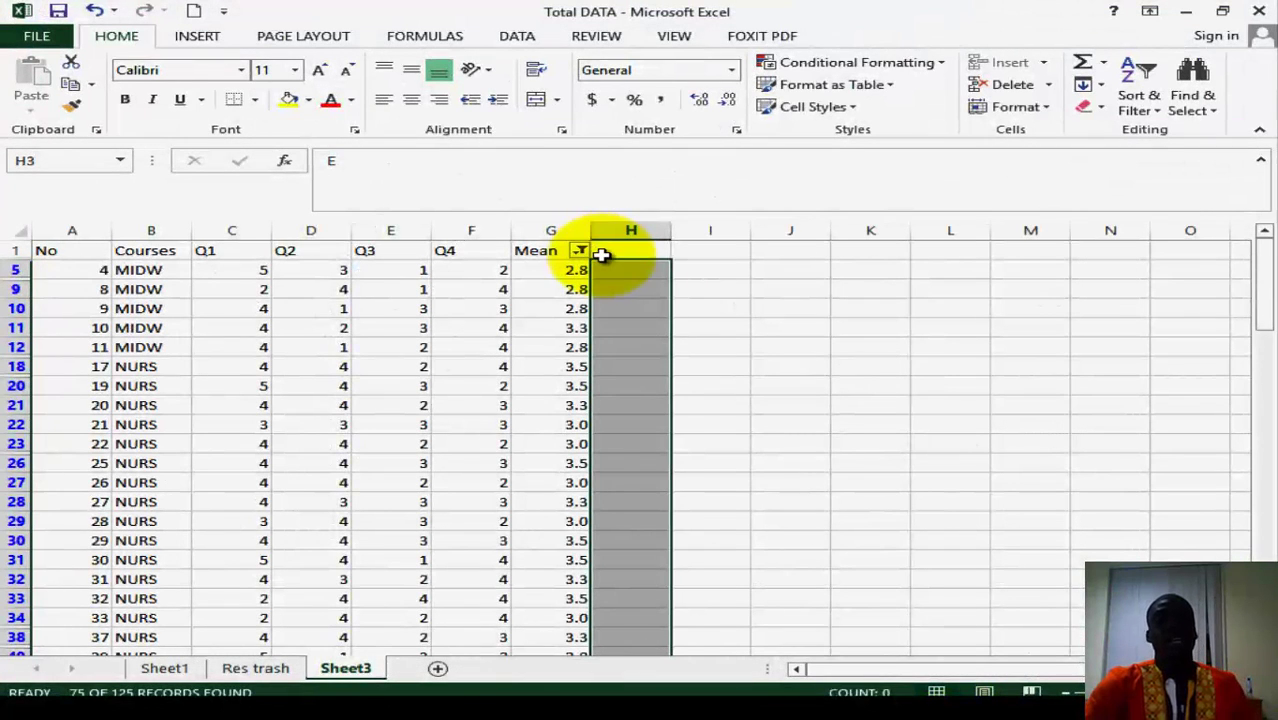
click(619, 268)
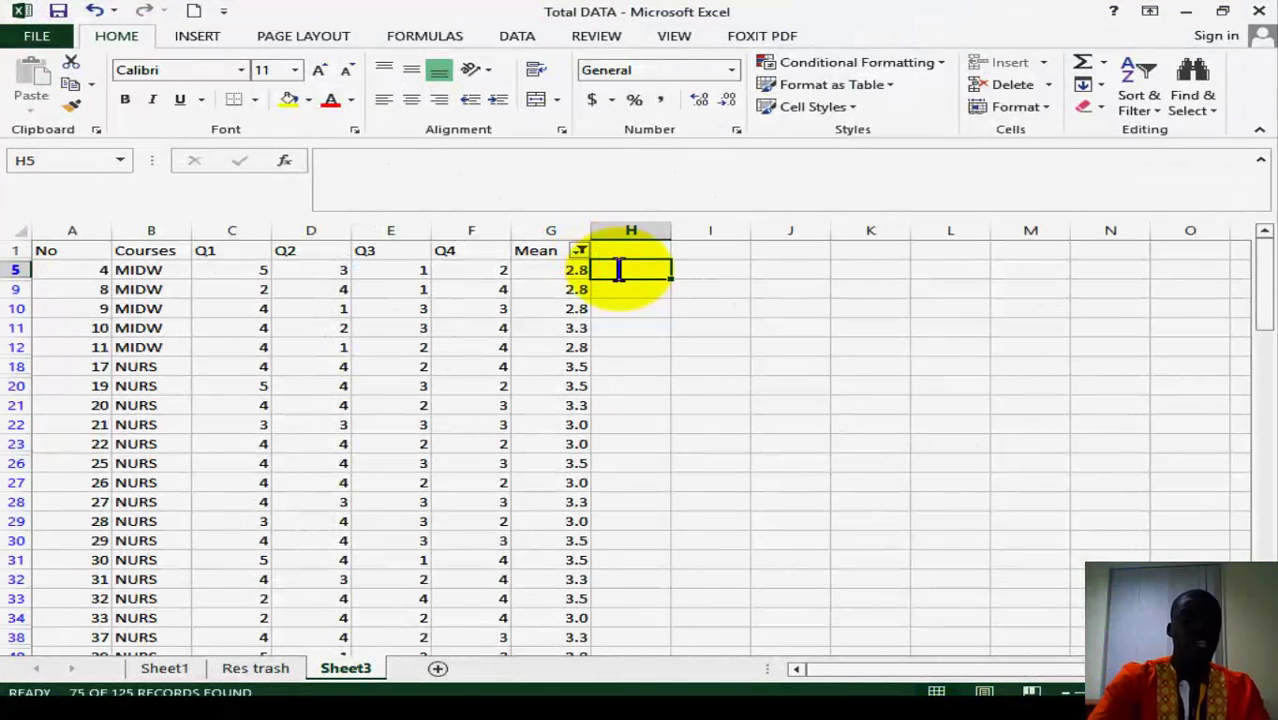
text(G)
drag(669, 273, 648, 596)
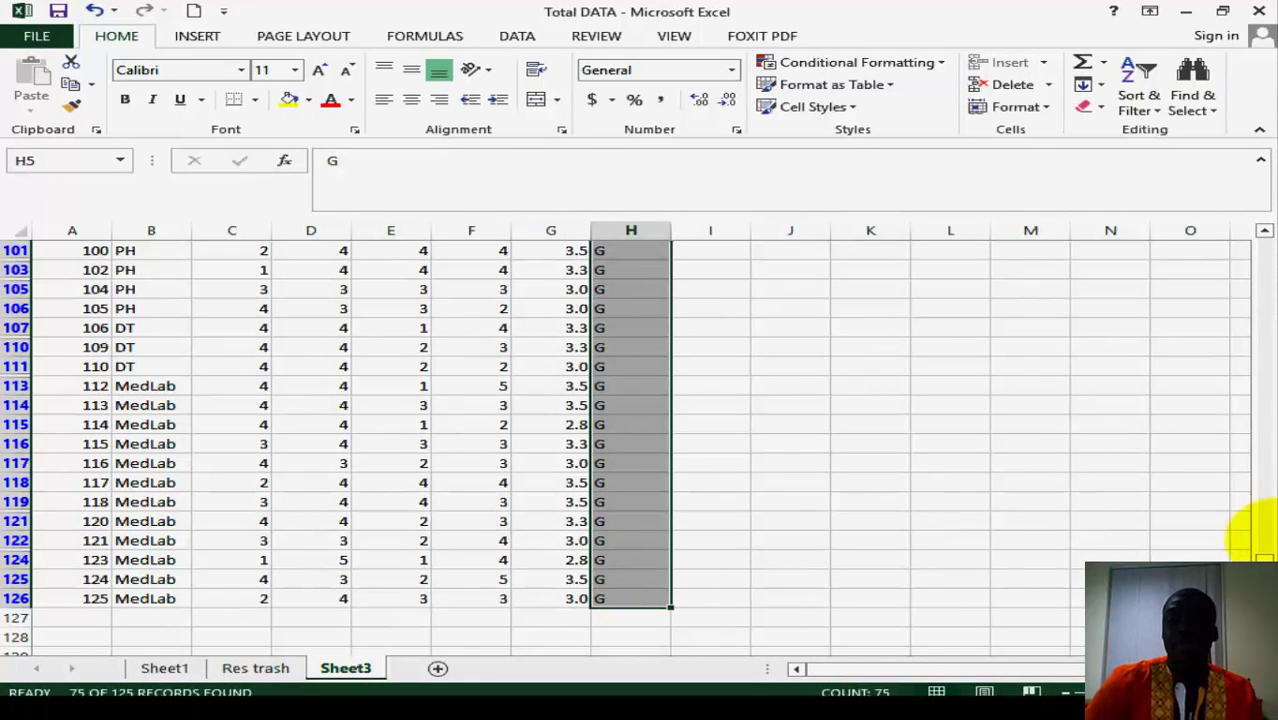
click(1267, 358)
drag(1271, 358, 1262, 270)
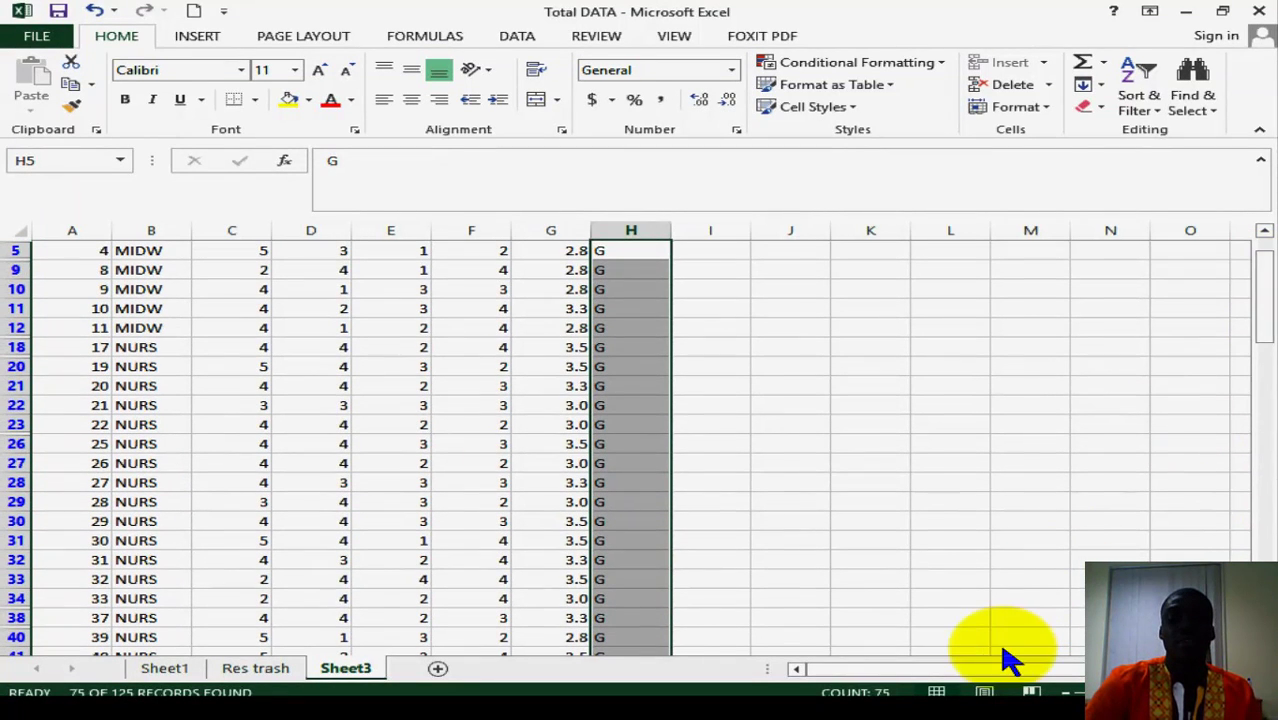
Step: Check the PDF's mean criterion for the Improvement required grade and return to the Total DATA workbook
key(alt+Tab)
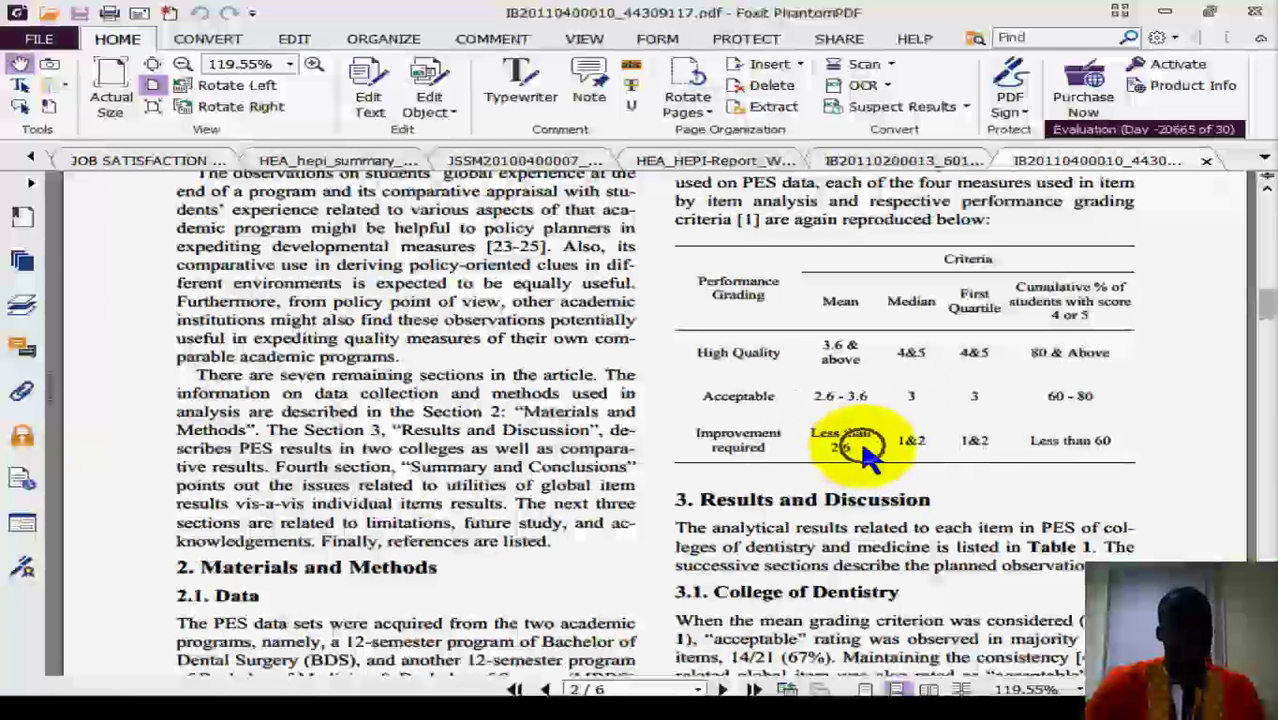
click(1153, 10)
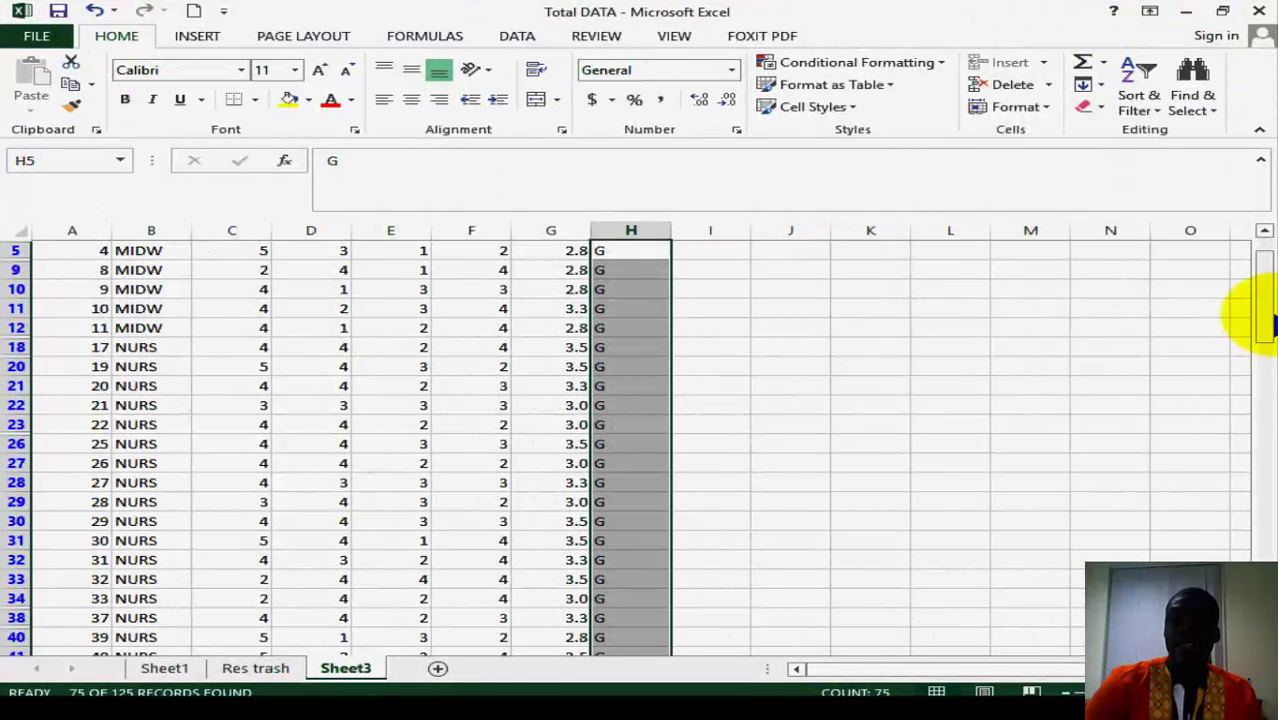
drag(1265, 318, 1262, 257)
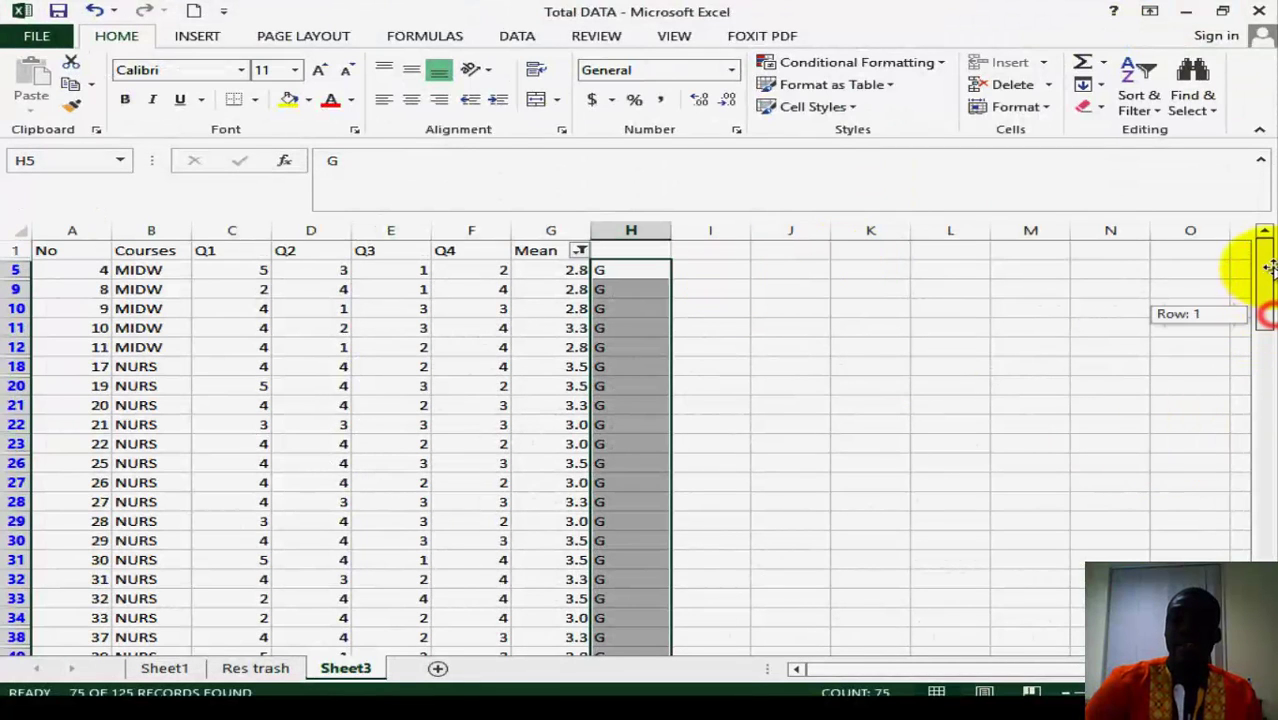
Step: Filter the Mean column to show only rows with a mean less than 2.6
click(580, 250)
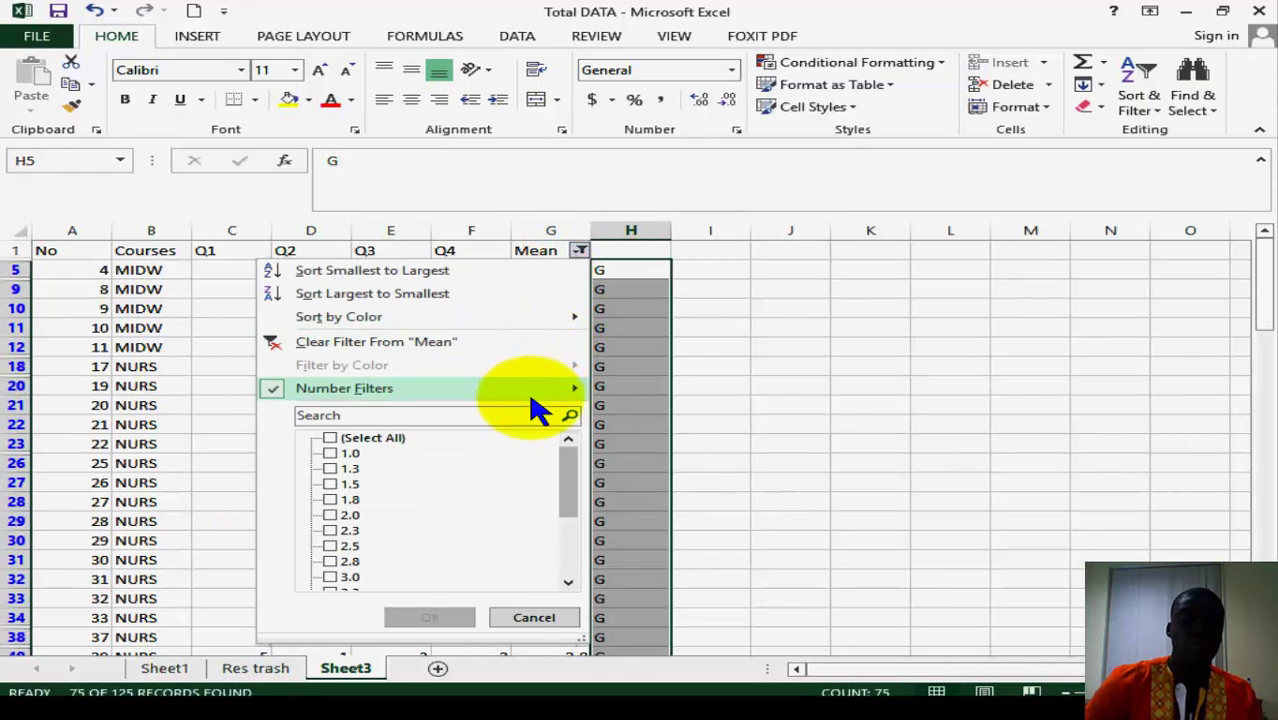
mouse_move(540, 400)
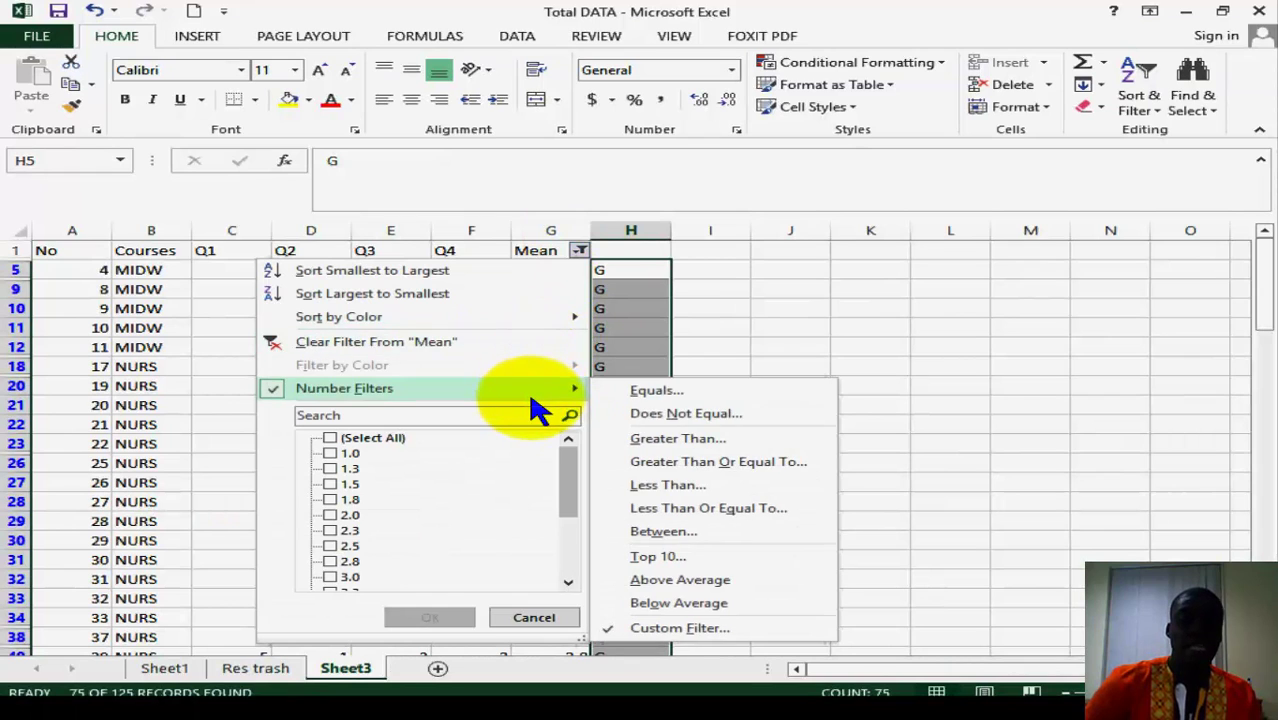
click(708, 488)
text(2)
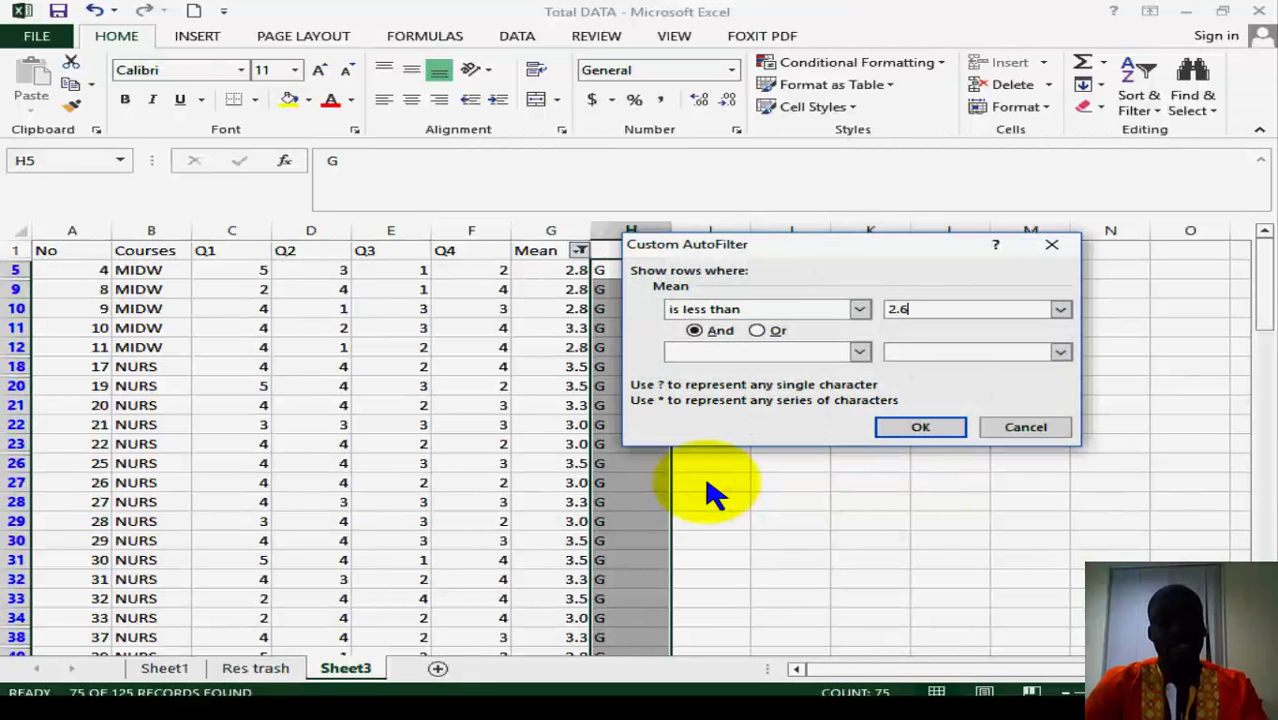
text(.6)
click(888, 425)
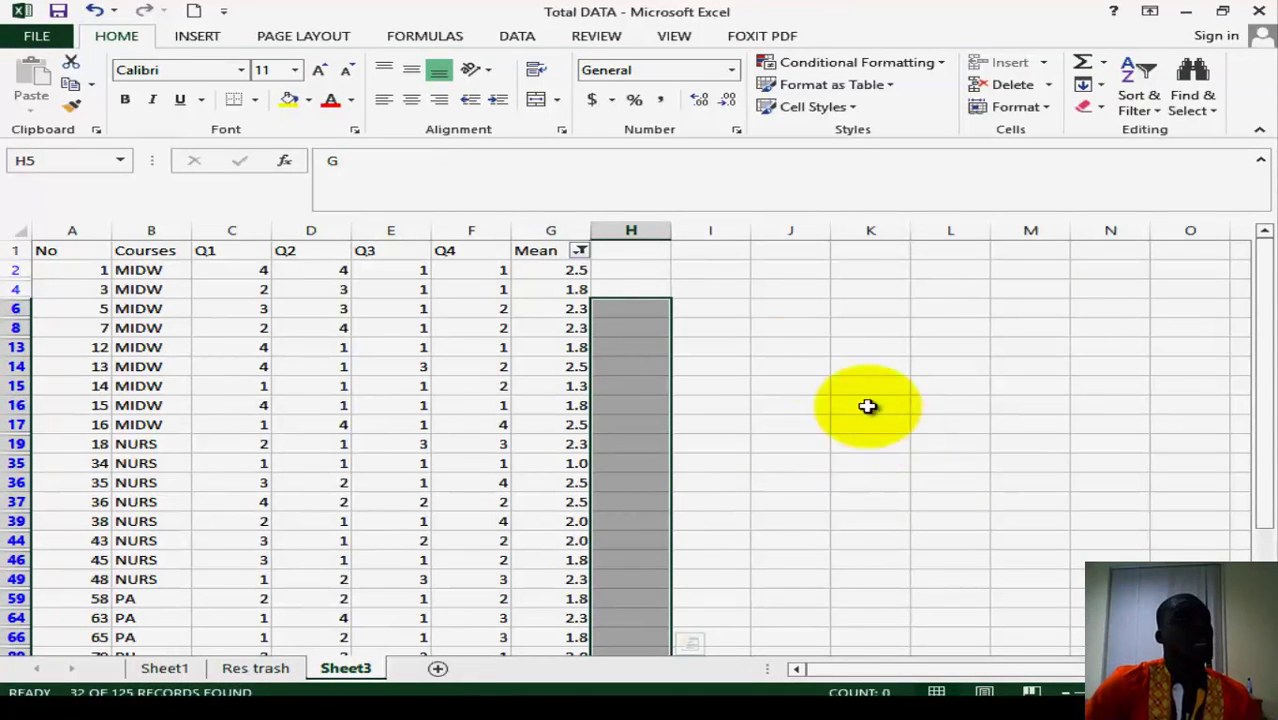
Step: Enter the grade P in H2 beside the first filtered mean and fill it down the filtered rows to H123
click(640, 276)
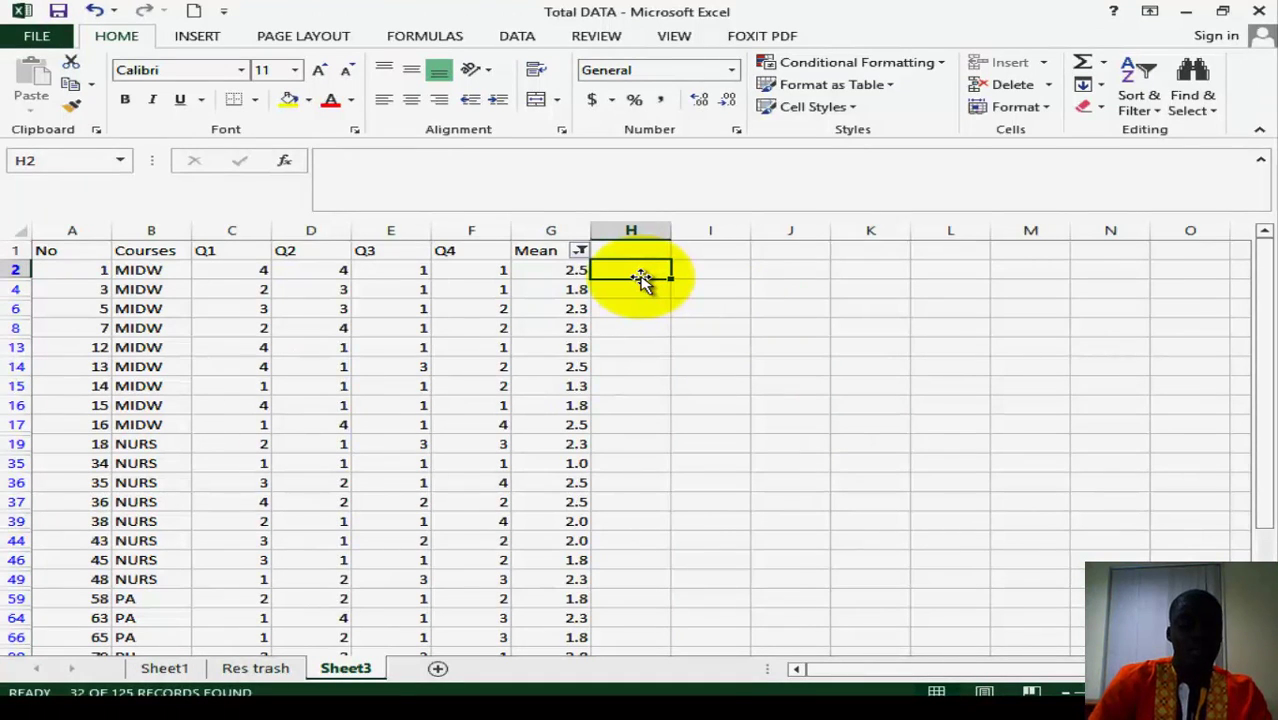
text(P)
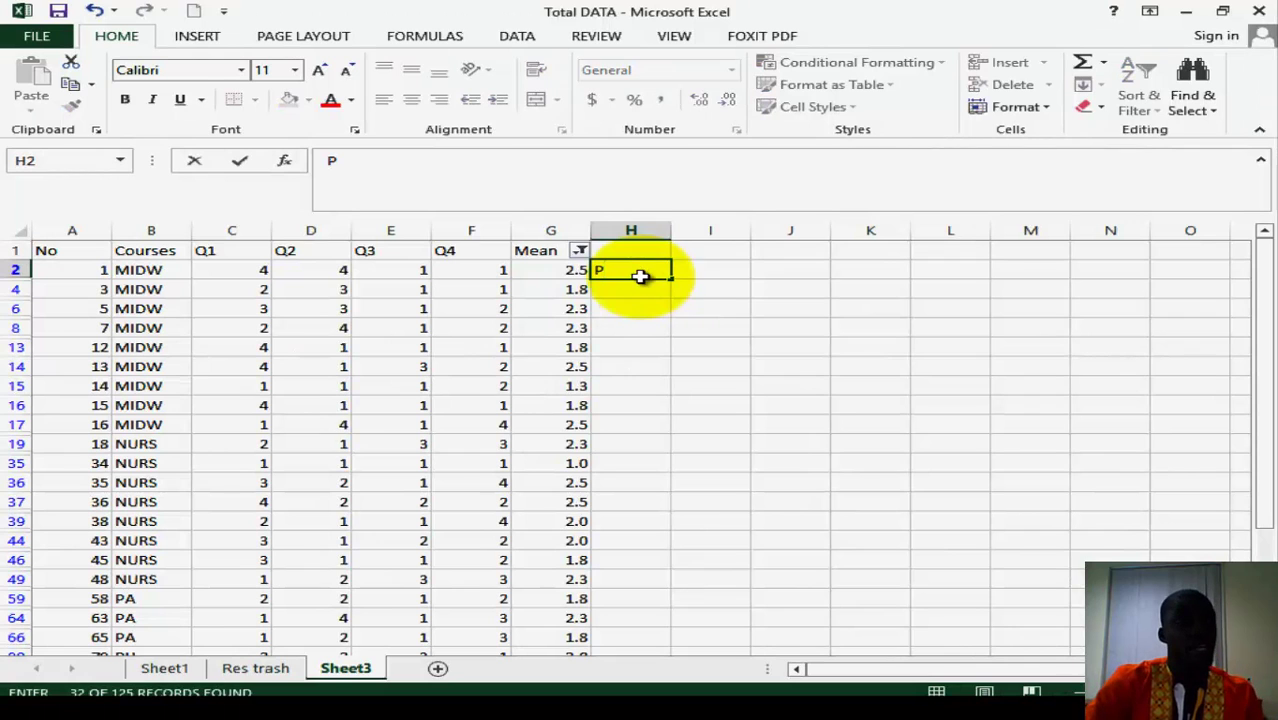
drag(672, 279, 625, 568)
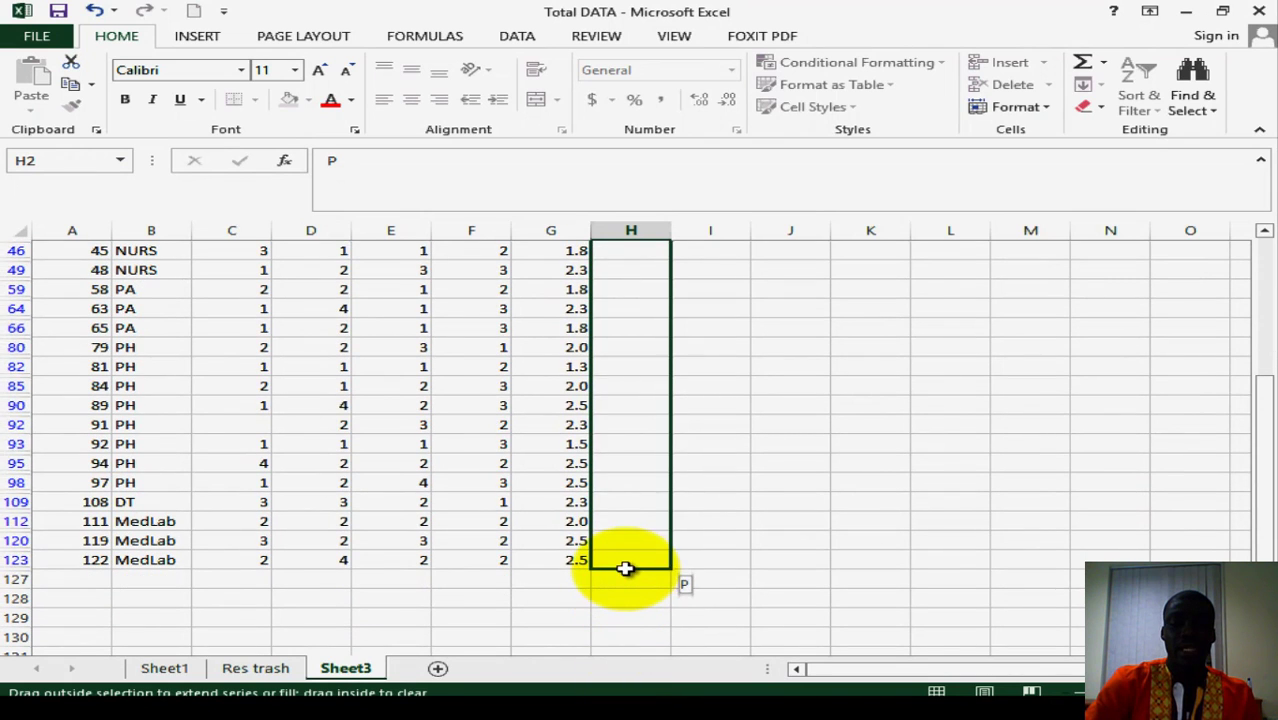
drag(1265, 480, 1264, 230)
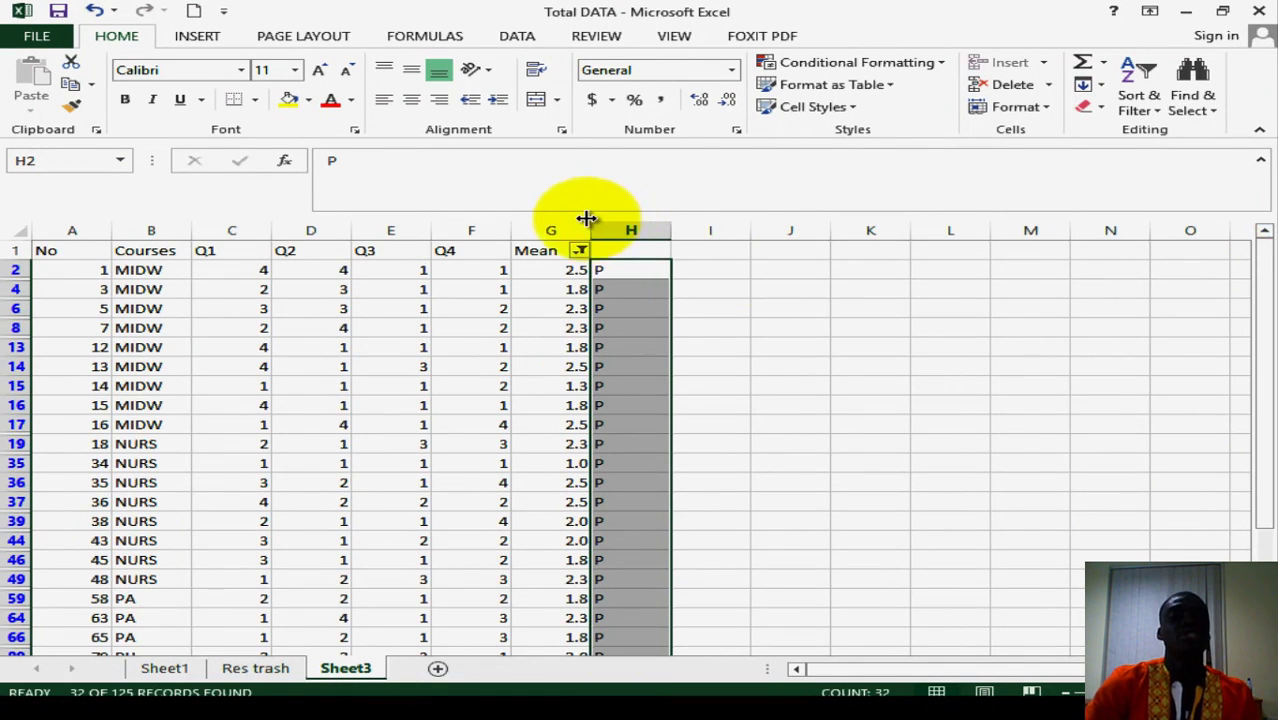
Step: Turn off filtering so all respondent rows are shown and return to the start of the data
click(1150, 118)
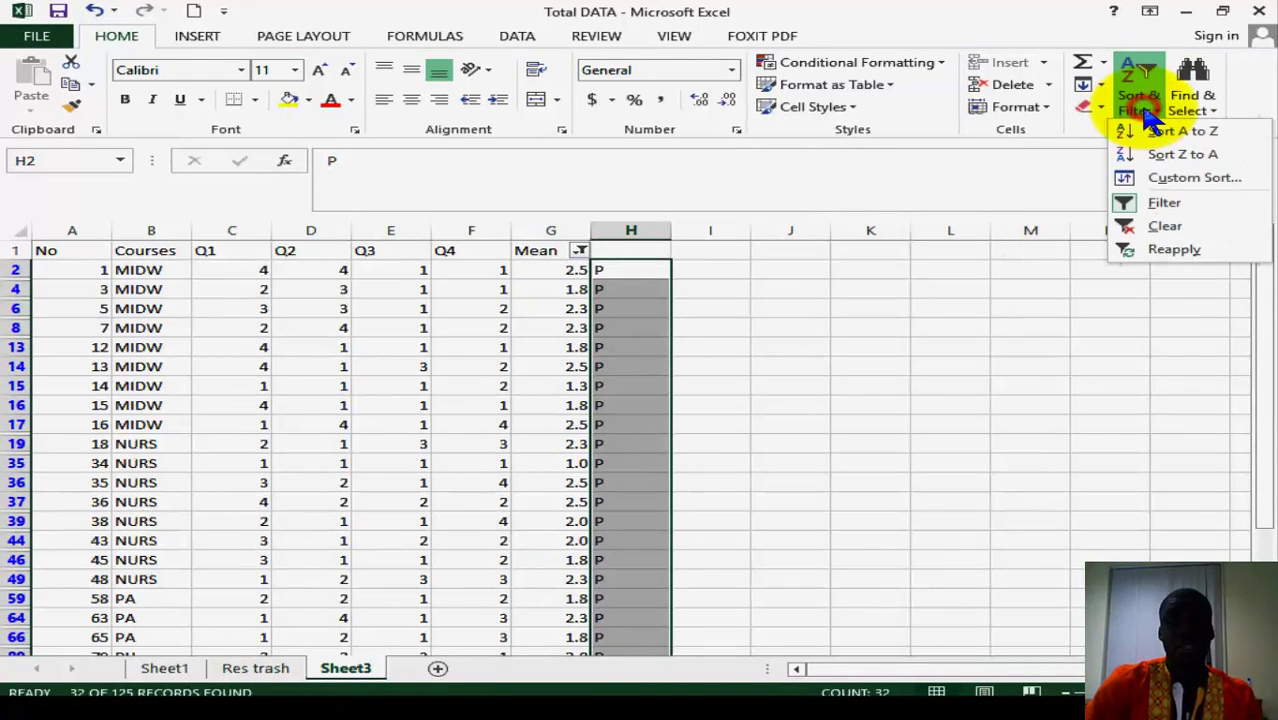
click(1160, 203)
click(938, 377)
key(ctrl+Up)
Step: Label the grade column by entering the heading M.Cat in H1
click(616, 249)
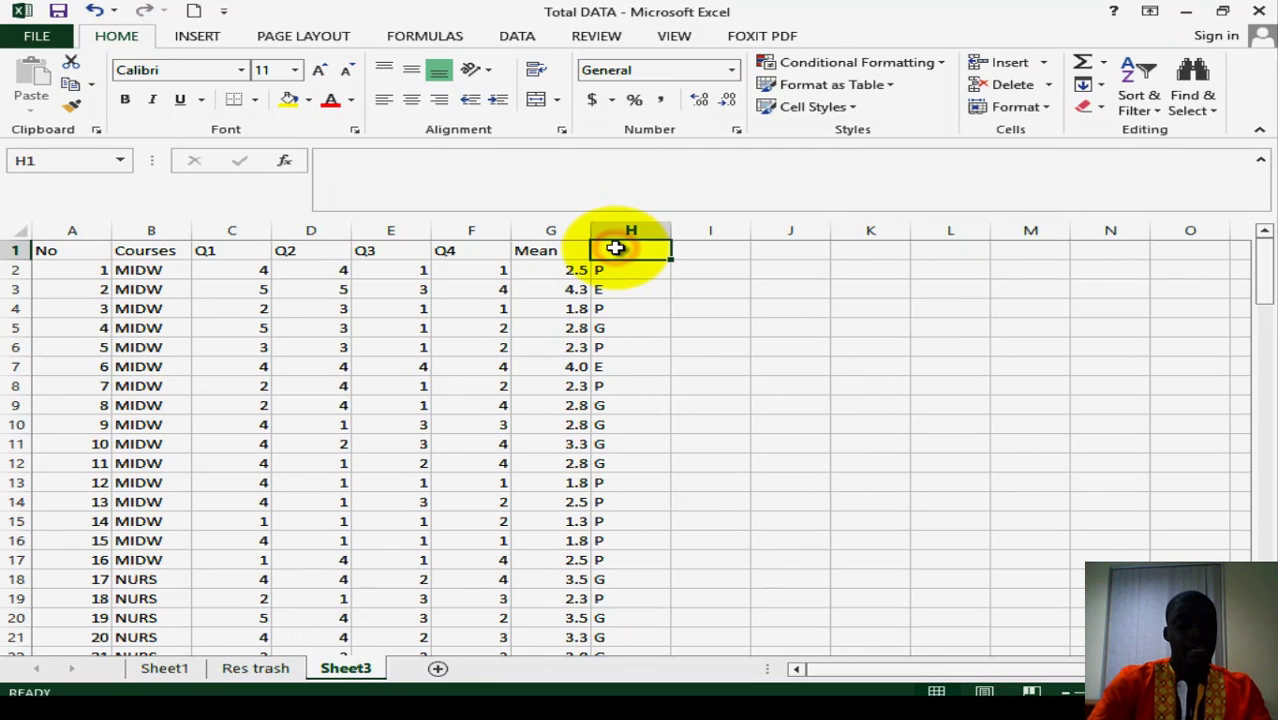
text(M)
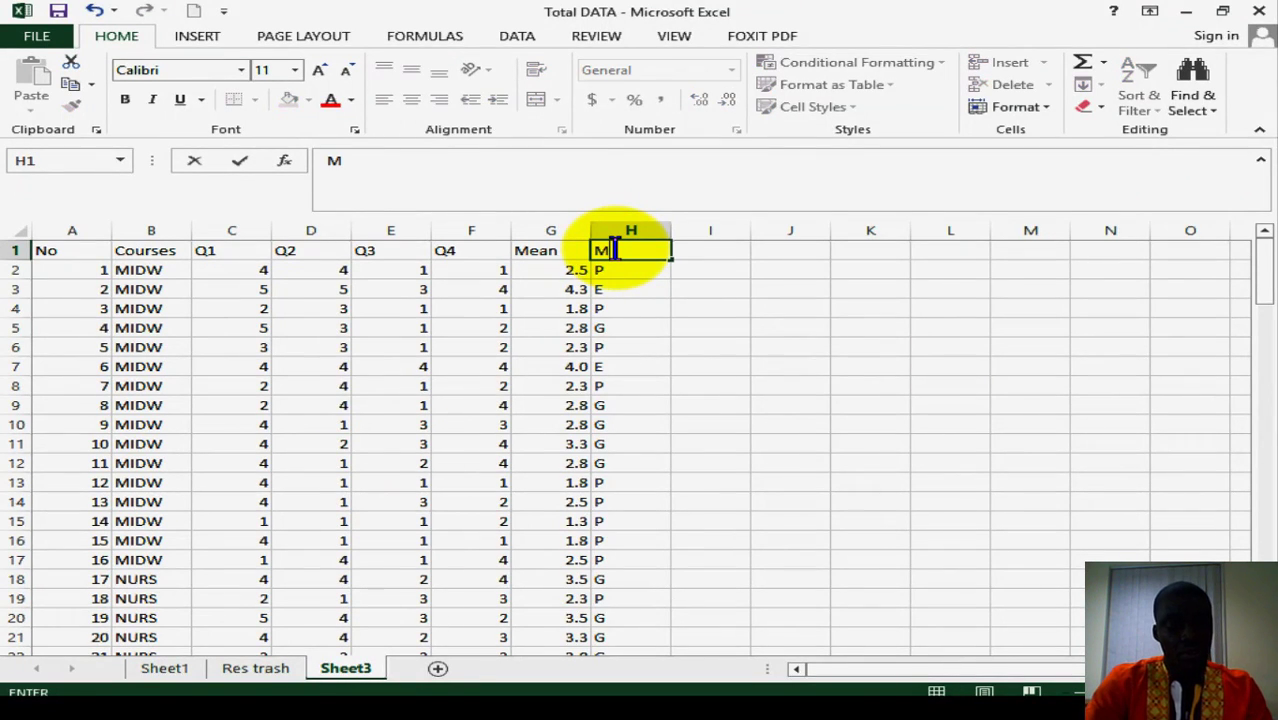
text(.Cat)
click(643, 292)
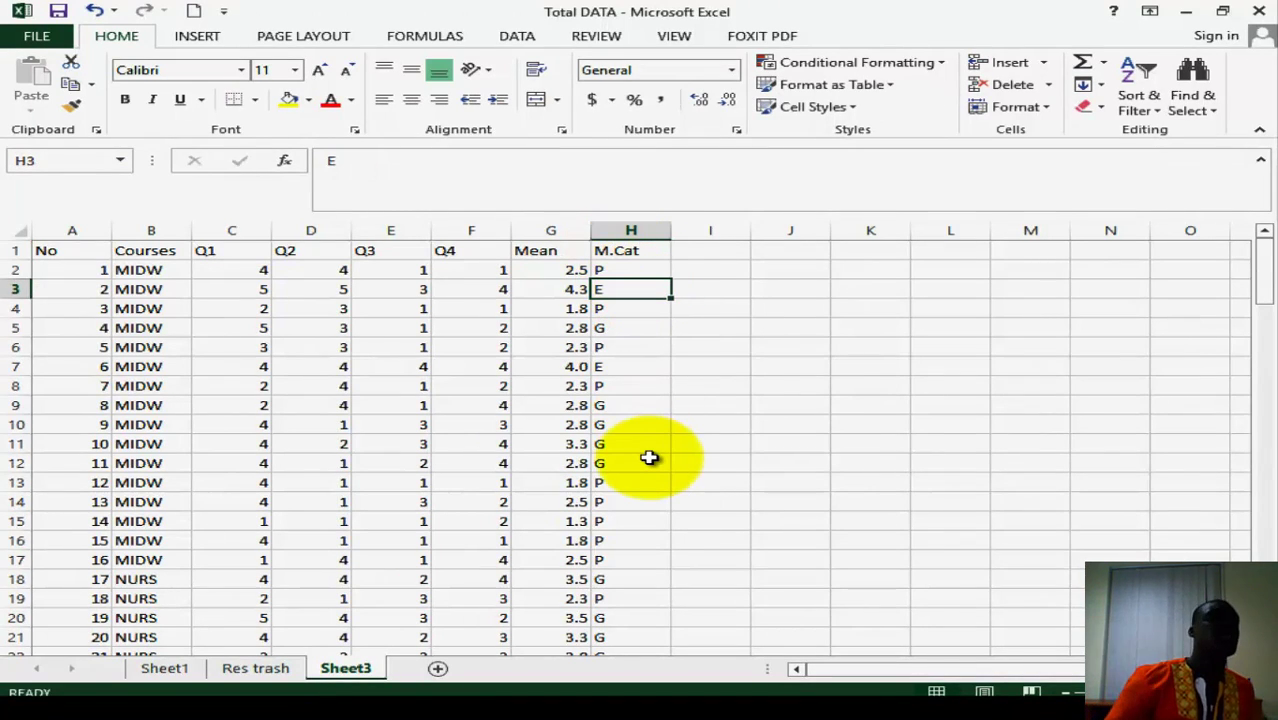
Step: Examine the assigned grades row by row down the M.Cat column against their means, starting at H2
click(617, 270)
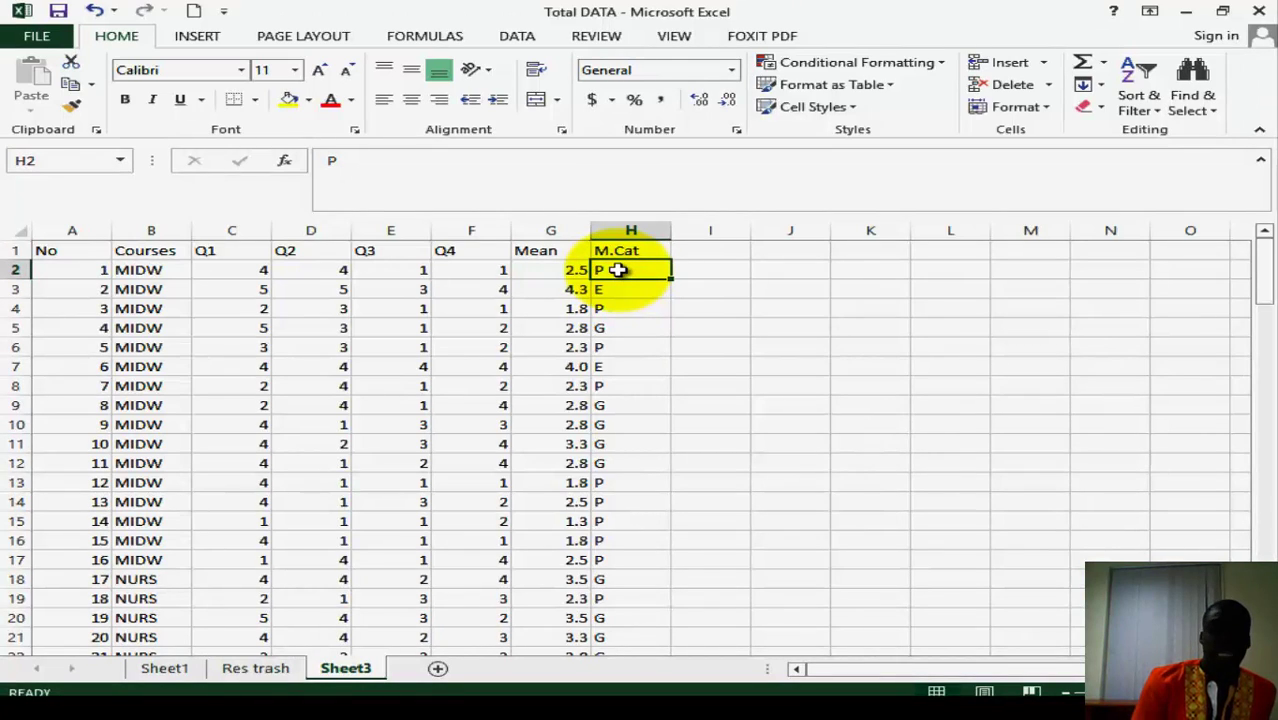
key(Down)
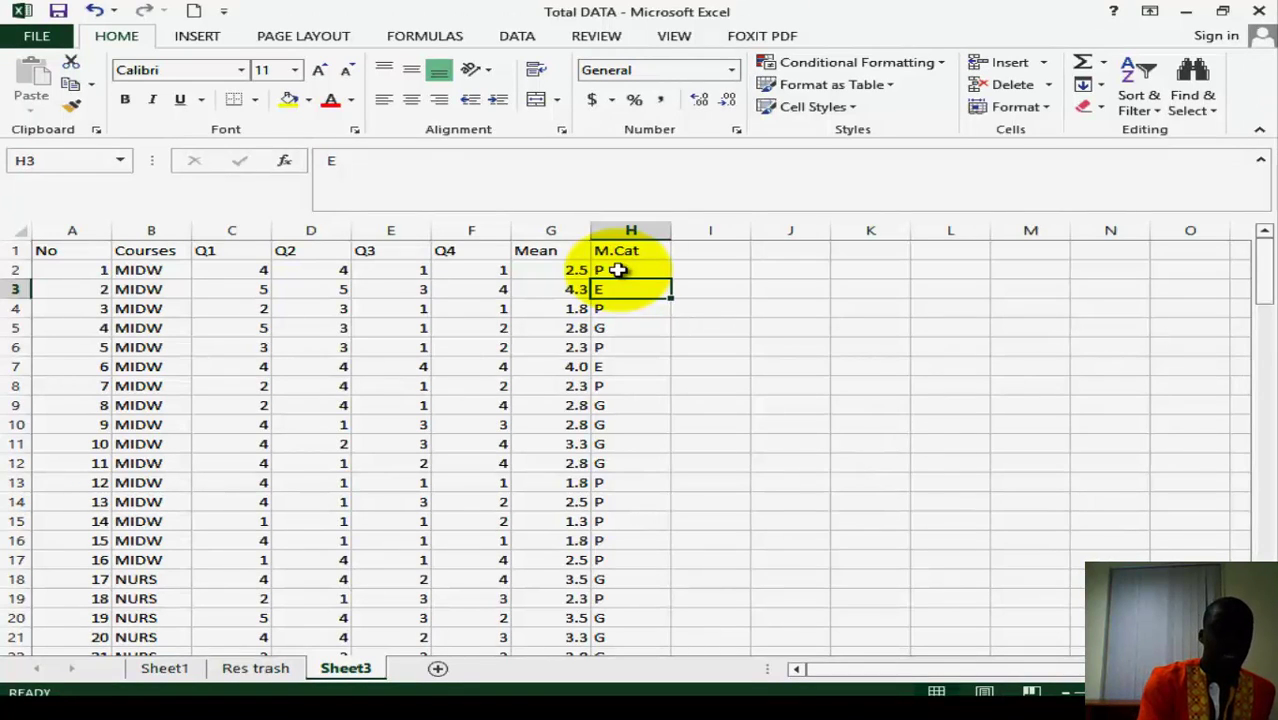
key(Down)
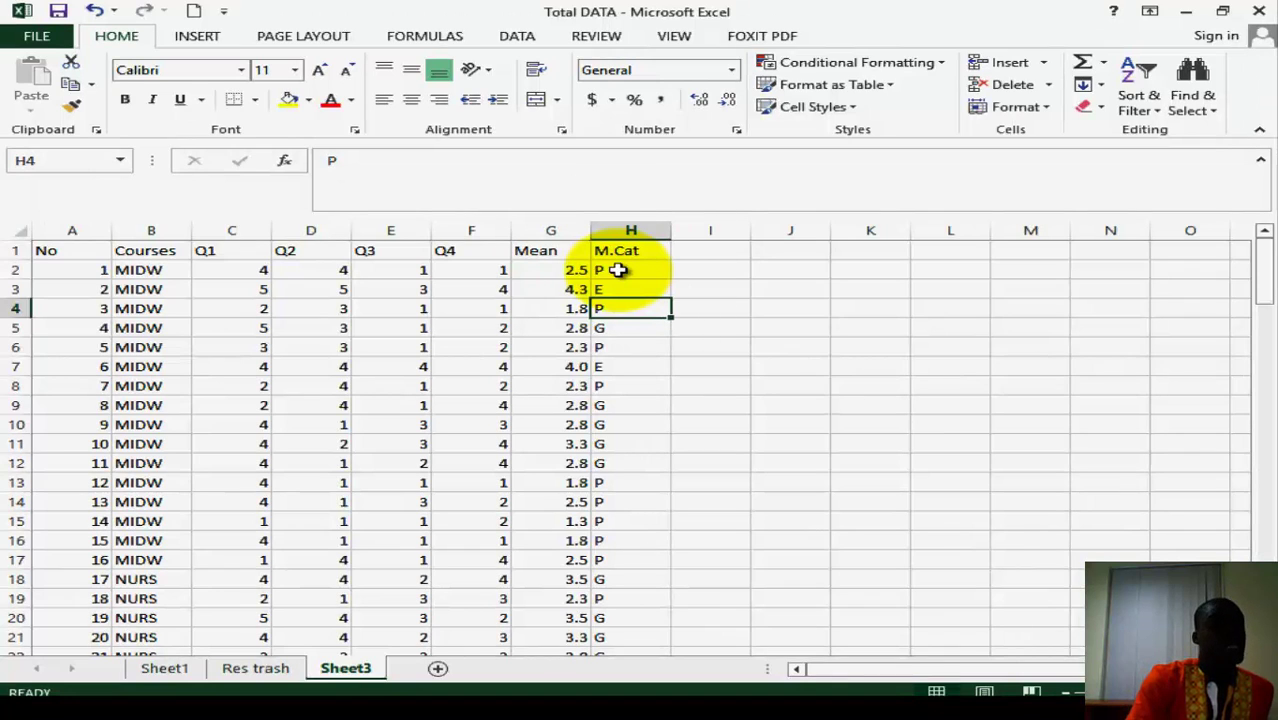
key(Down)
key(Down)
key(Down)
key(Down)
key(Down)
key(Down)
key(Down)
key(Down)
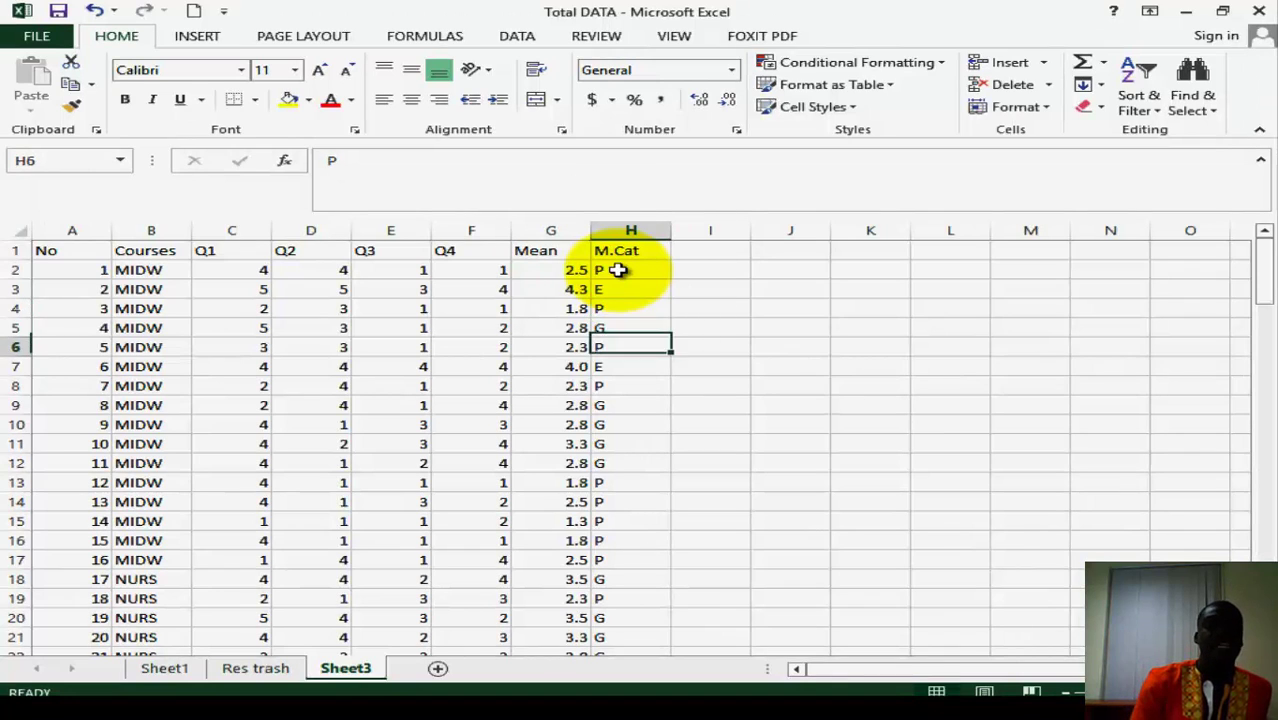
key(Down)
key(Down)
key(Down)
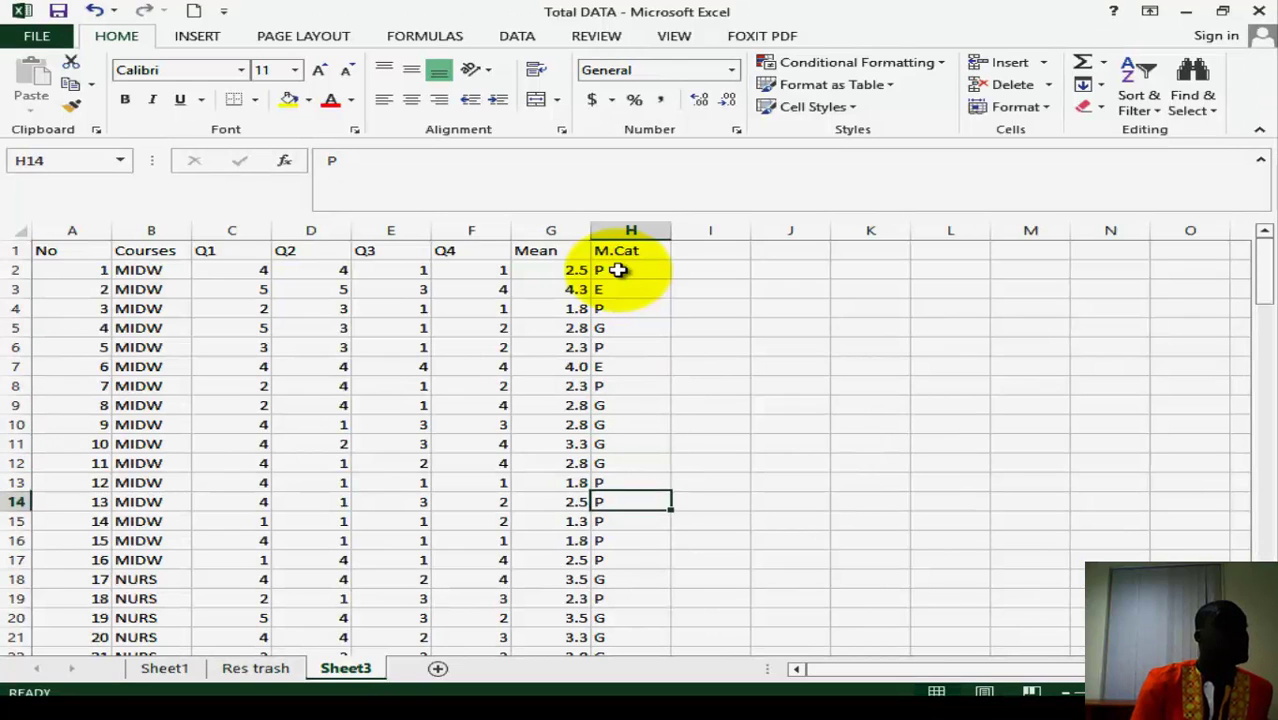
Step: Save the Total DATA workbook and select the whole Mean column G
click(58, 12)
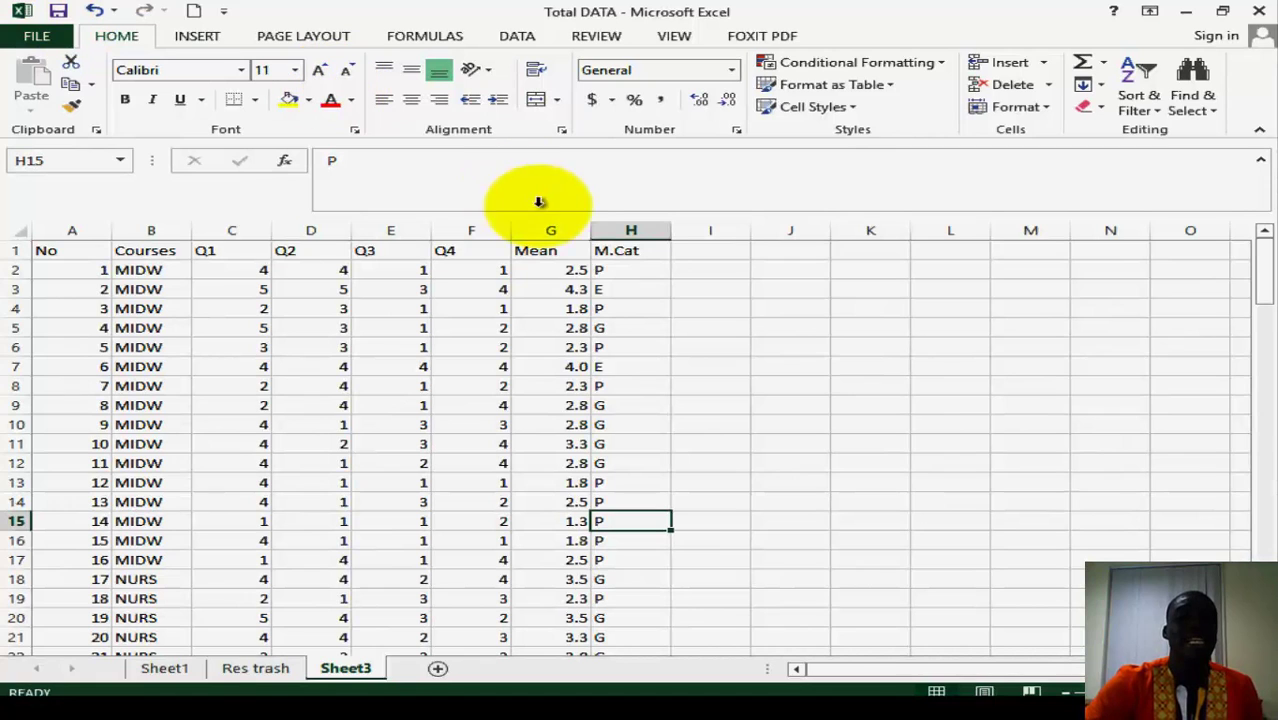
click(565, 230)
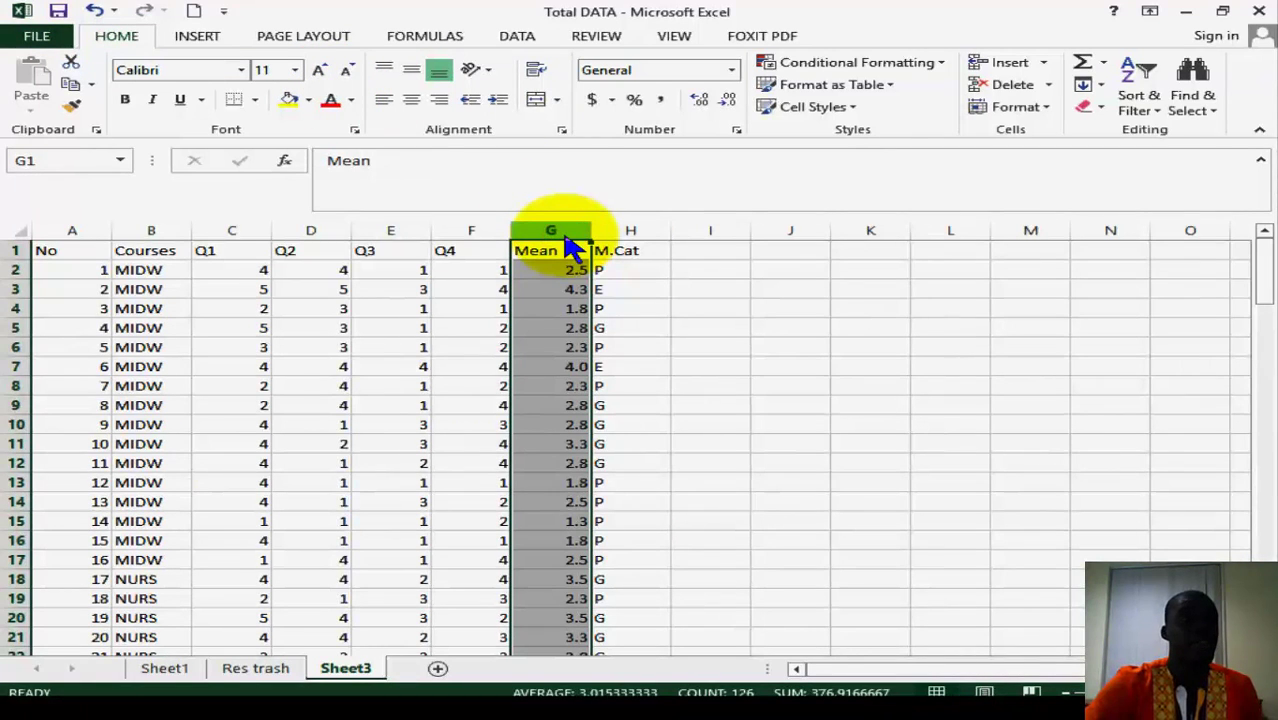
Step: Filter the Mean column to show only rows with a value greater than or equal to 3.6
click(1192, 132)
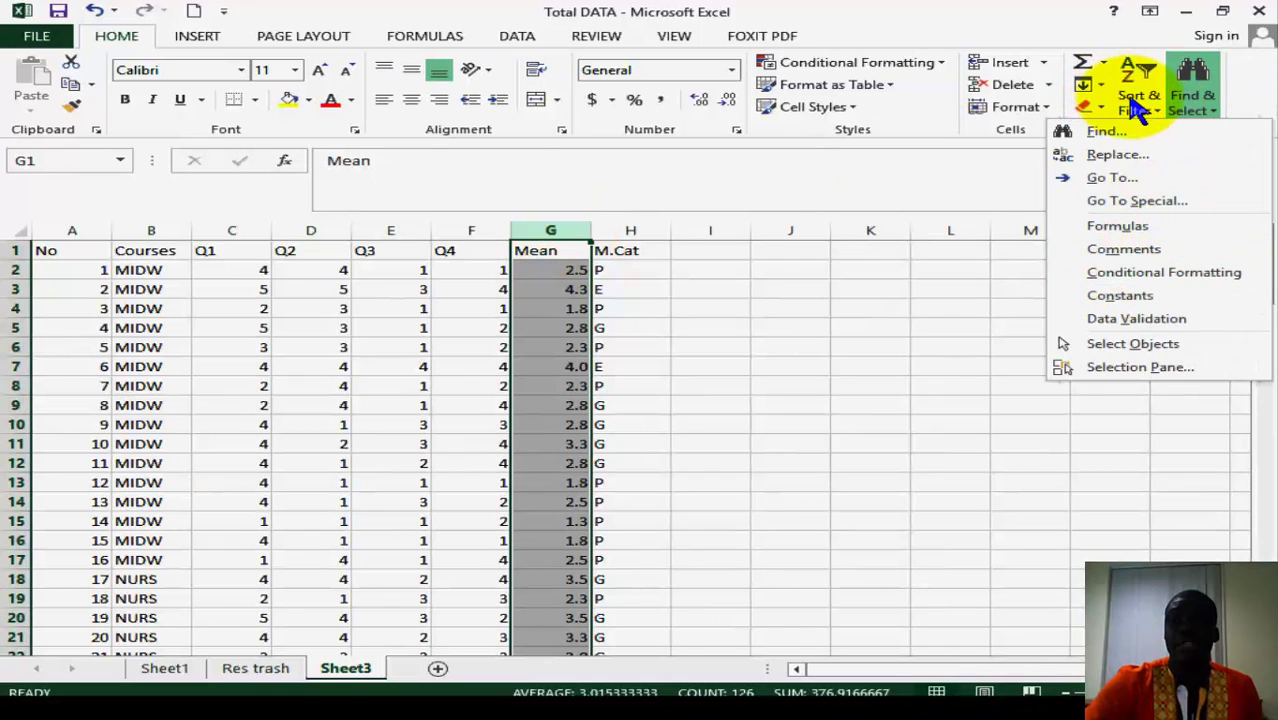
click(1133, 106)
click(1118, 201)
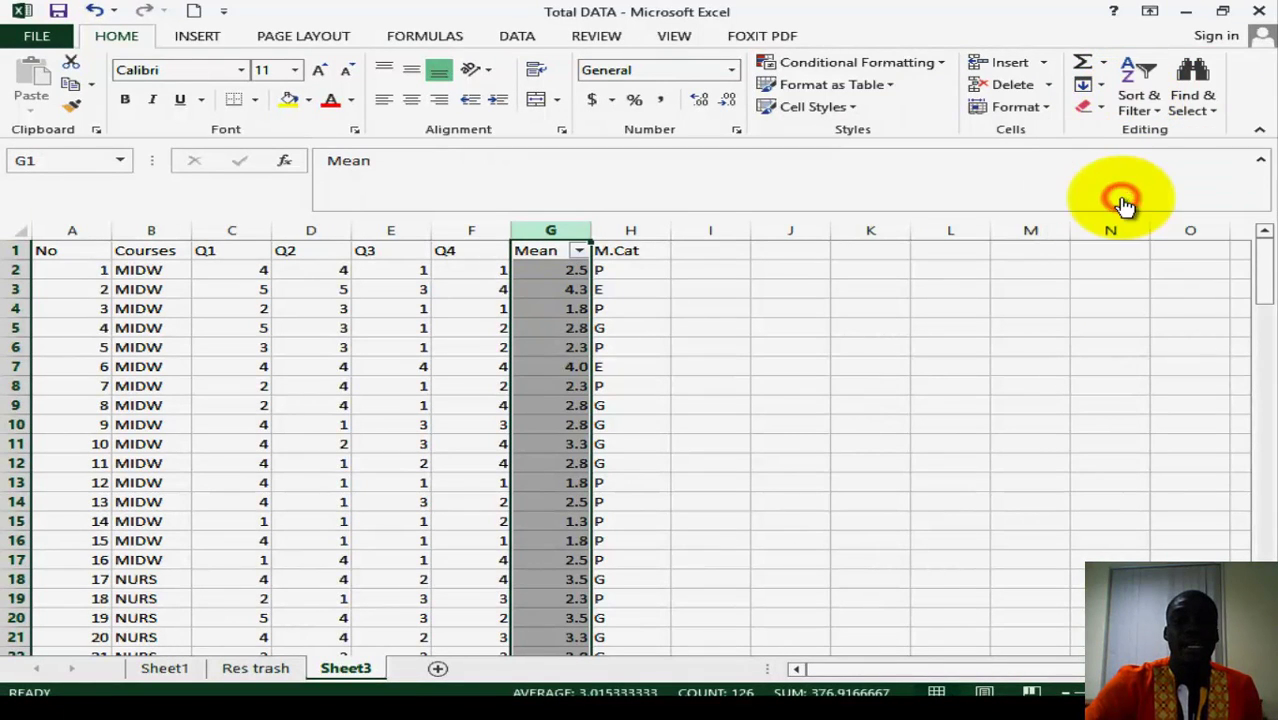
click(580, 251)
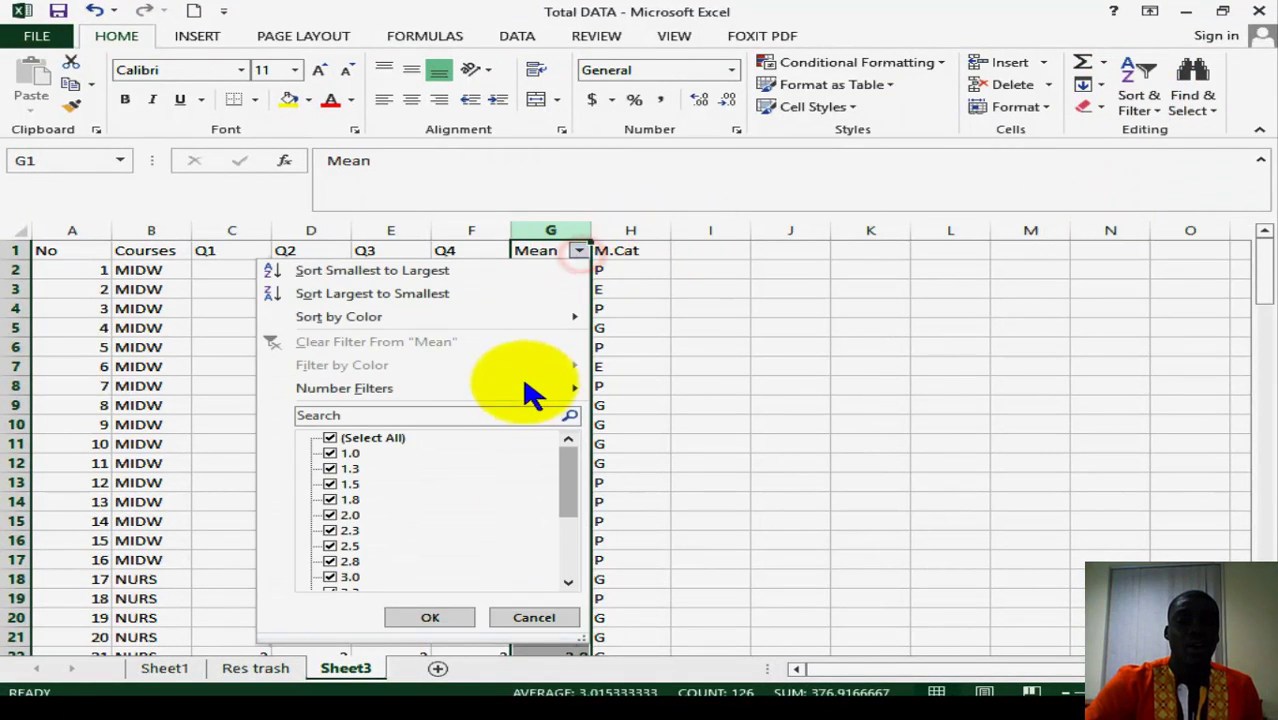
mouse_move(528, 401)
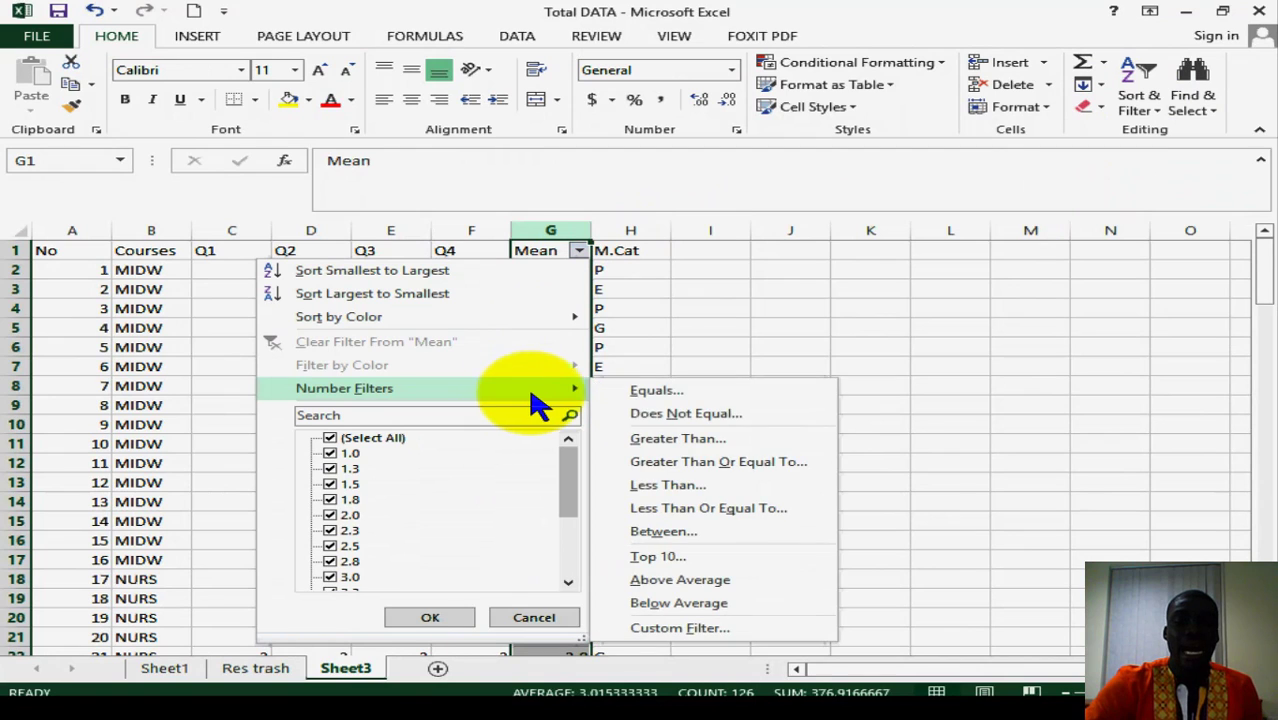
click(737, 461)
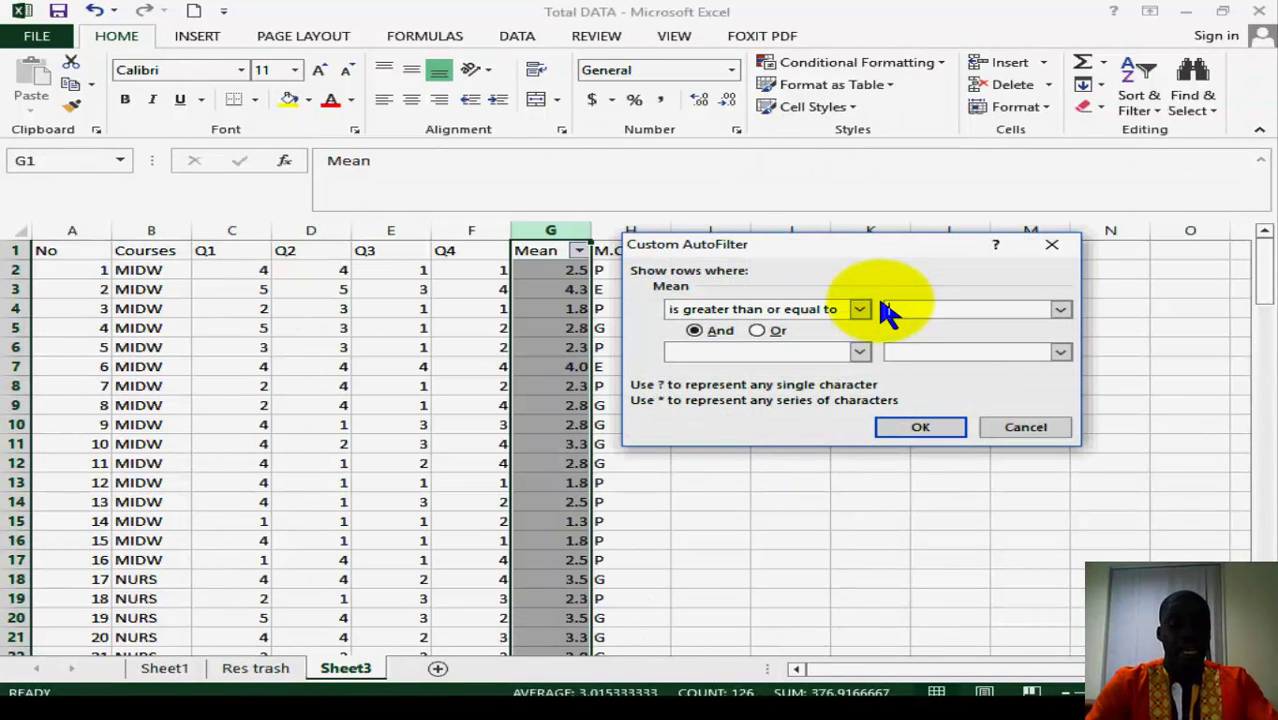
text(3.6)
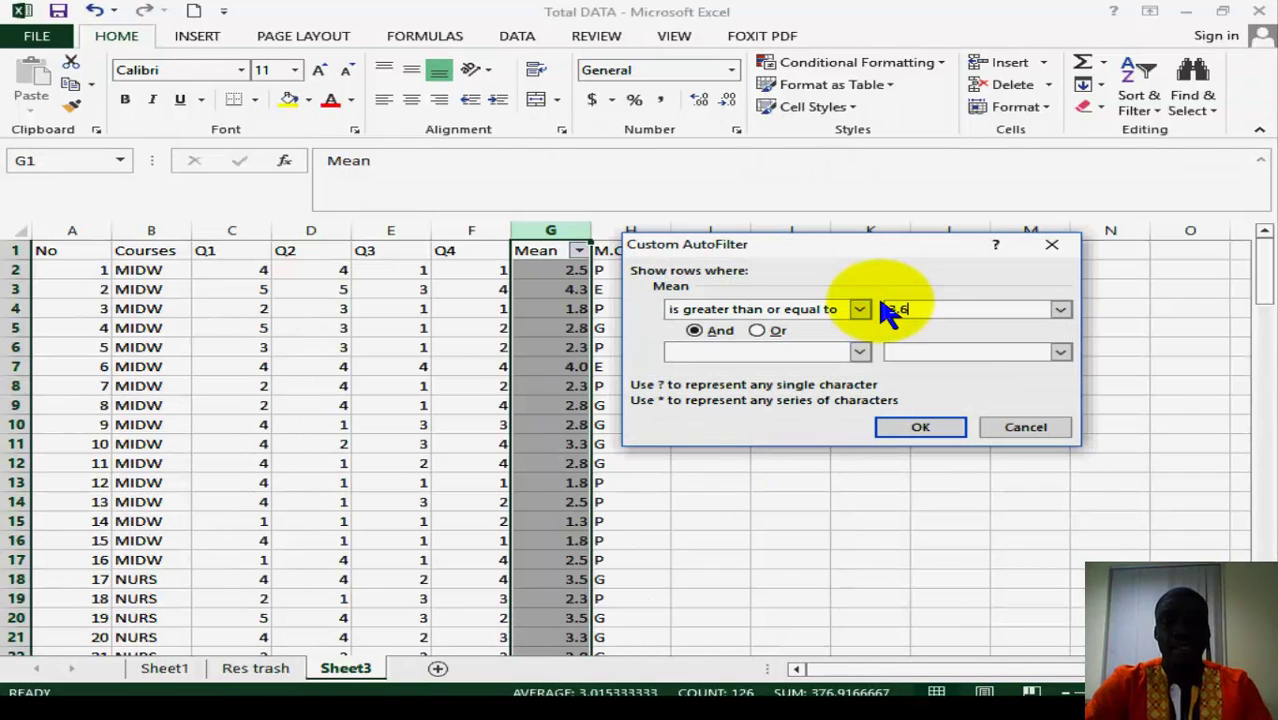
click(915, 424)
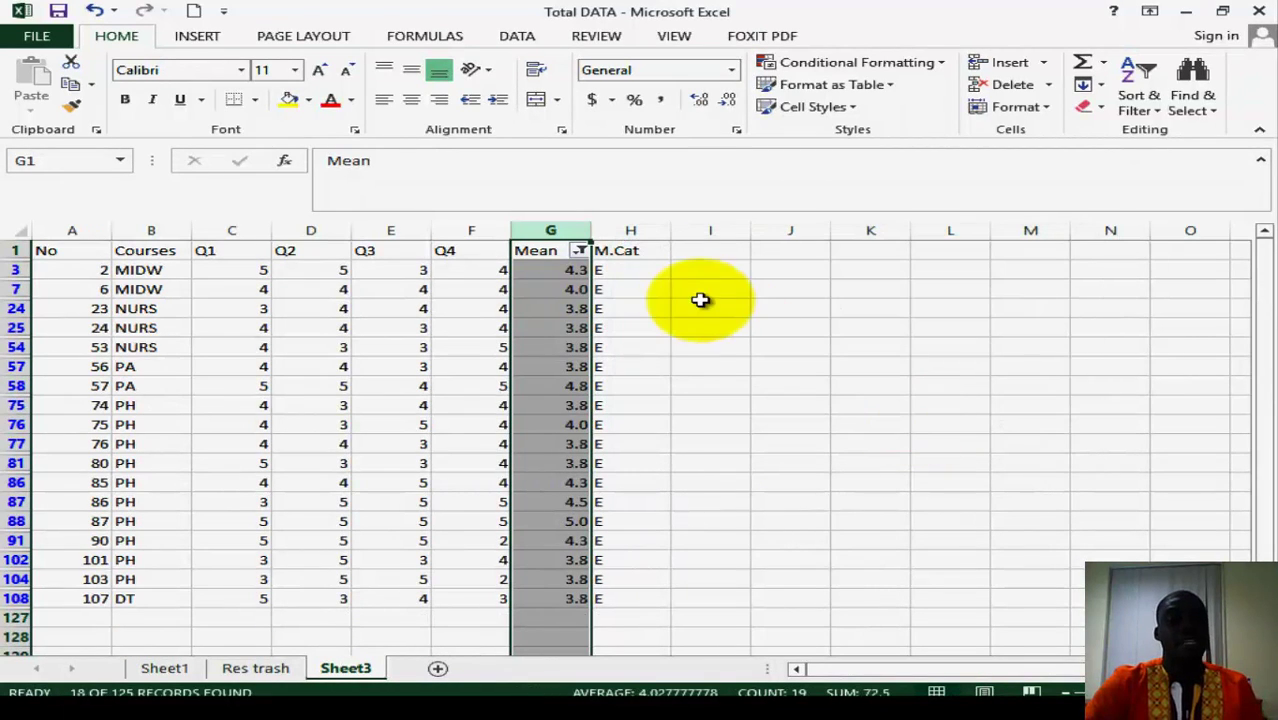
Step: Re-enter the grade E in H3, the first filtered row of the M.Cat column
click(650, 274)
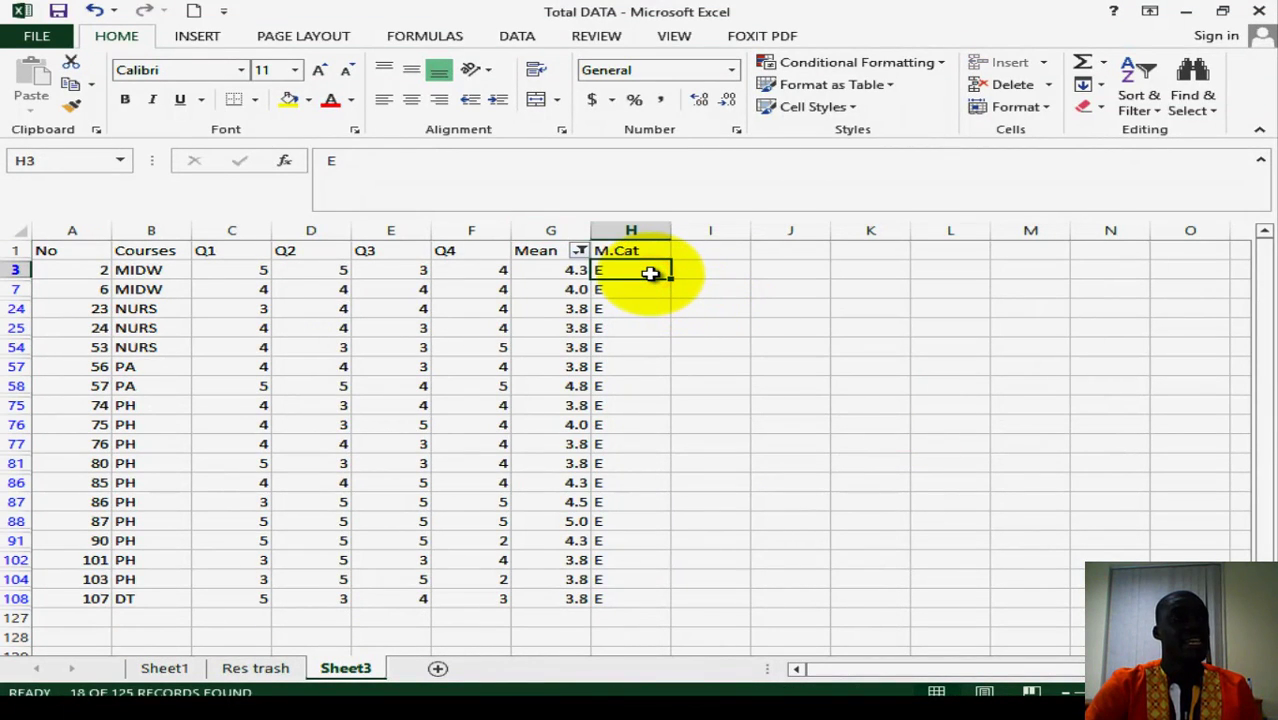
text(Q)
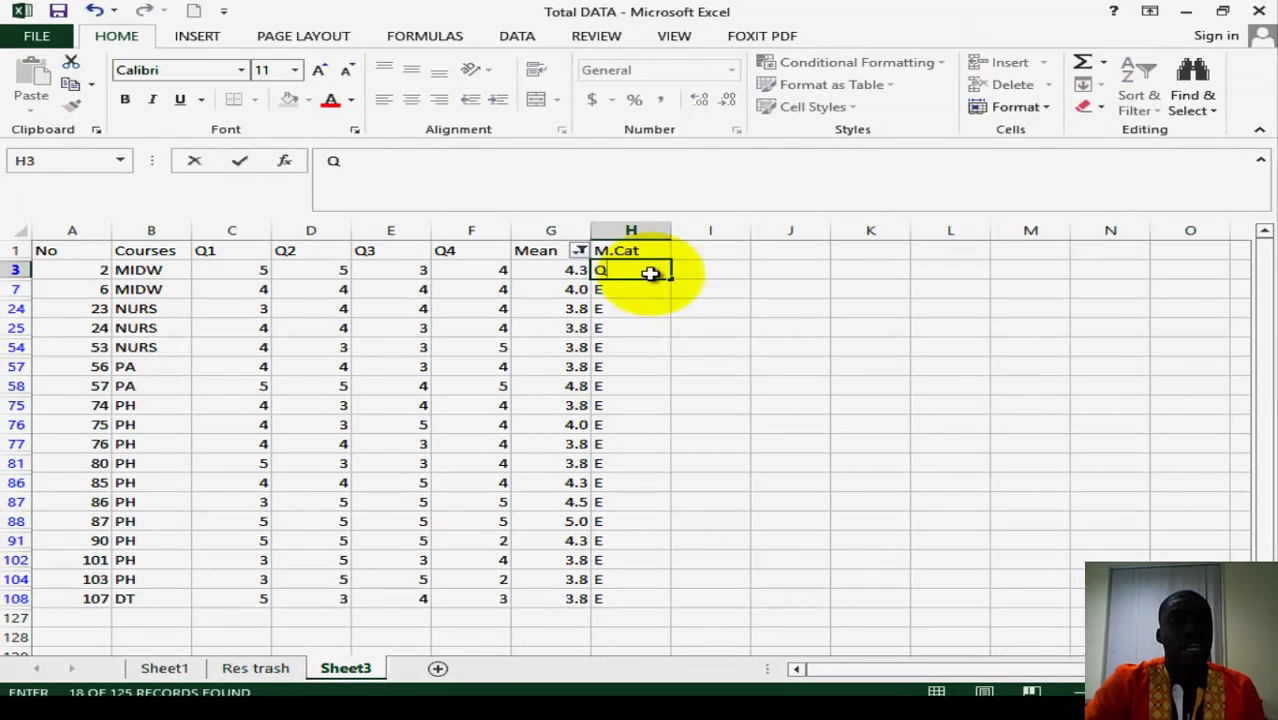
drag(673, 279, 652, 262)
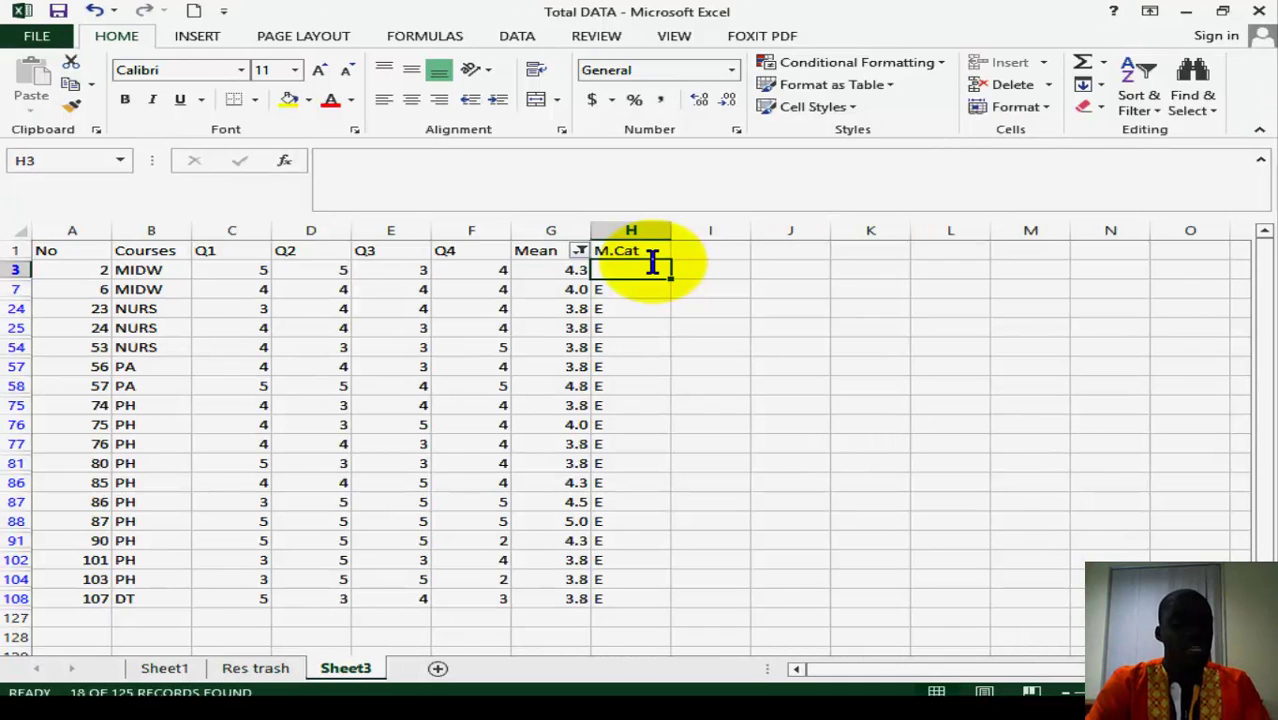
text(E)
click(727, 372)
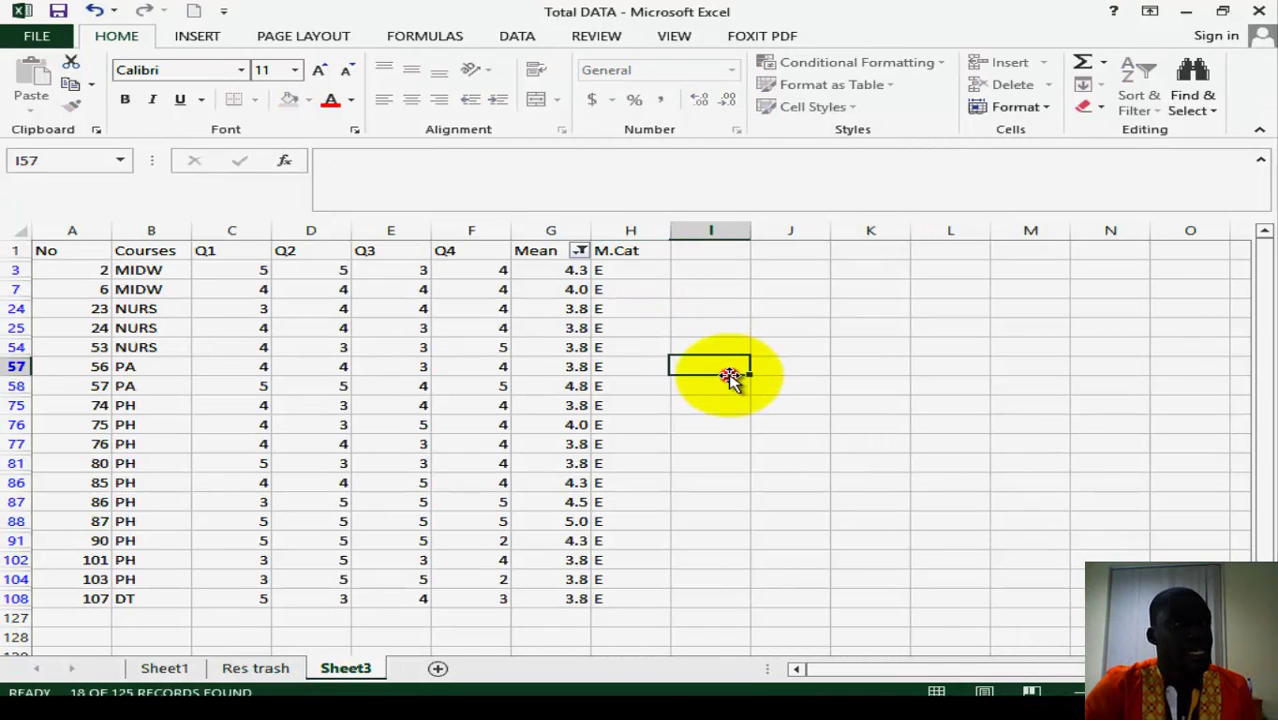
Step: Select all values in the Mean filter to show every respondent, and turn off filtering on the sheet
click(580, 251)
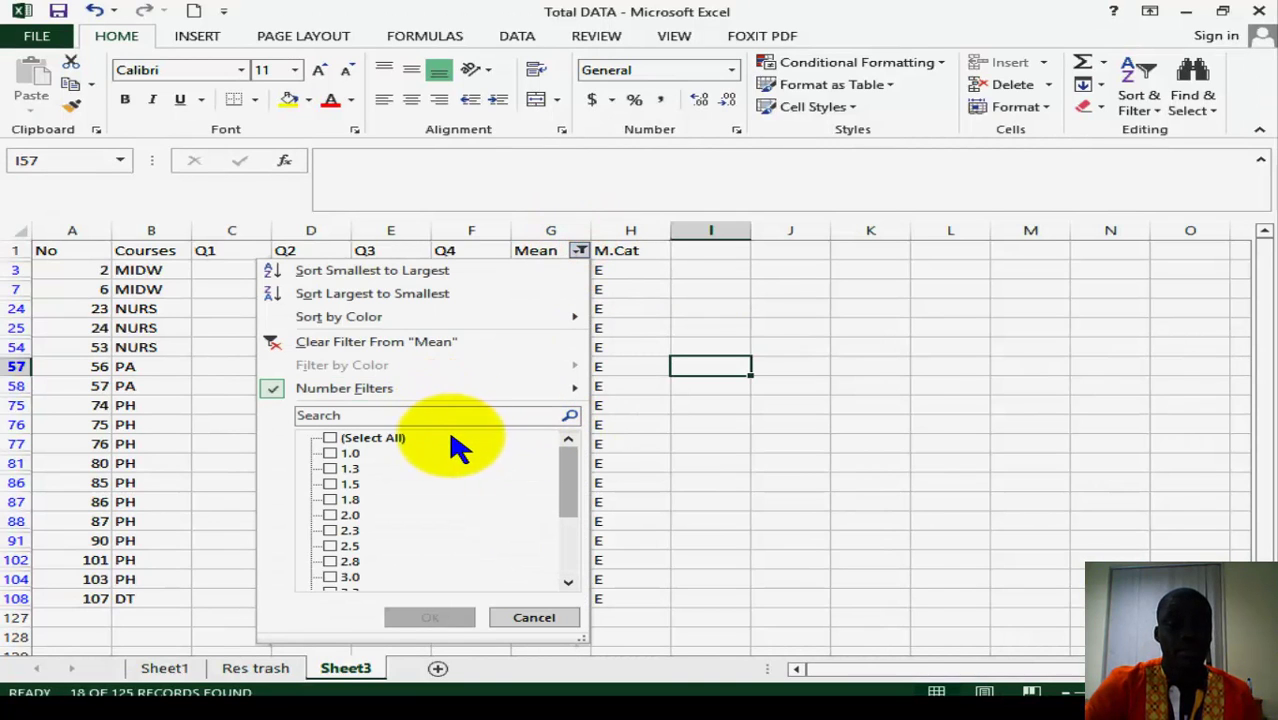
click(403, 439)
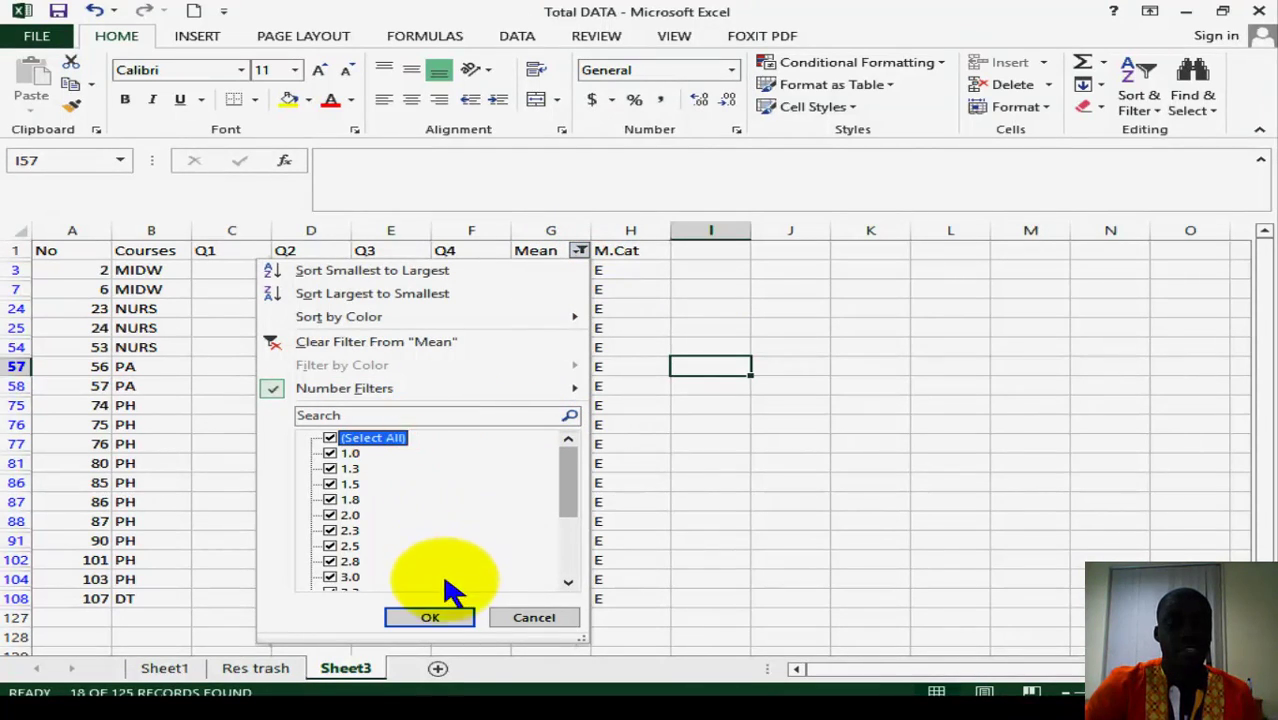
click(432, 614)
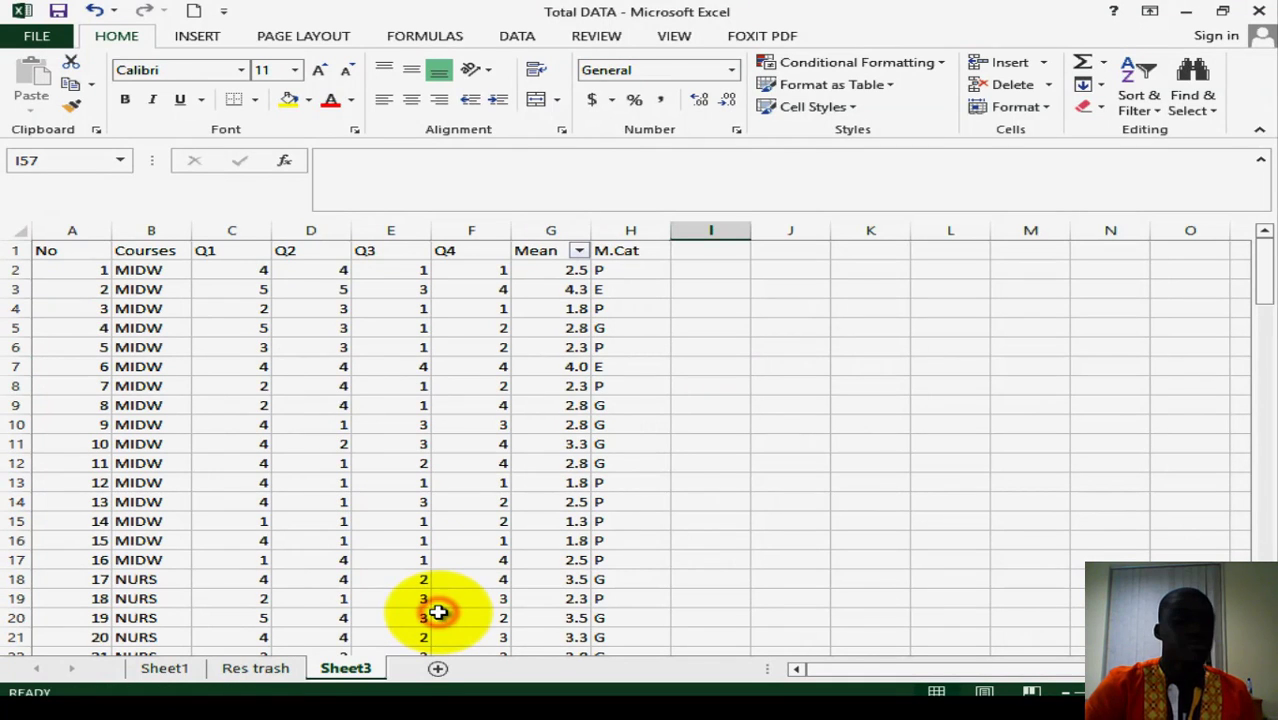
click(713, 521)
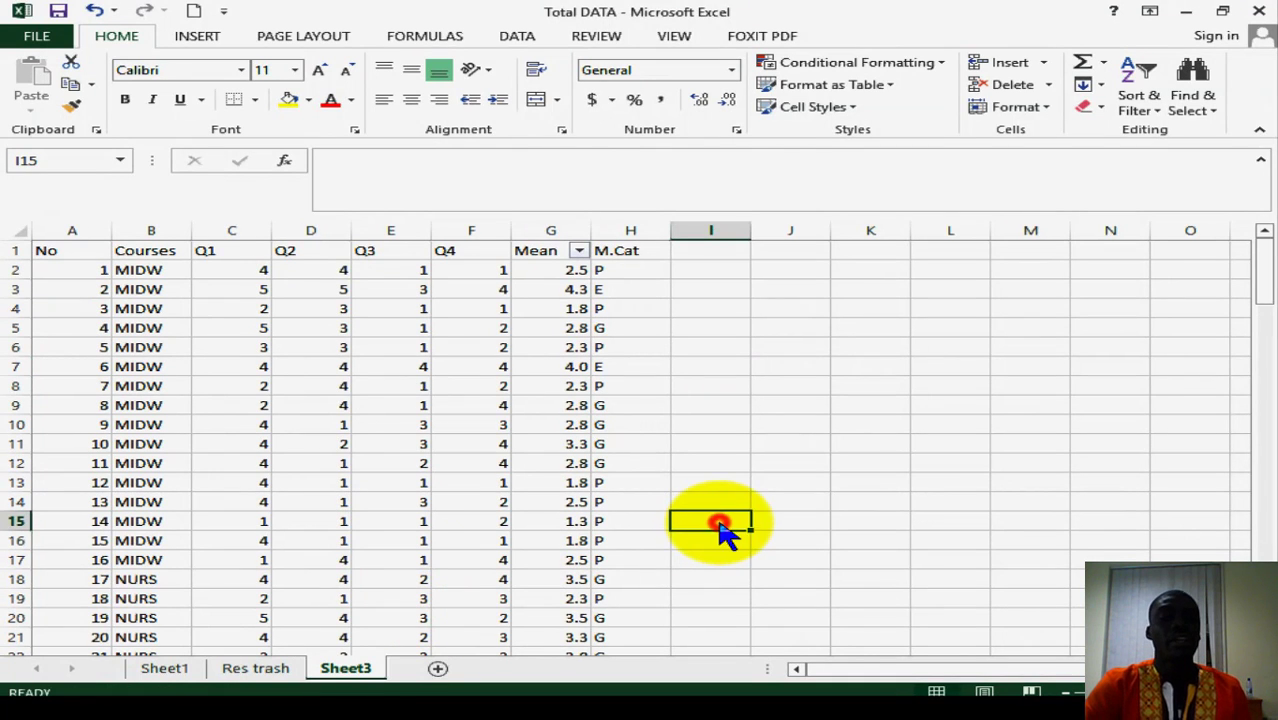
click(1148, 100)
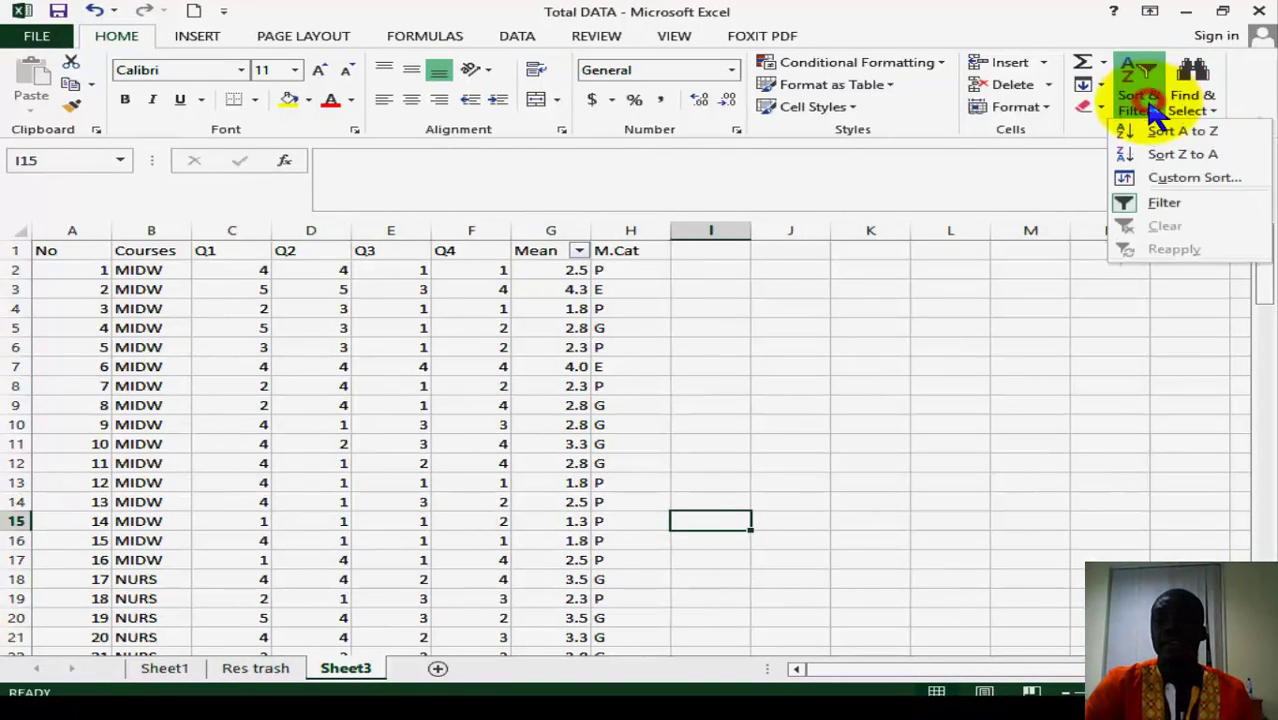
click(1150, 202)
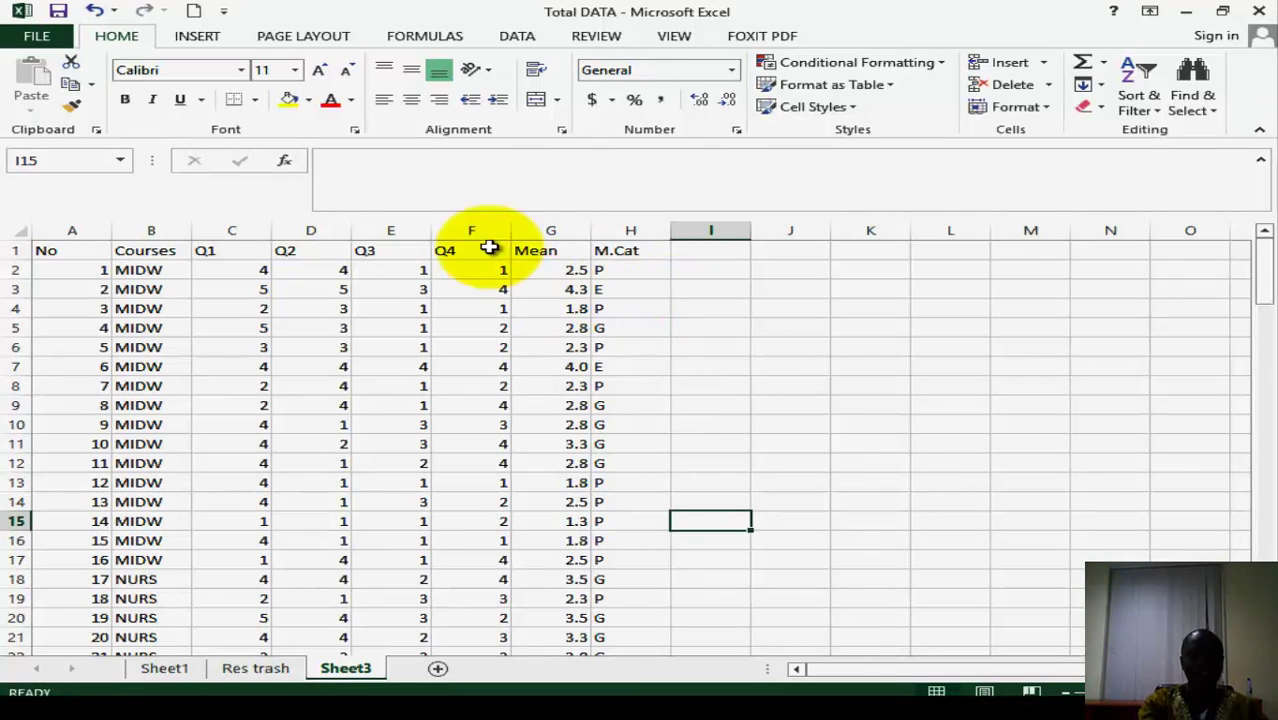
Step: Begin an IF formula in I2 whose logical test checks whether the mean in G2 is >=3.6
click(578, 269)
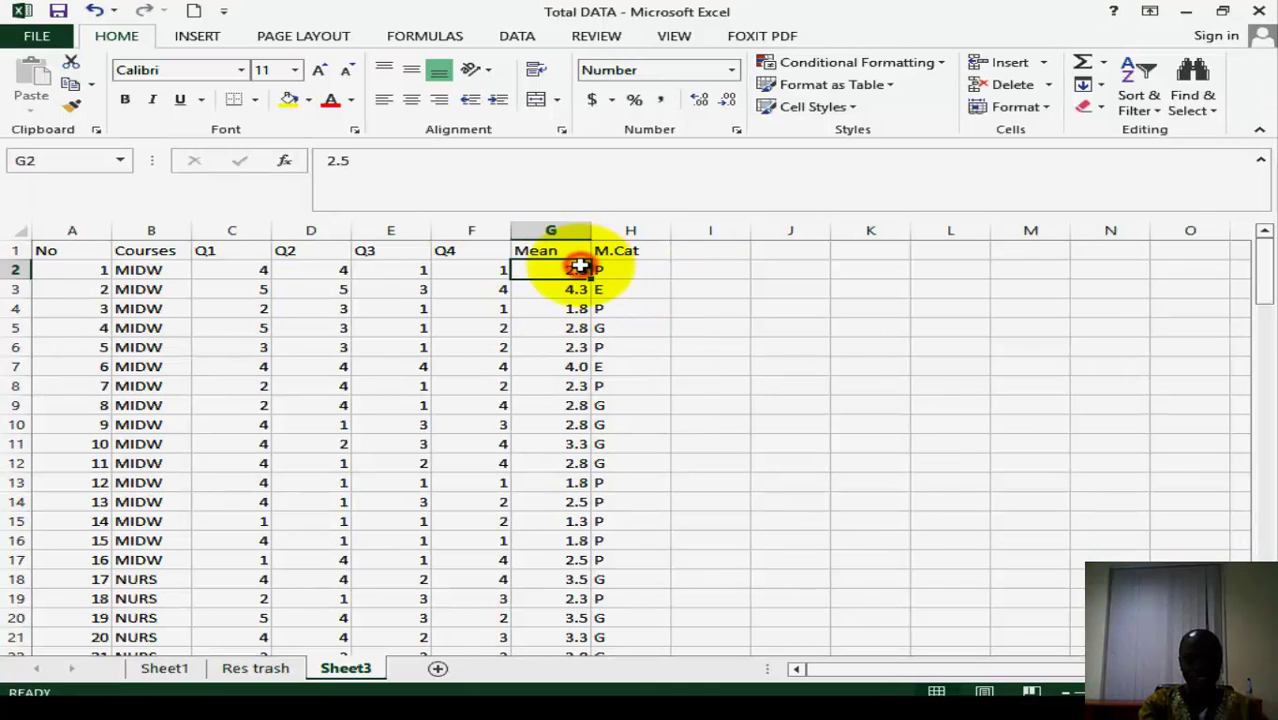
click(693, 266)
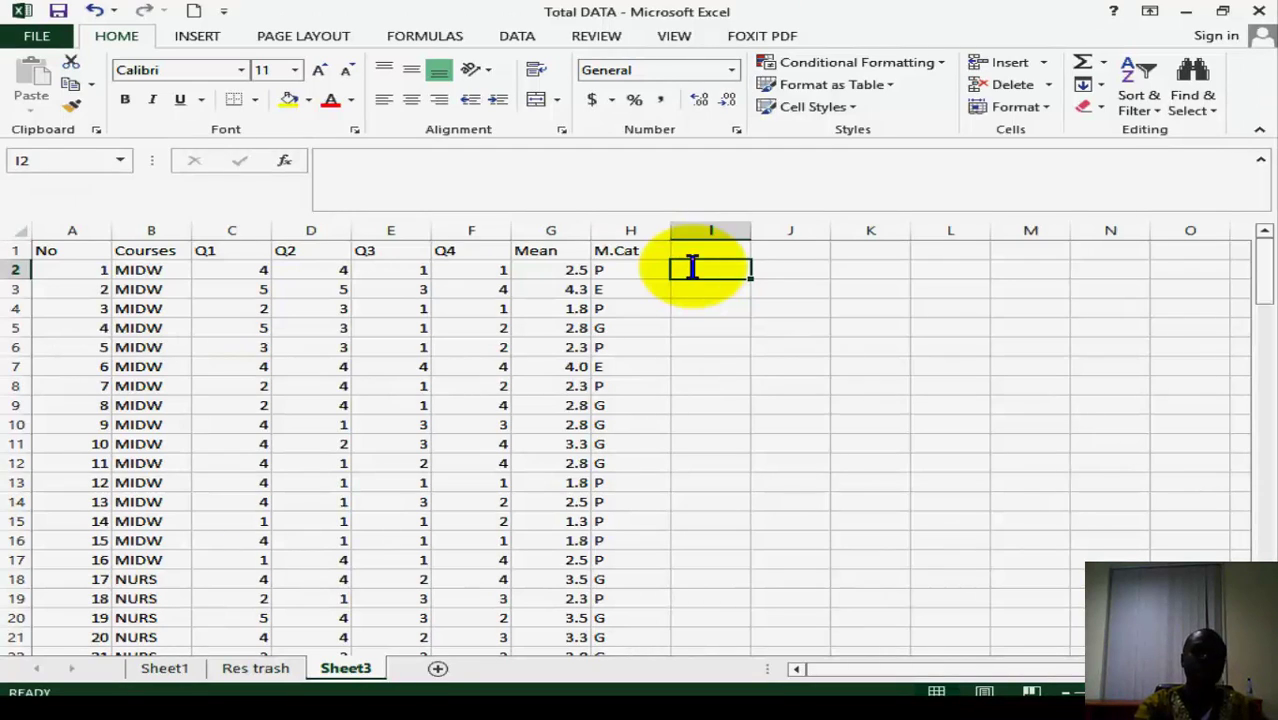
text(=)
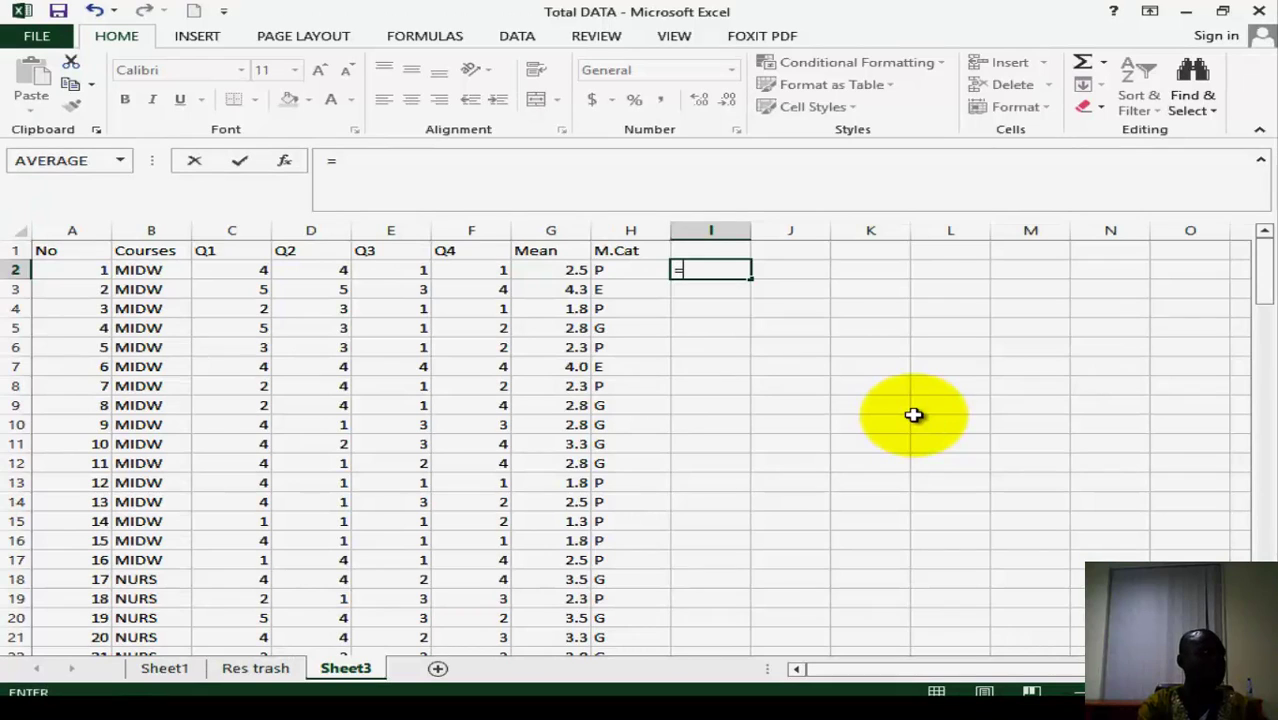
text(if)
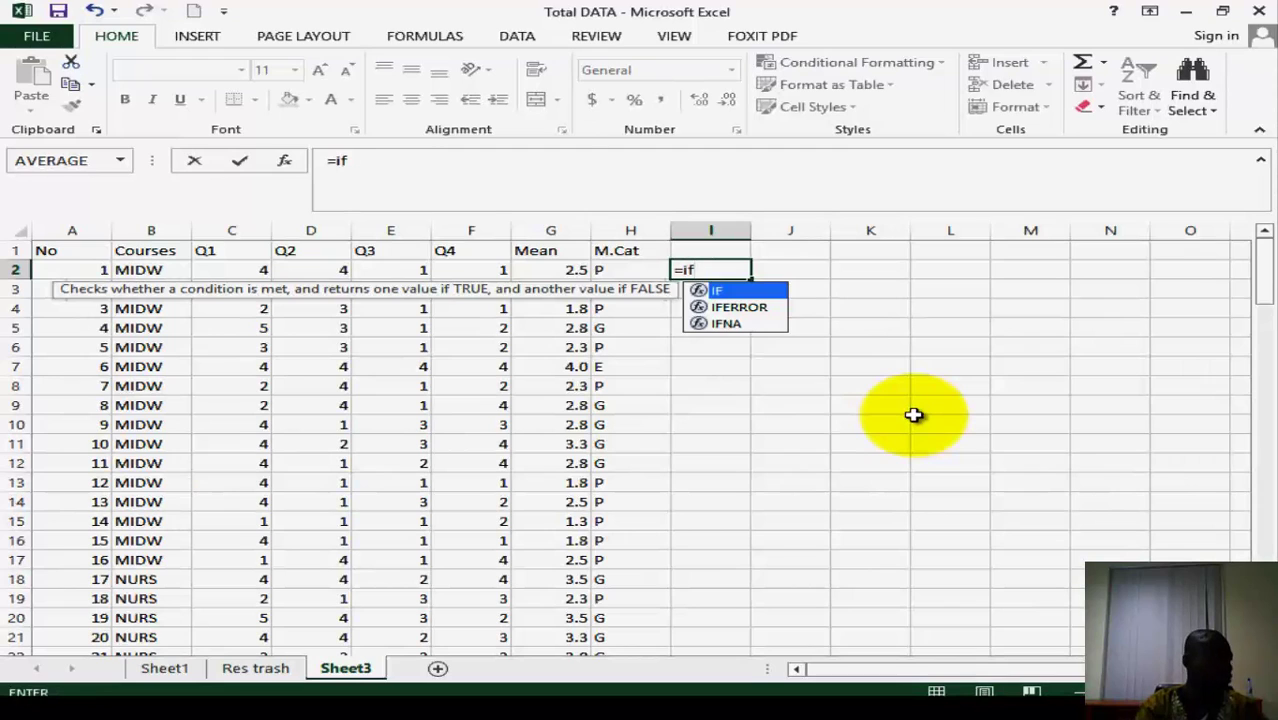
text(()
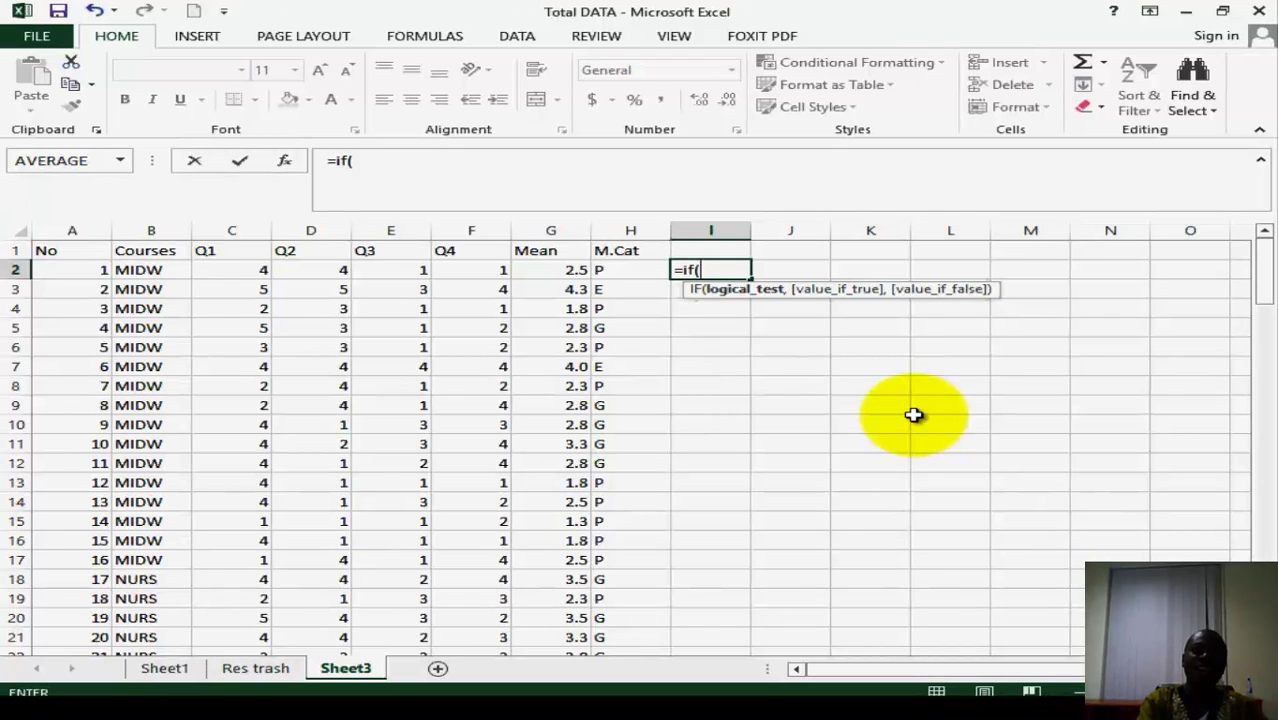
click(566, 270)
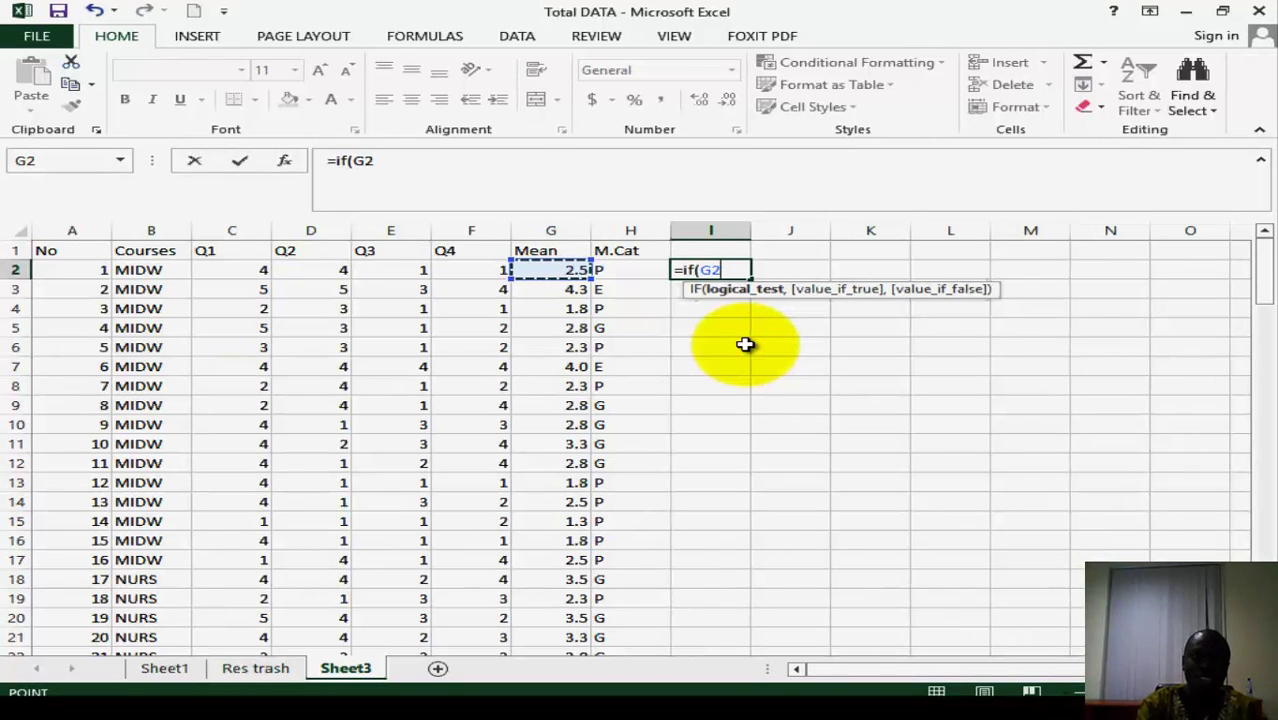
text(>)
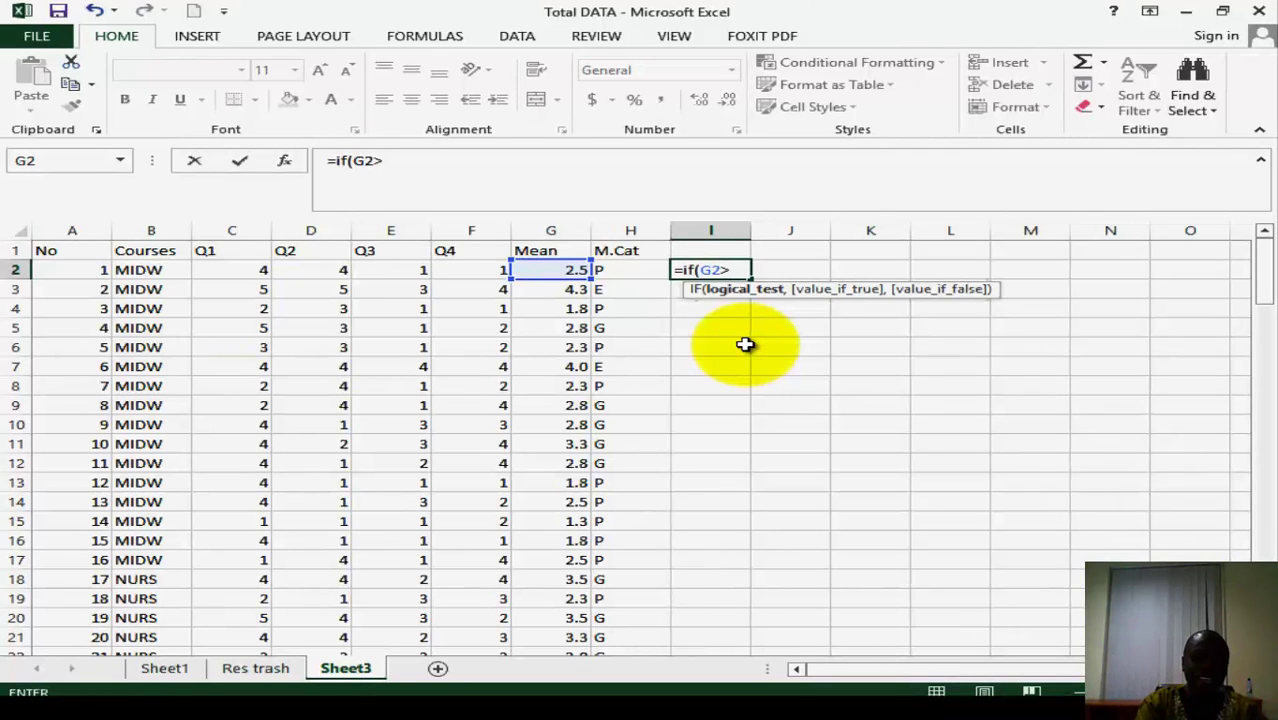
text(=)
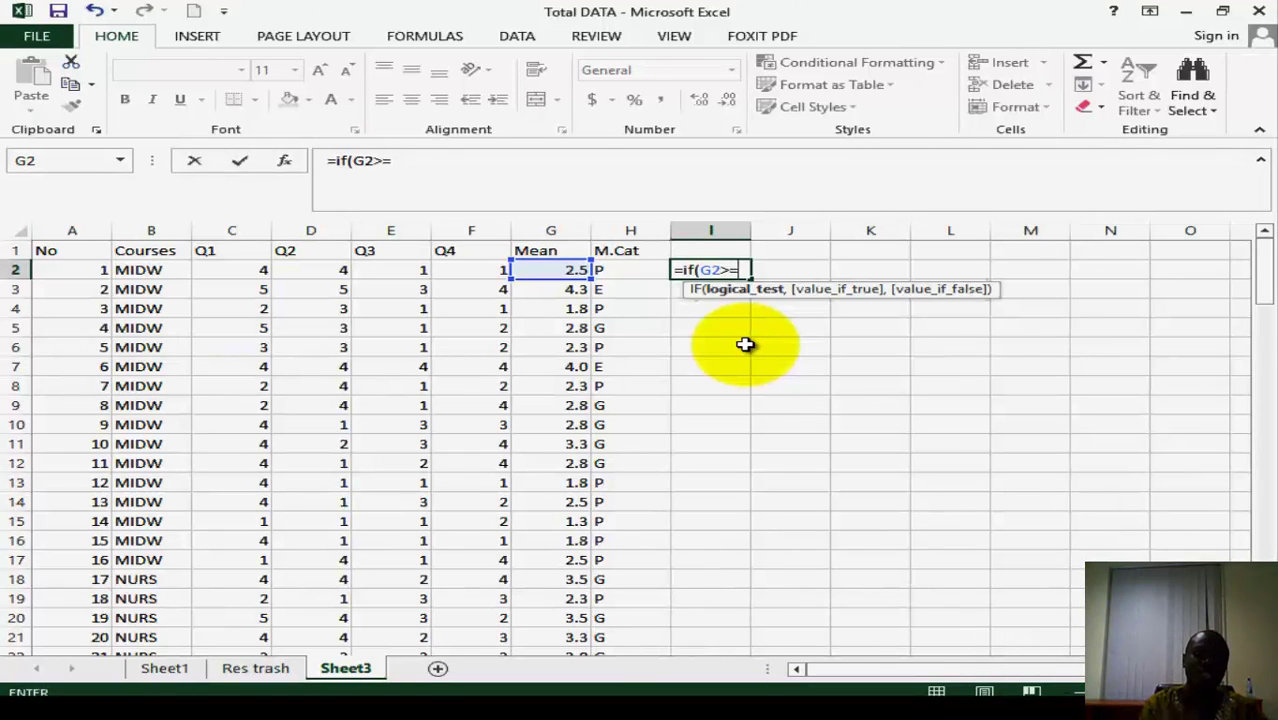
text(3.6)
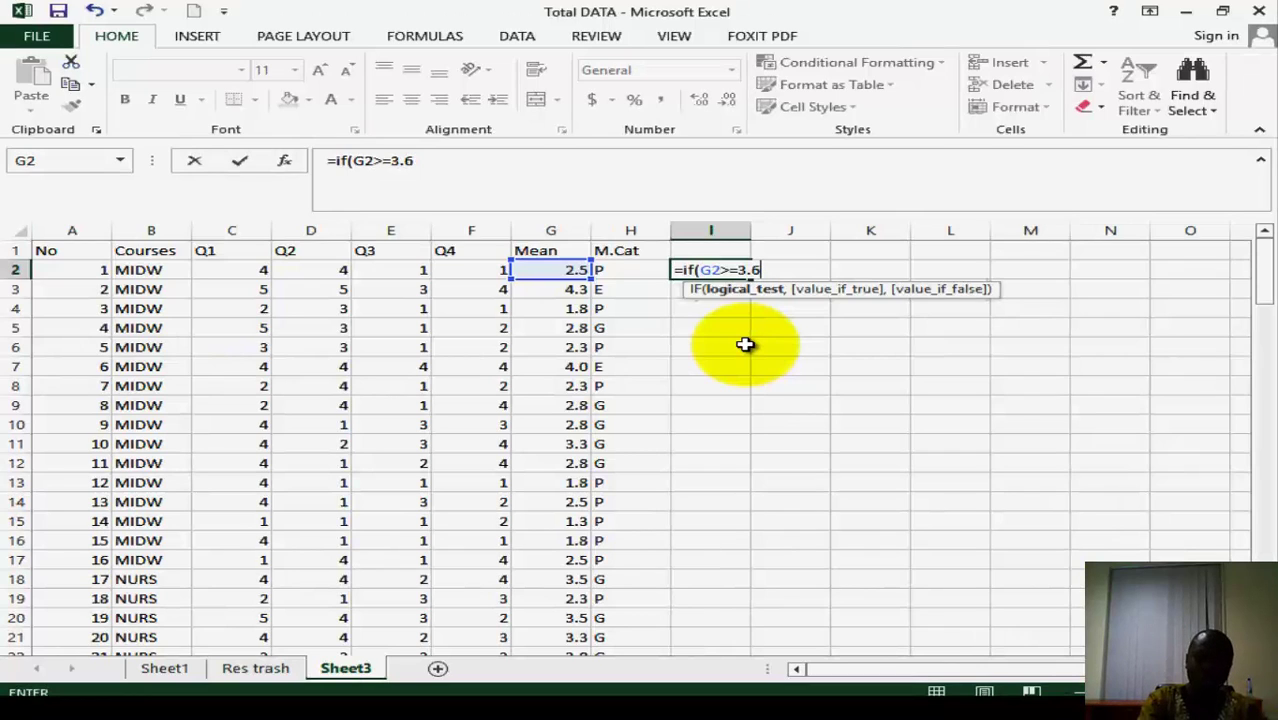
Step: Set the IF formula's value-if-true to "E" and continue to its value-if-false argument
text(,)
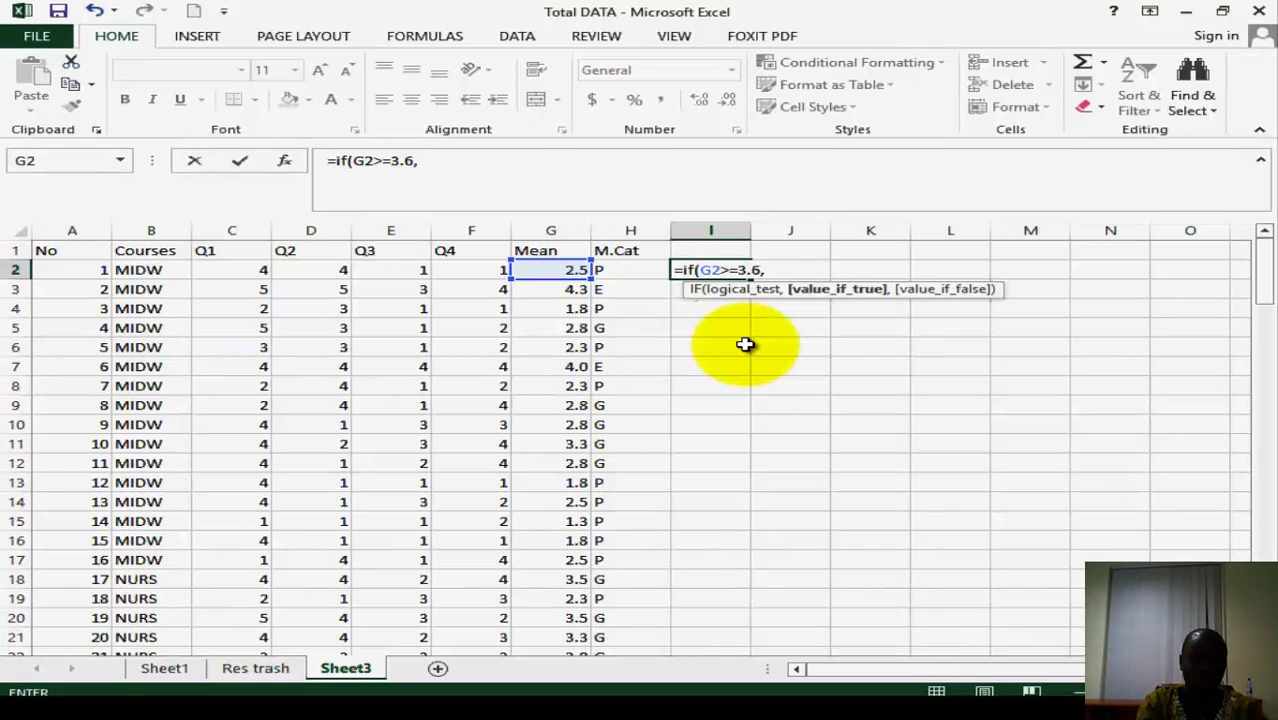
text(@)
key(BackSpace)
text(")
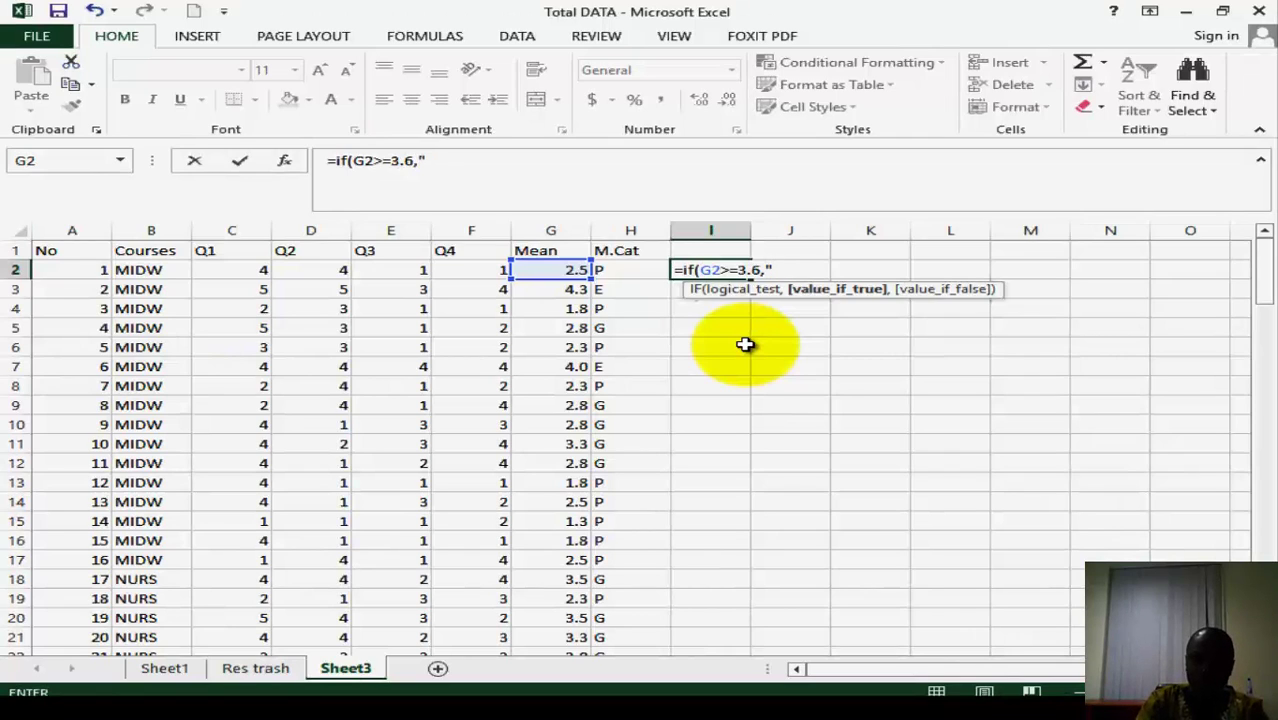
text(W)
key(BackSpace)
text(E)
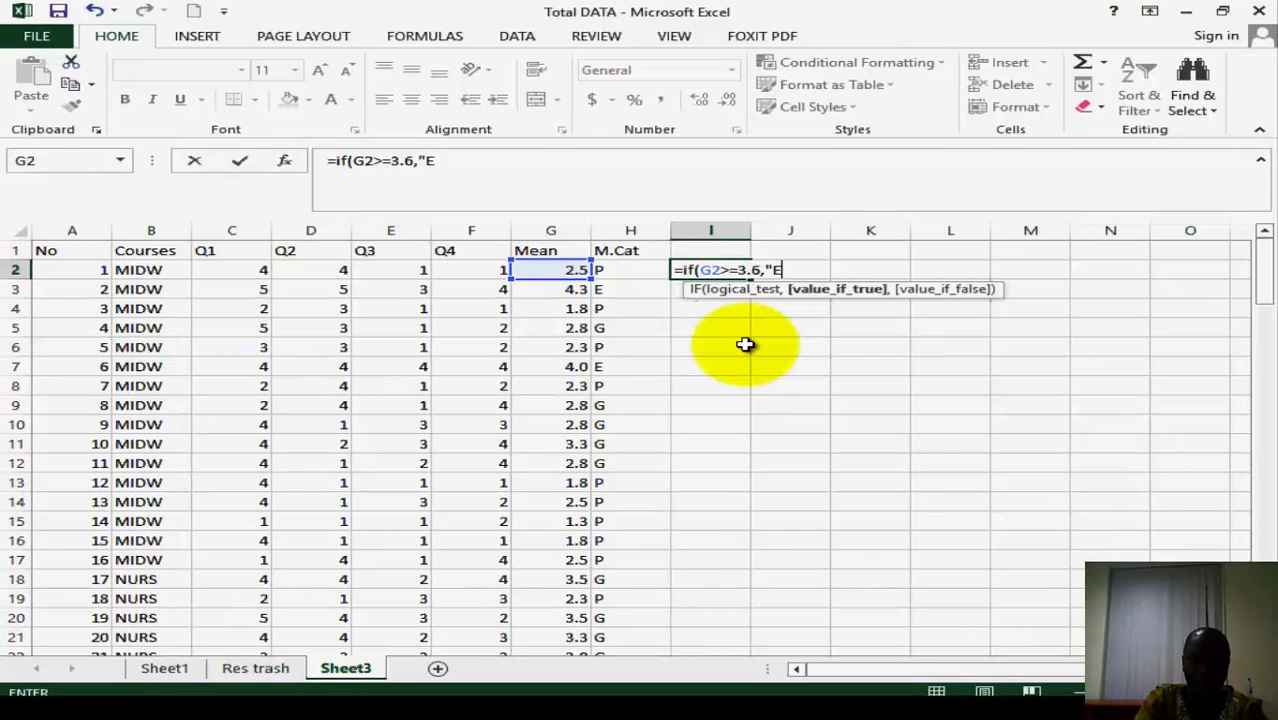
text(",)
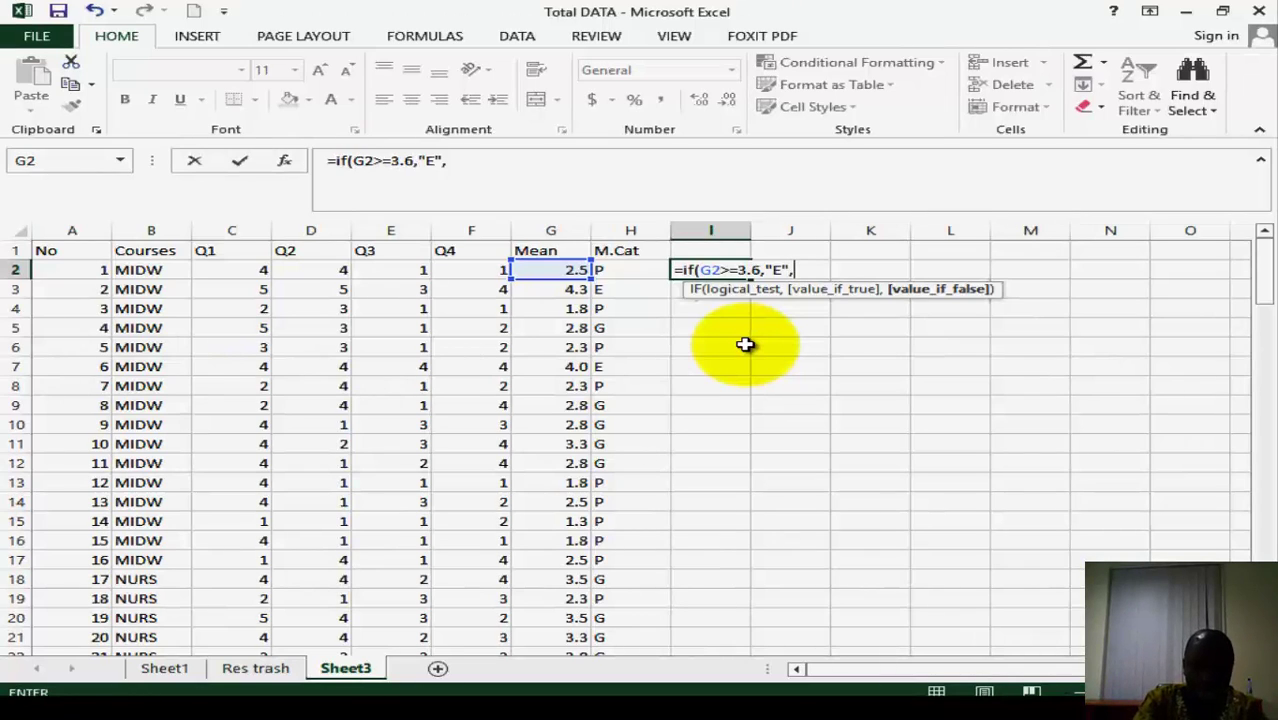
Step: Nest a second IF in the value-if-false argument, with the logical test G2>=2.6, and continue to its value-if-true argument
text(if()
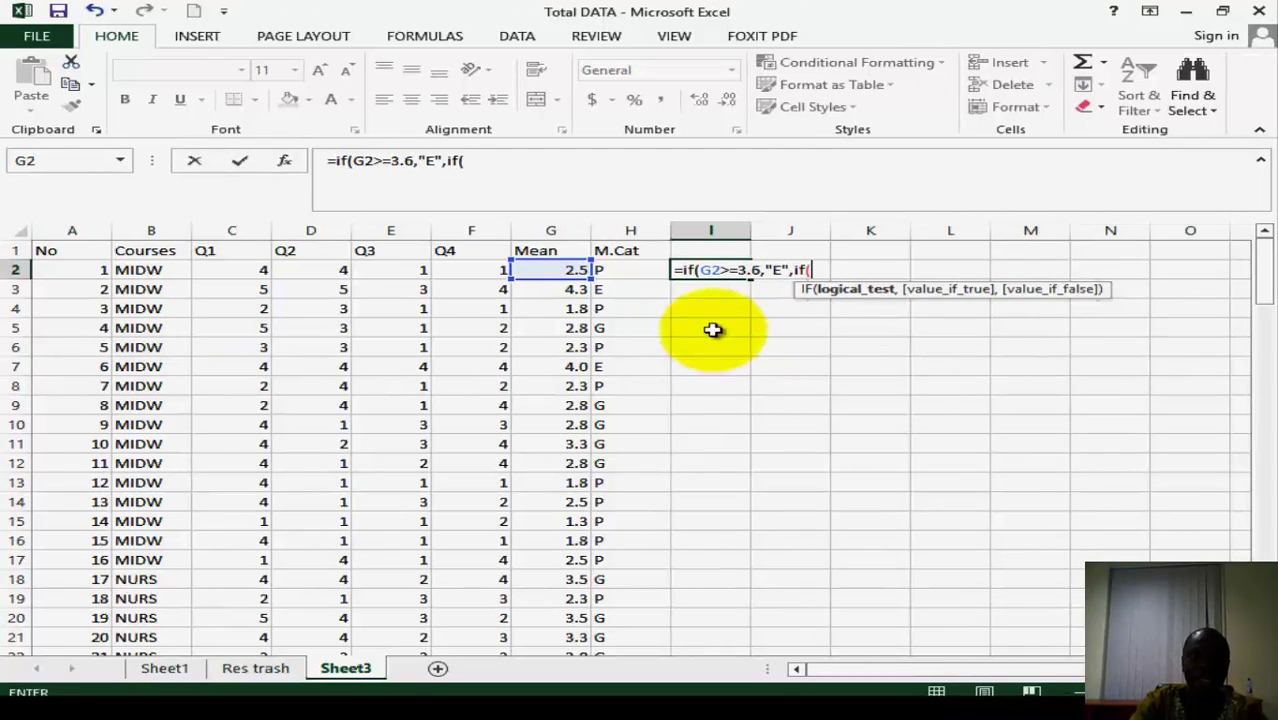
click(565, 269)
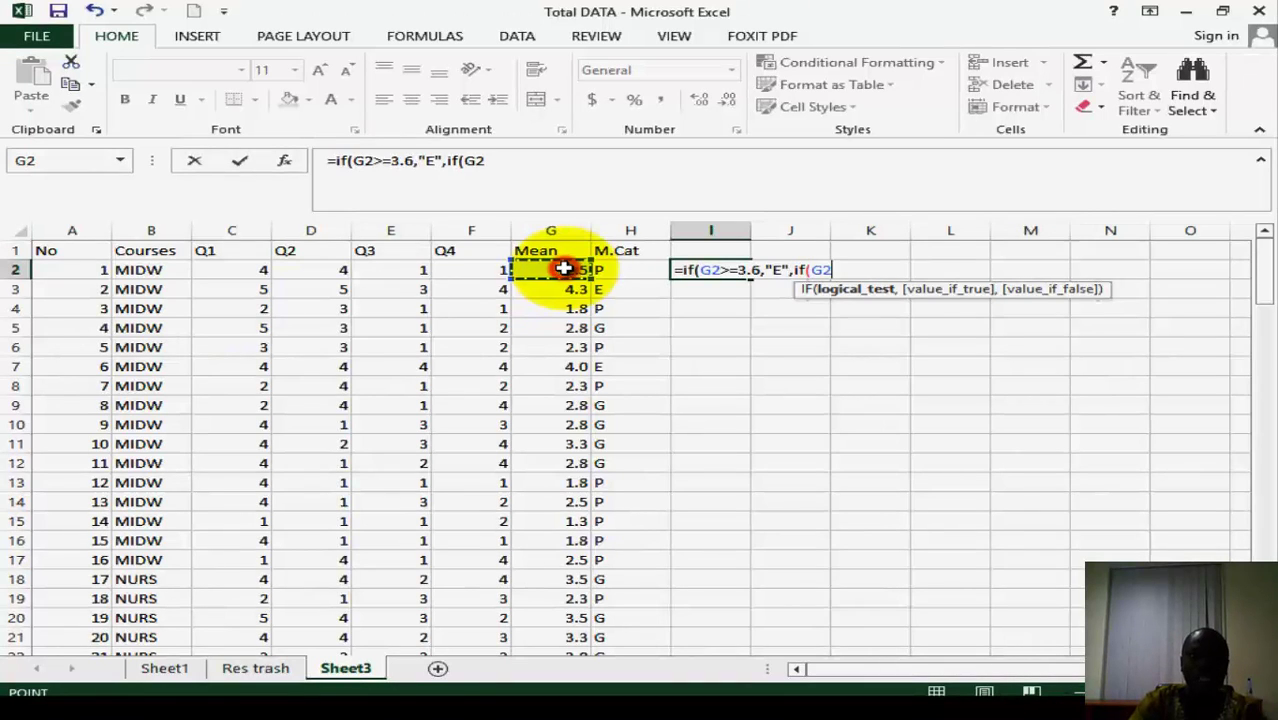
text(>=)
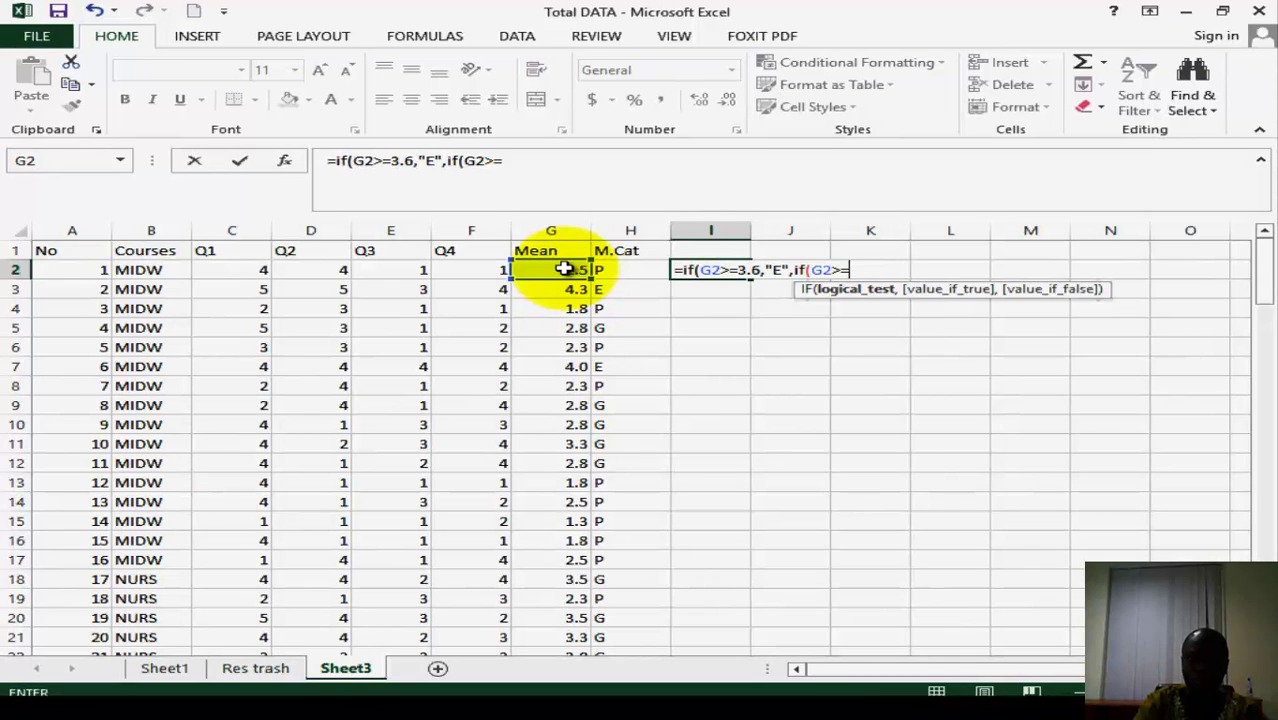
text(2.6)
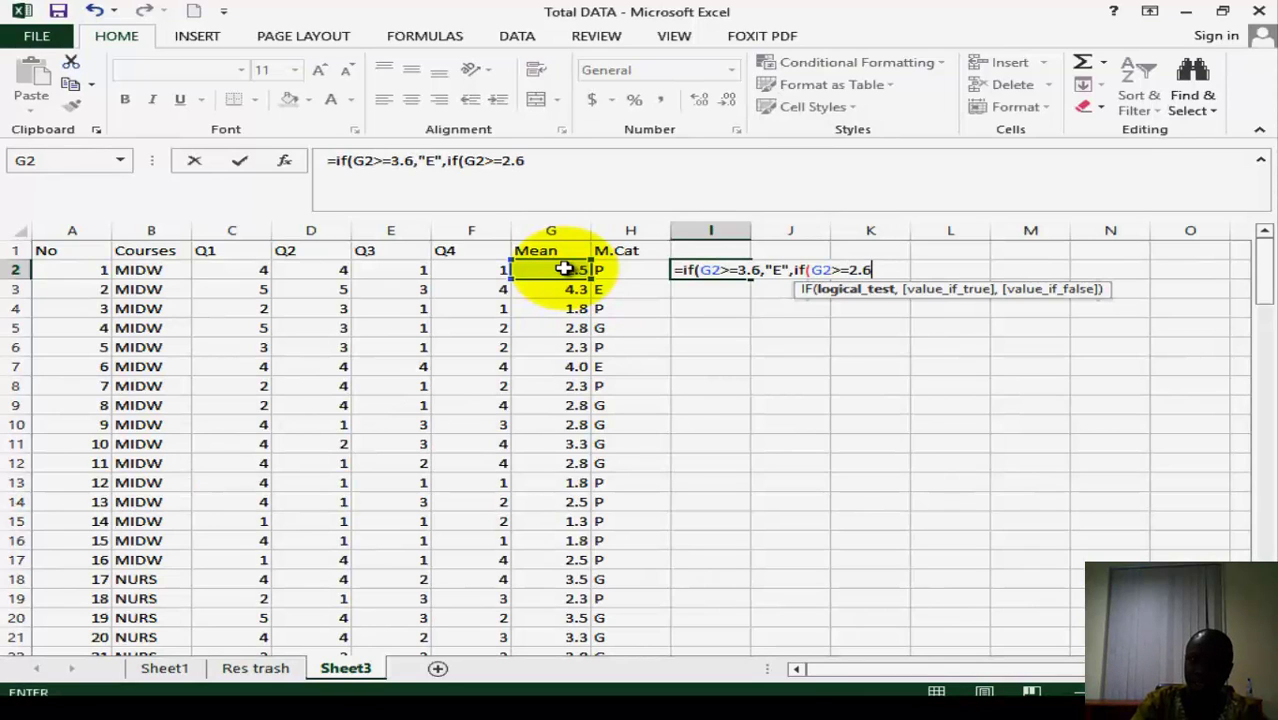
text(,)
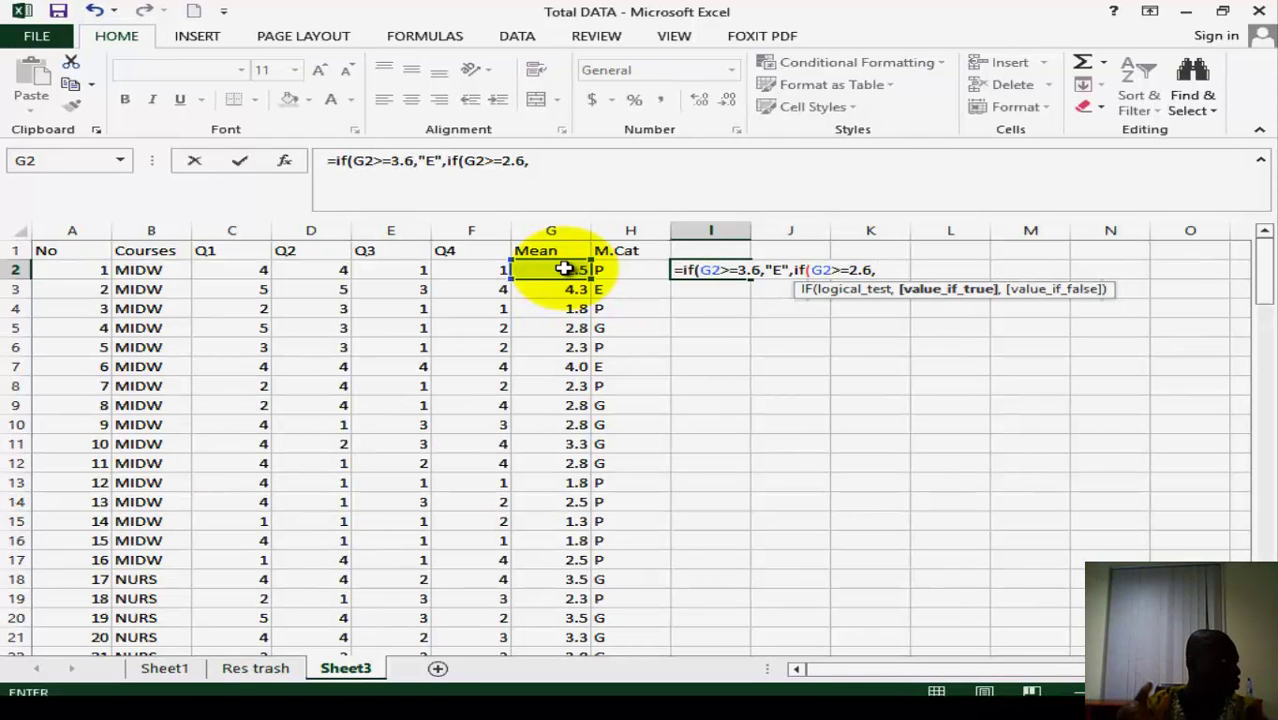
Step: Make the nested IF return "G" when its test is true and "P" when it is false
text(")
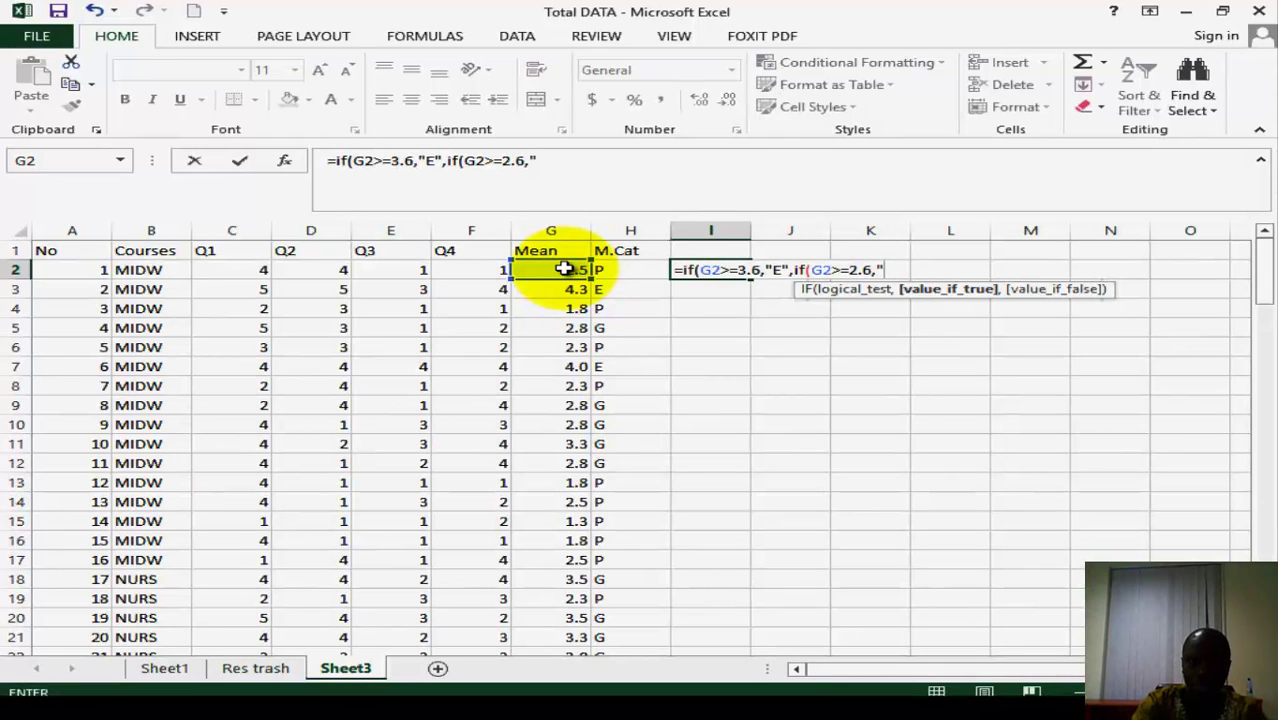
text(G")
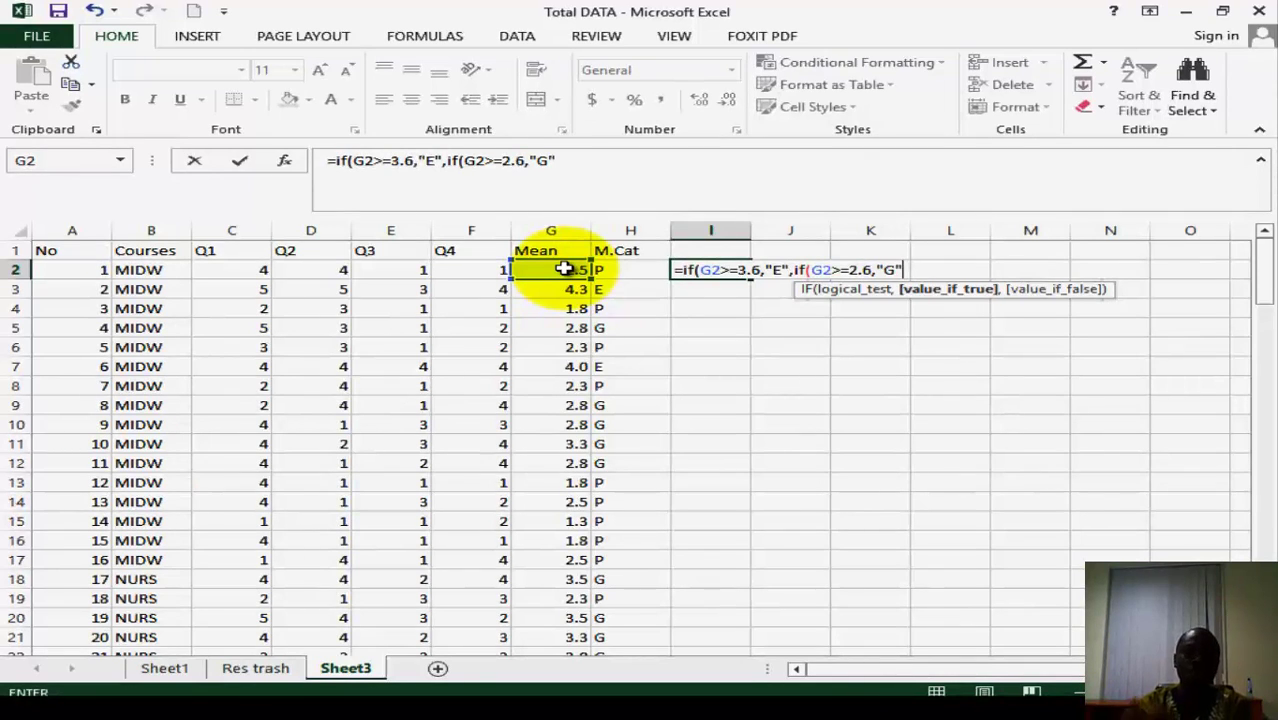
text(,)
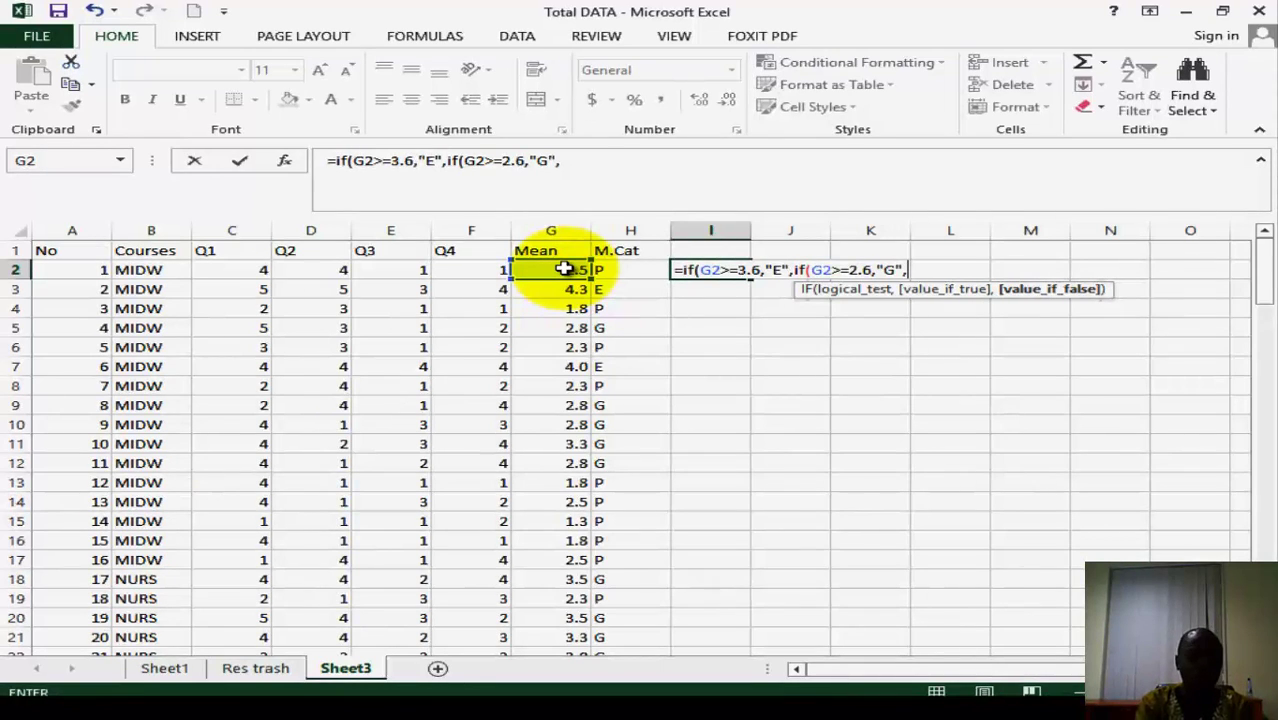
text("P)
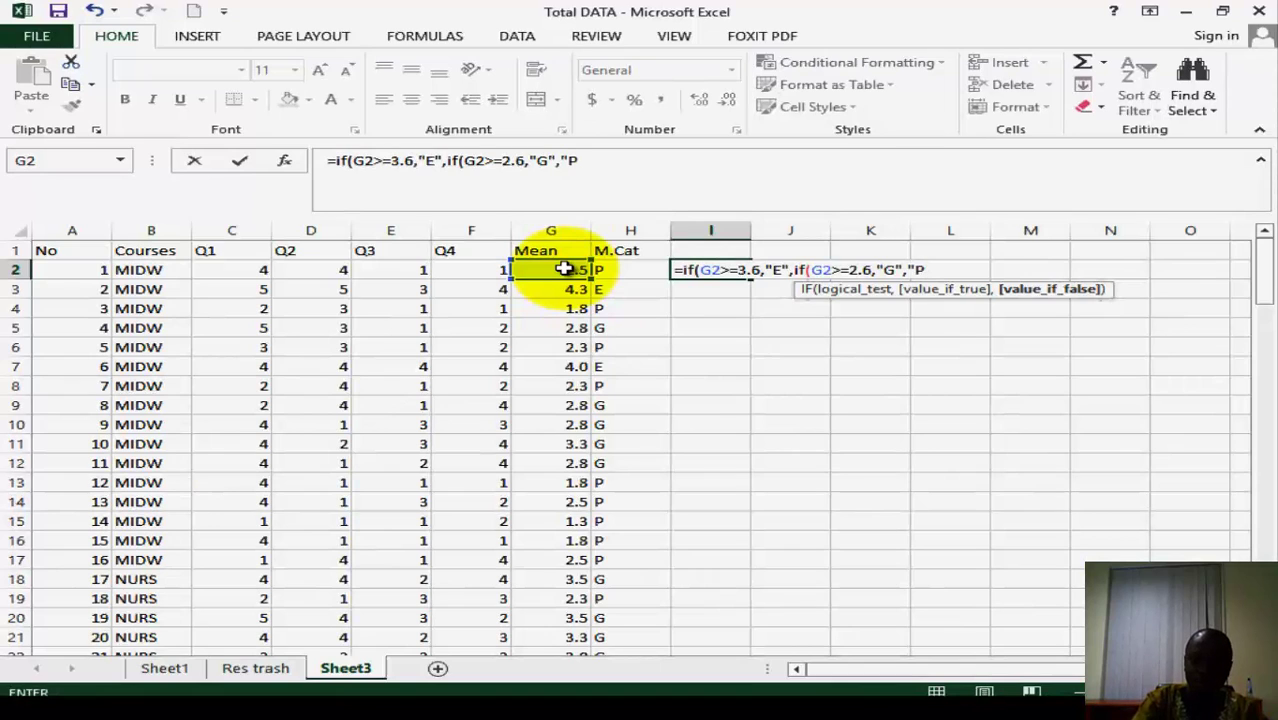
text(")
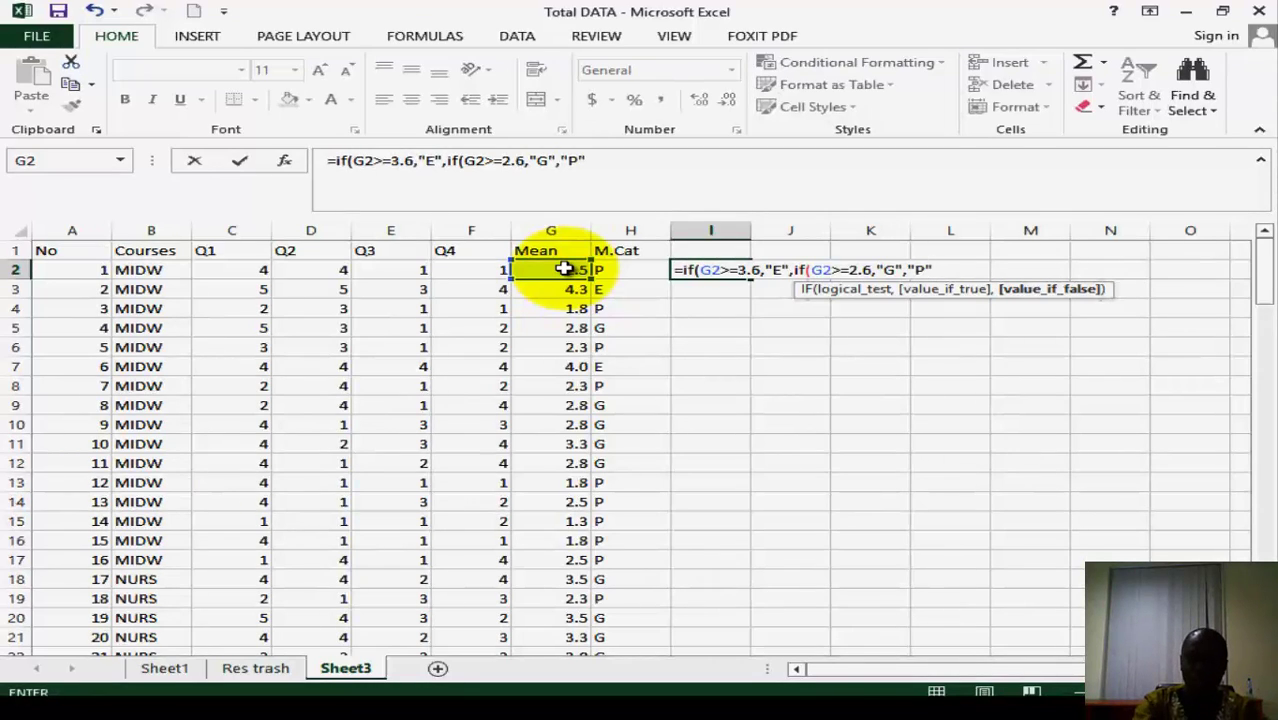
Step: Close both IF functions with two parentheses and enter the completed formula in I2
text())
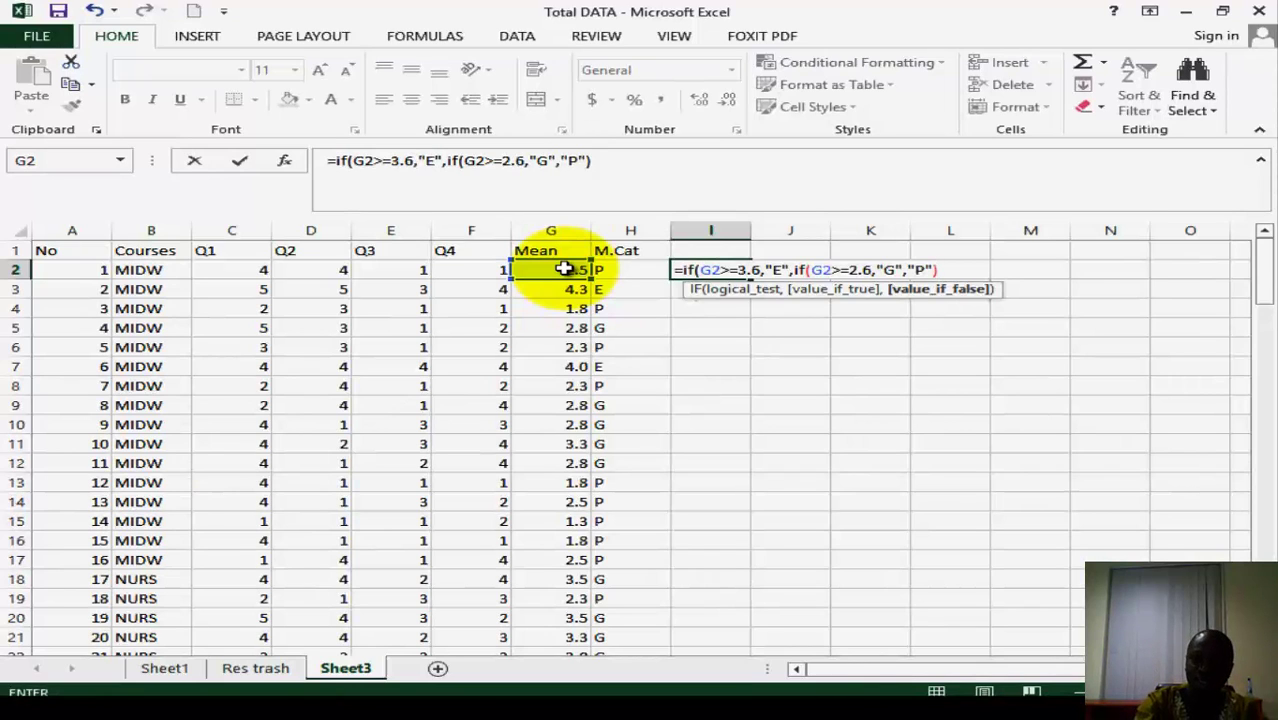
key(BackSpace)
text())
text())
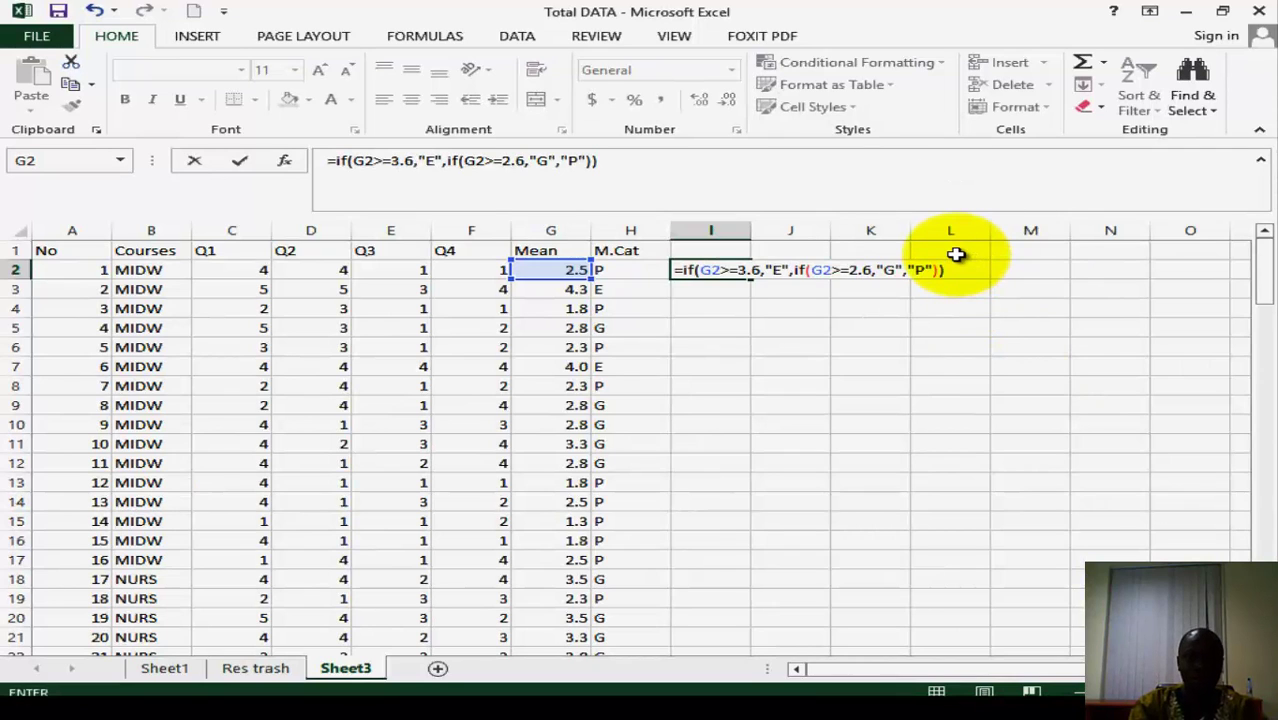
key(Return)
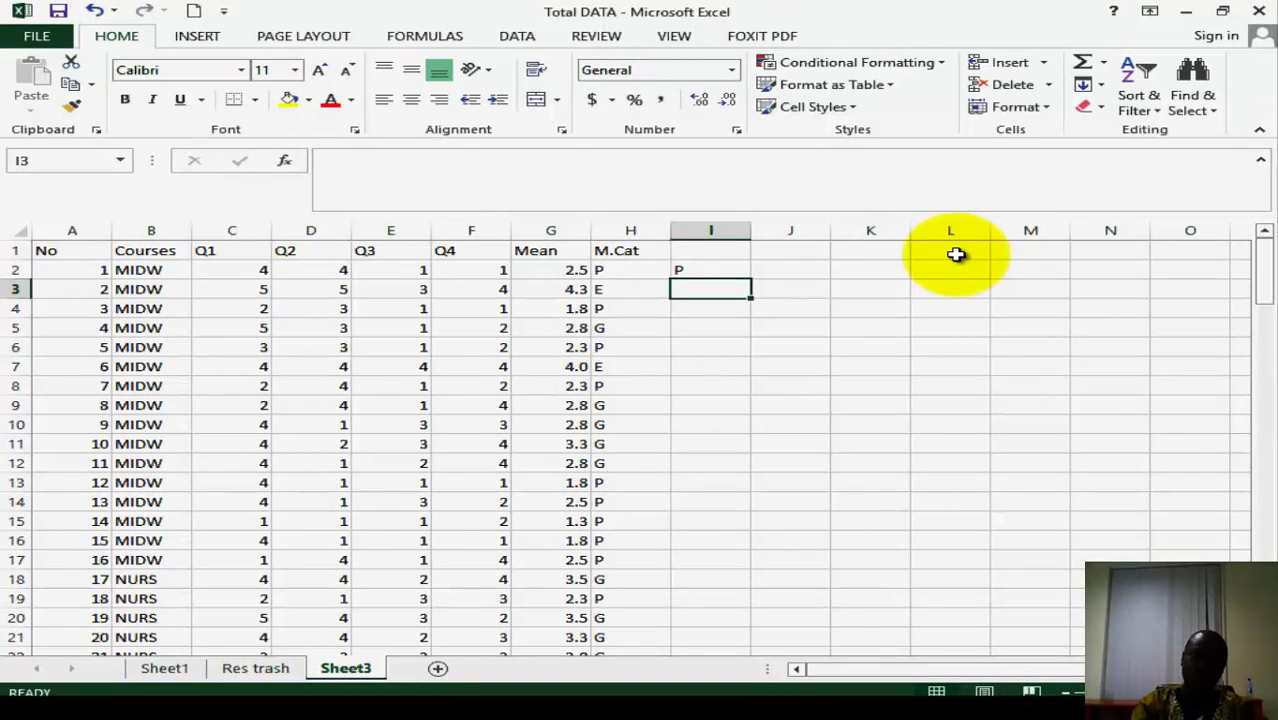
Step: Fill the nested IF formula from I2 down column I to the last respondent in row 126
click(736, 269)
mouse_move(757, 281)
mouse_down()
mouse_move(747, 320)
mouse_move(765, 491)
mouse_move(735, 688)
mouse_move(726, 593)
mouse_up()
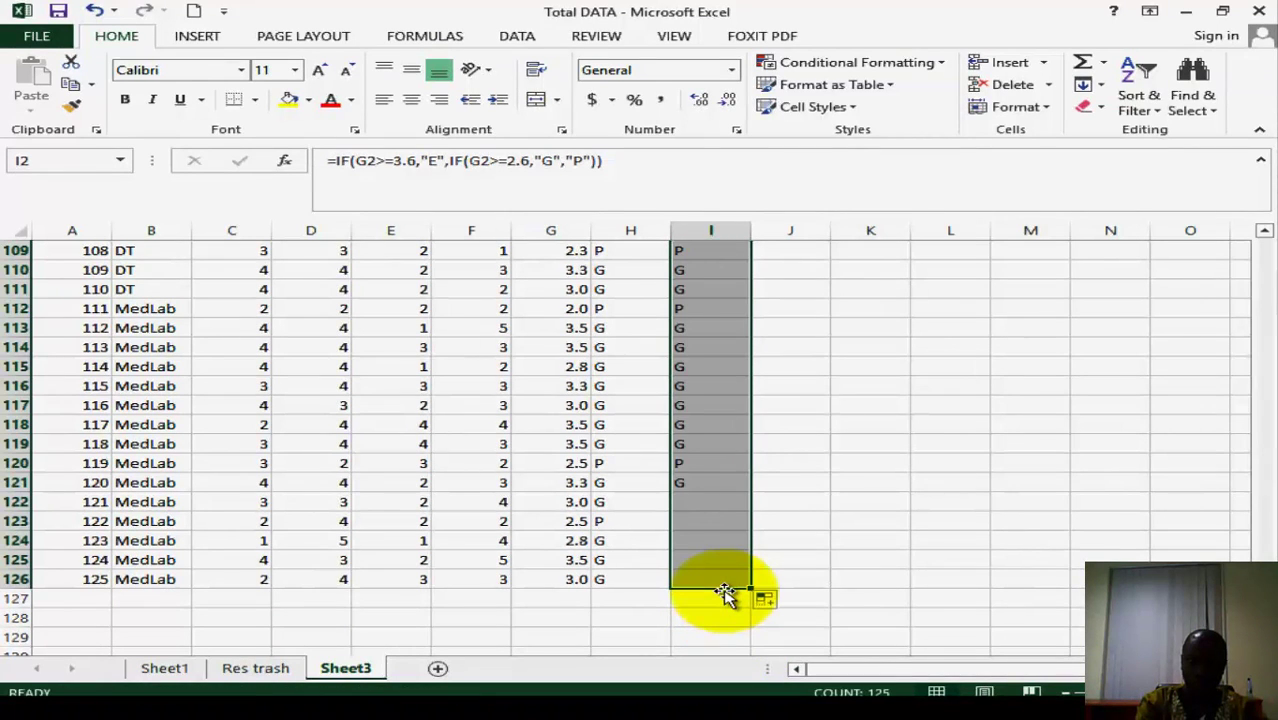
drag(1255, 536, 1252, 270)
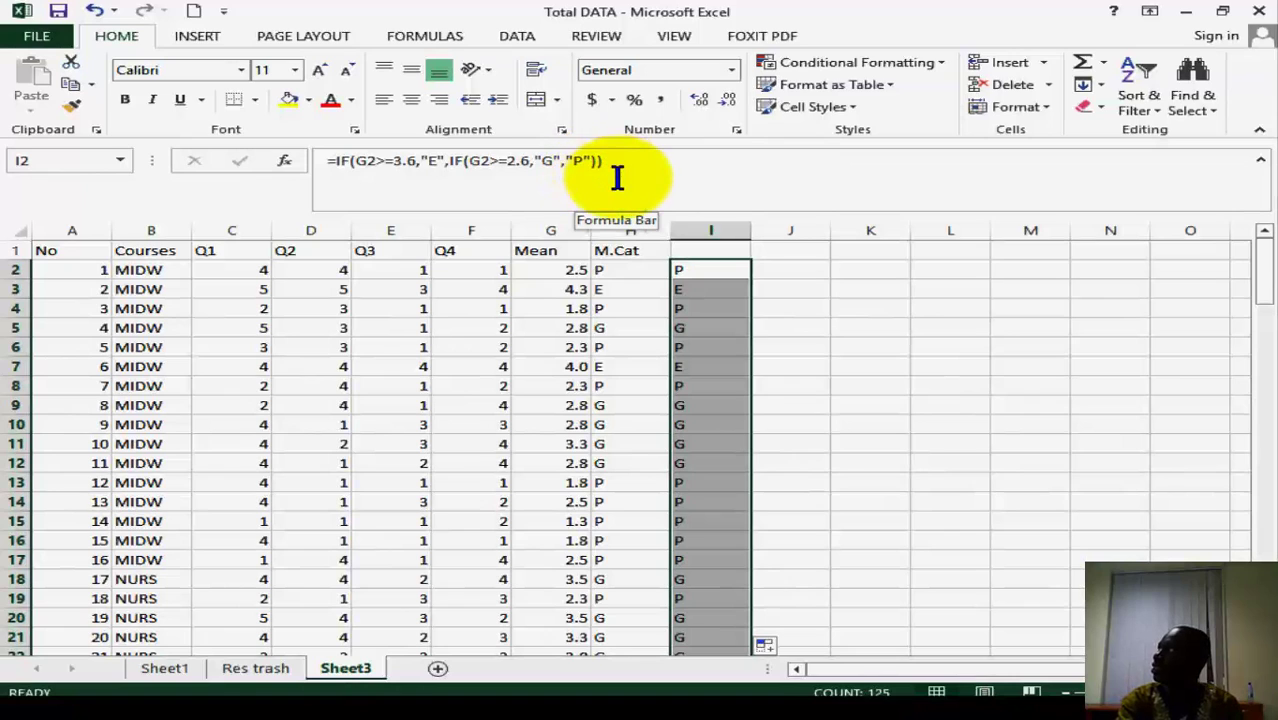
click(487, 162)
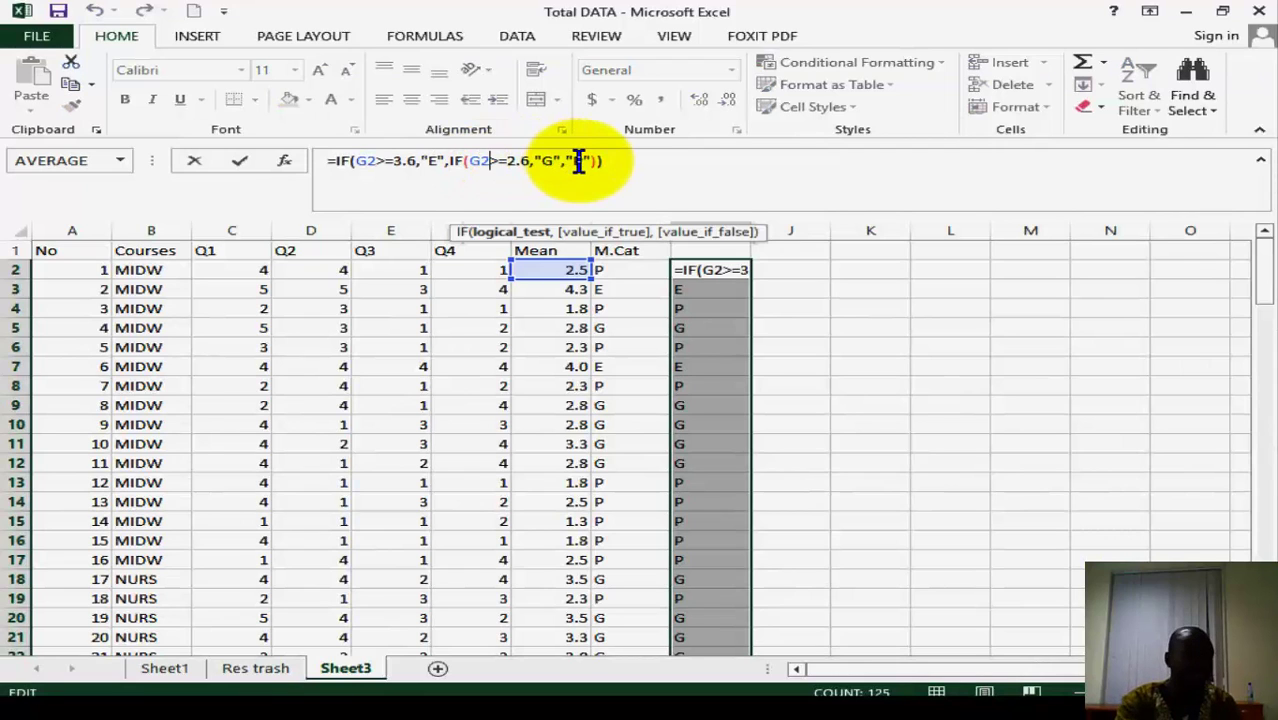
click(800, 270)
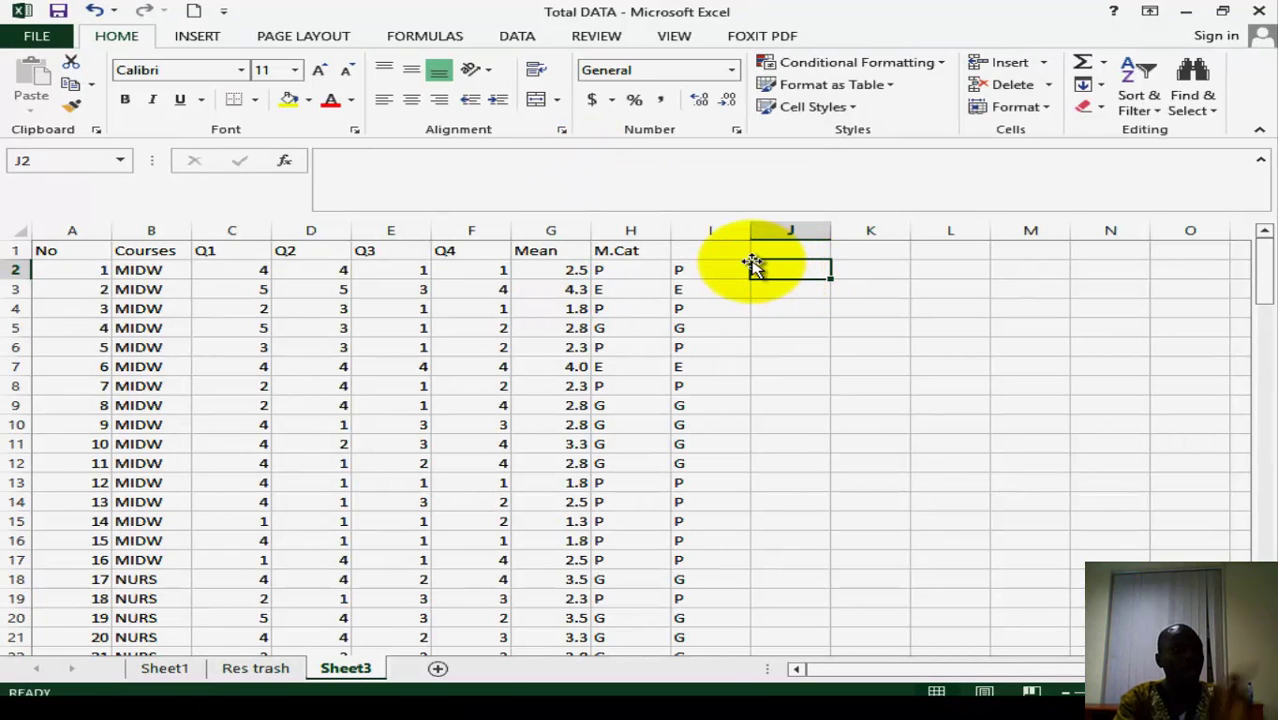
Step: Copy the nested IF formula from I2 into J2
click(714, 264)
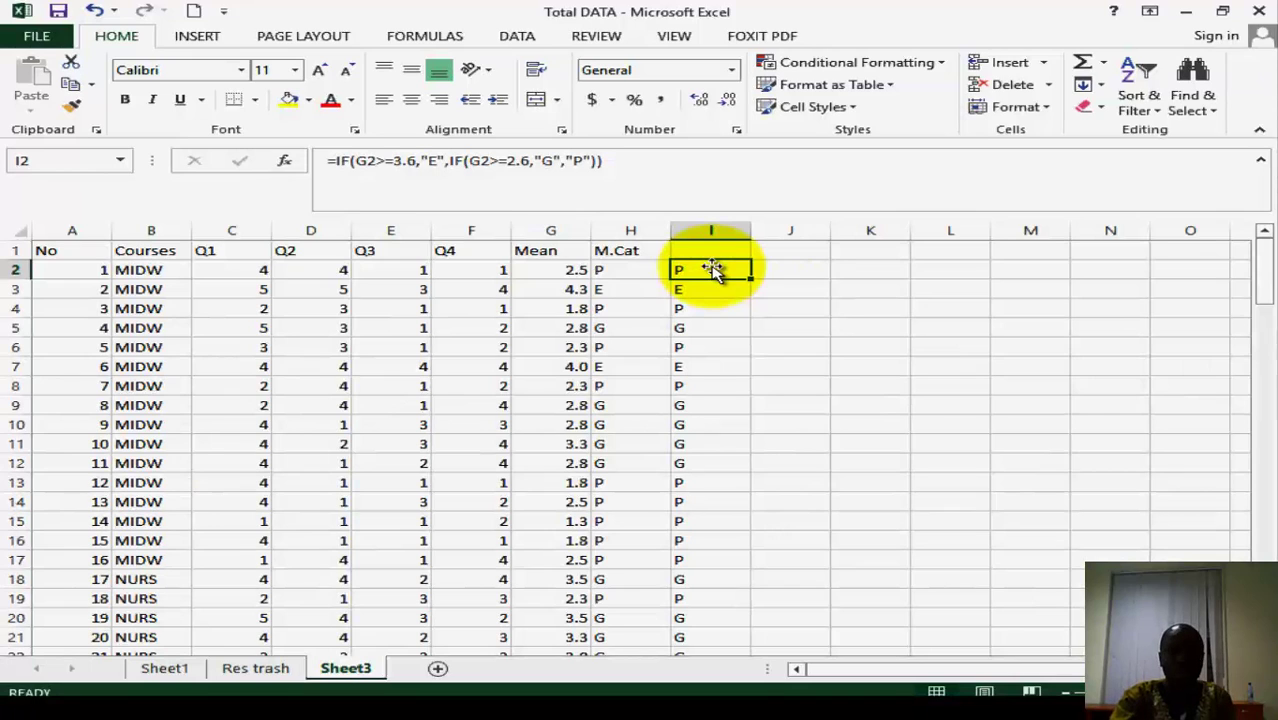
key(ctrl+c)
click(772, 268)
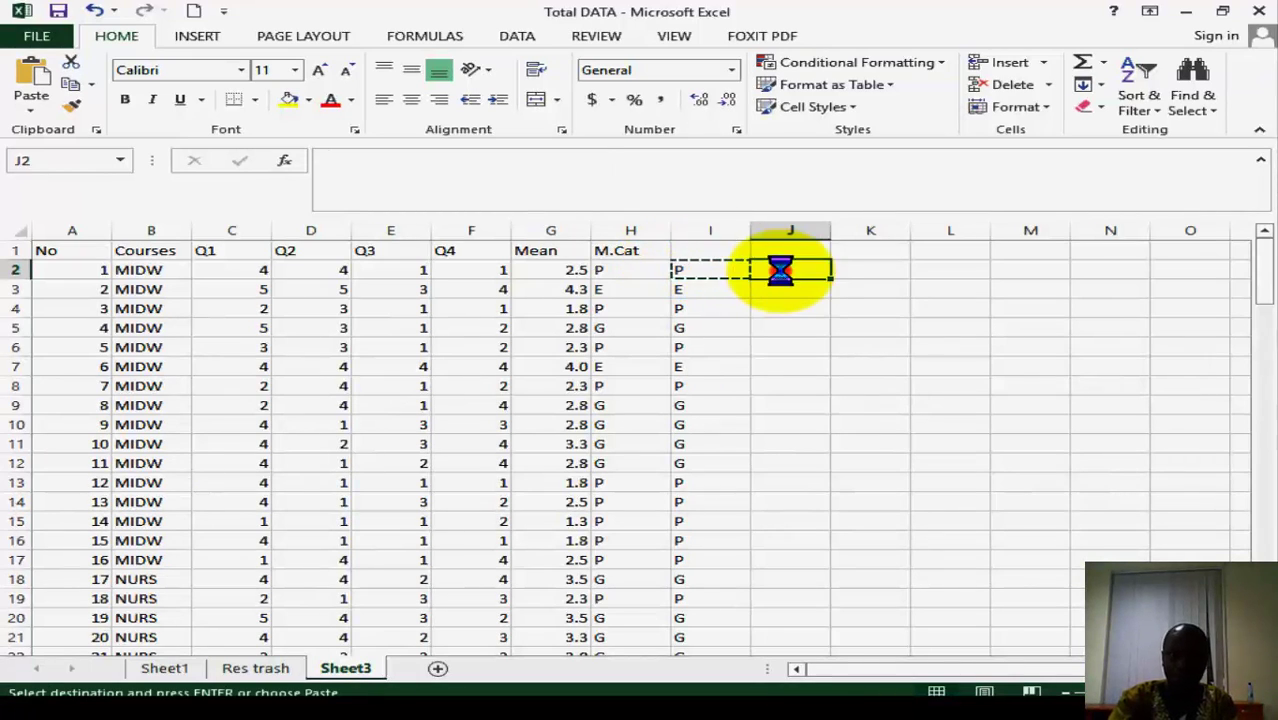
key(ctrl+v)
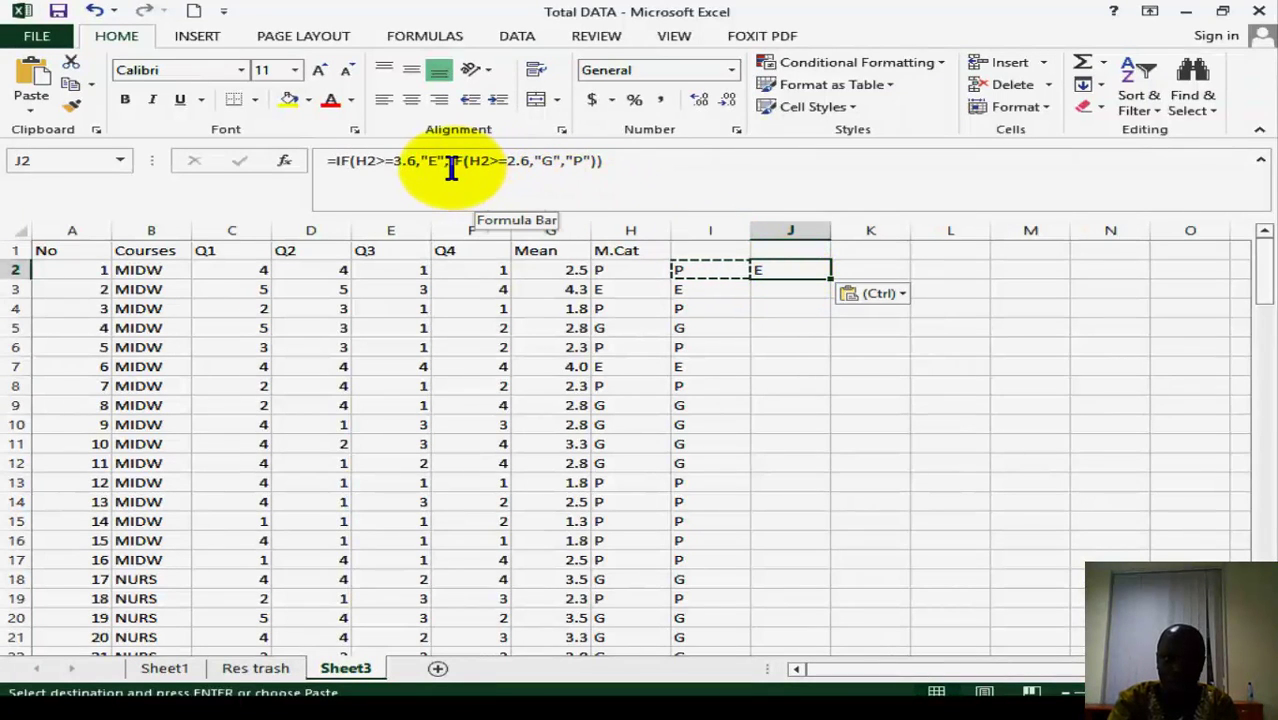
click(370, 160)
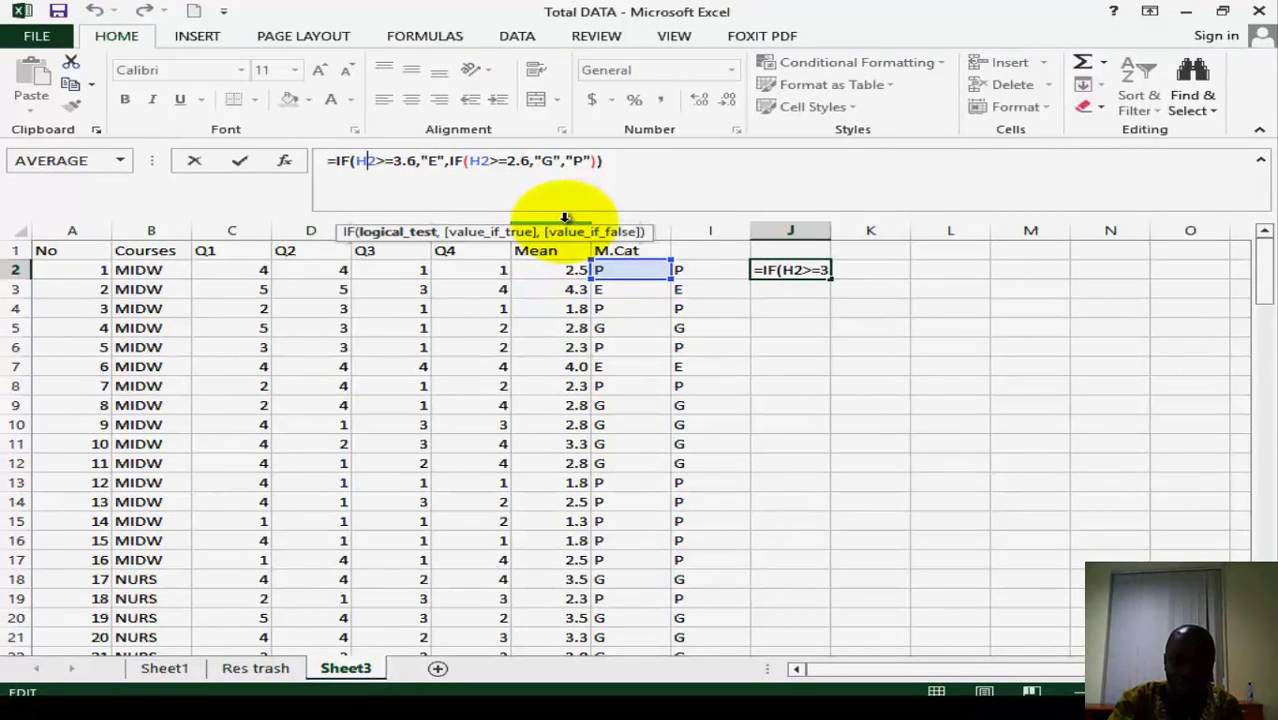
key(BackSpace)
text(h)
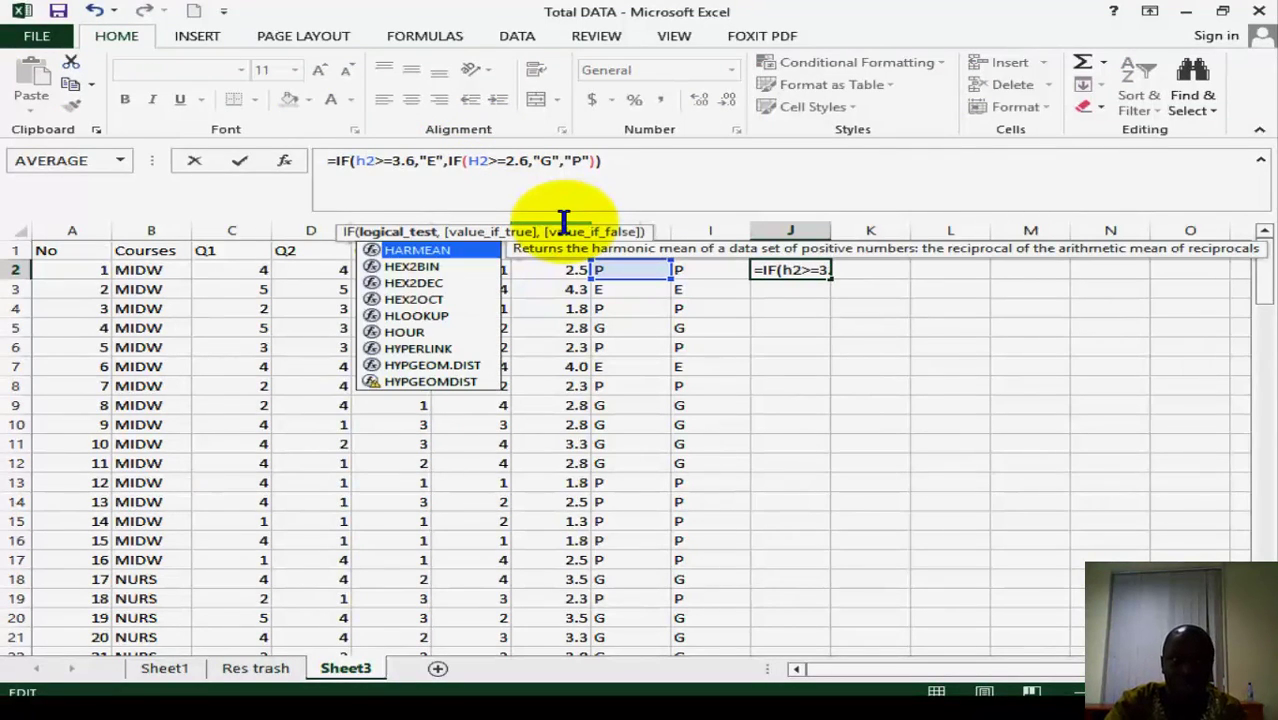
Step: Change the cell reference in the second IF's logical test of J2's formula to g2
click(478, 160)
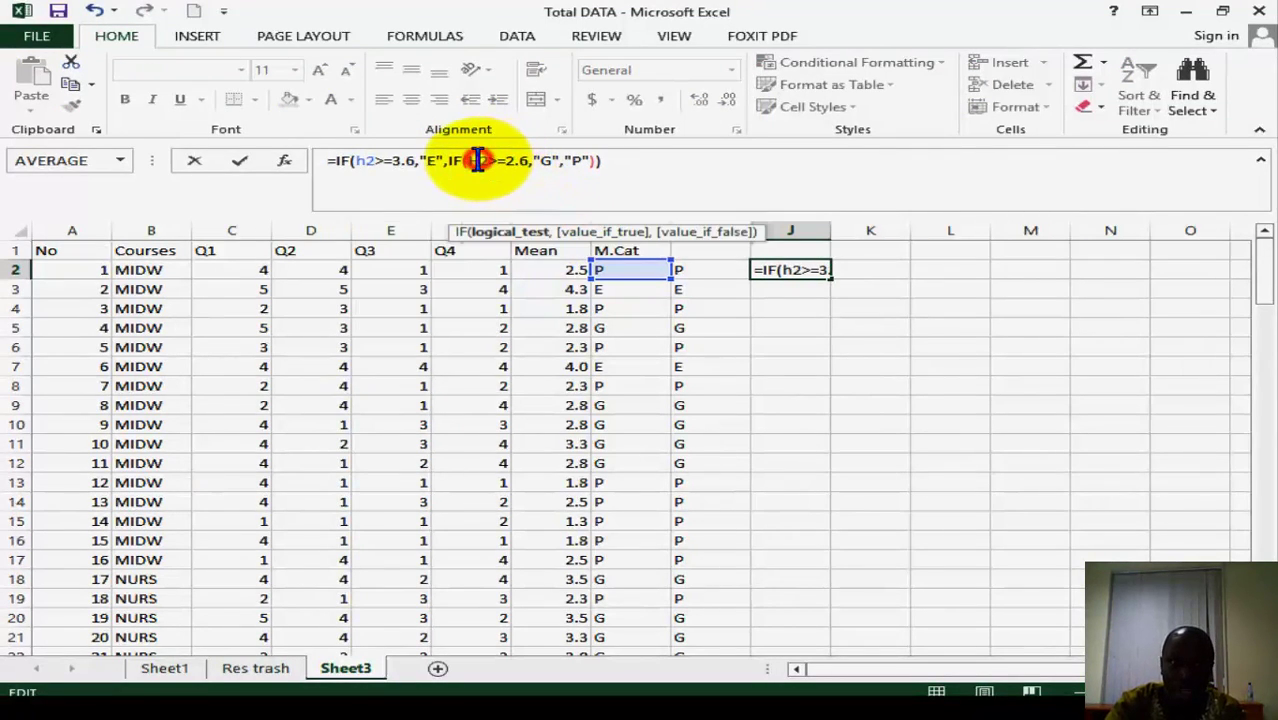
key(BackSpace)
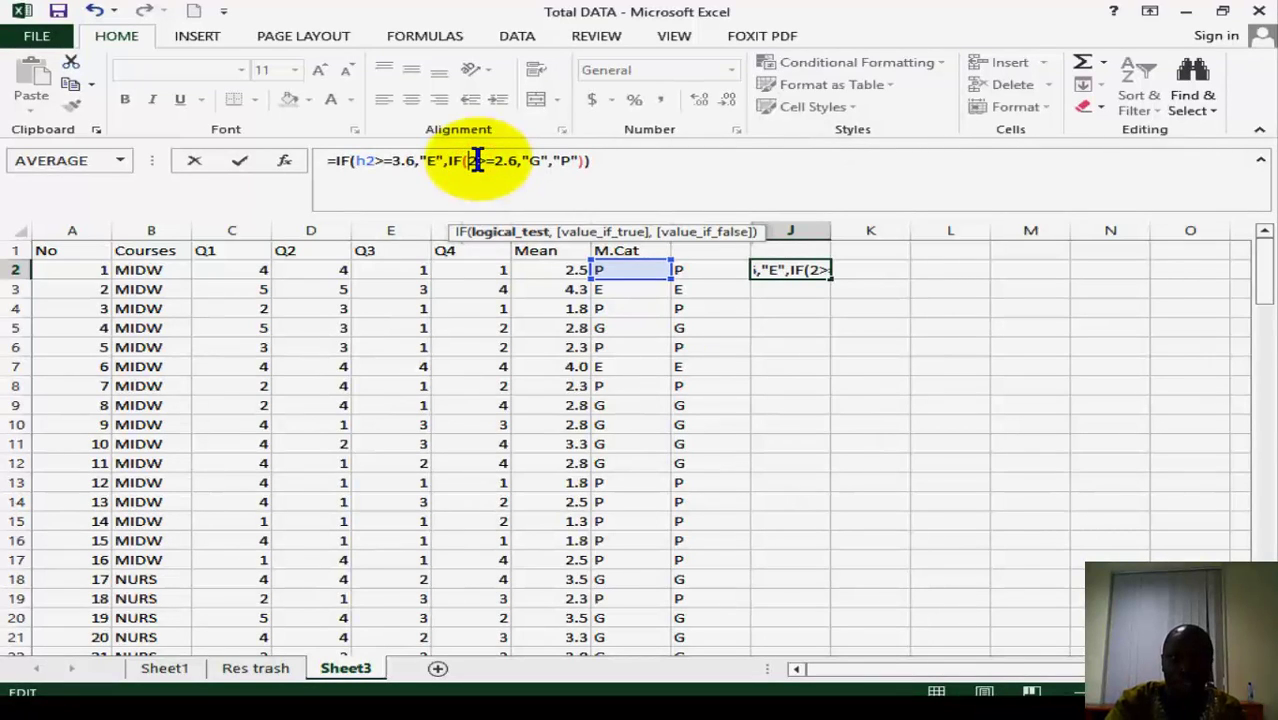
click(559, 163)
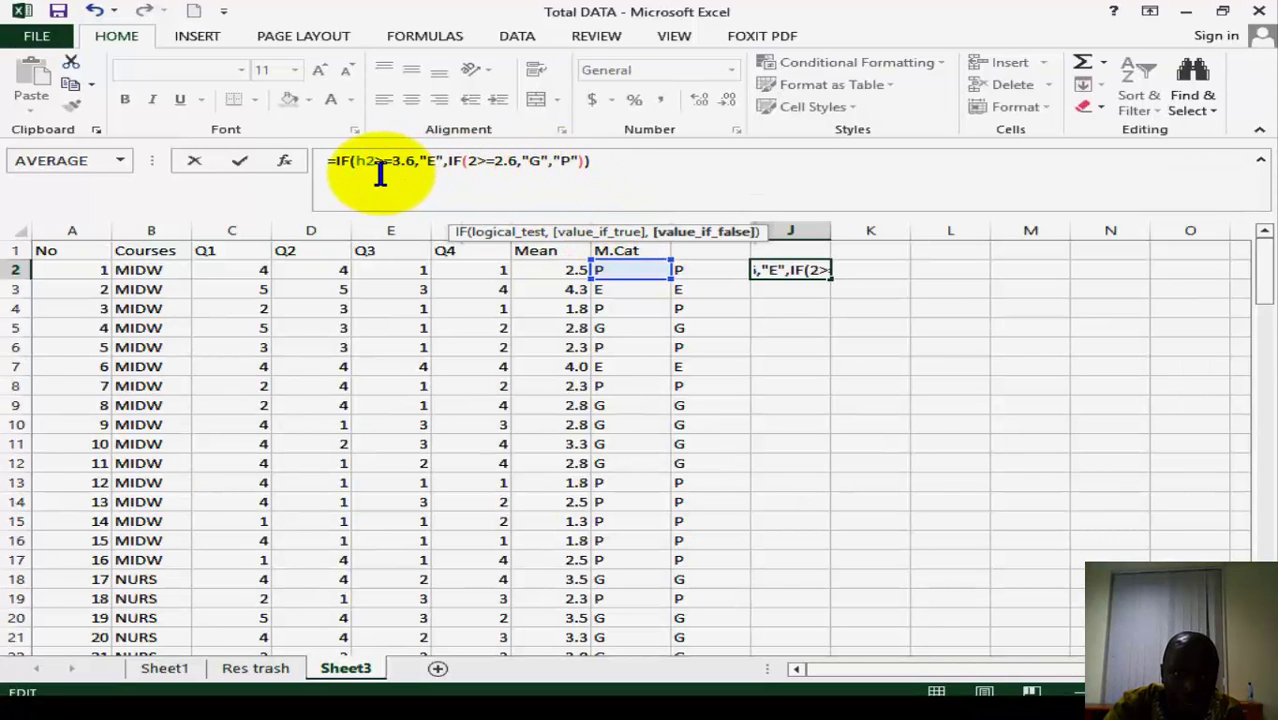
click(474, 162)
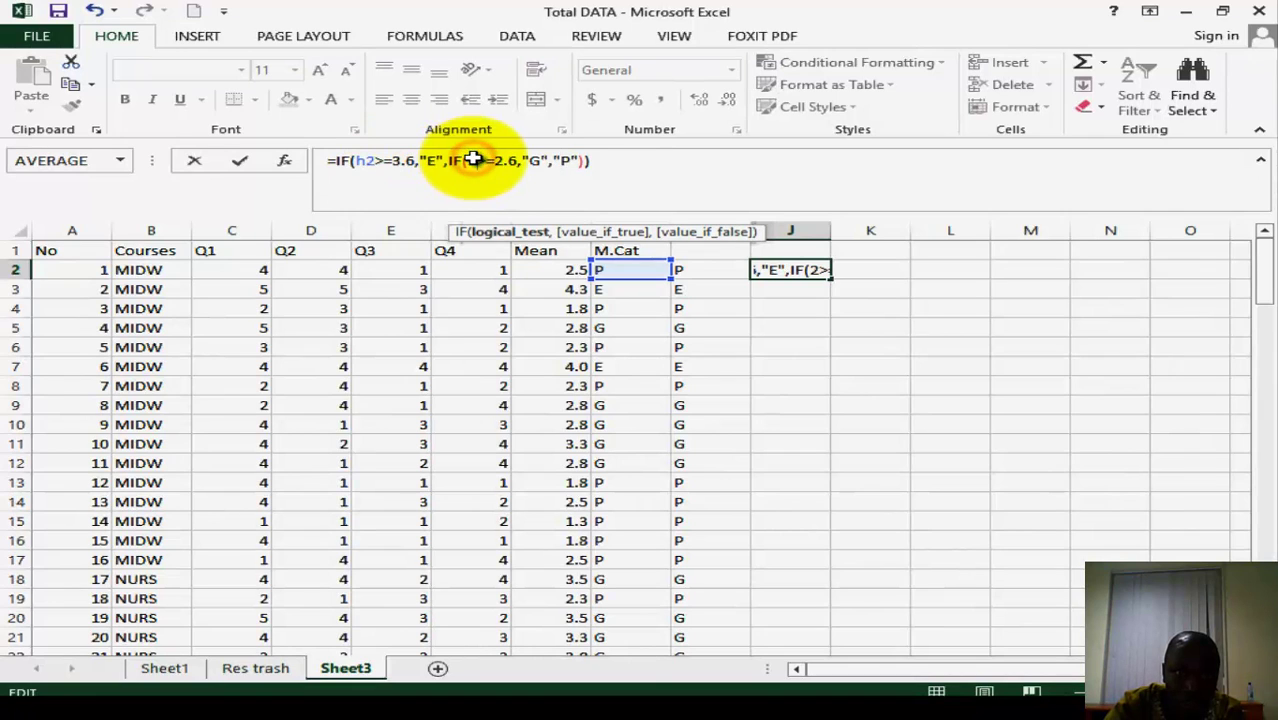
key(Left)
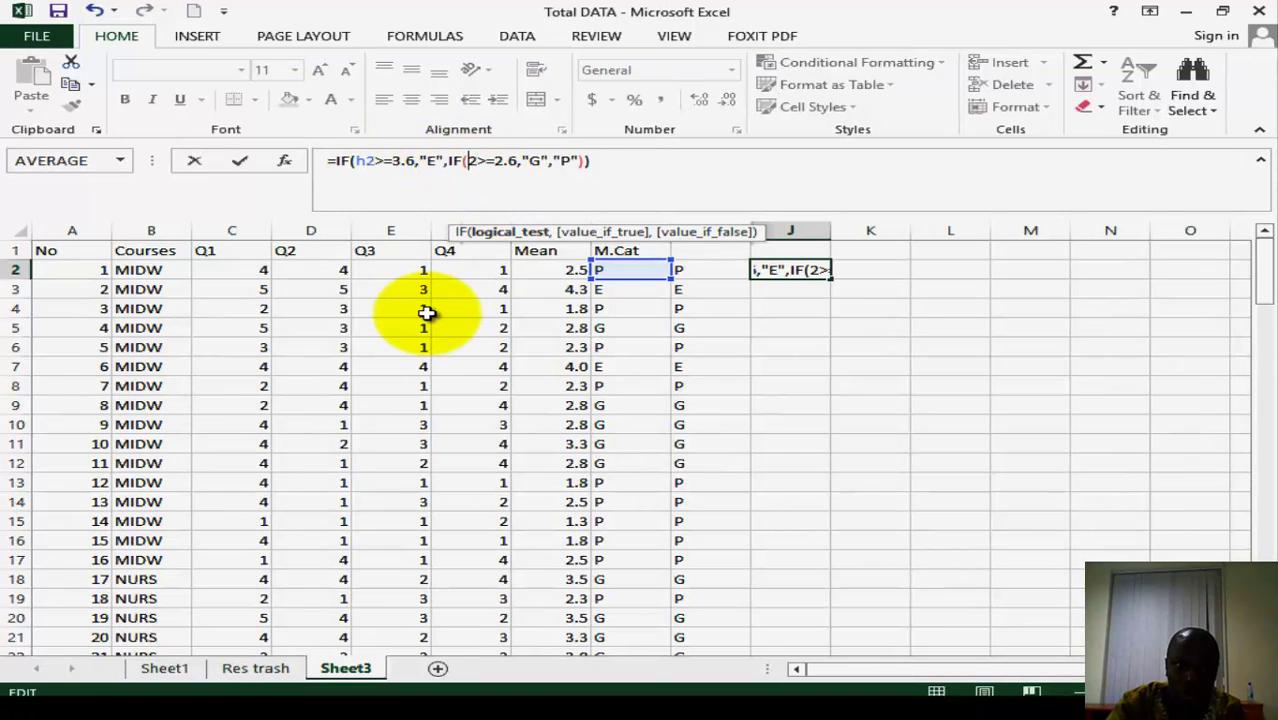
text(g)
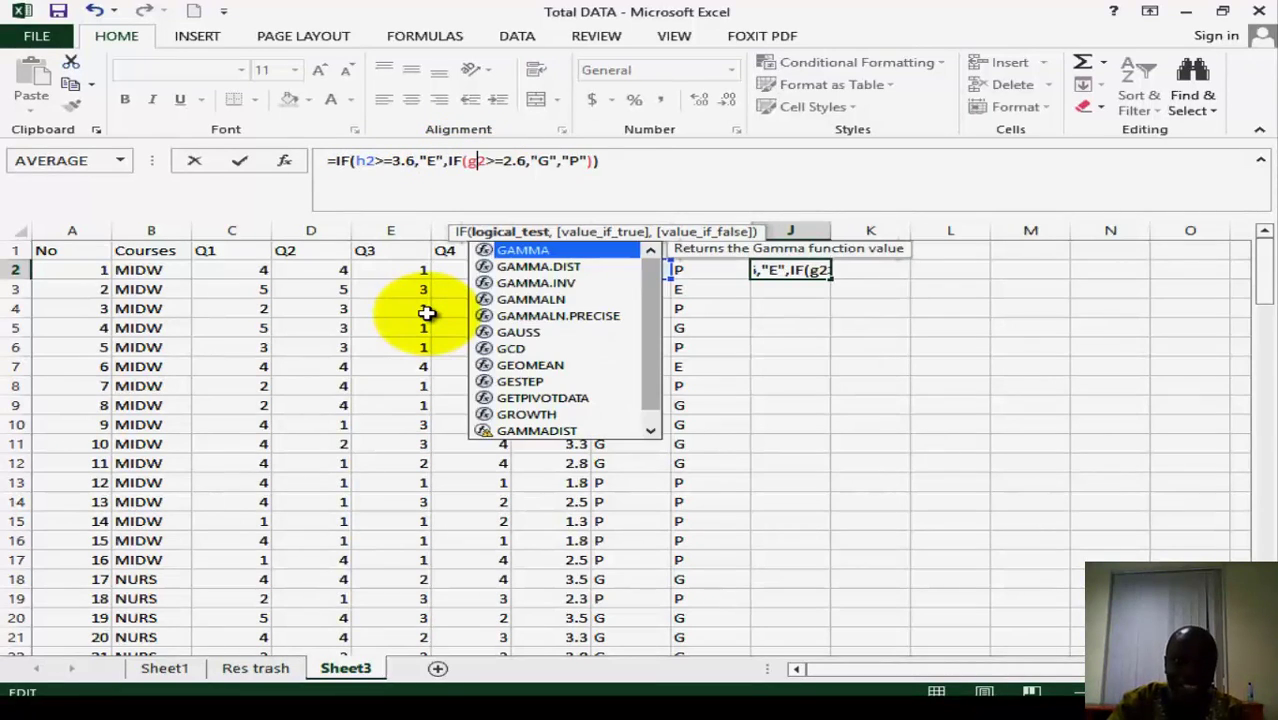
Step: Change the cell reference in the first IF's logical test of J2's formula to g2
key(Left)
key(Left)
key(Left)
key(Left)
key(Left)
key(Left)
key(Left)
key(Left)
key(Left)
key(Left)
key(Left)
key(Left)
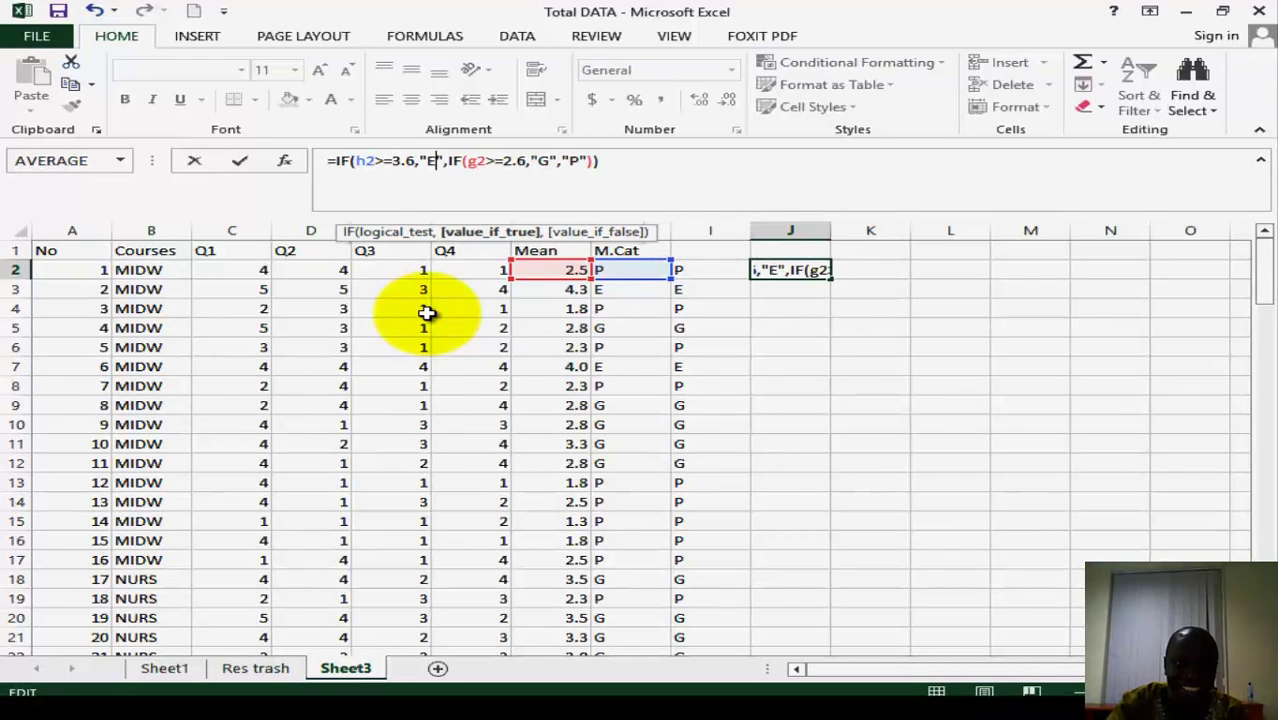
key(Left)
key(Left)
key(BackSpace)
text(g)
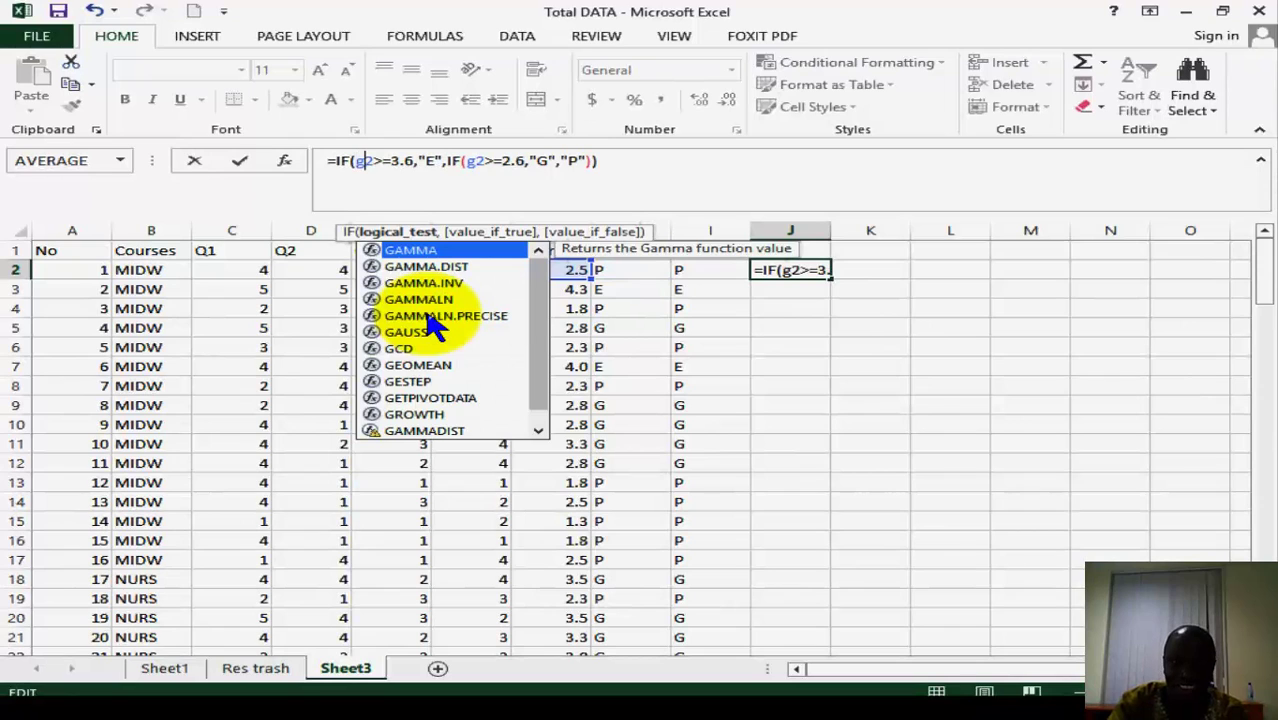
Step: Nest a third IF in J2's formula as the second IF's value_if_false, testing g2<2.6 and returning "P", and enter the formula
key(Right)
key(Right)
key(Right)
key(Right)
key(Right)
key(Right)
key(Right)
key(Right)
key(Right)
key(Right)
key(Right)
key(Right)
key(Right)
key(Right)
key(Right)
key(Right)
key(Right)
key(Right)
key(Right)
key(Right)
key(Right)
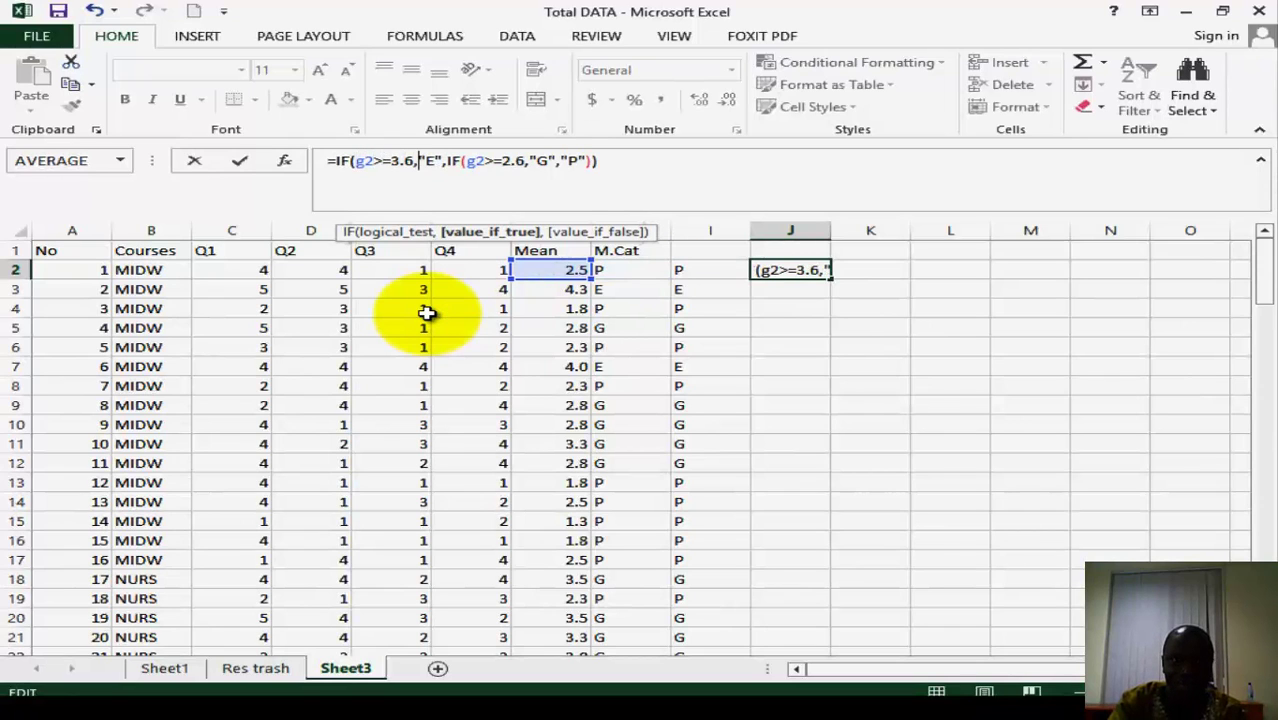
key(Right)
key(Right)
key(Right)
key(Right)
key(Right)
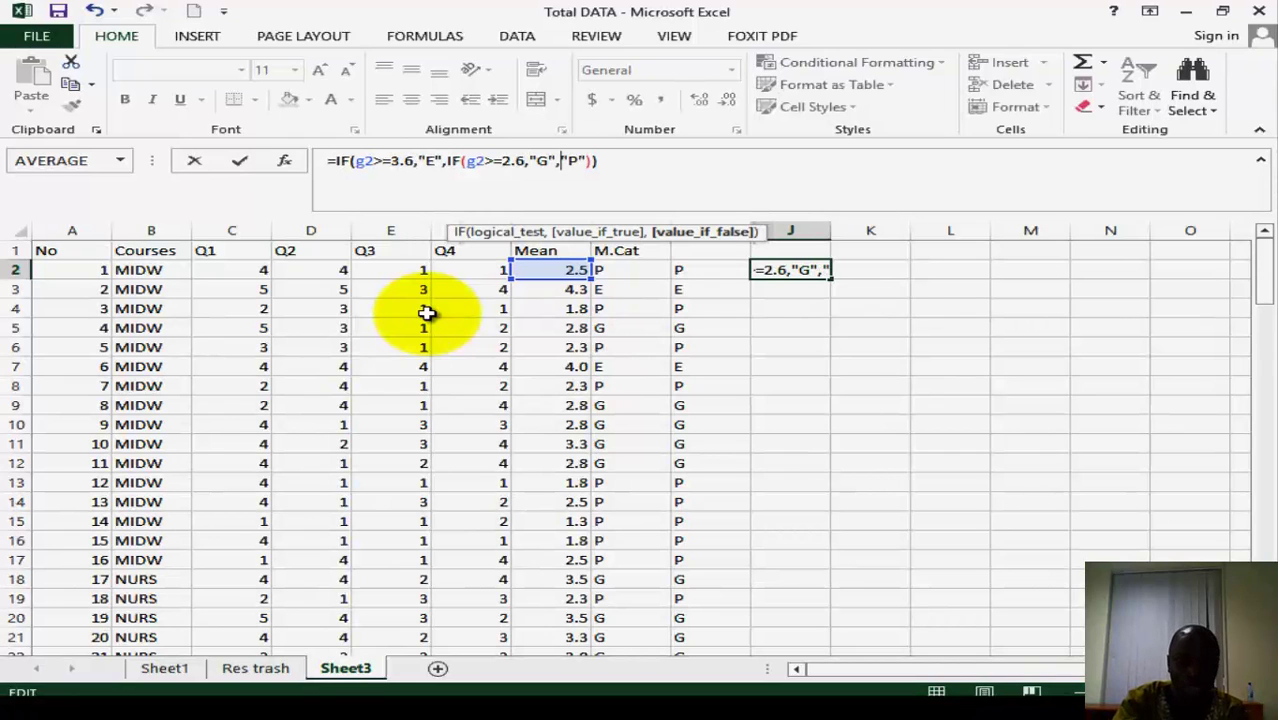
text(if)
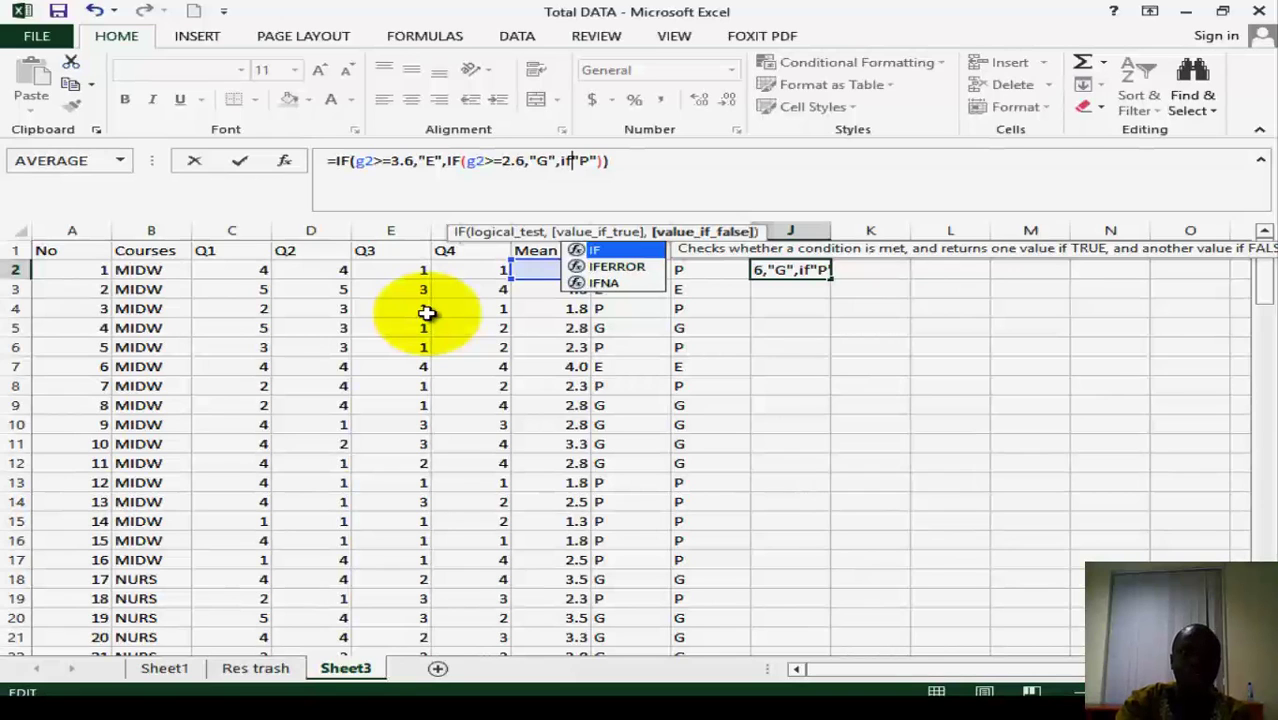
text(()
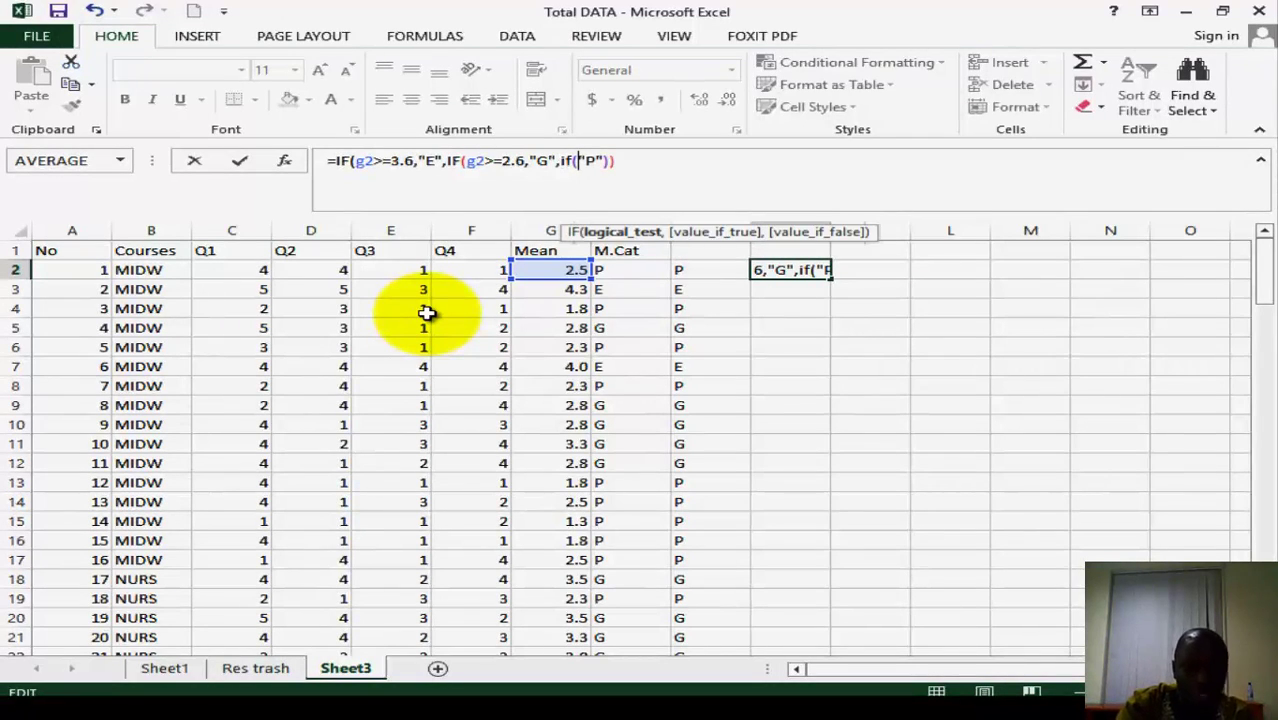
text(g2)
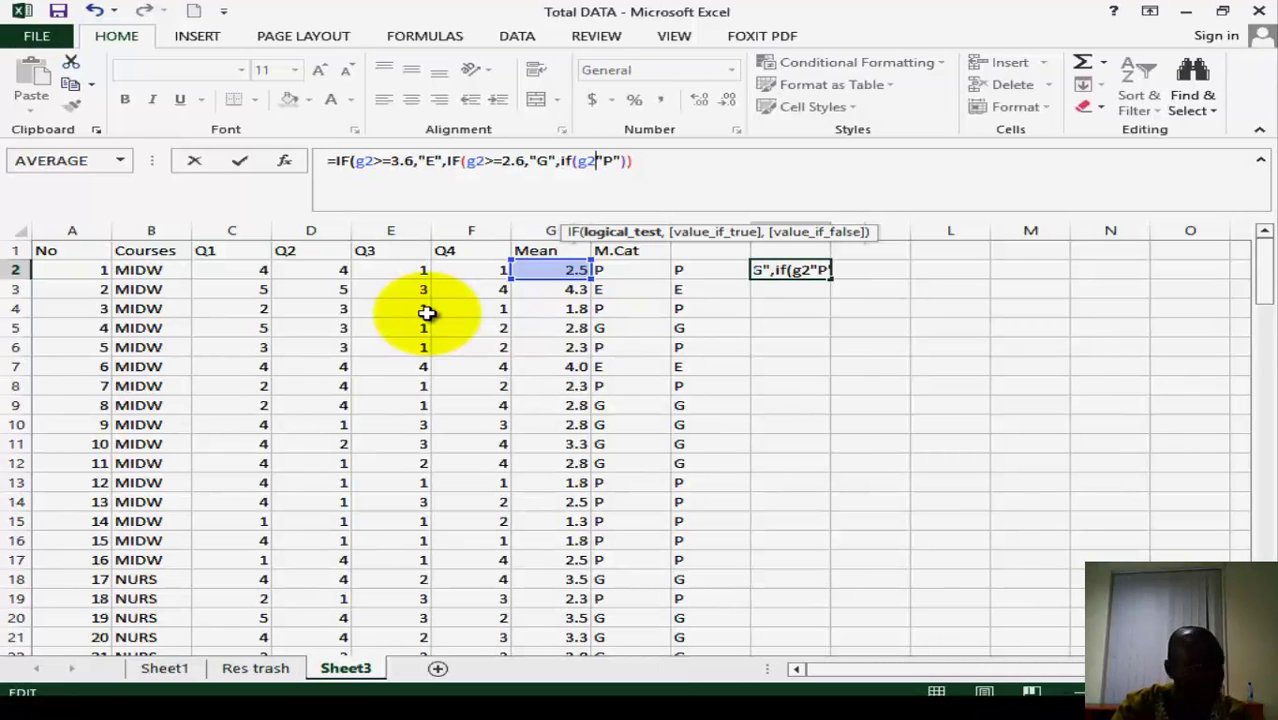
text(<2.6)
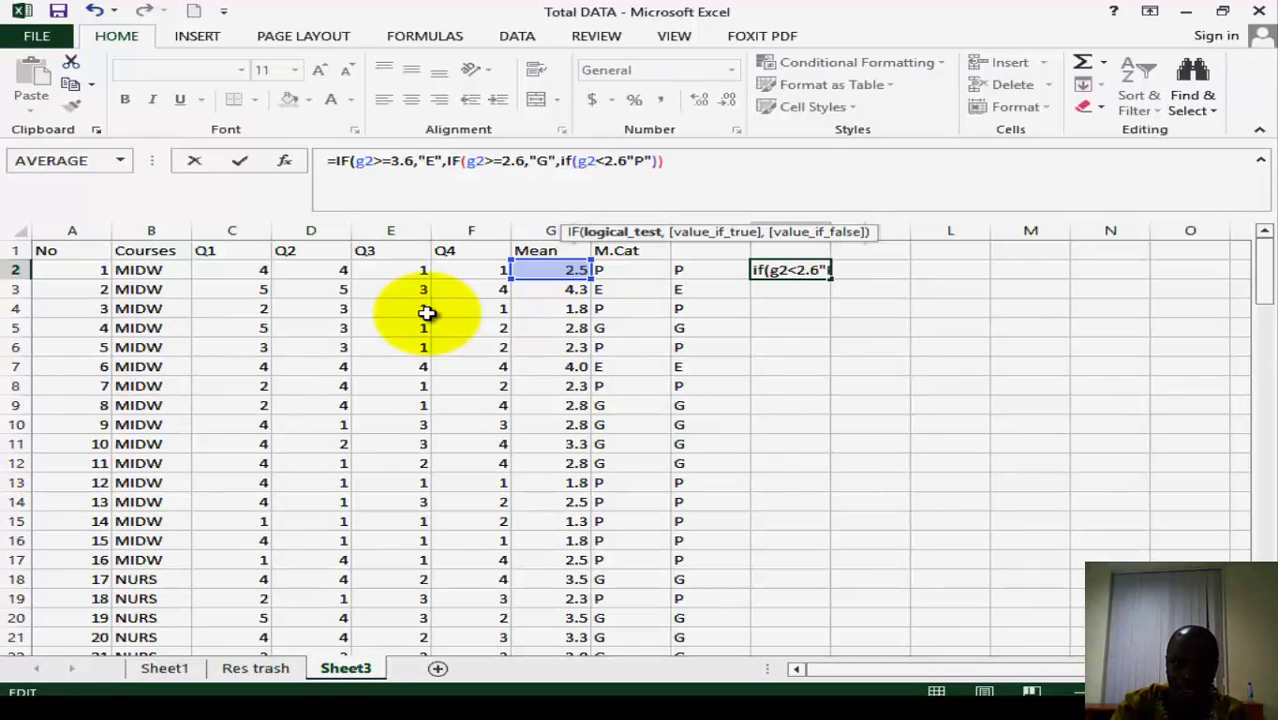
text(,)
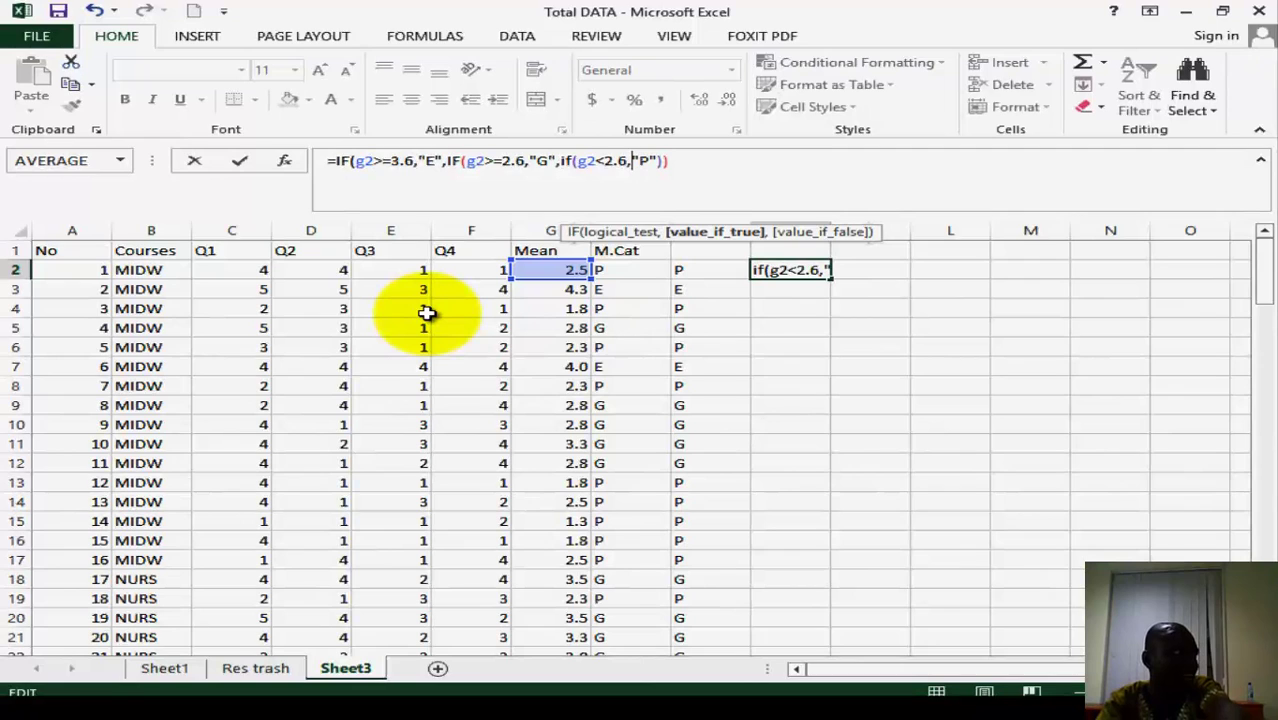
click(742, 165)
text())
key(Return)
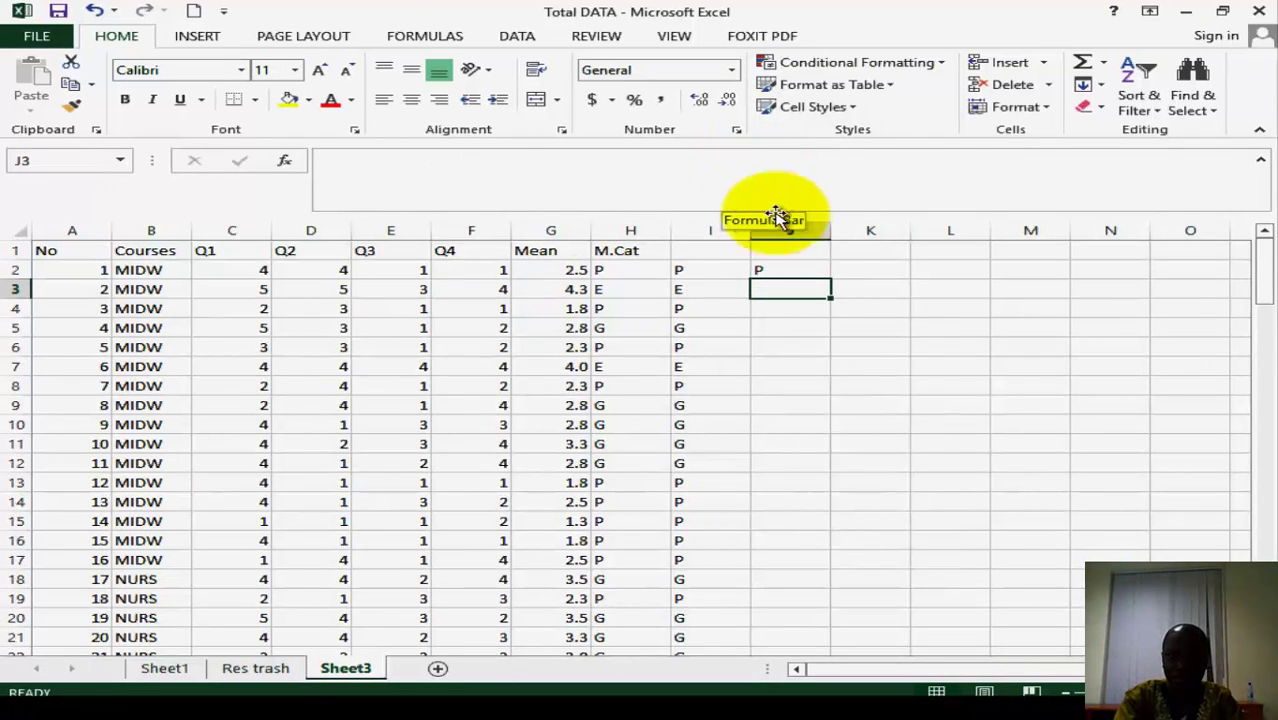
Step: Fill the three-level IF formula from J2 down column J to the last respondent in row 126, and minimize the workbook window
click(793, 268)
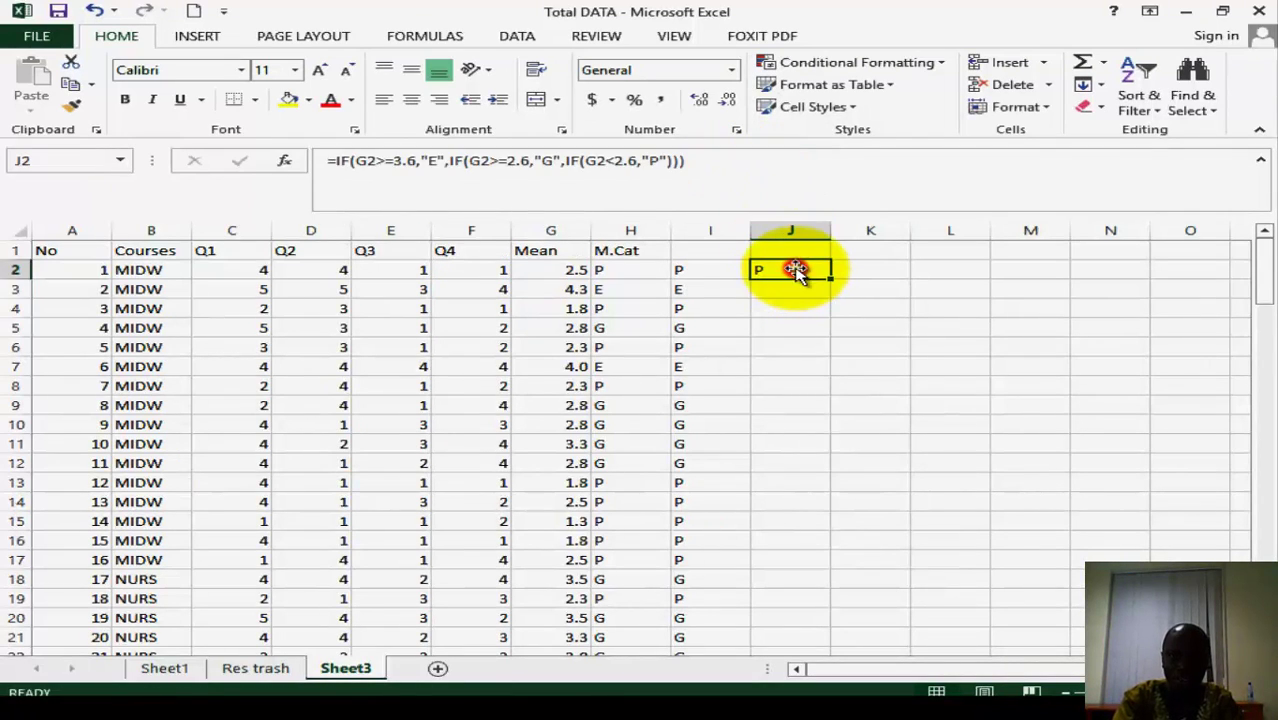
mouse_move(834, 280)
mouse_down()
mouse_move(816, 388)
mouse_move(790, 414)
mouse_move(790, 640)
mouse_move(799, 579)
mouse_move(795, 626)
mouse_up()
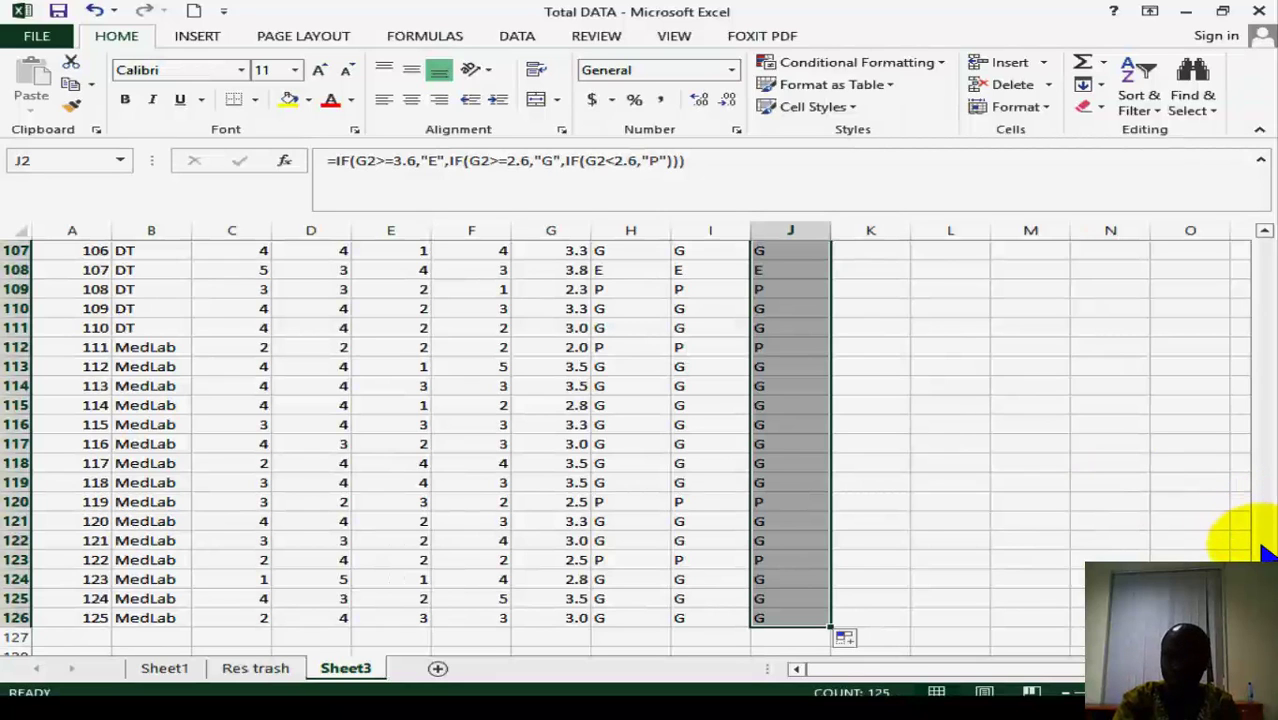
scroll(1265, 330, up, 6)
scroll(1268, 325, up, 20)
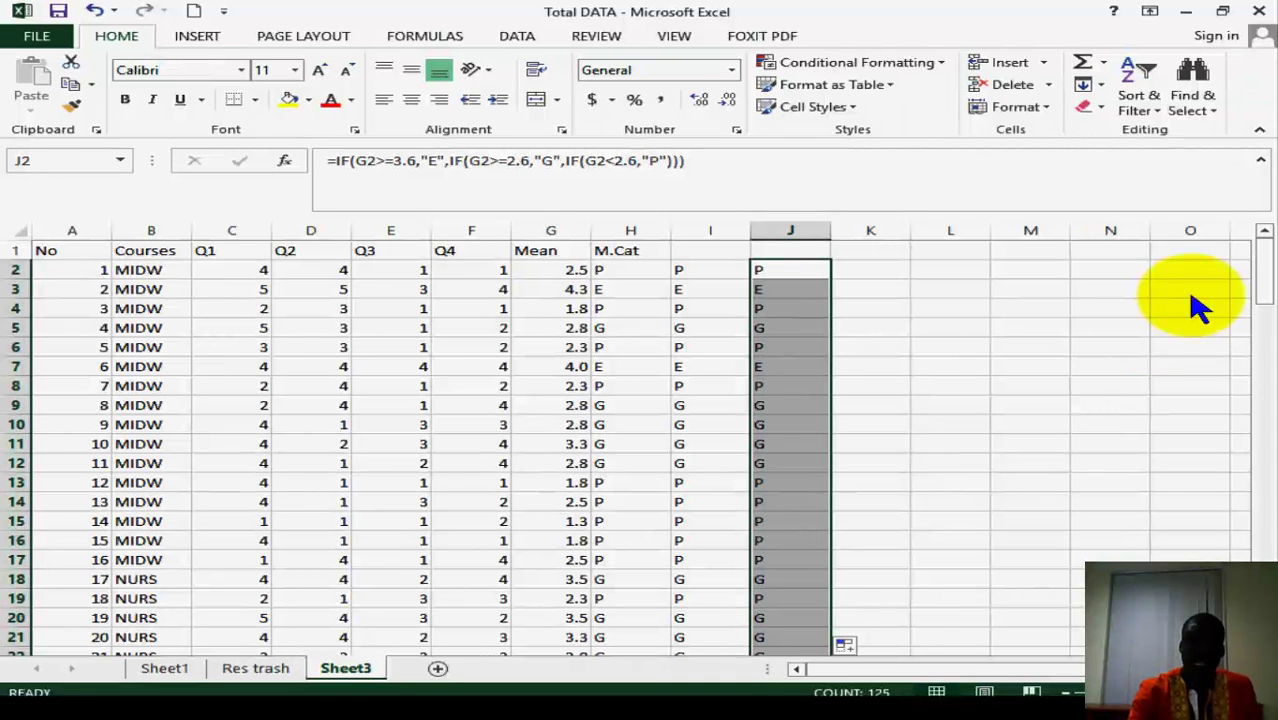
click(1186, 16)
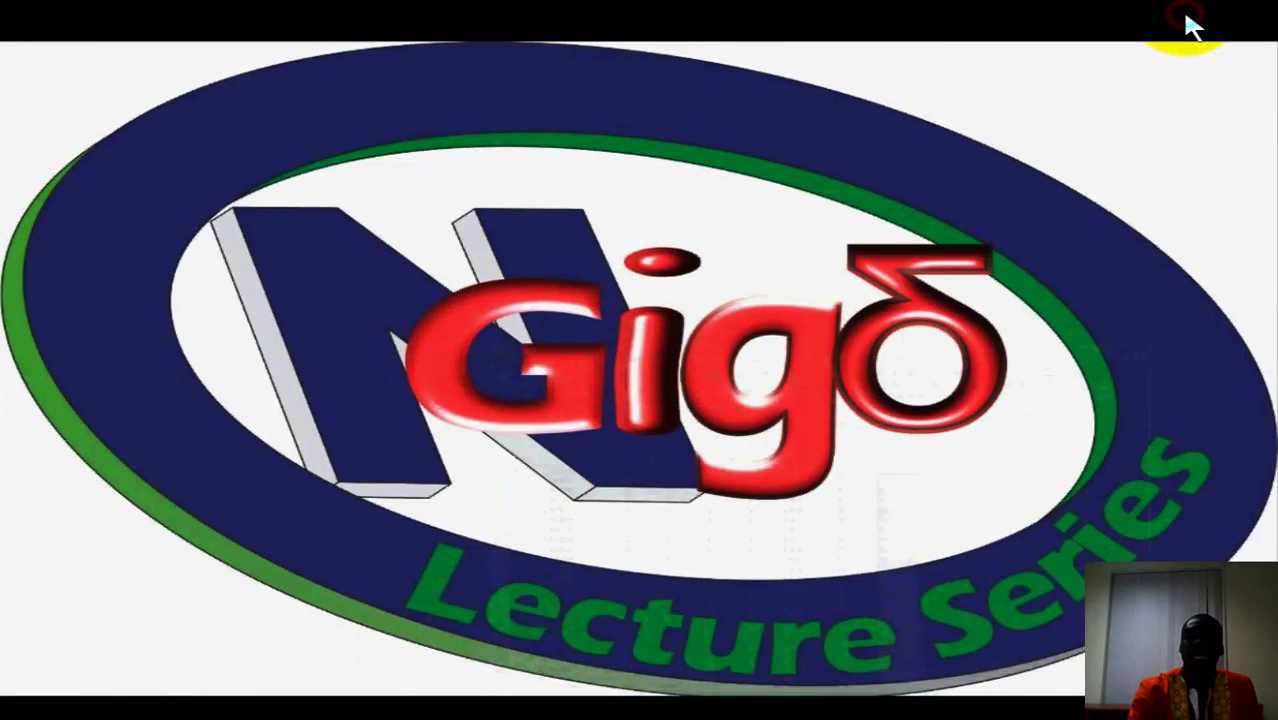